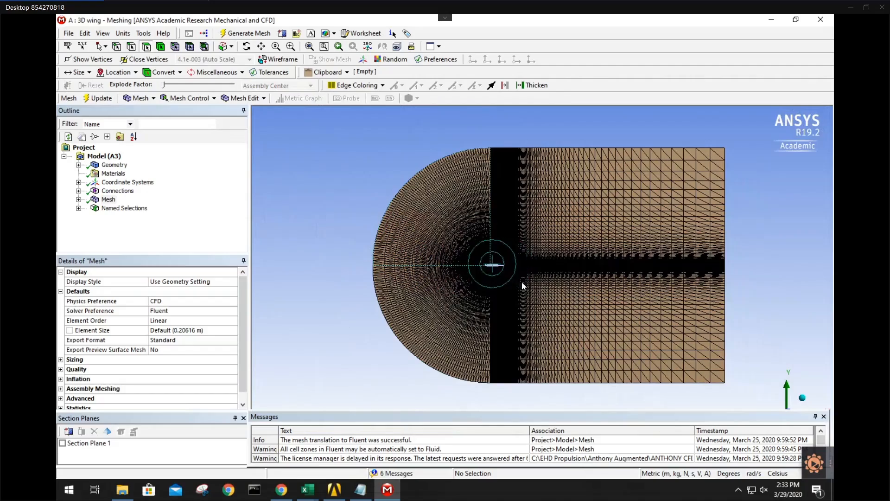
Examine the meshed 3D wing flow domain from several angles
middle_drag(456, 274, 521, 291)
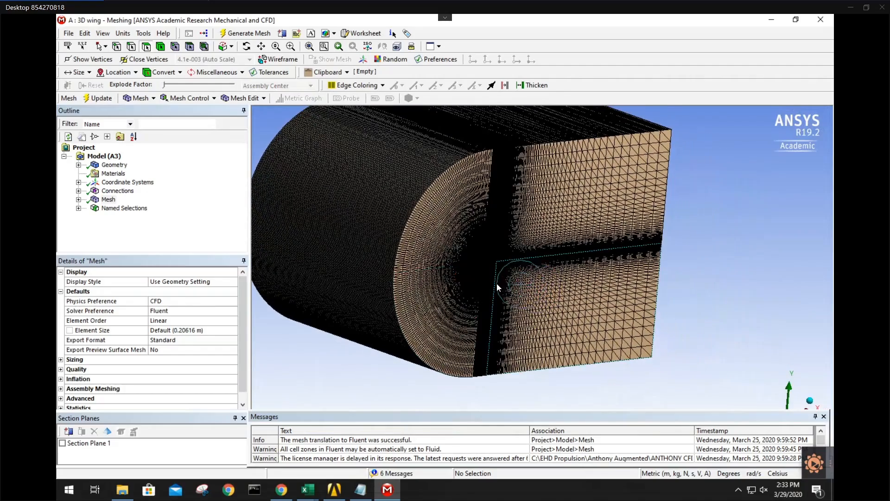
scroll(496, 284, up, 1)
scroll(494, 286, down, 2)
scroll(494, 290, down, 1)
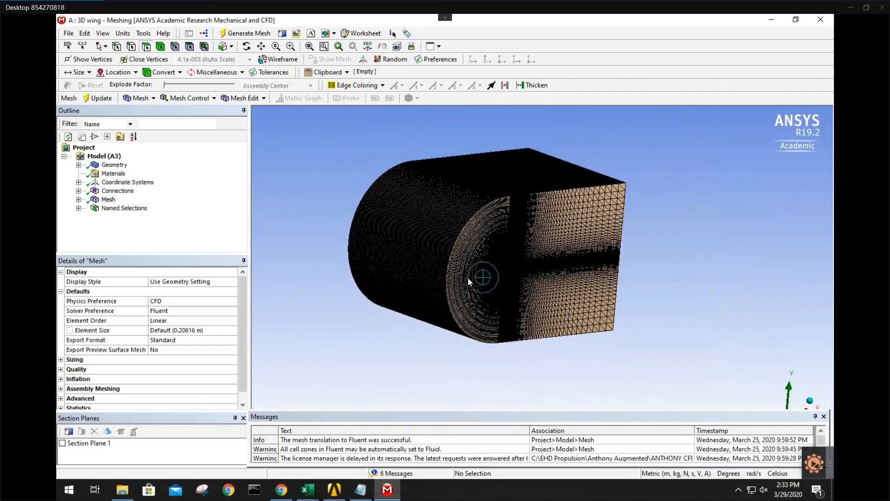
middle_drag(468, 277, 441, 299)
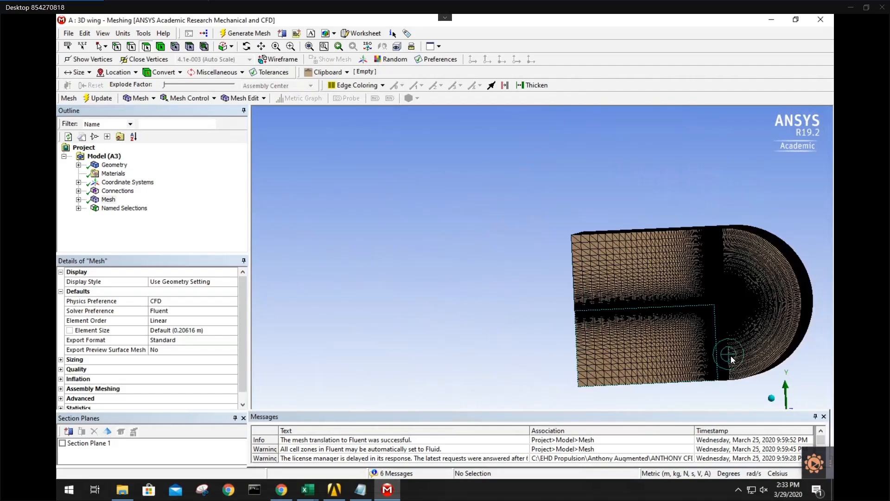
middle_drag(703, 361, 567, 279)
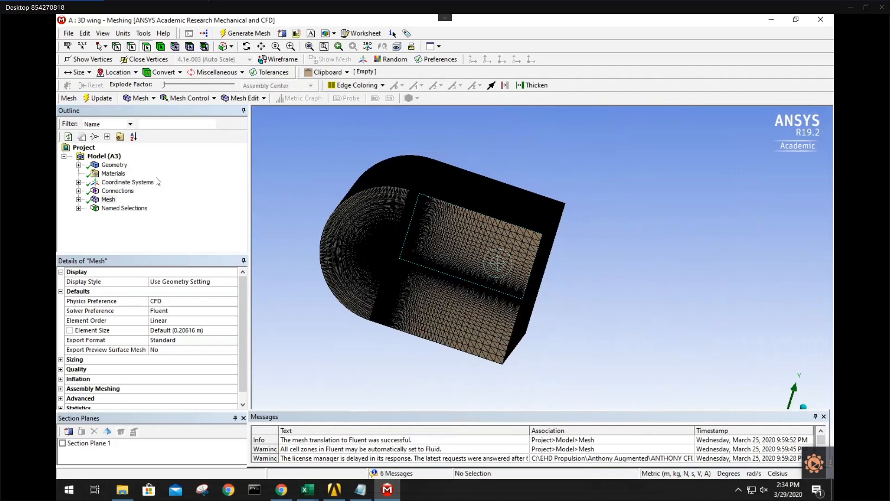
Expand the mesh controls, review the edges scoped to Edge Sizing, Edge Sizing 2 and Edge Sizing 4, and redisplay the mesh
click(78, 200)
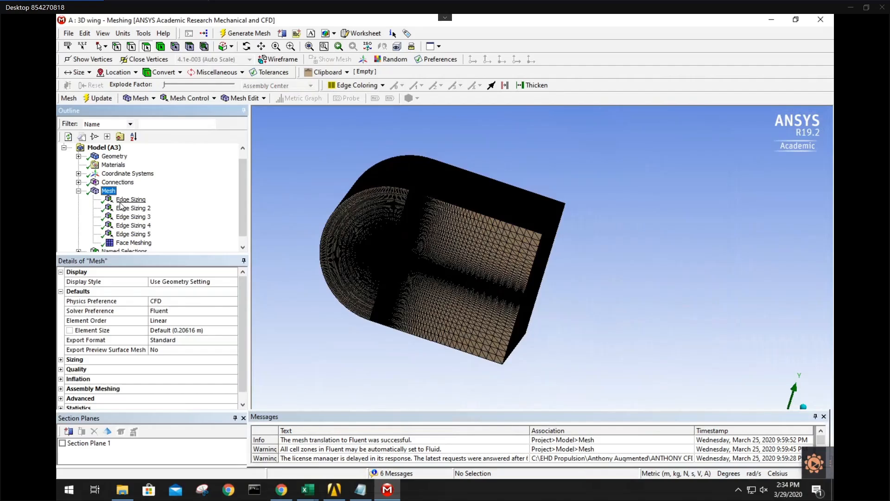
click(130, 199)
click(133, 207)
click(133, 226)
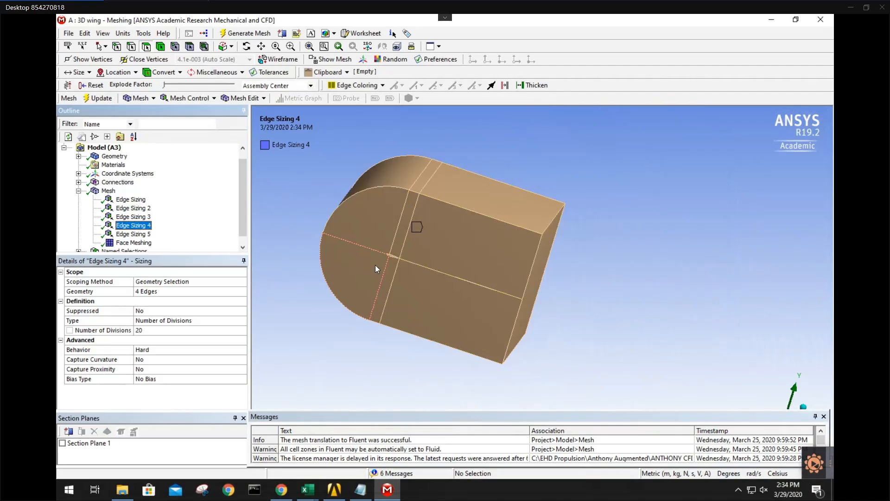
click(109, 190)
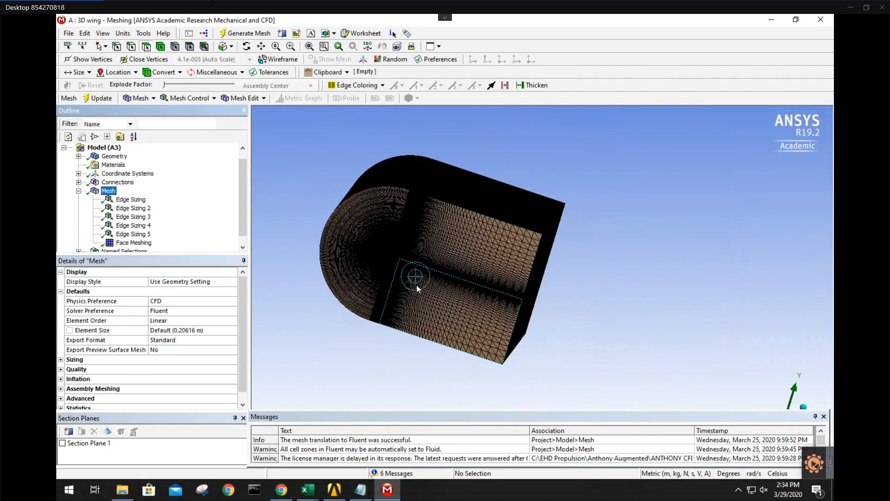
Orient the model to the Front view and examine the mesh close to the airfoil surface
right_click(589, 303)
mouse_move(643, 275)
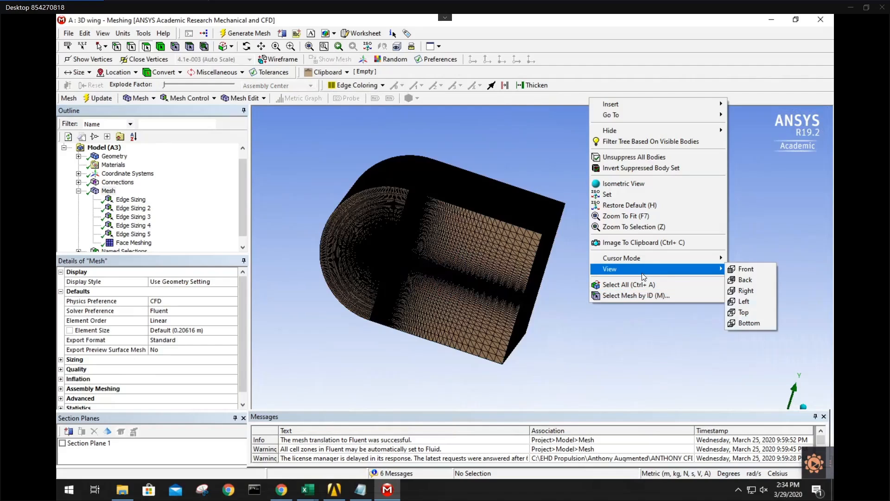
click(746, 269)
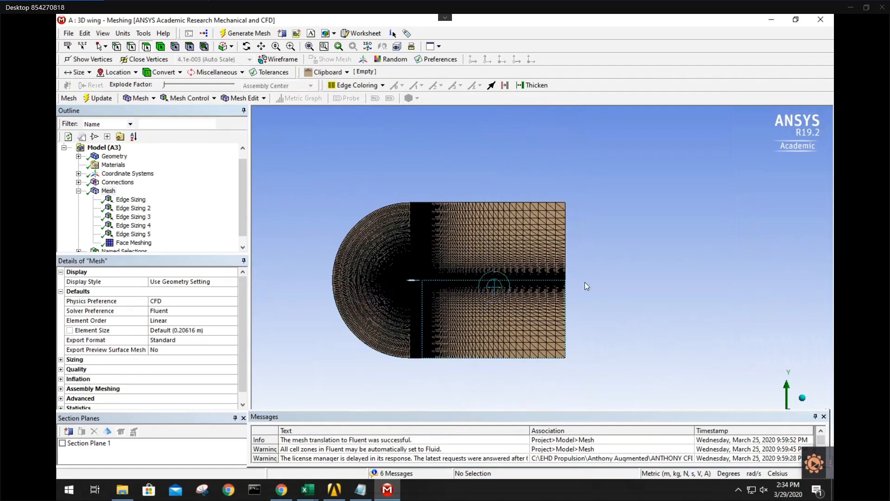
ctrl+middle_drag(471, 284, 591, 278)
scroll(523, 275, down, 4)
scroll(538, 277, up, 5)
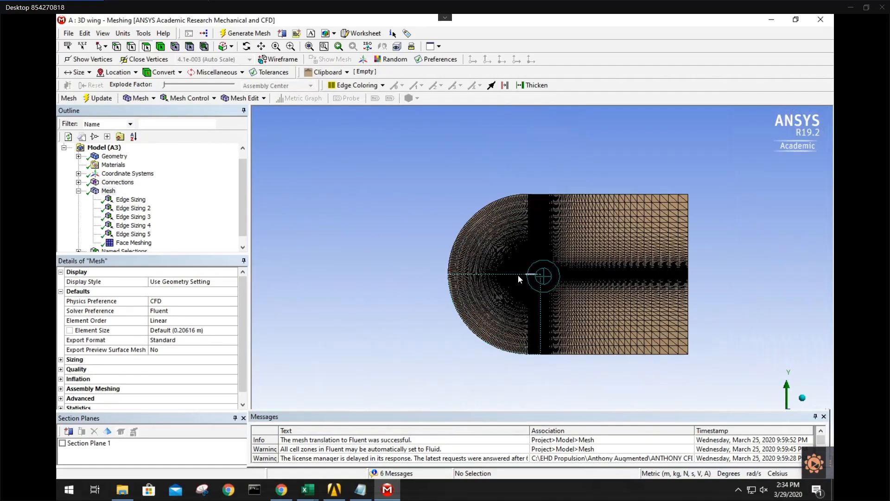
scroll(515, 278, up, 3)
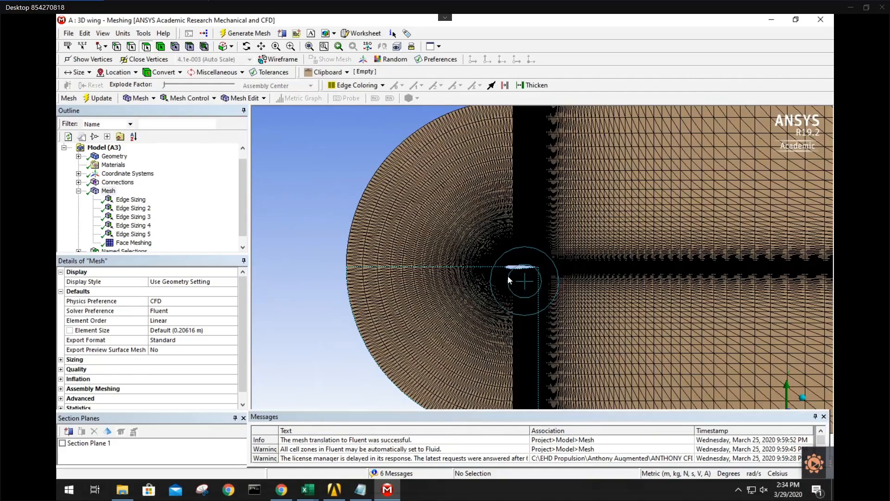
ctrl+middle_drag(508, 280, 532, 306)
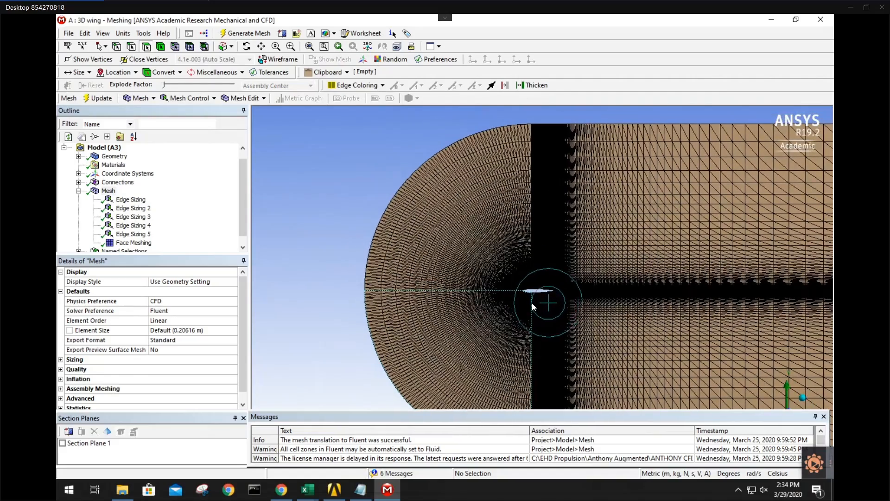
scroll(532, 302, up, 6)
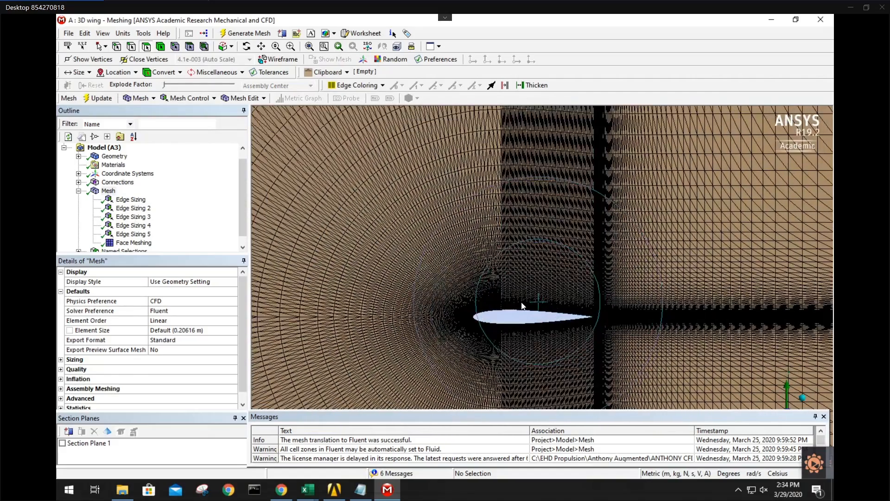
ctrl+middle_drag(521, 302, 495, 238)
scroll(496, 261, up, 2)
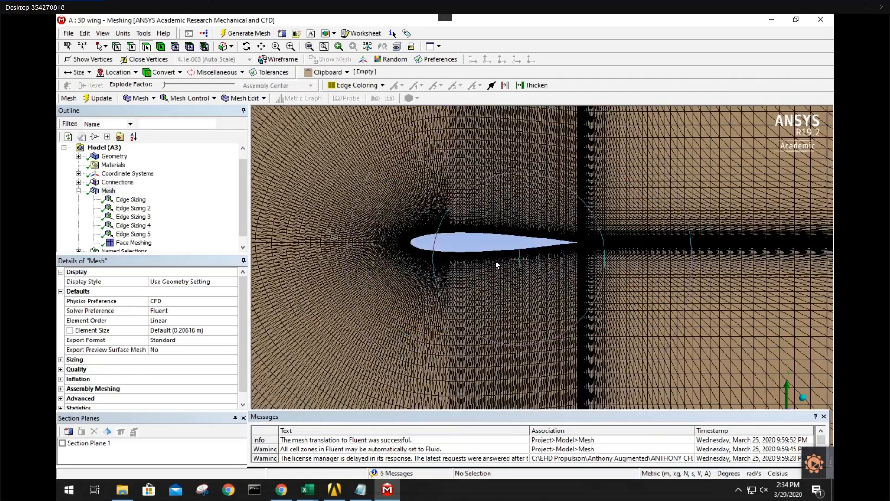
scroll(495, 261, up, 2)
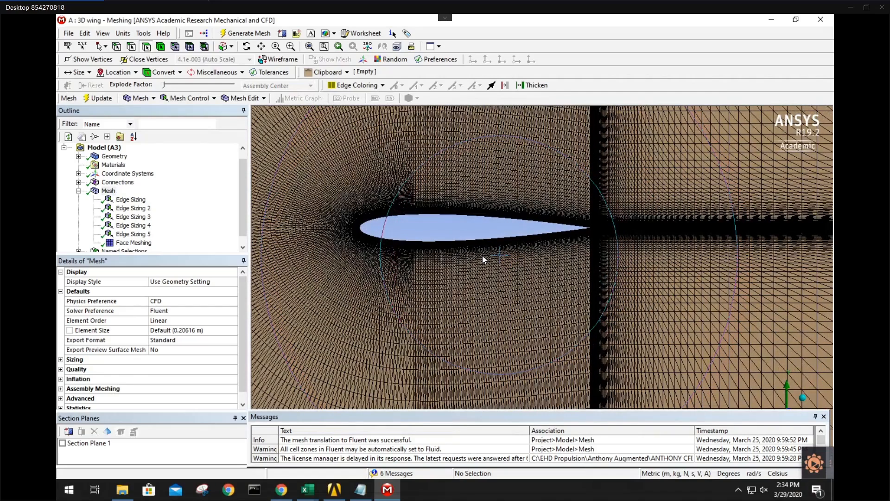
middle_drag(482, 255, 474, 255)
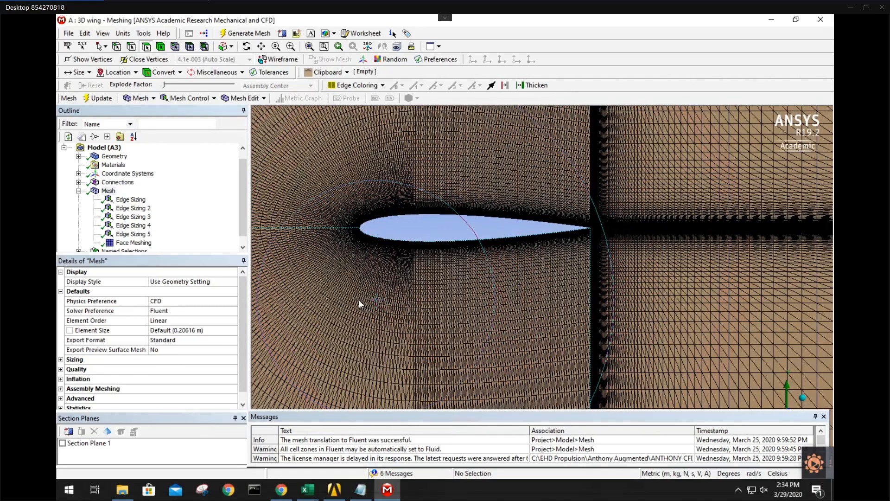
Display the edges and bias settings of the first Edge Sizing control
click(130, 199)
scroll(404, 295, down, 5)
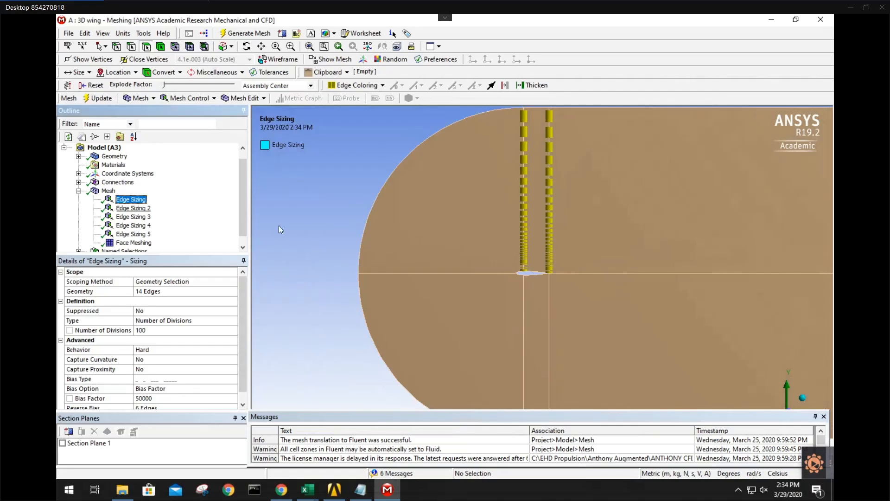
Leave the remote desktop for the joelcfd.com article on y+ and read down to its u+ versus y+ plots
click(282, 488)
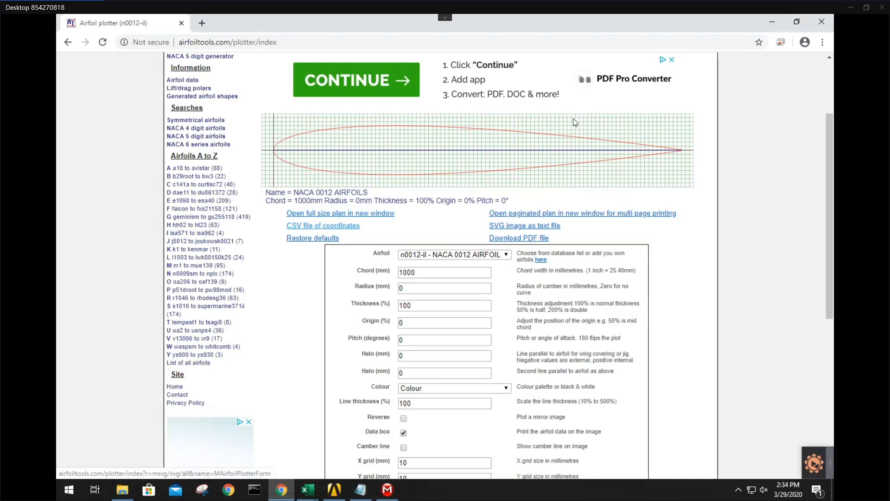
click(850, 7)
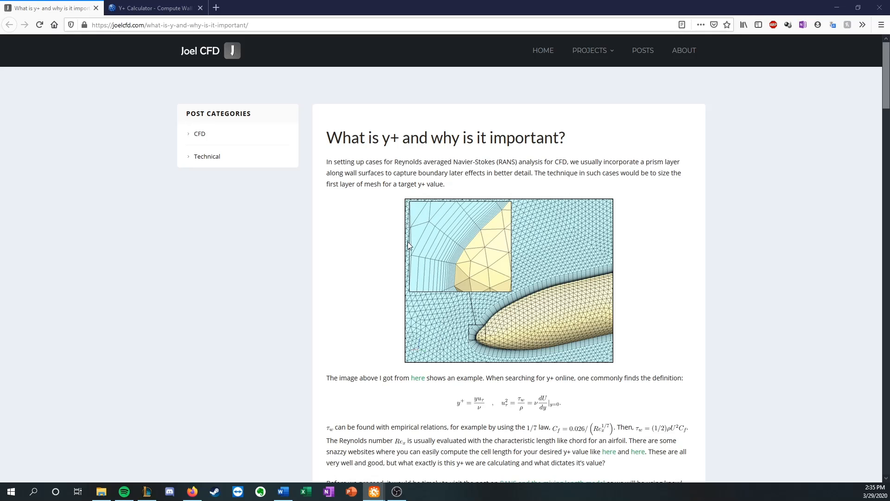
scroll(407, 241, down, 4)
scroll(408, 241, down, 15)
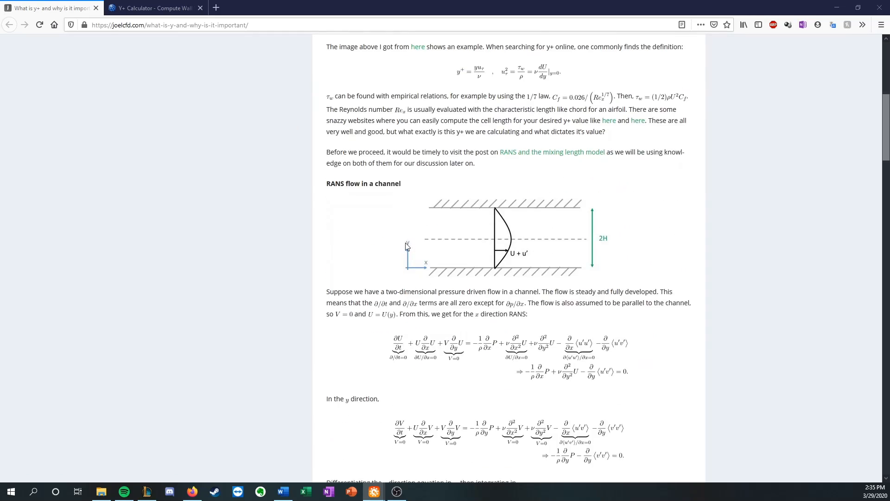
scroll(406, 252, down, 11)
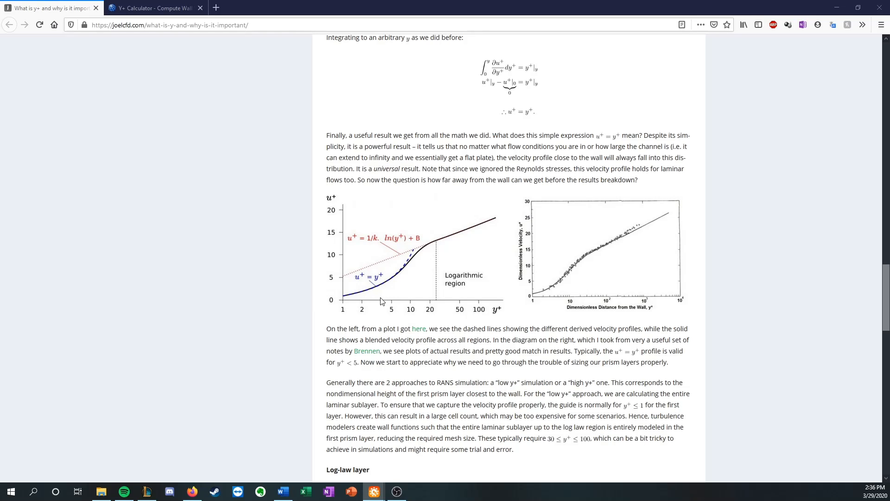
Examine the article's laminar sublayer derivation, u+ versus y+ plots and low and high y+ guidance
scroll(369, 320, up, 2)
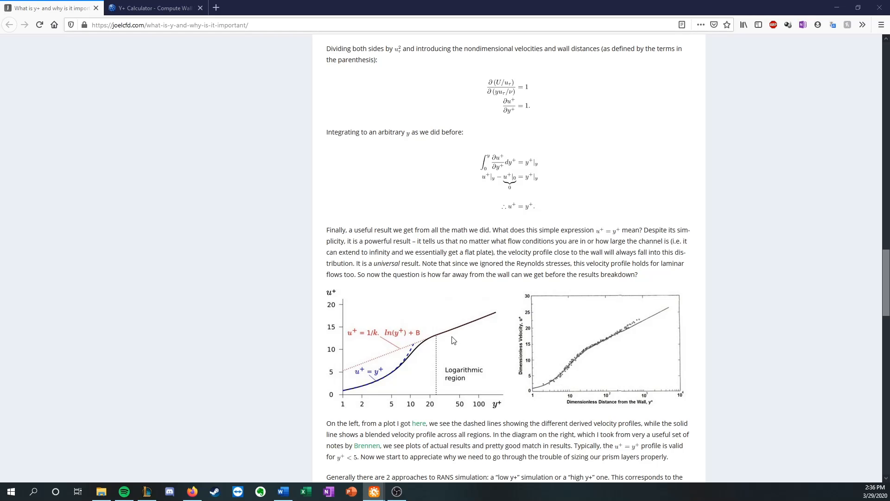
scroll(443, 356, up, 7)
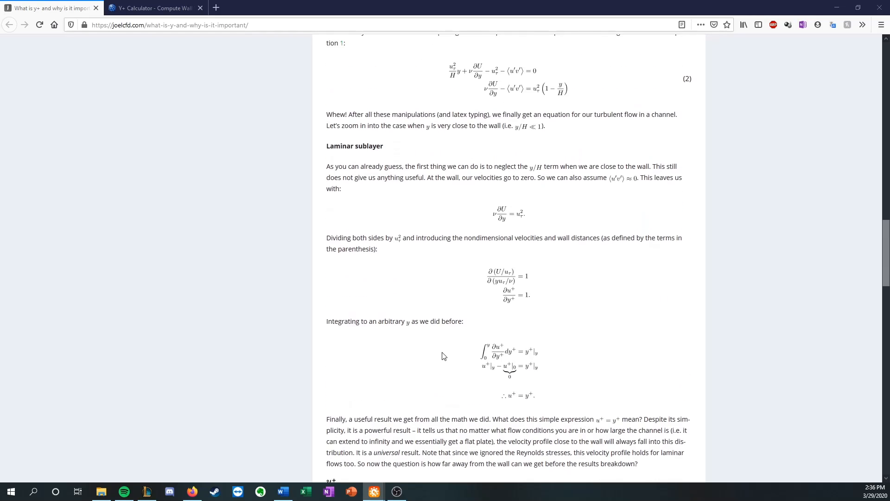
scroll(443, 356, up, 4)
scroll(439, 368, down, 5)
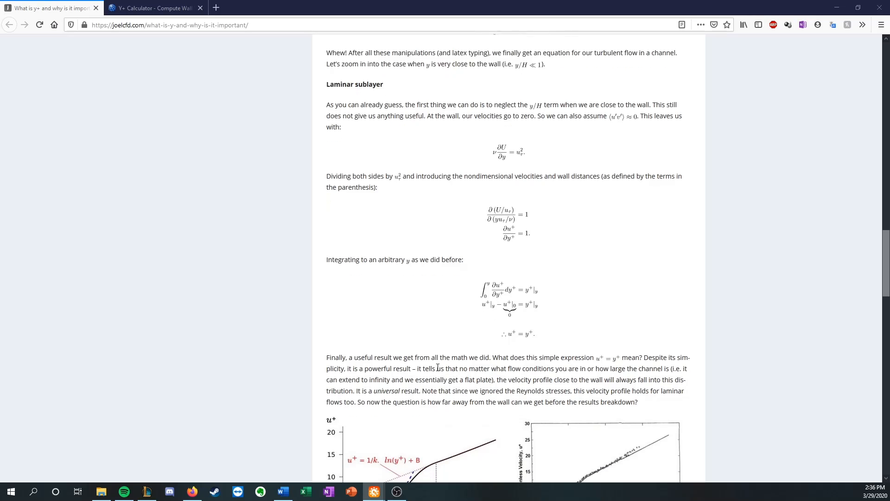
scroll(438, 367, down, 4)
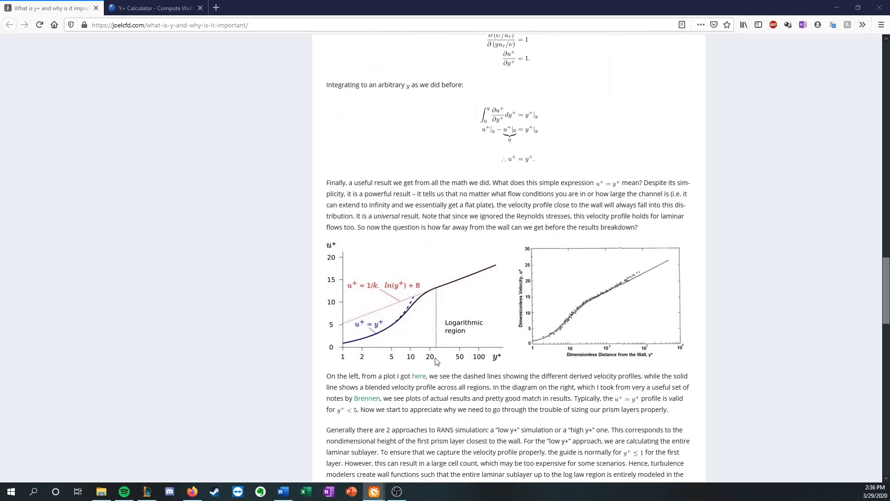
scroll(436, 361, down, 2)
scroll(437, 361, up, 1)
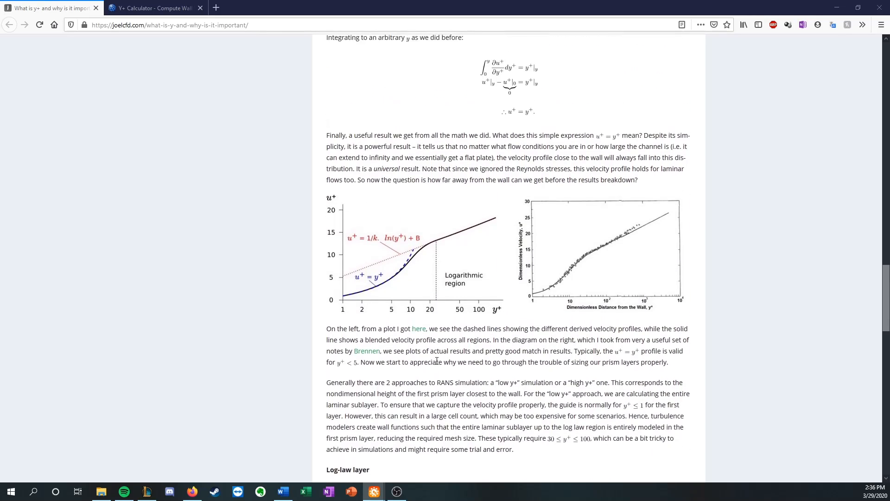
scroll(437, 360, up, 1)
scroll(480, 372, up, 2)
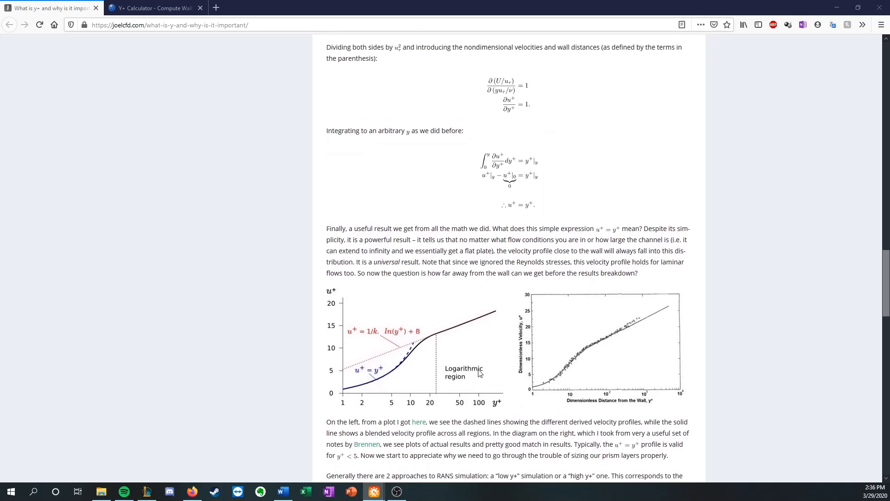
scroll(376, 415, down, 2)
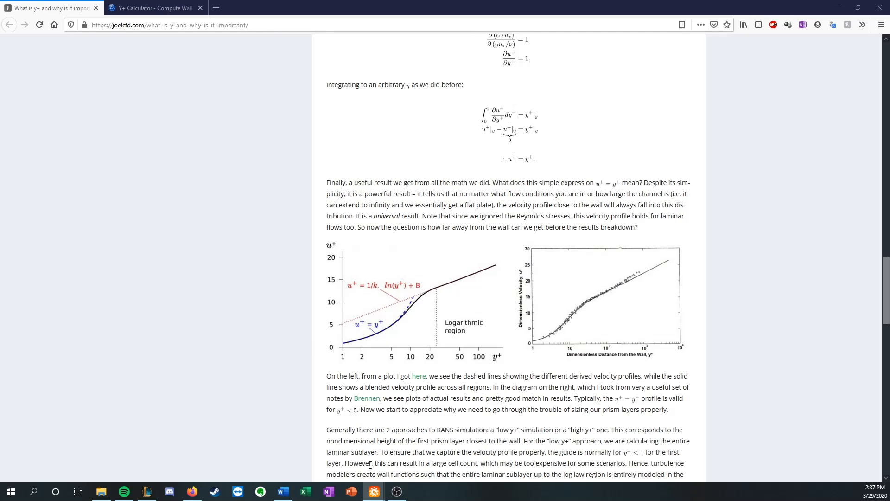
Return to ANSYS Meshing in the remote desktop and show the whole domain's mesh again
click(375, 492)
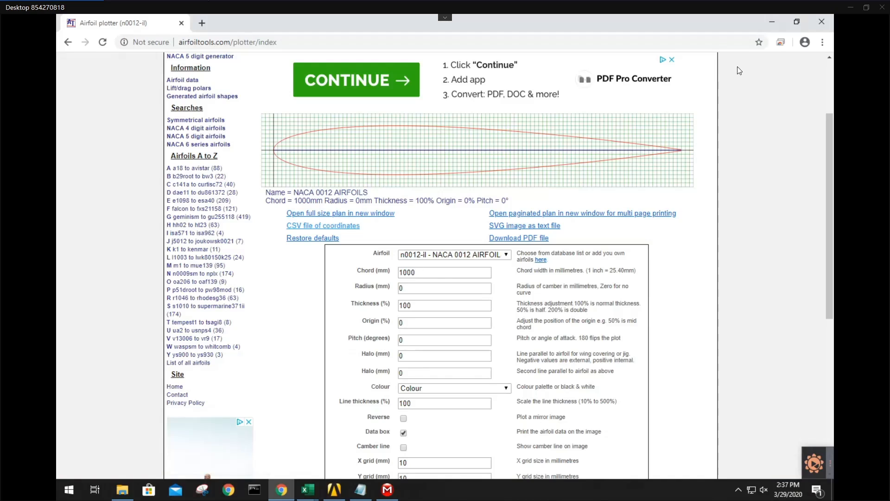
click(770, 22)
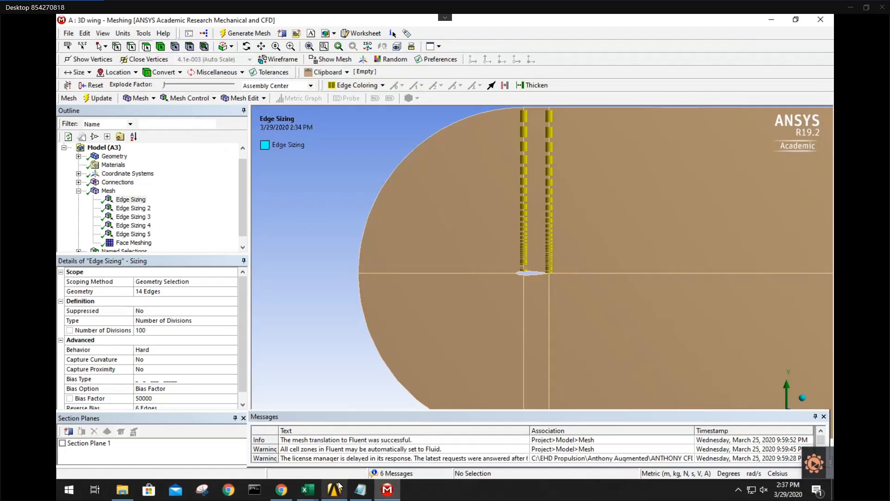
scroll(482, 330, down, 3)
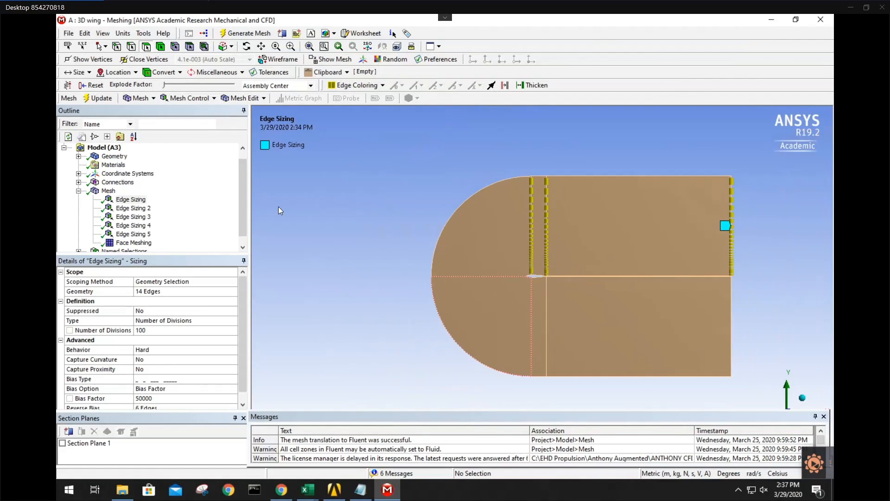
click(108, 191)
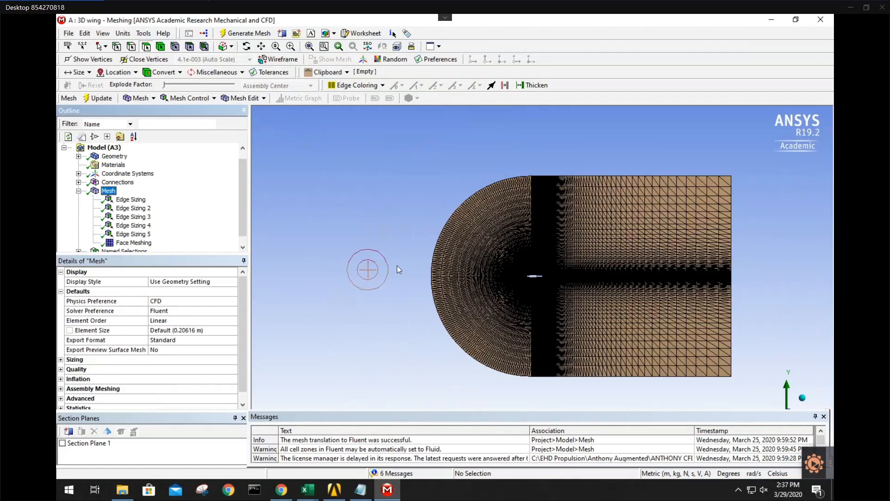
middle_drag(409, 270, 642, 158)
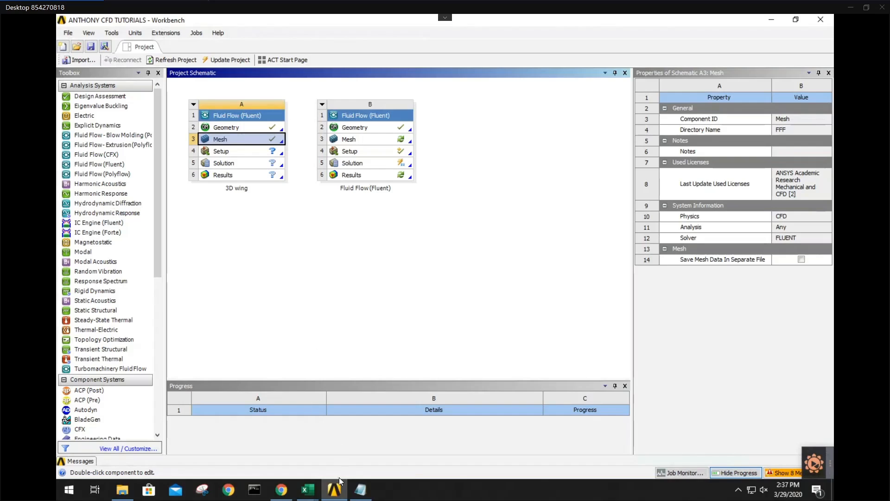
Leave the remote desktop and switch to the NACA 0012 Validation document in Word
click(850, 7)
click(283, 491)
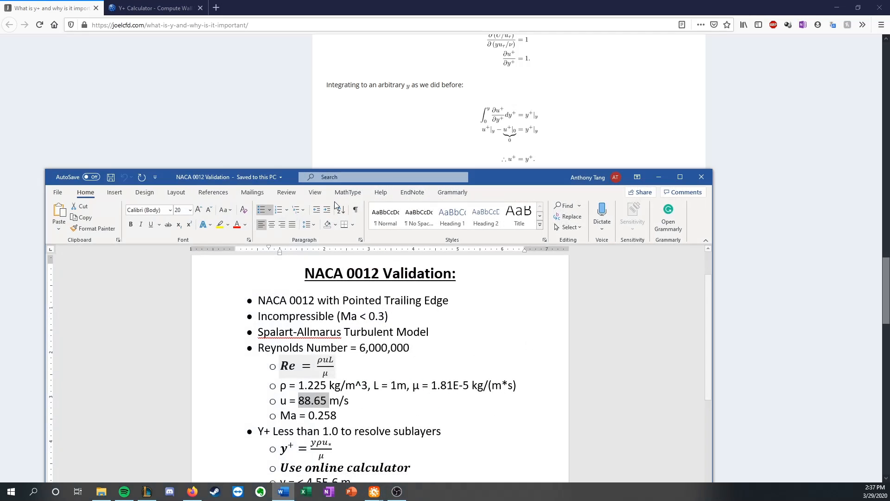
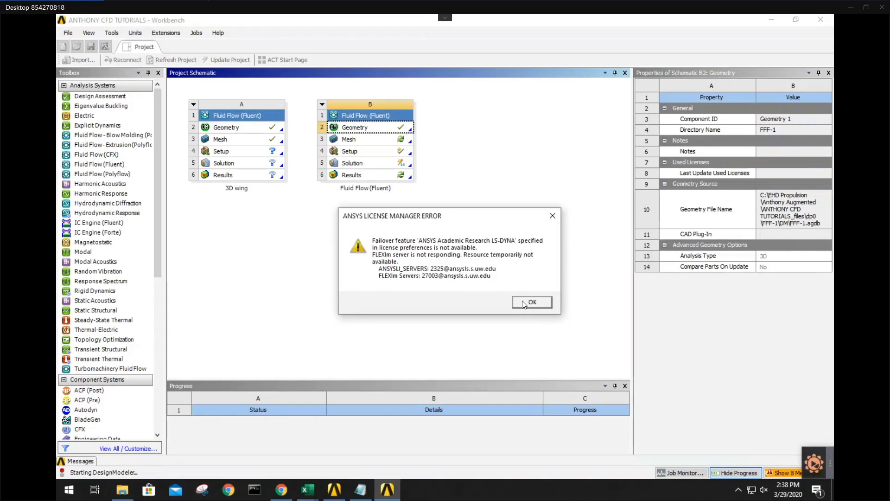
Dismiss the license error, close DesignModeler and reopen the geometry of Fluid Flow (Fluent) system B
click(532, 302)
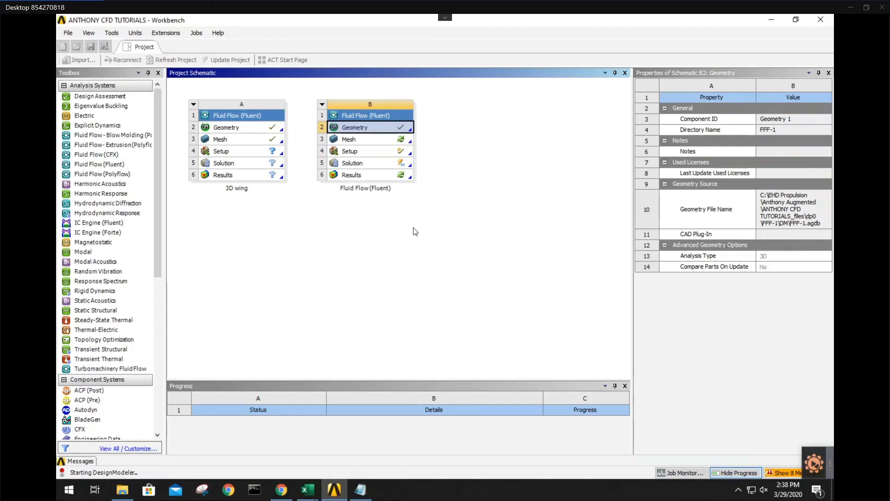
click(439, 259)
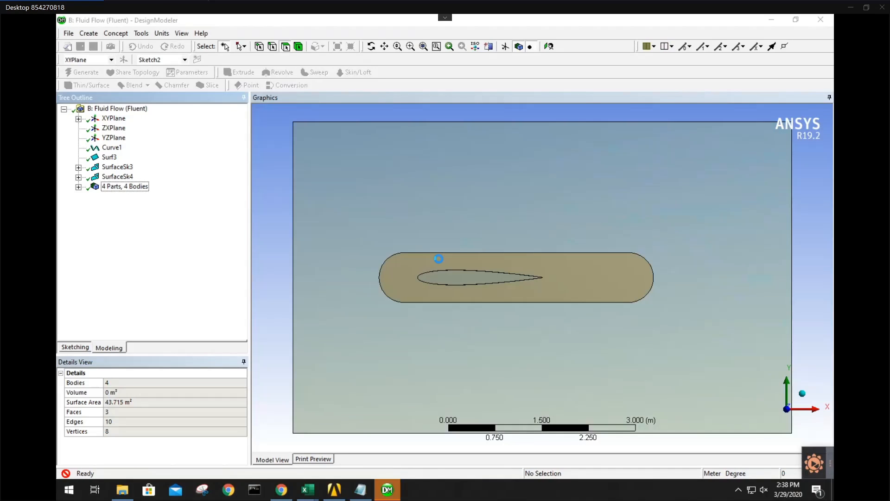
click(822, 21)
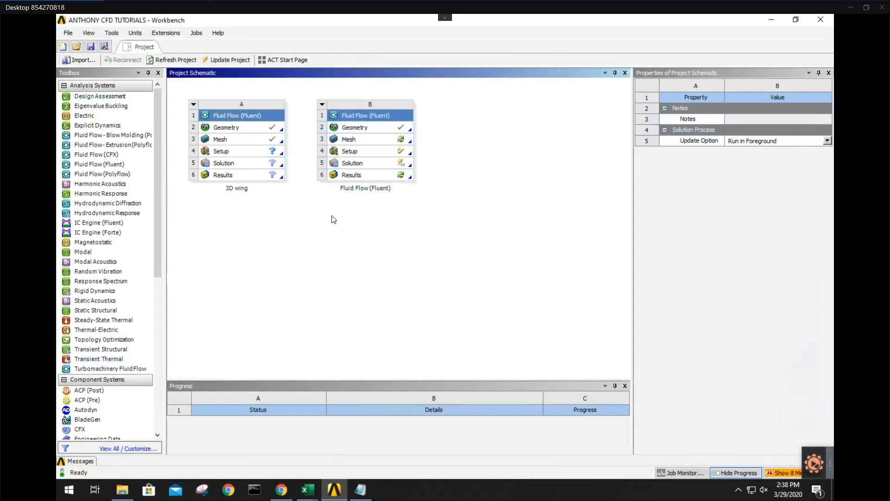
click(356, 130)
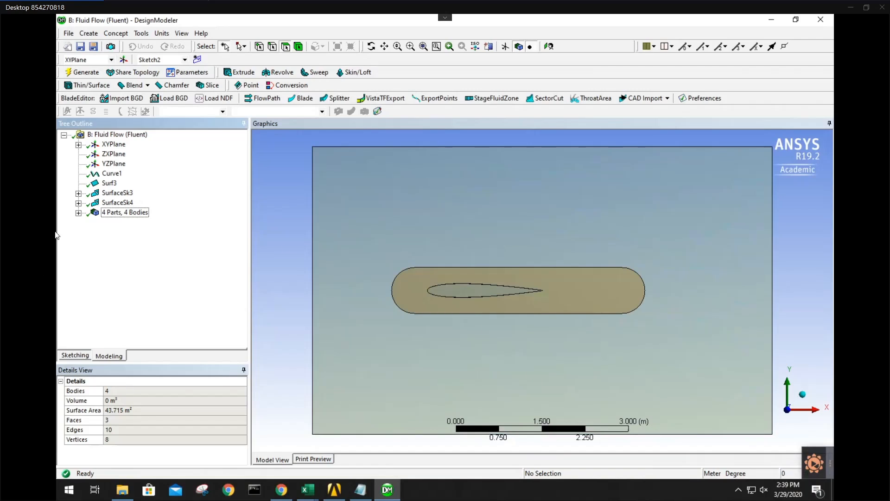
Inspect Curve1's details and read through its coordinates file, 3D NACA 0012 2m, in Notepad
click(116, 174)
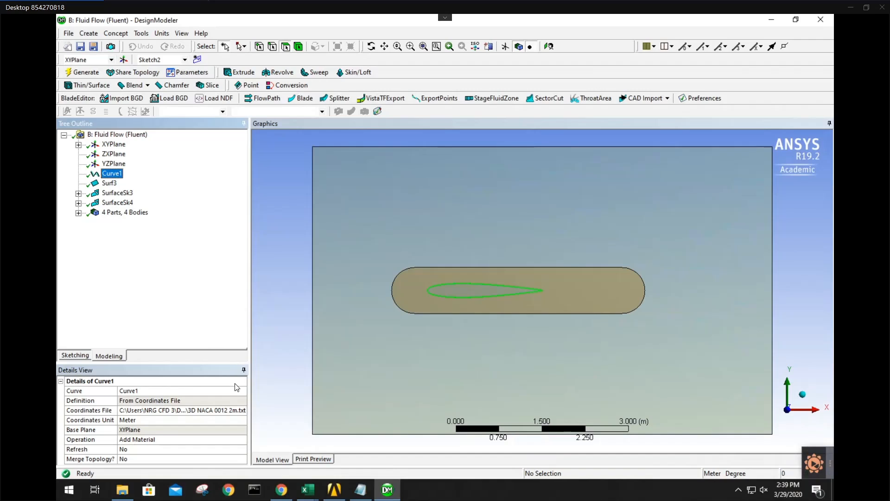
click(363, 491)
scroll(775, 260, up, 7)
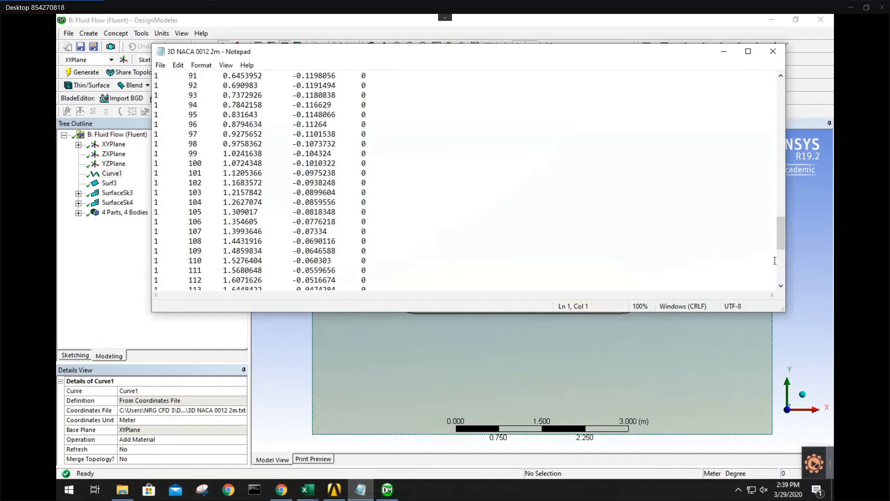
scroll(778, 240, up, 20)
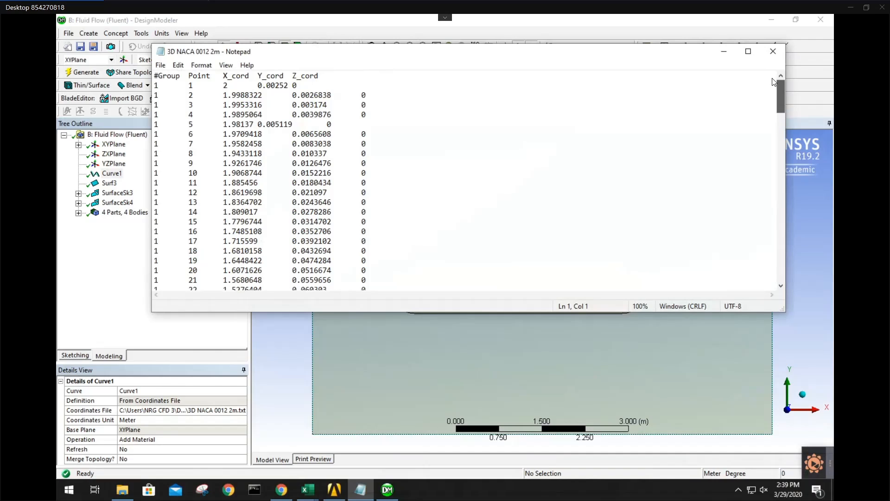
scroll(767, 139, down, 10)
scroll(763, 180, down, 20)
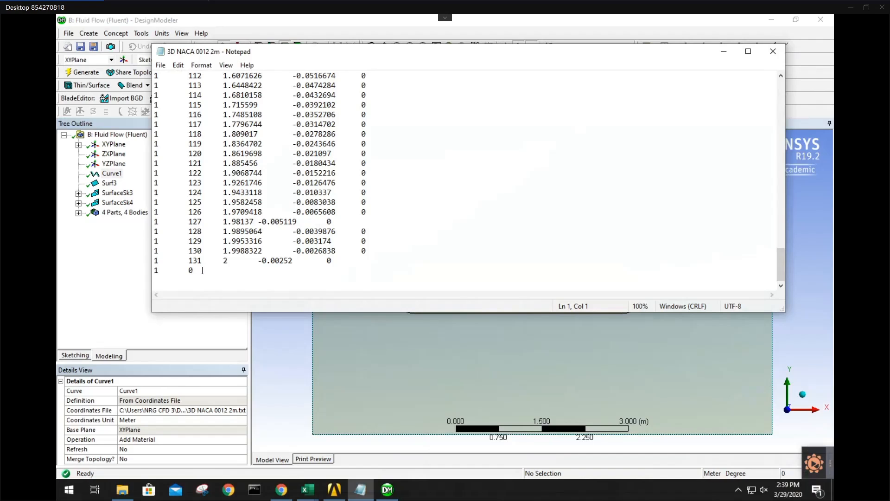
click(724, 51)
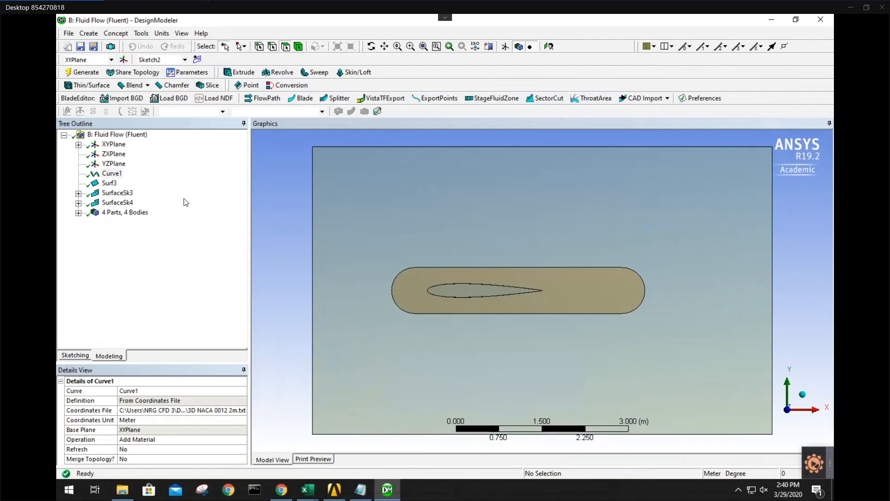
Inspect Surf3, SurfaceSk3 and the two XYPlane sketches that outline the domain and the zone around the airfoil
click(106, 183)
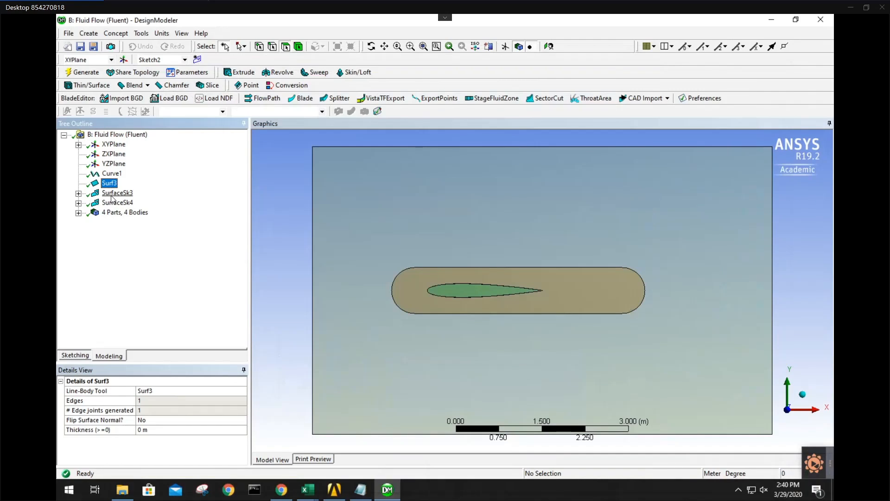
click(112, 195)
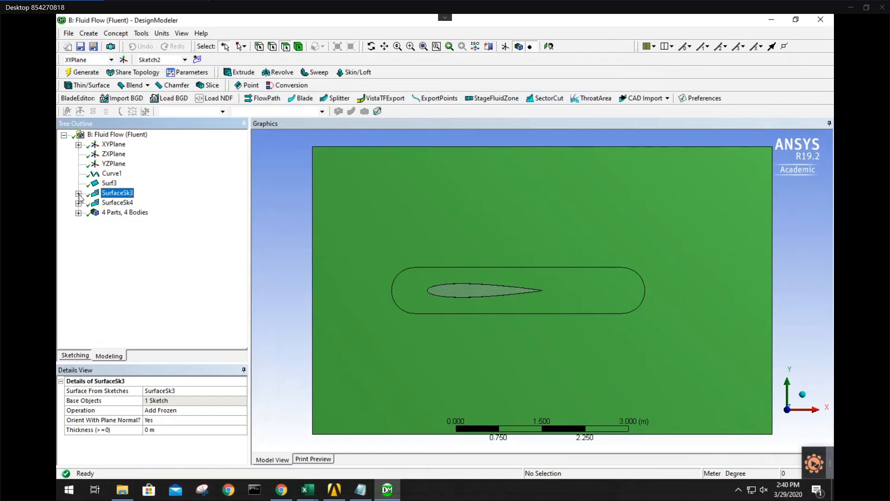
click(78, 194)
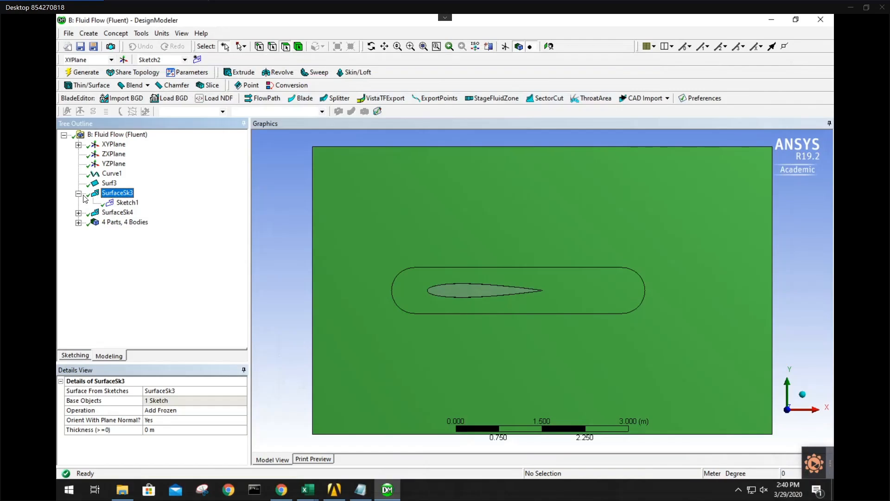
click(126, 202)
click(78, 144)
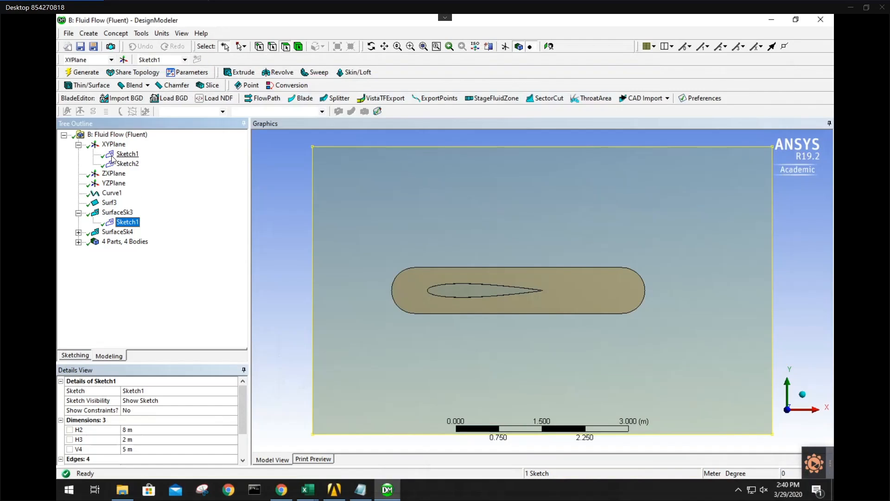
click(113, 155)
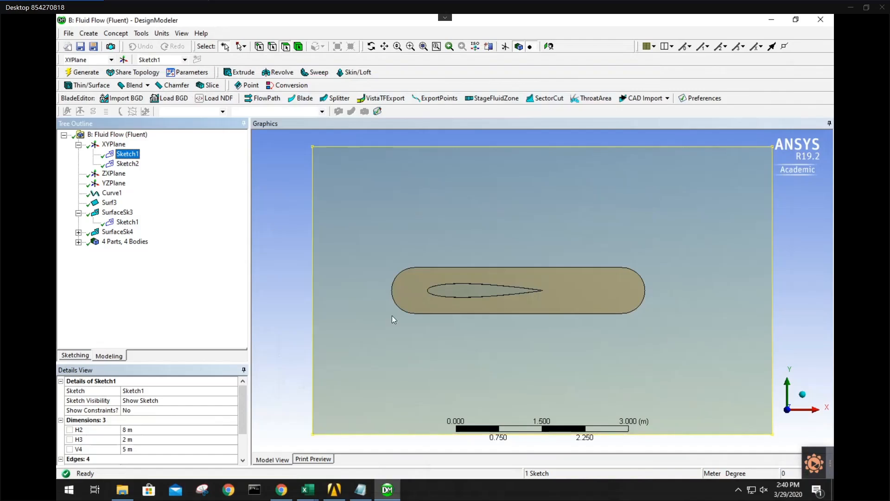
click(128, 163)
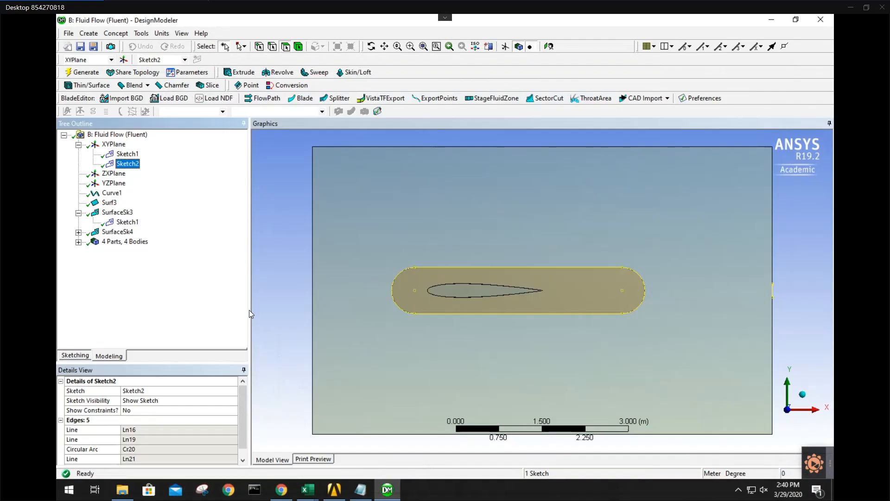
Review the model's list of parts and bodies and highlight Sketch2 around the airfoil again
click(79, 242)
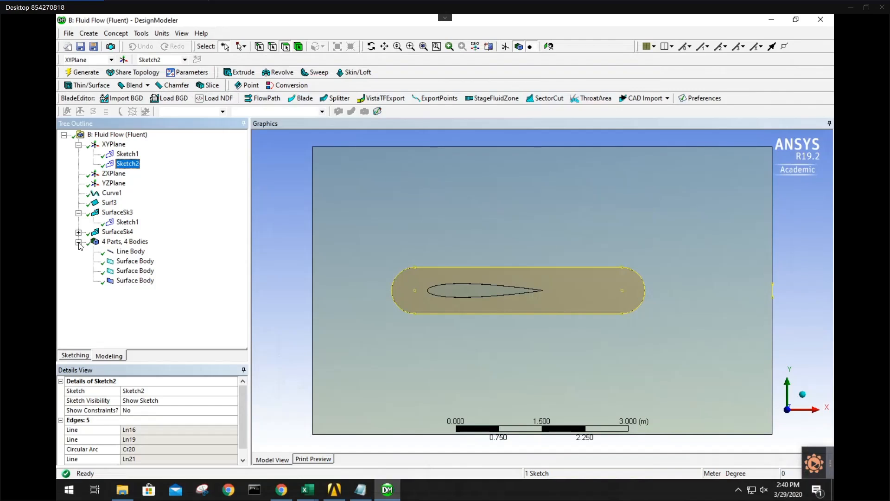
click(79, 242)
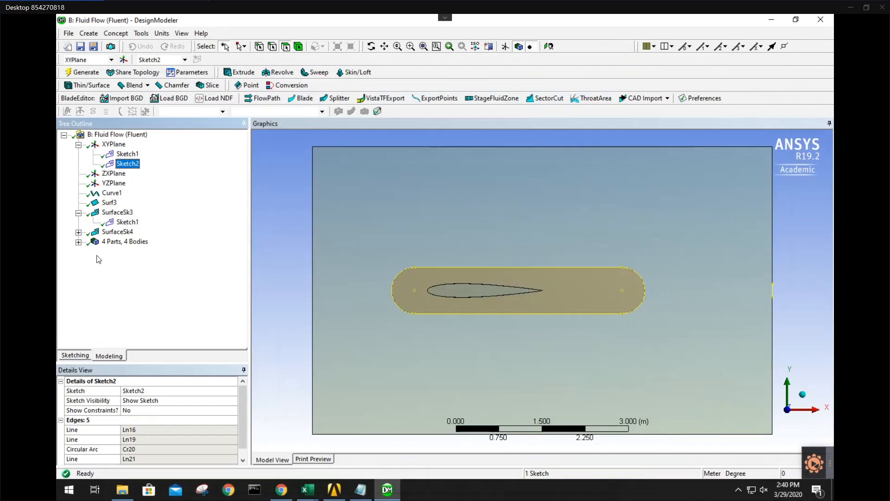
click(260, 298)
click(123, 167)
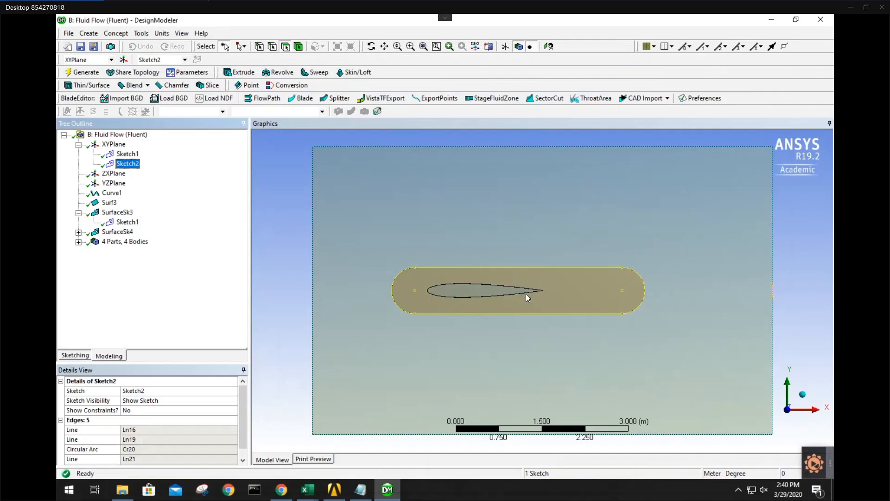
click(78, 241)
click(79, 242)
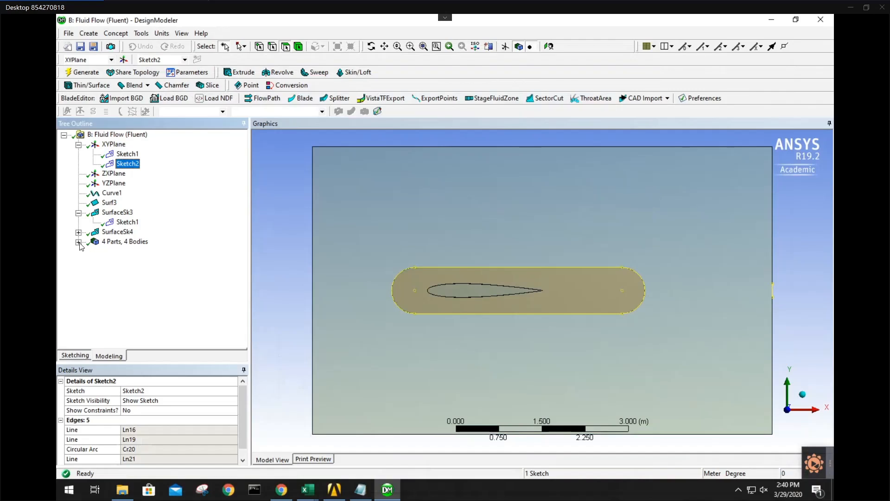
click(78, 213)
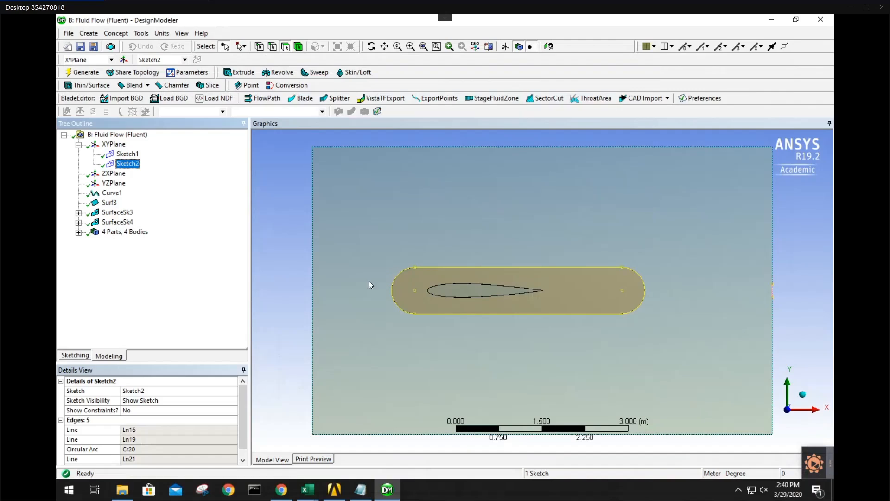
Check SurfaceSk3's operation setting and suppress SurfaceSk4 and SurfaceSk3 to isolate the airfoil surface
click(120, 214)
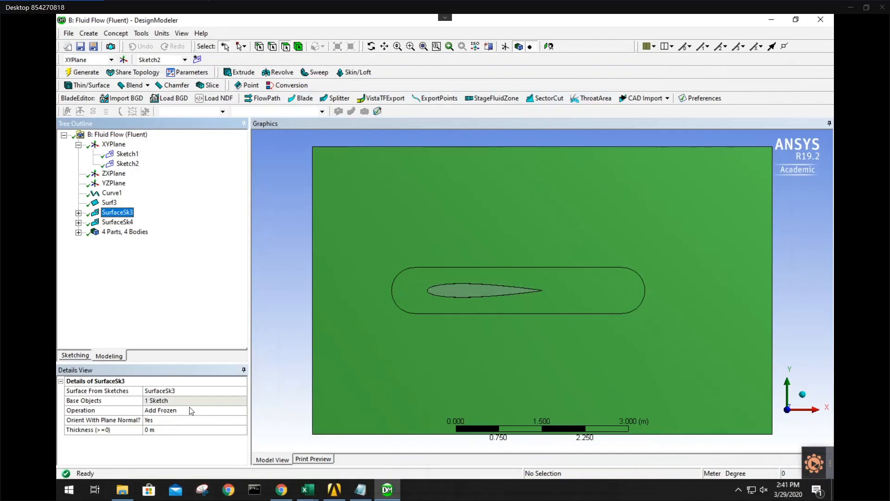
right_click(117, 222)
click(131, 258)
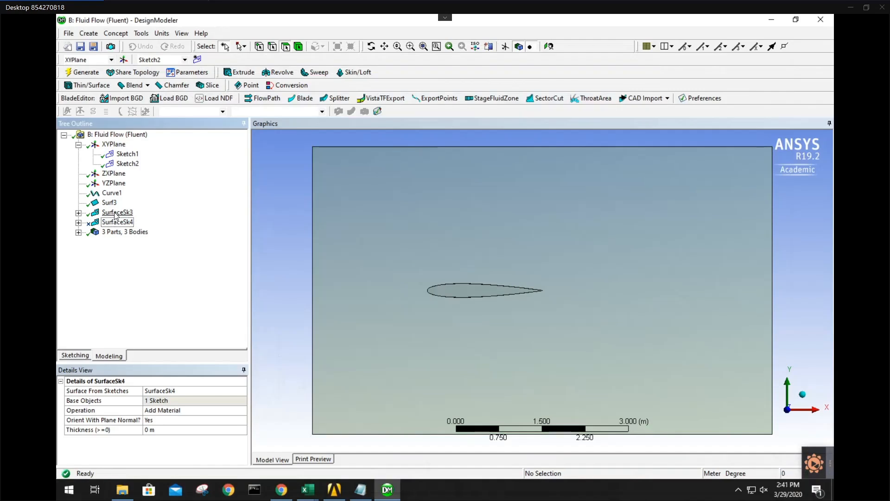
right_click(118, 212)
click(140, 245)
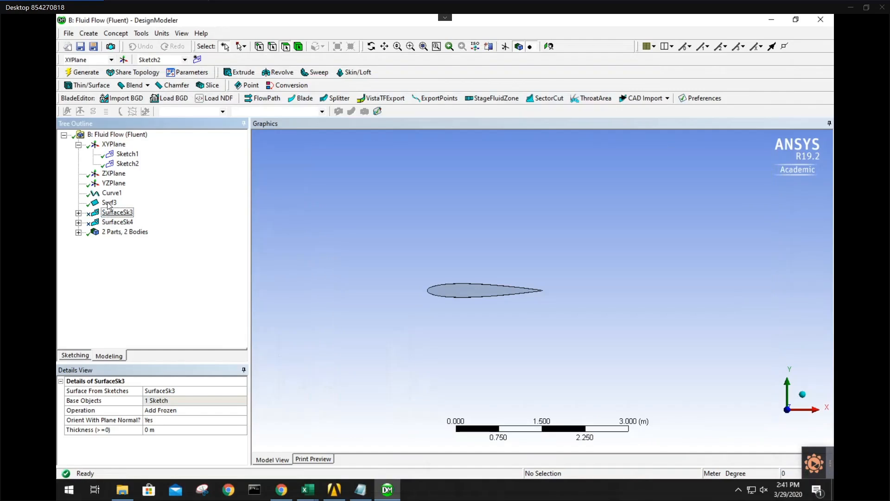
Highlight the airfoil surface Surf3, and unsuppress SurfaceSk3 and SurfaceSk4
click(109, 203)
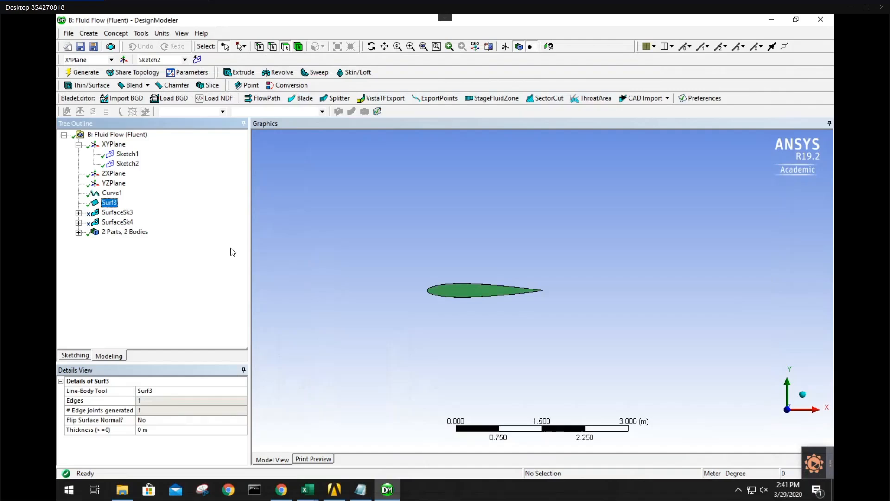
click(117, 212)
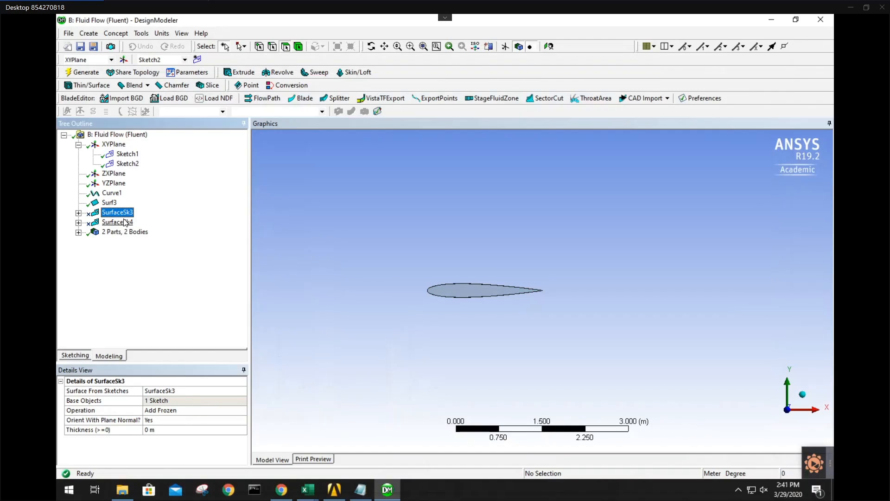
right_click(122, 217)
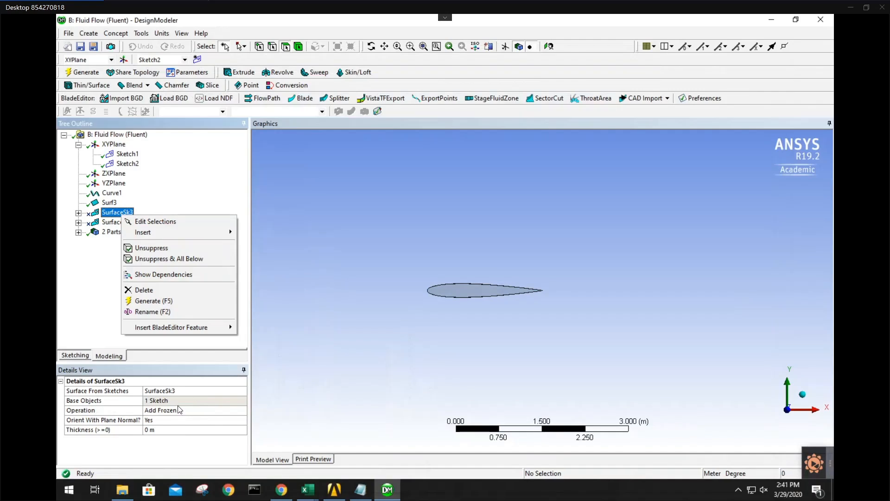
click(143, 250)
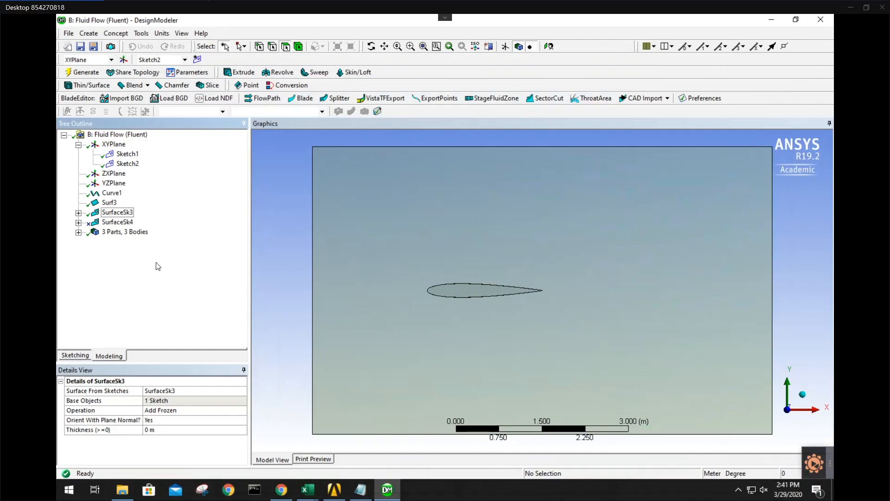
right_click(120, 226)
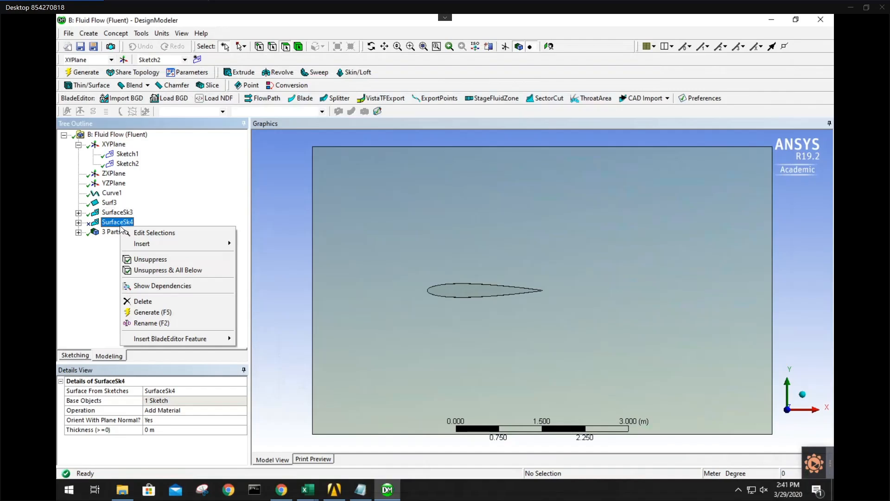
click(135, 260)
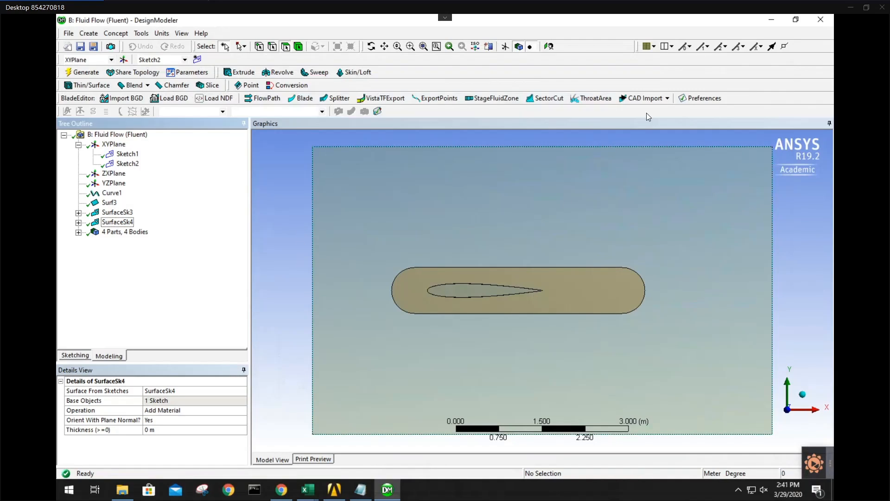
Switch to the NACA 0012 Validation document in Word and append ", depth = 0.5m" to the density, length and viscosity line
click(845, 6)
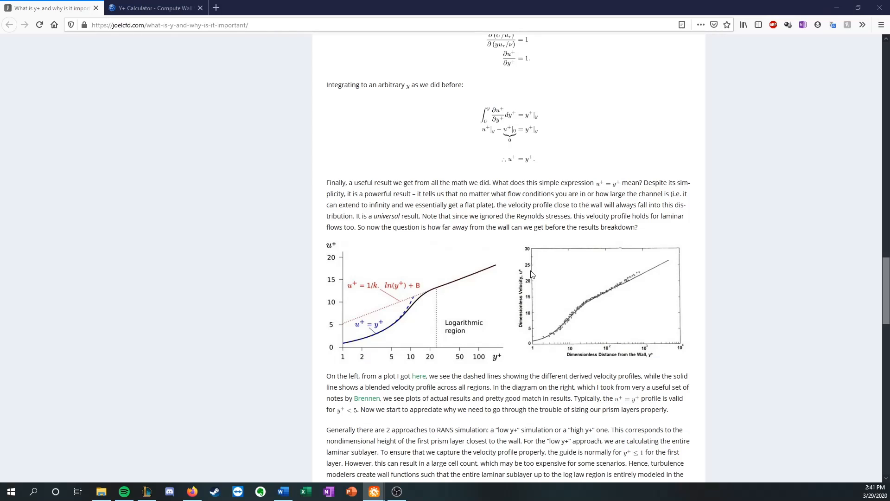
click(288, 489)
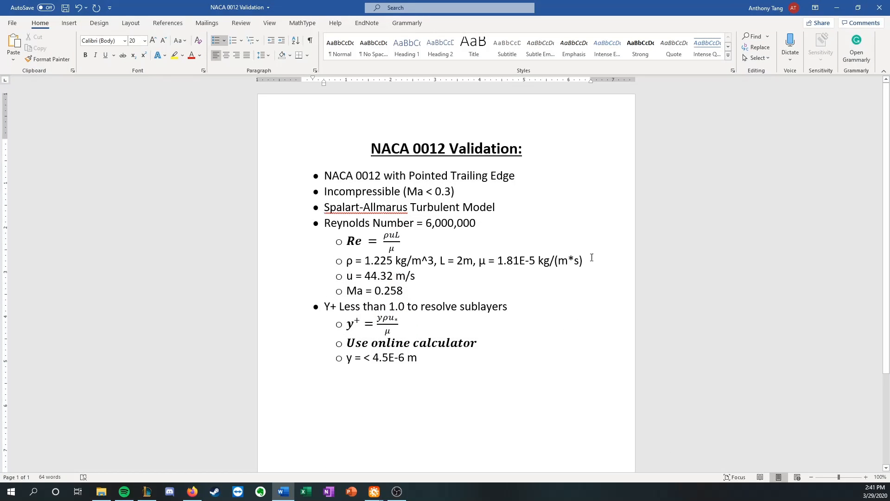
click(591, 259)
text(, depth of)
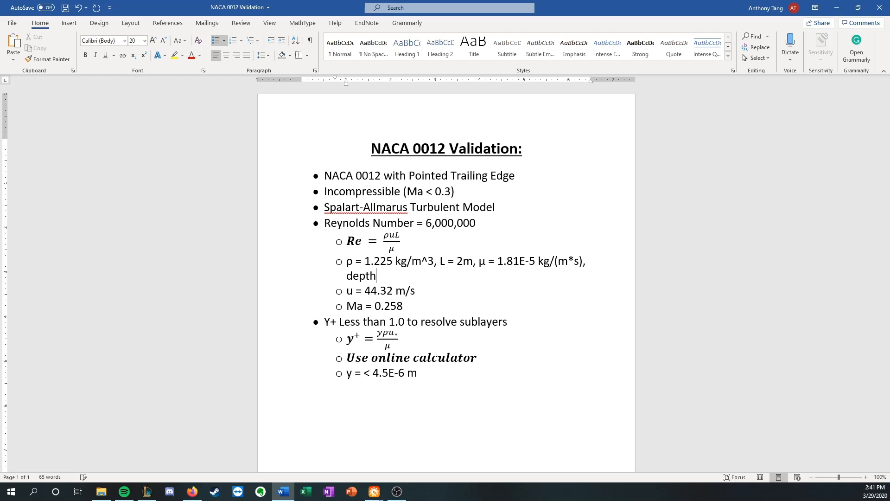
key(BackSpace)
key(BackSpace)
text(= 0.5m)
Return to DesignModeler in the remote desktop and highlight the SurfaceSk4 and SurfaceSk3 surfaces in turn
click(431, 459)
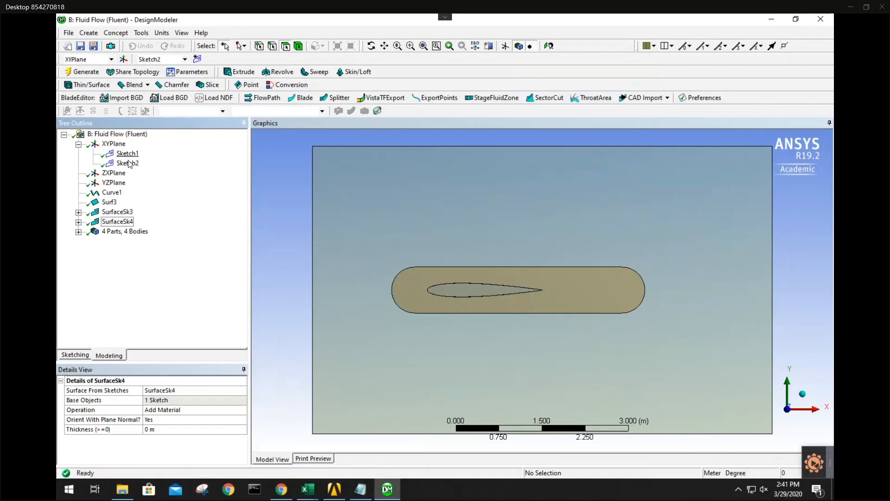
click(121, 212)
click(119, 222)
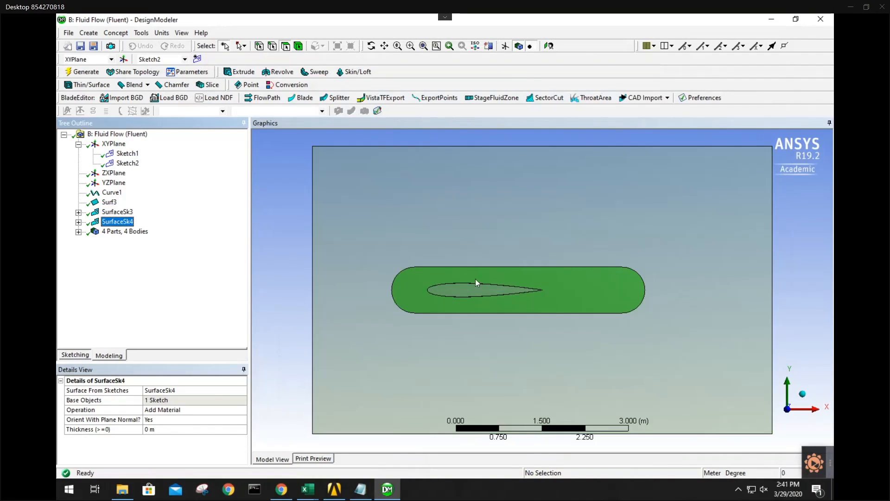
click(117, 212)
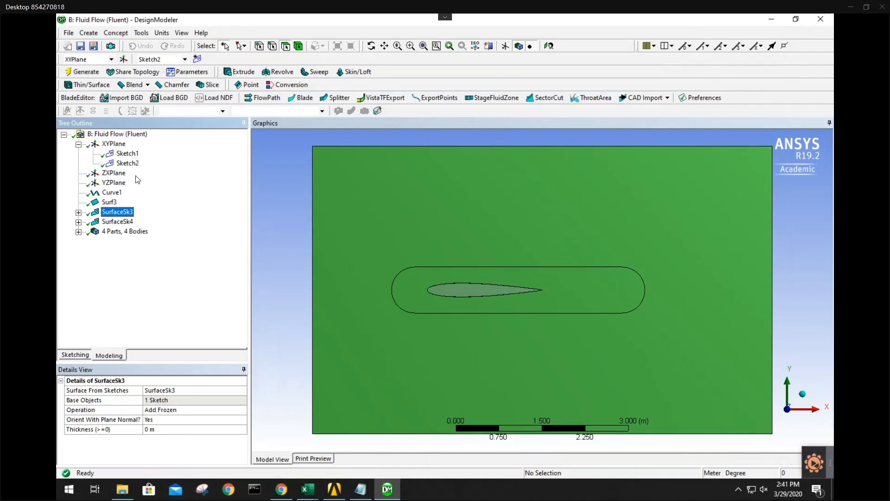
Start an extrusion and assign the airfoil's surface body as its geometry
click(113, 202)
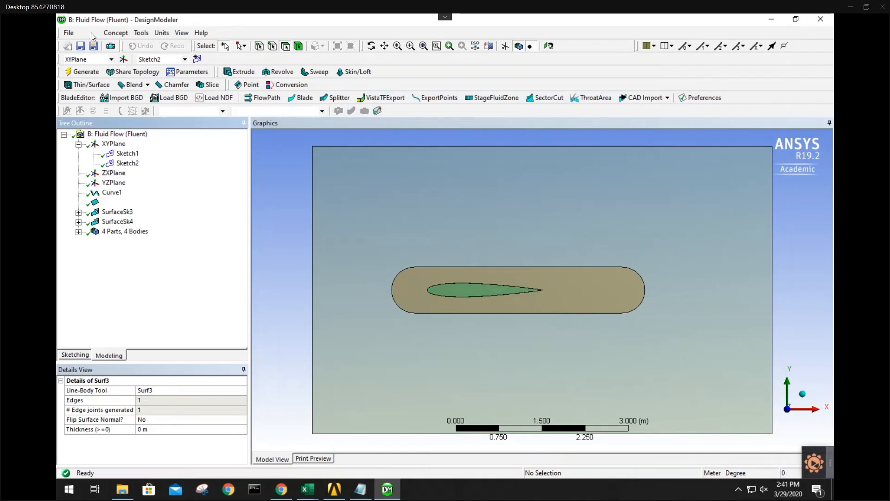
click(68, 33)
mouse_move(86, 38)
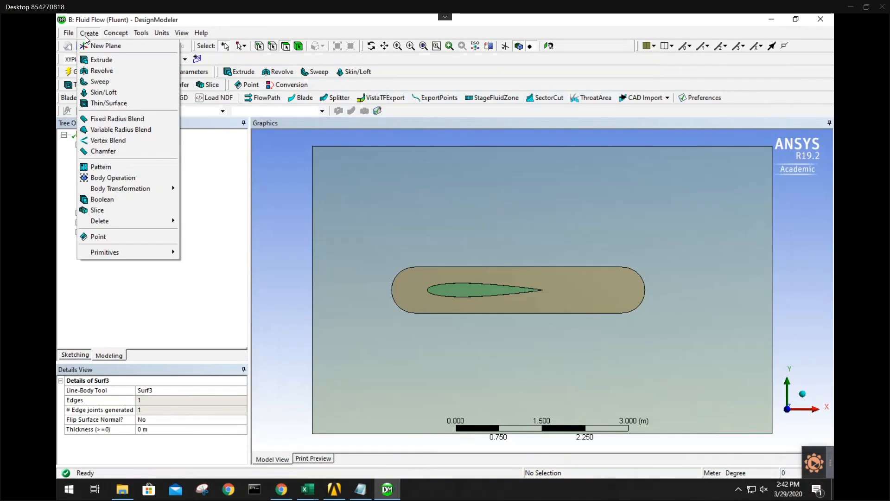
click(103, 60)
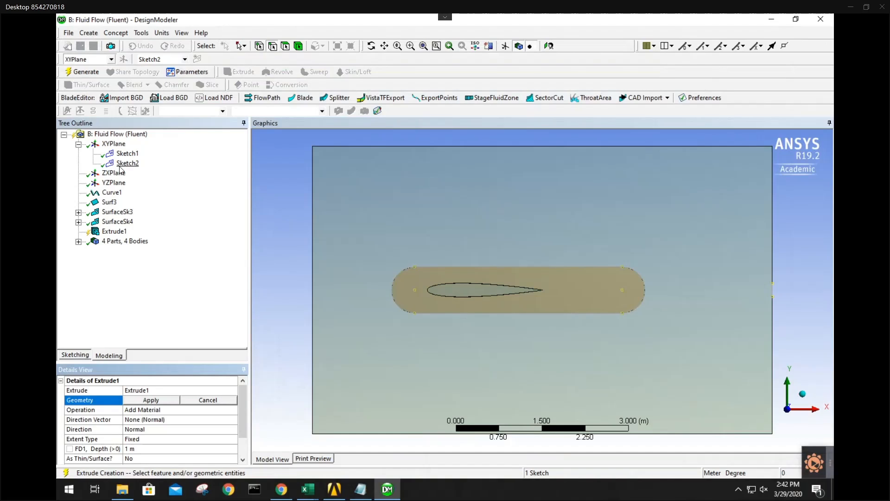
click(109, 203)
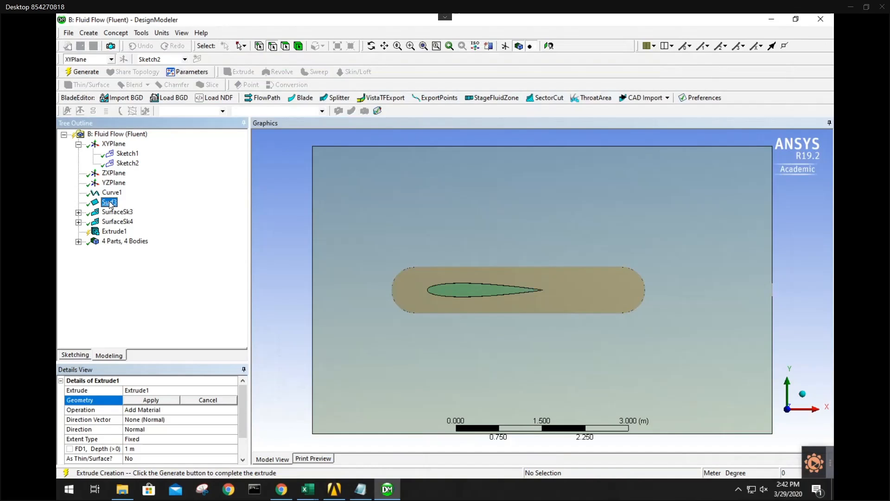
click(153, 399)
click(155, 399)
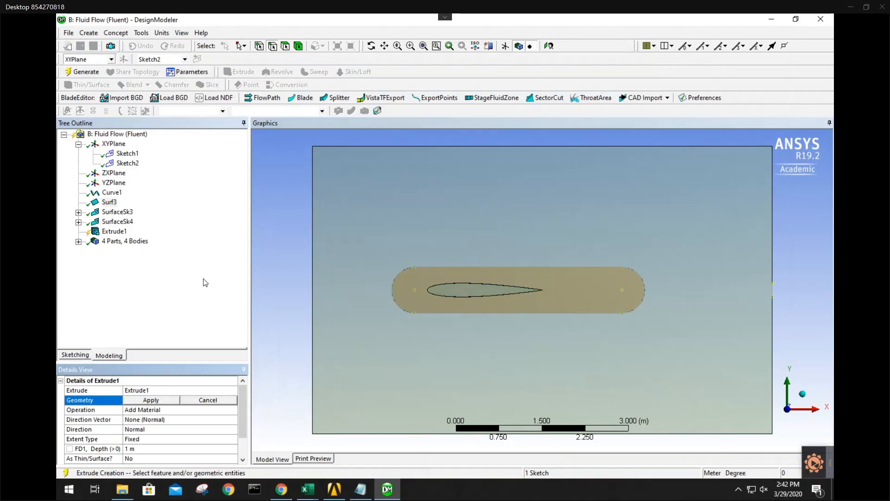
click(78, 241)
click(128, 261)
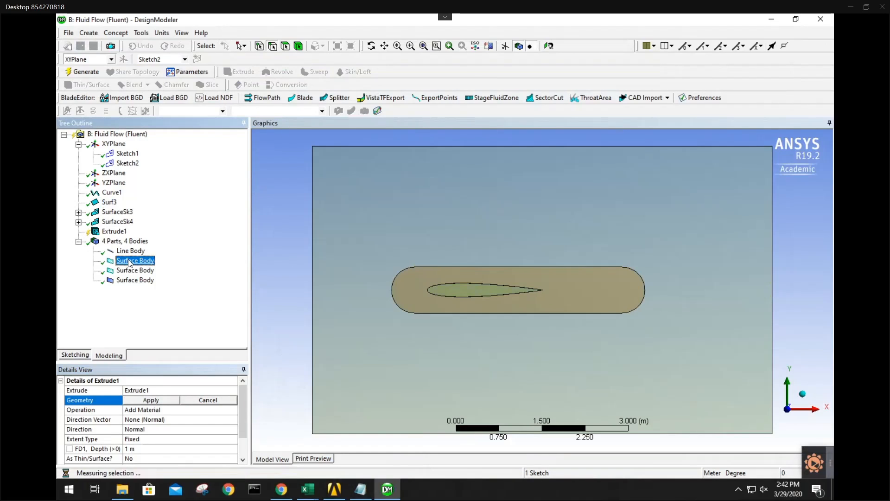
click(153, 399)
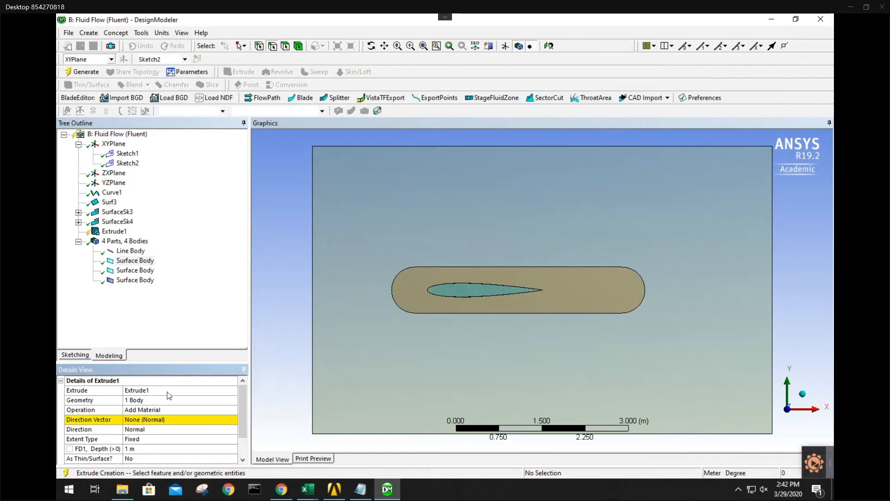
Set the airfoil extrusion's direction vector to the XYPlane normal and its depth to 0.5 m, and generate it
click(148, 420)
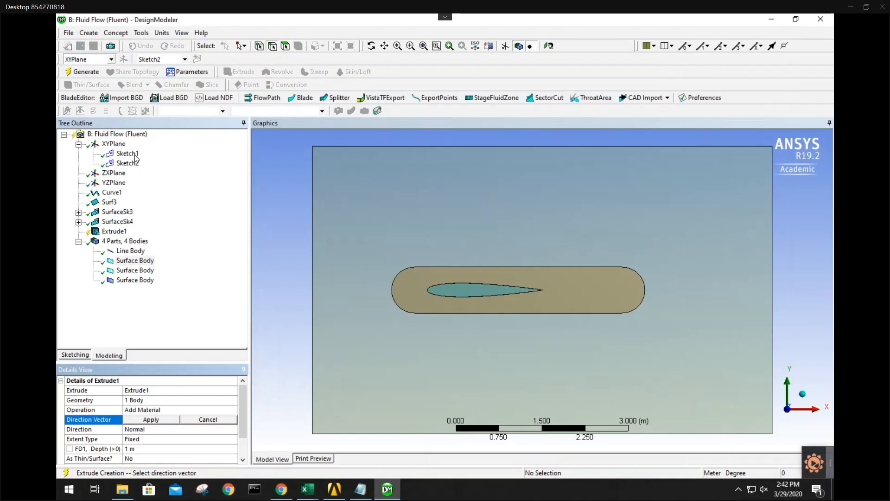
click(114, 144)
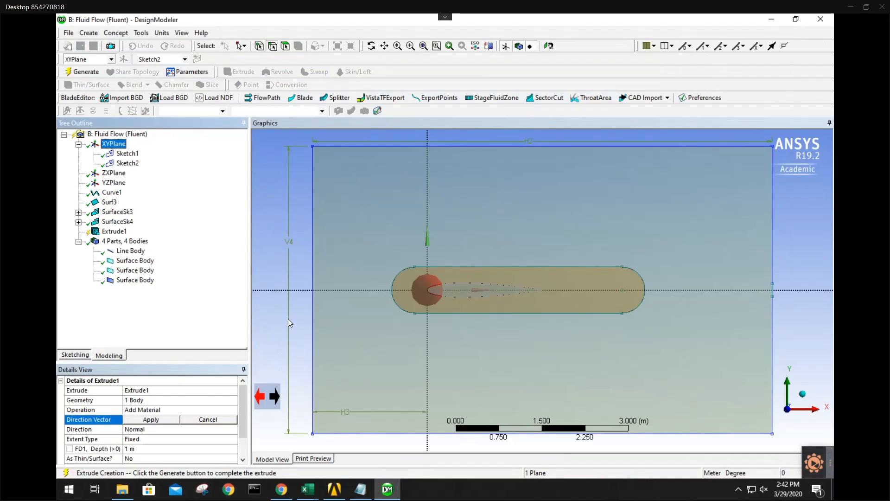
middle_drag(288, 318, 363, 332)
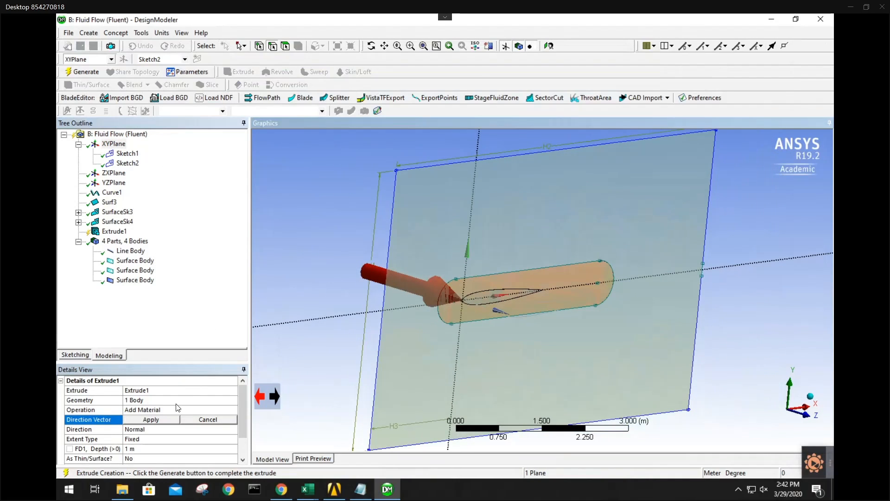
click(151, 419)
scroll(191, 412, down, 1)
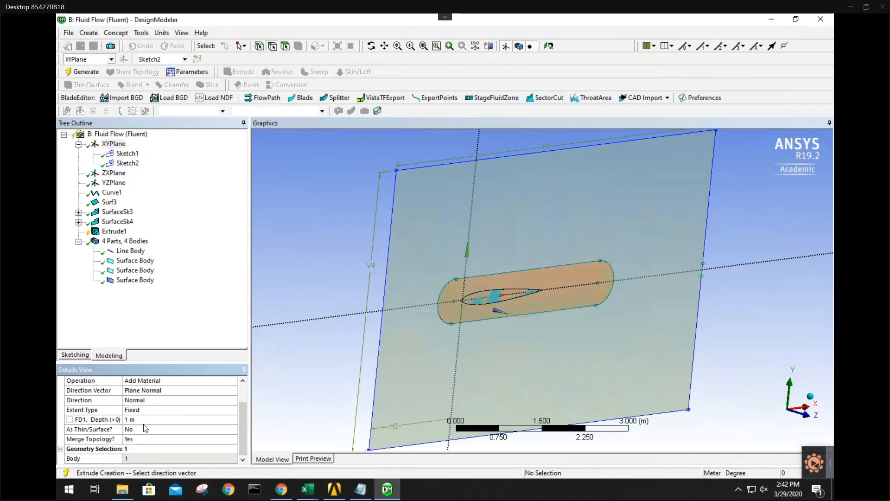
click(161, 419)
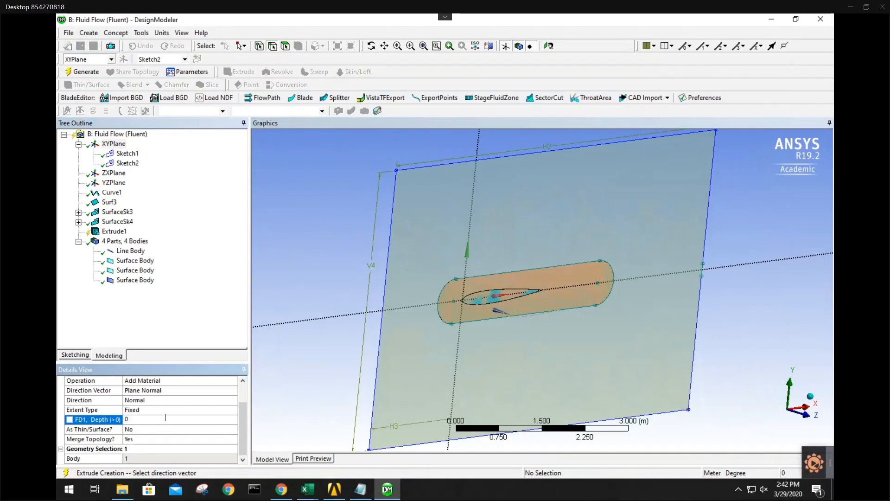
right_click(103, 231)
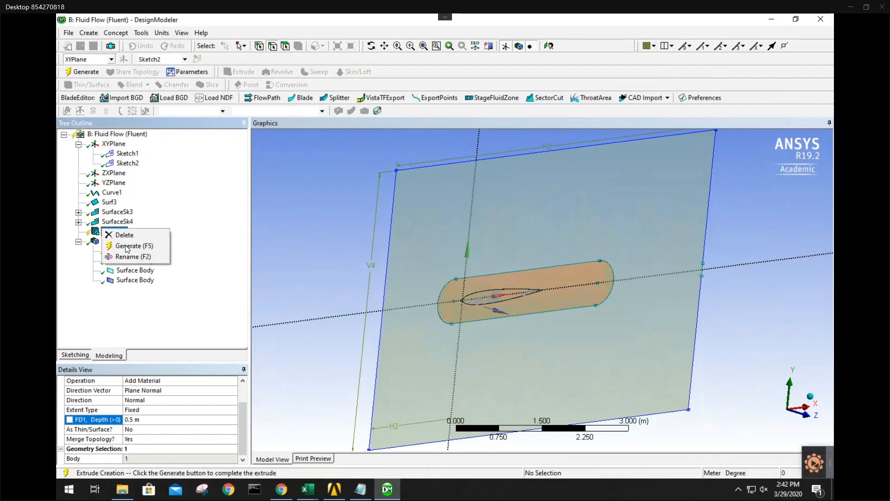
click(132, 245)
mouse_move(331, 298)
middle_down()
mouse_move(379, 321)
mouse_move(325, 291)
mouse_move(352, 326)
mouse_move(329, 328)
mouse_move(357, 321)
mouse_move(327, 281)
middle_up()
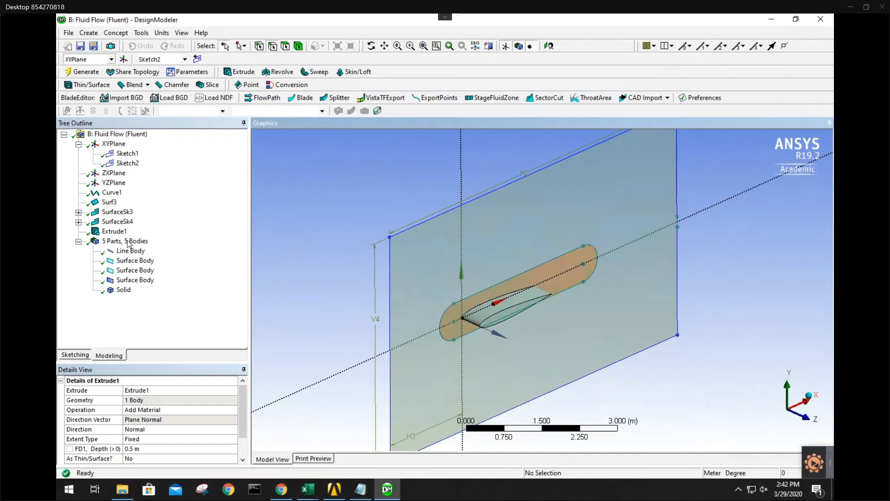
Extrude Sketch2, the rounded outline around the airfoil, 0.5 m with the Add Frozen operation and generate it
click(88, 32)
key(Escape)
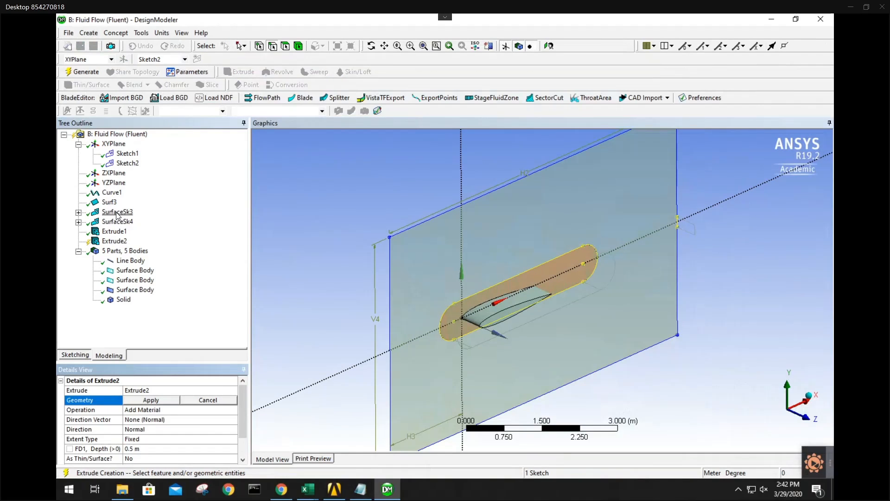
click(117, 214)
click(153, 400)
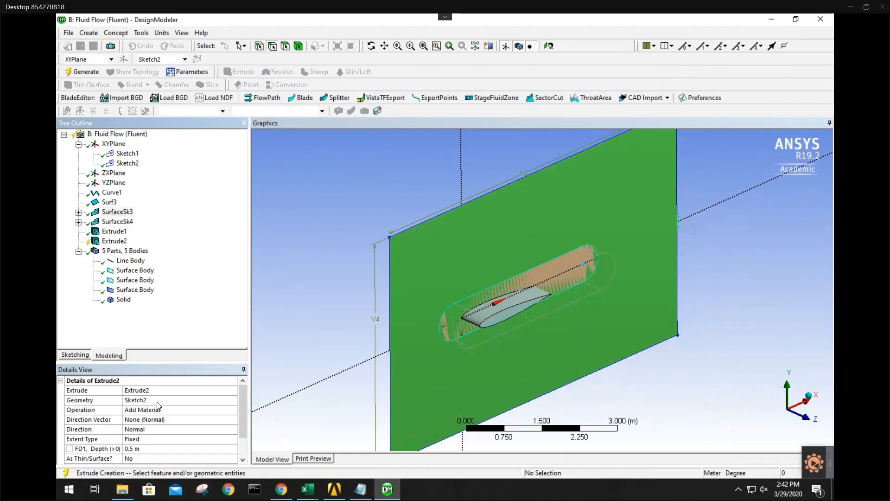
click(234, 412)
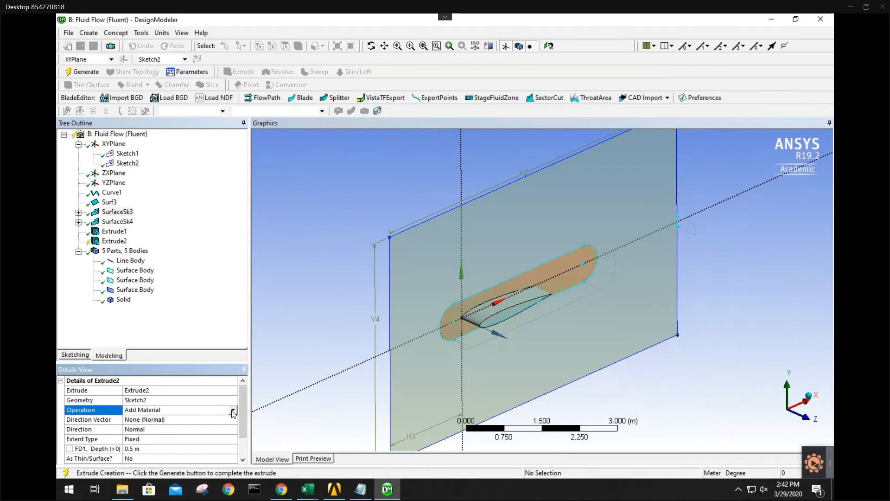
click(233, 410)
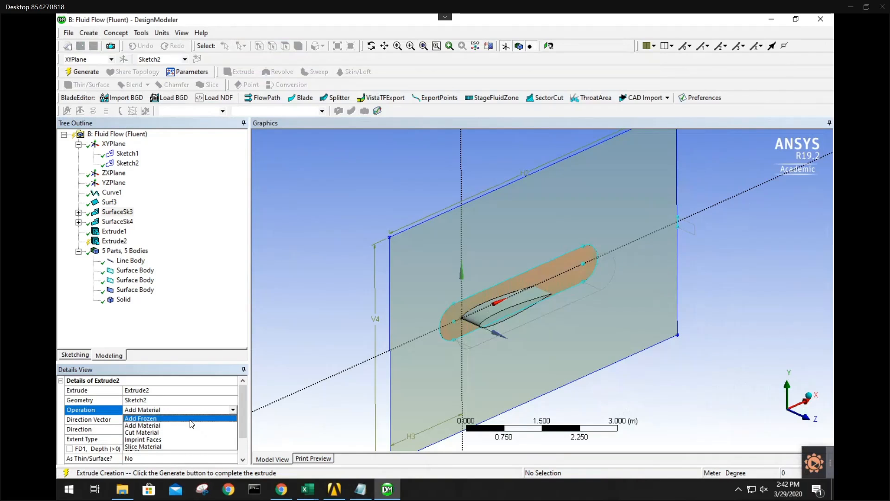
click(140, 418)
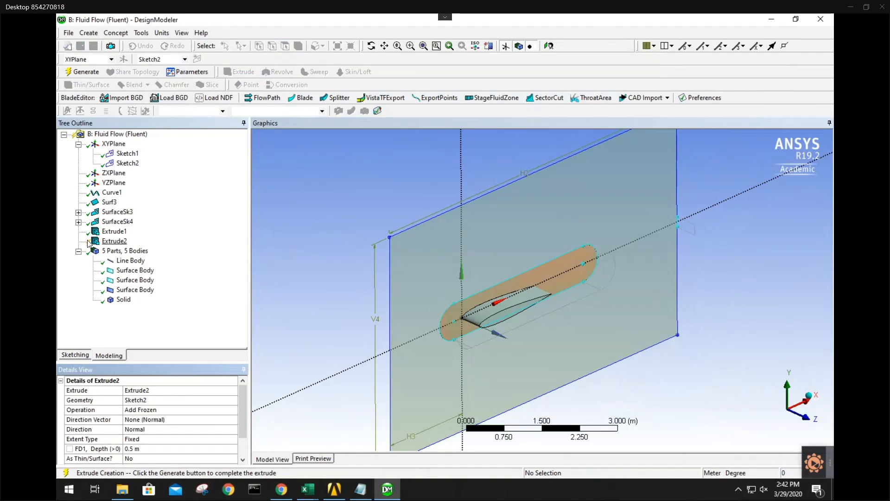
scroll(158, 422, down, 1)
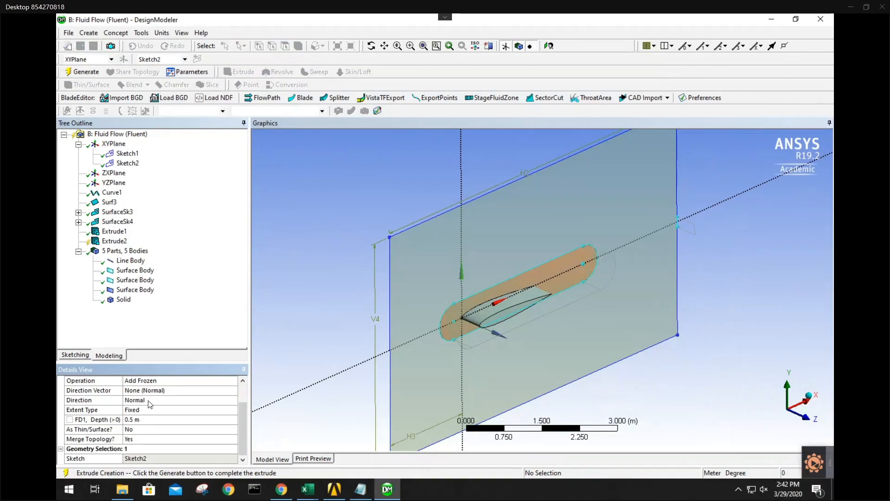
scroll(155, 412, up, 1)
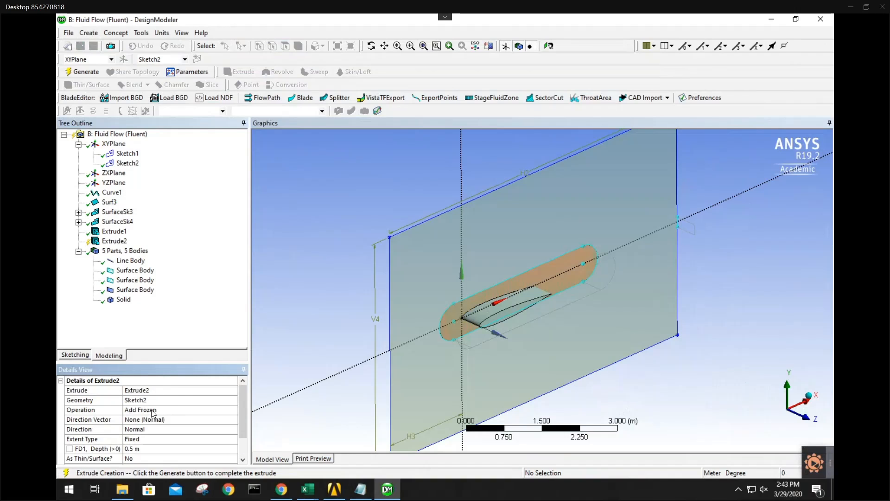
right_click(116, 244)
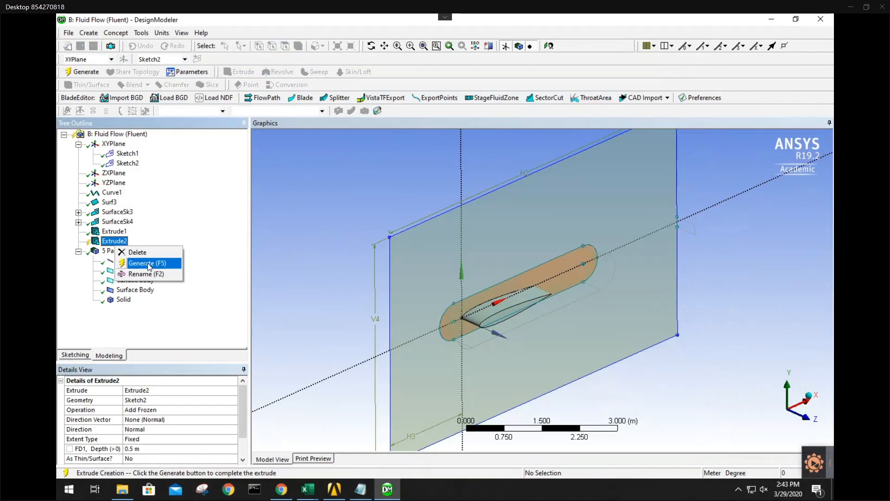
click(146, 263)
middle_drag(318, 297, 540, 371)
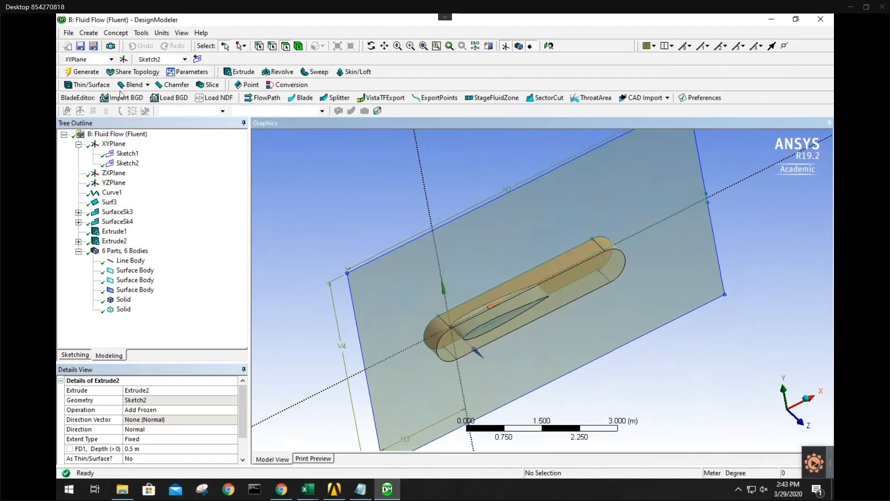
Start another extrusion with the large outer rectangular face as geometry and Add Frozen as the operation
click(101, 34)
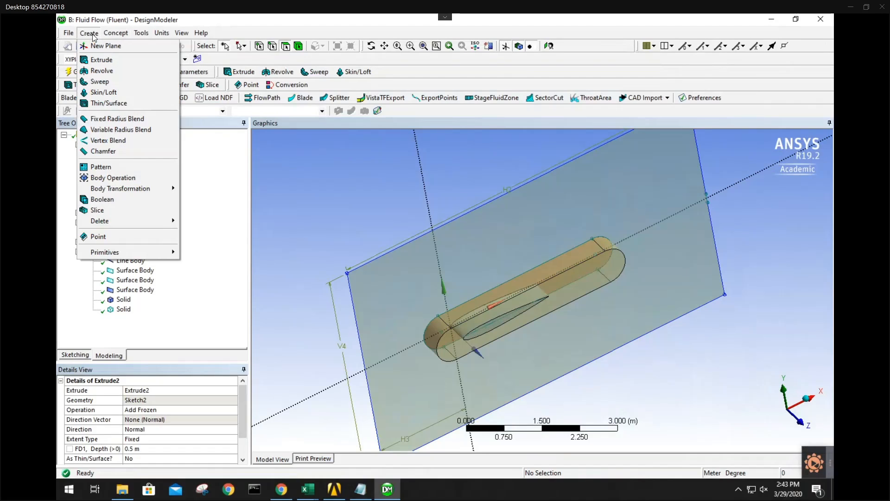
click(102, 60)
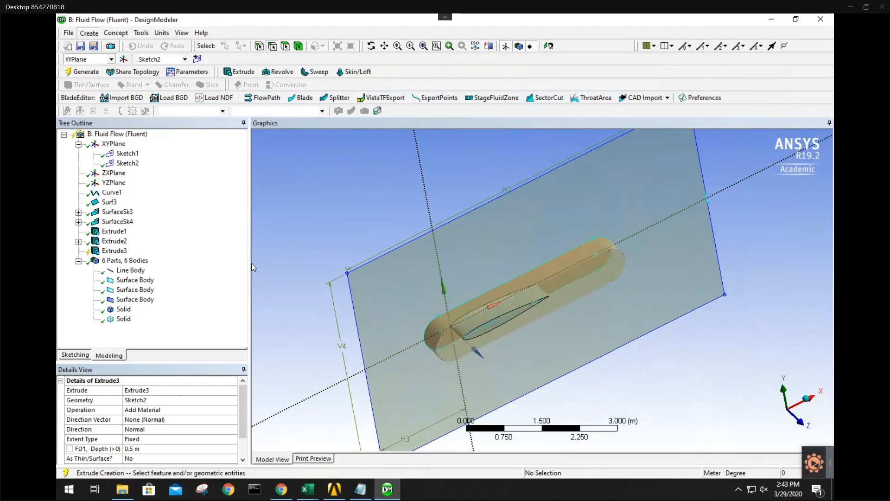
click(404, 306)
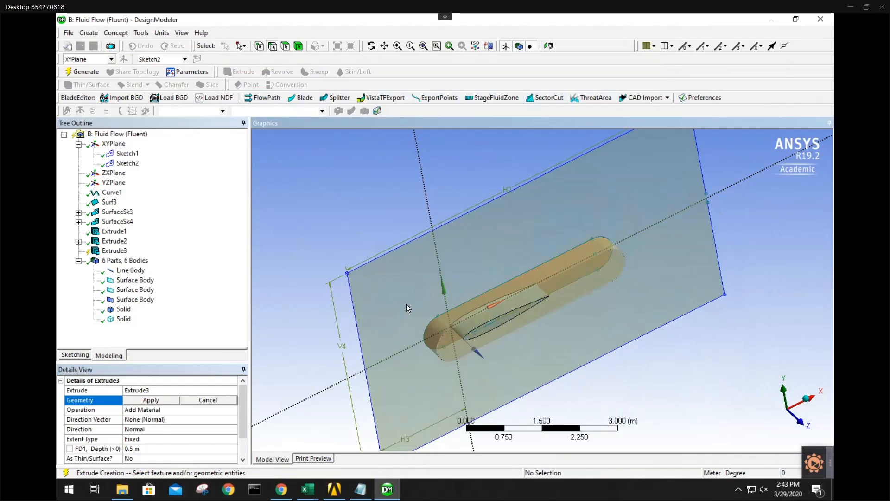
click(384, 280)
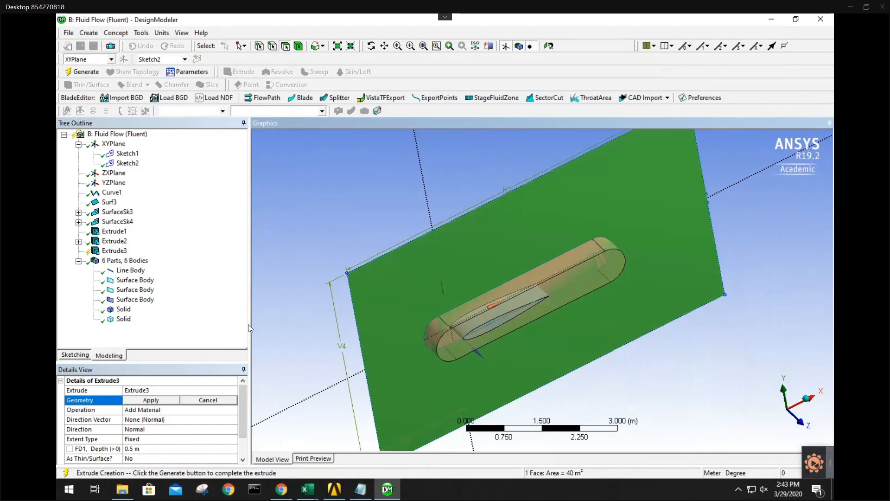
click(151, 400)
click(201, 409)
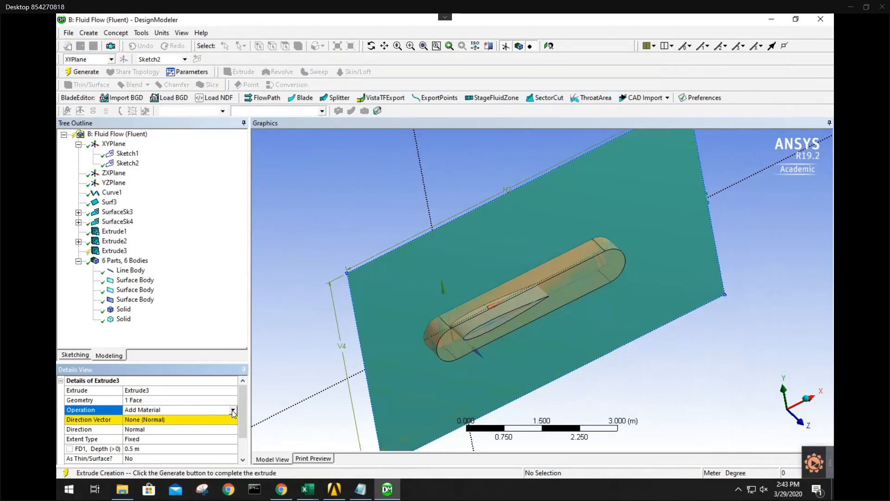
click(201, 409)
click(207, 424)
Set the outer domain extrusion's direction vector to the XYPlane normal and generate it with 0.5 m depth
click(206, 421)
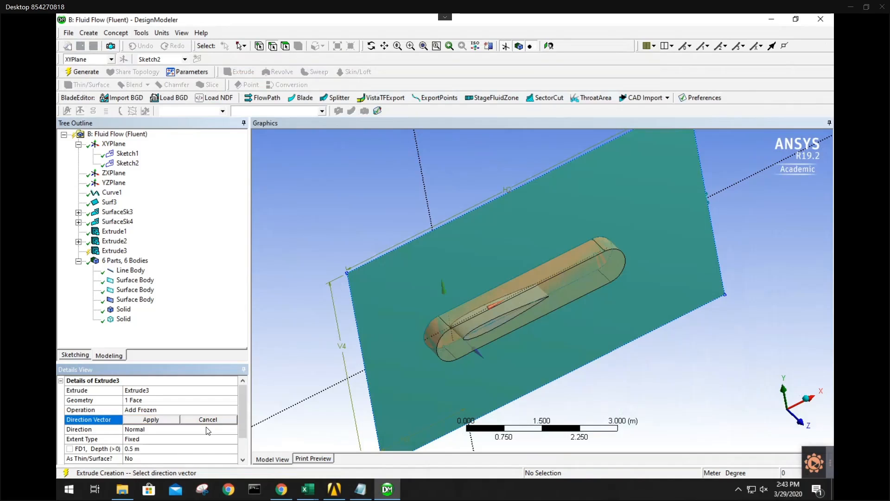
click(110, 145)
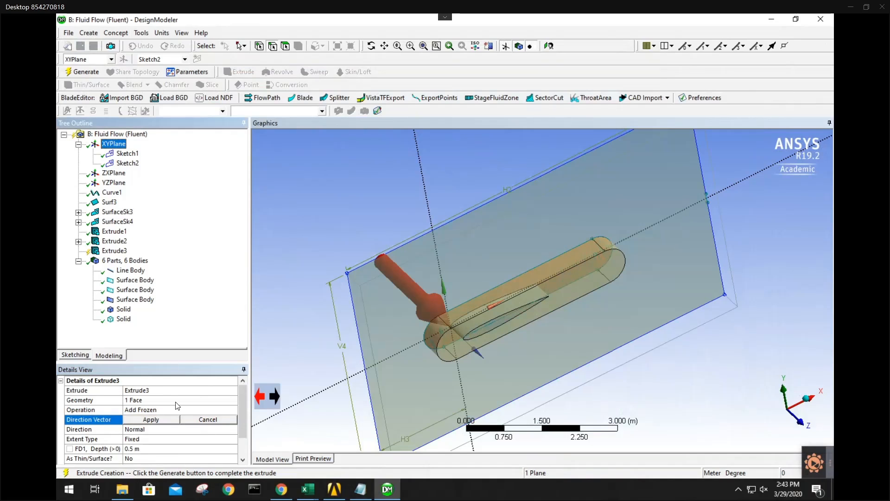
click(163, 419)
click(112, 251)
right_click(112, 251)
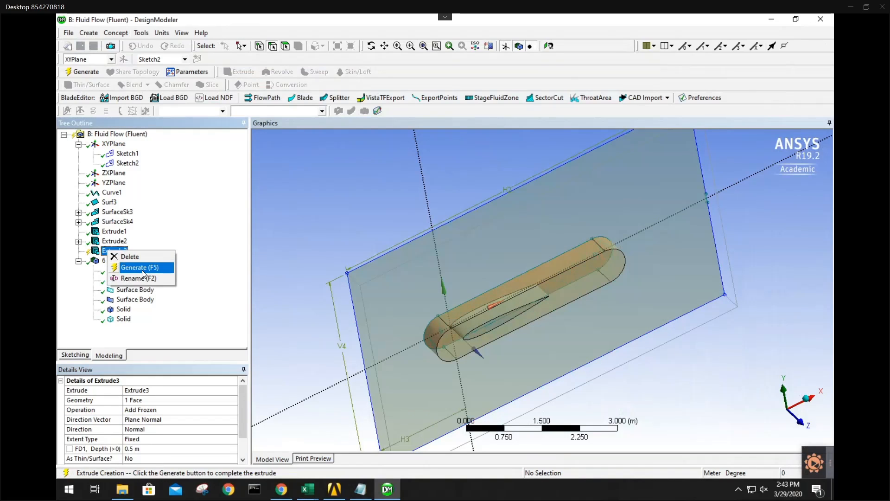
click(142, 270)
mouse_move(286, 339)
middle_down()
mouse_move(307, 302)
mouse_move(294, 336)
middle_up()
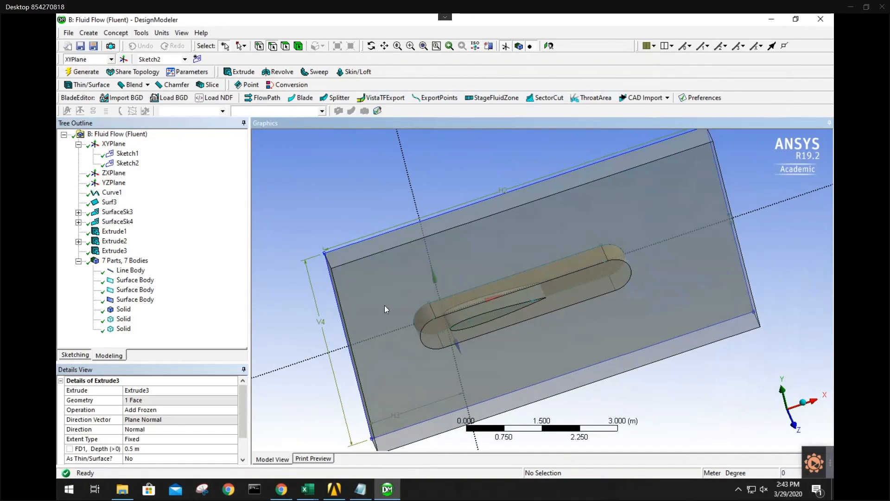
Start a Boolean with the Subtract operation and set the outer rectangular domain solid as its target body
click(89, 33)
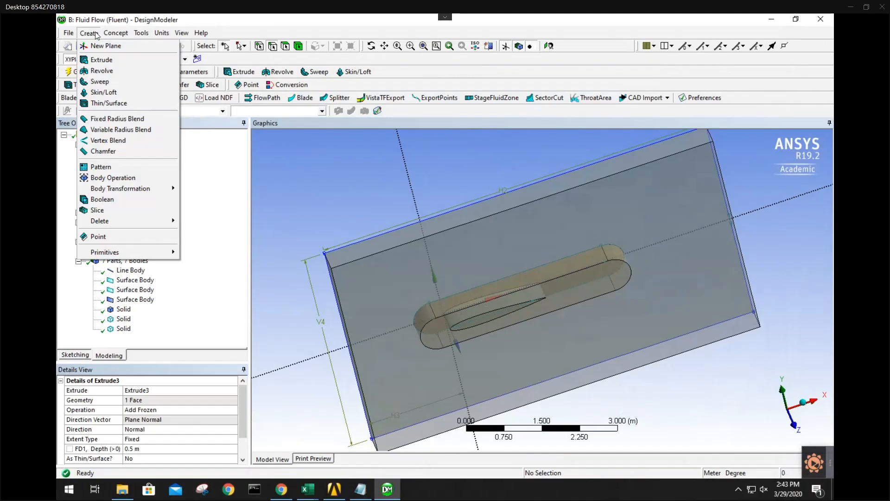
click(128, 200)
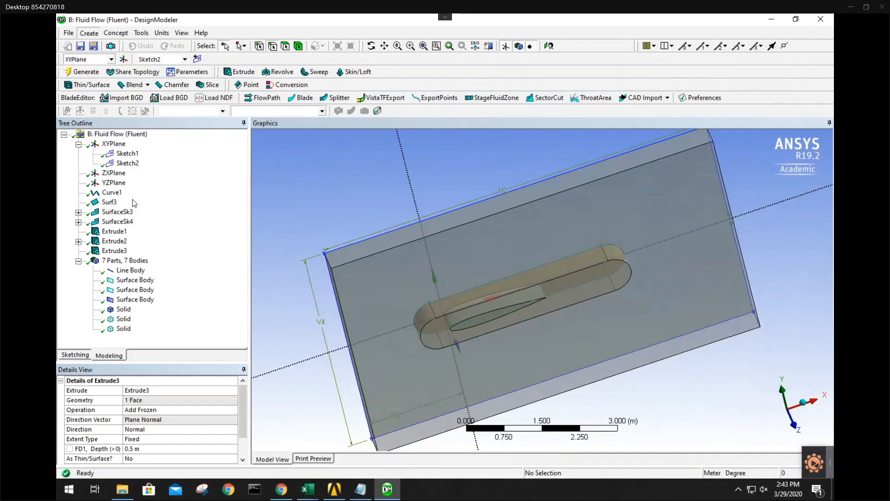
click(240, 400)
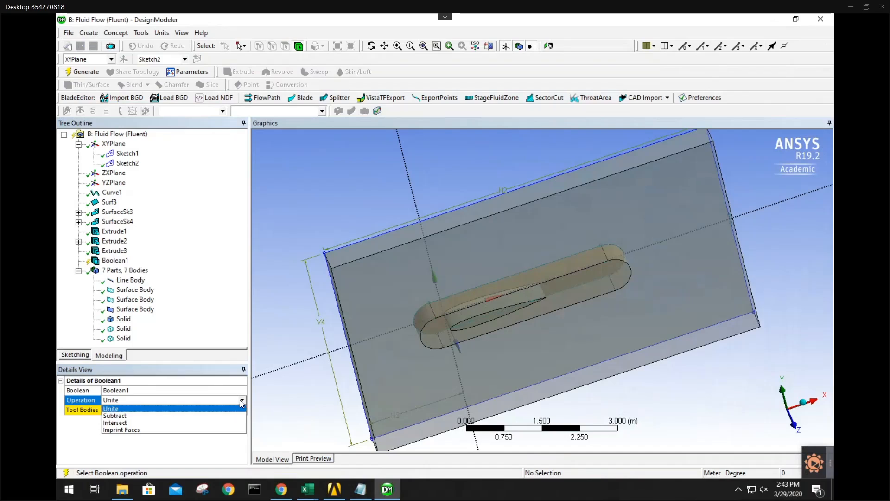
click(151, 410)
click(150, 409)
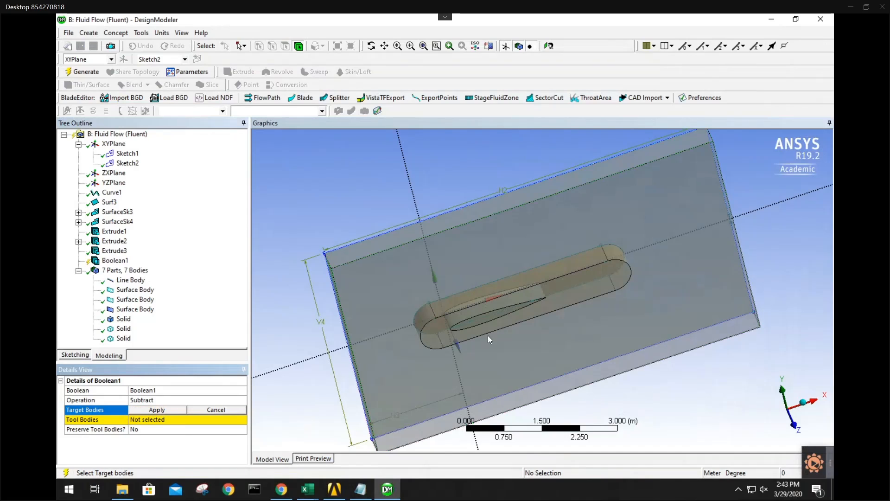
click(382, 371)
click(154, 410)
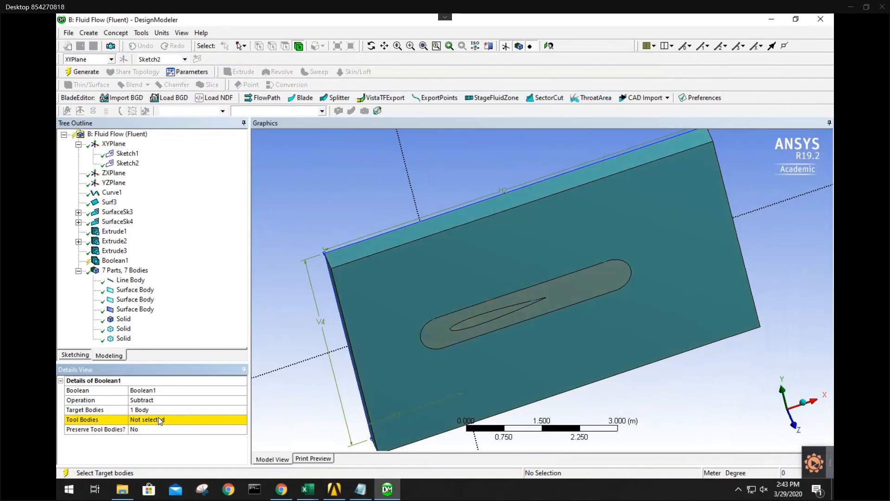
Set the airfoil solid as the tool body of the subtraction, without preserving it, and generate the Boolean
click(158, 417)
scroll(473, 331, down, 2)
scroll(483, 314, up, 3)
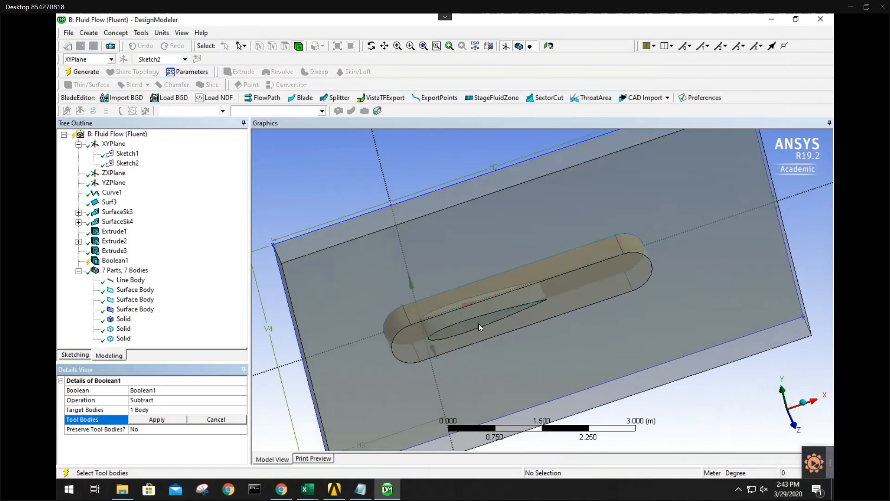
click(478, 325)
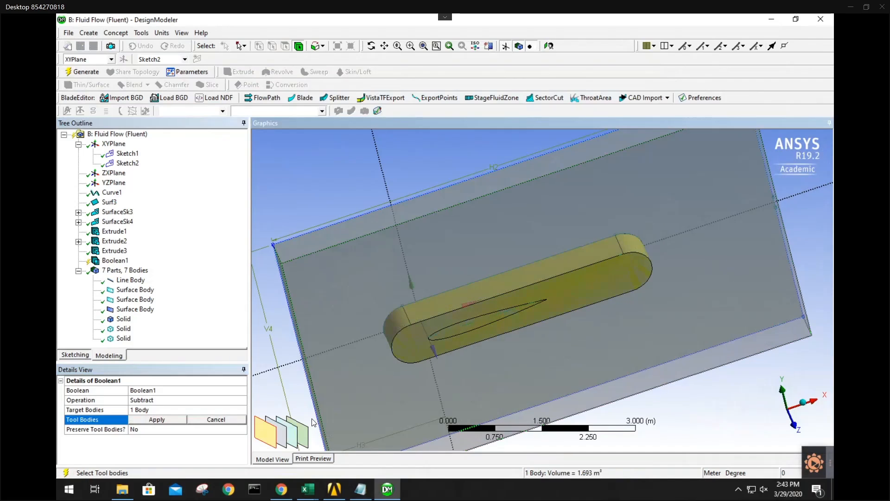
click(283, 443)
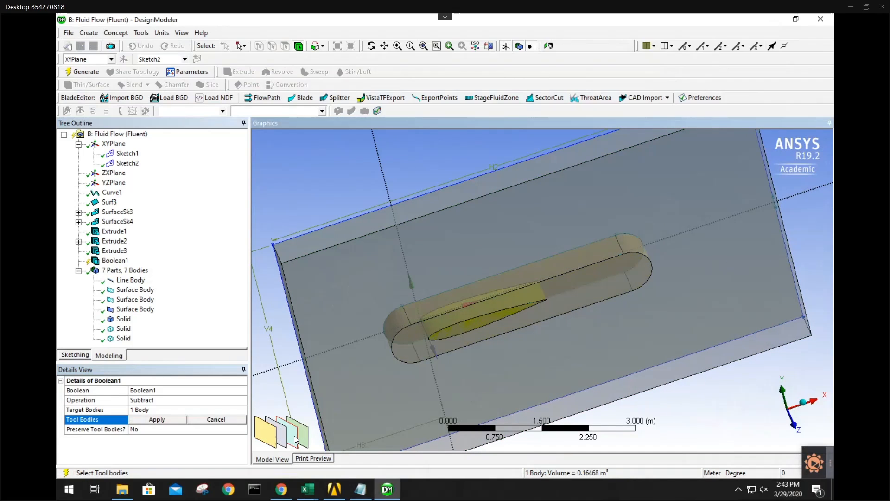
click(166, 419)
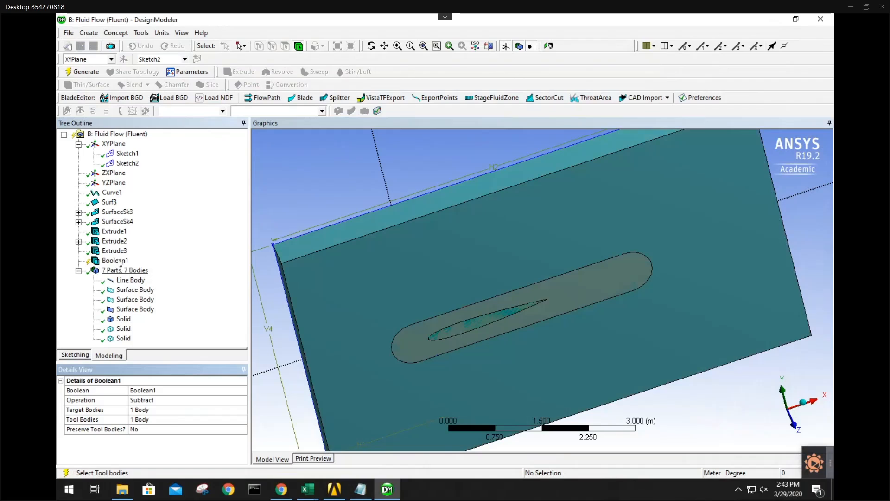
right_click(120, 264)
click(144, 278)
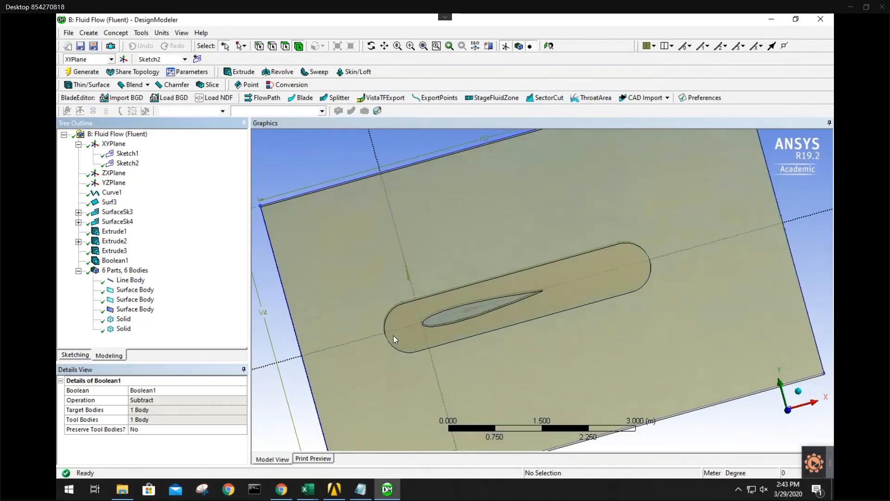
middle_drag(393, 336, 394, 369)
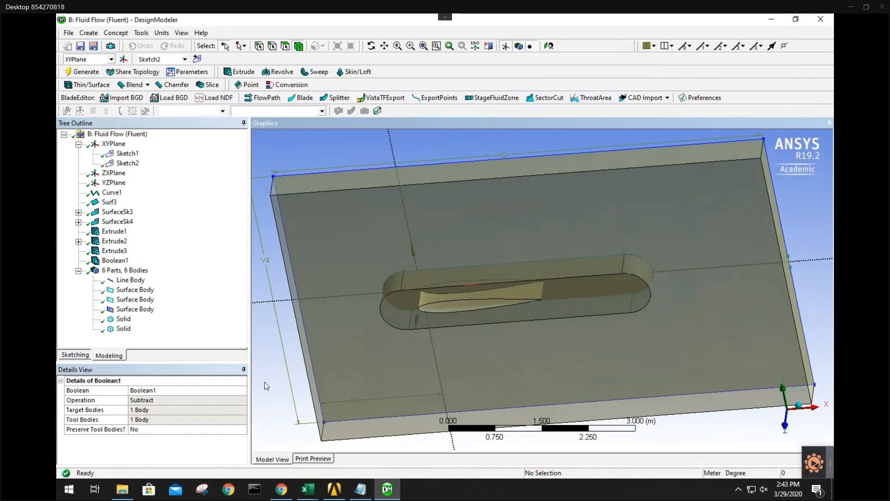
middle_drag(289, 374, 292, 353)
Suppress the line body and the airfoil surface body
click(130, 281)
right_click(130, 284)
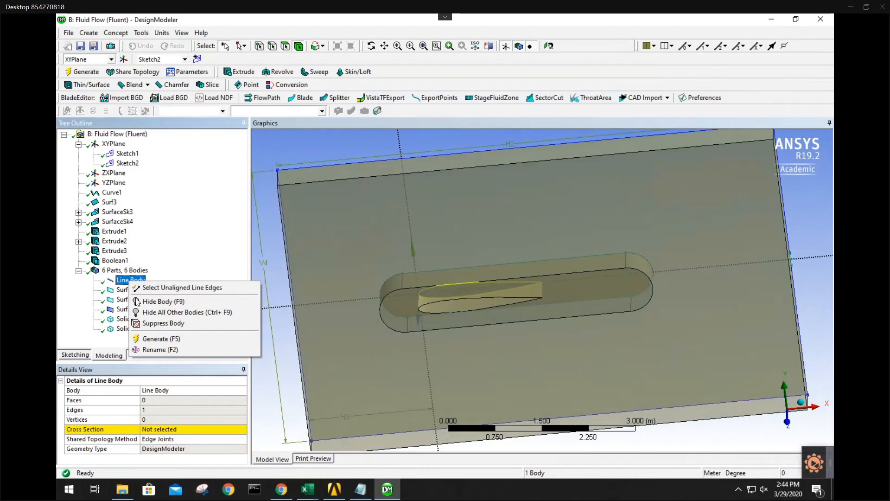
click(147, 324)
click(131, 292)
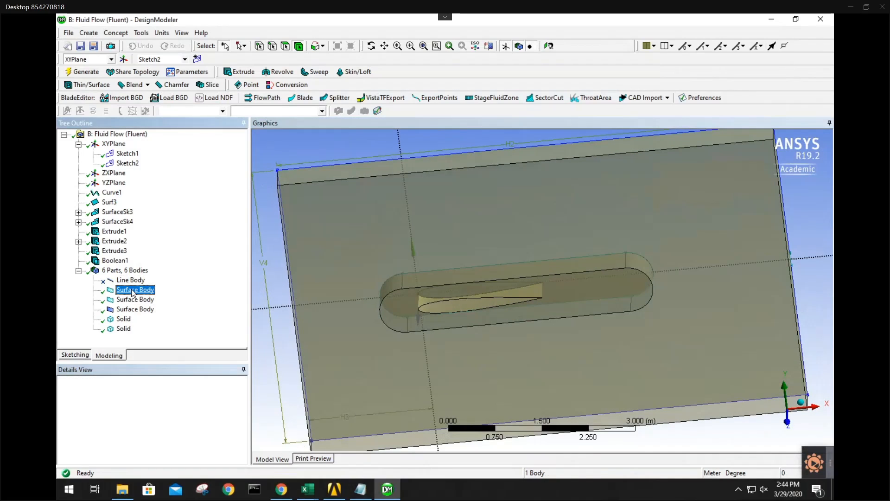
right_click(133, 292)
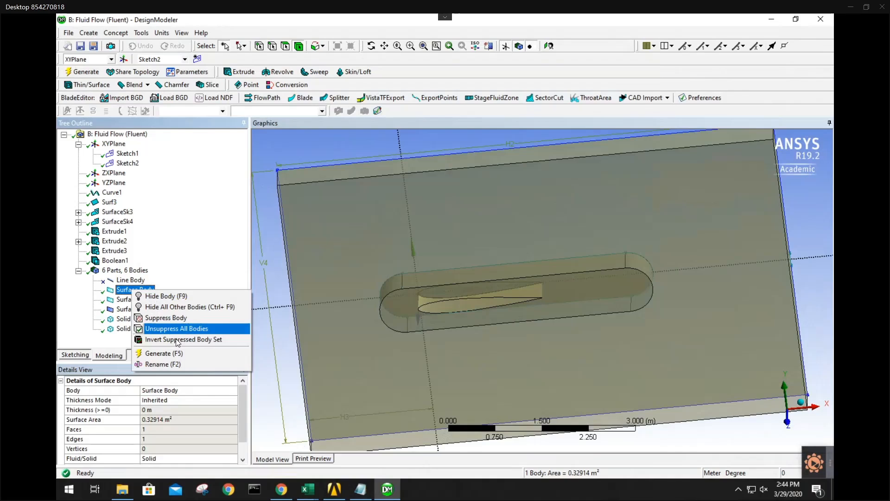
click(166, 318)
Suppress the remaining two surface bodies, the outer rectangle and the rounded inner region
click(141, 300)
right_click(141, 299)
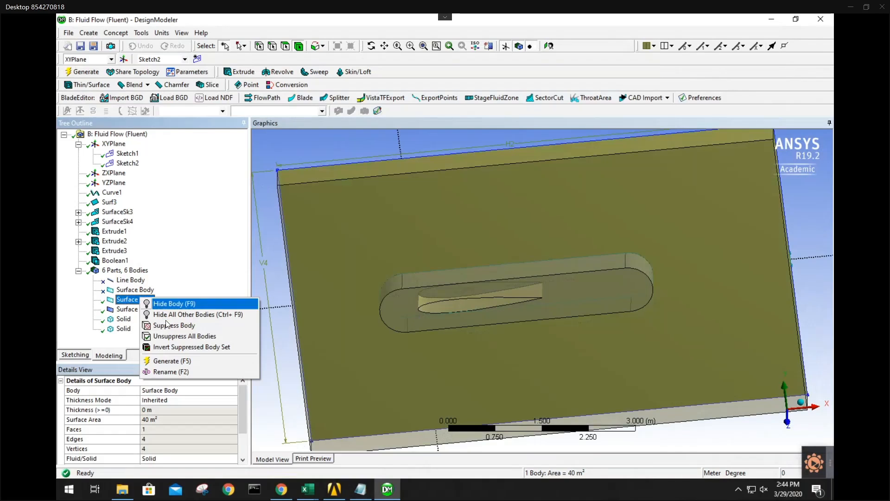
click(181, 328)
click(135, 309)
right_click(139, 309)
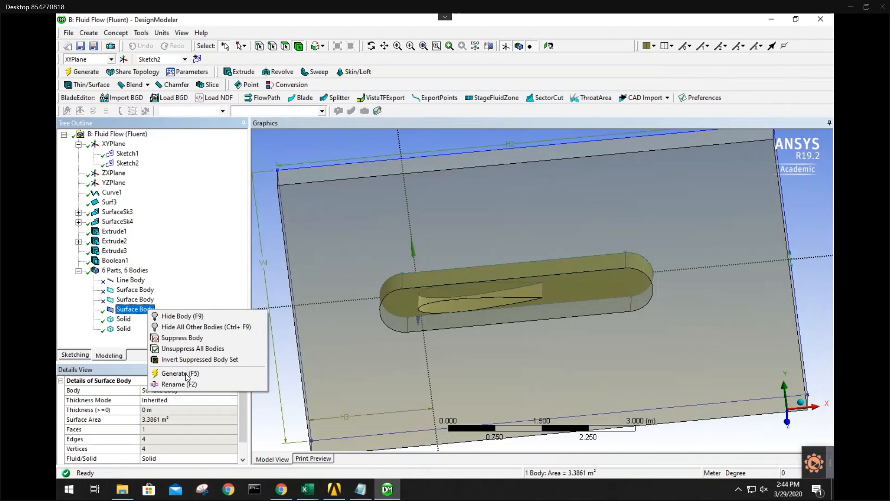
click(181, 337)
Hide the rounded inner region solid to examine the outer domain around the airfoil, and show it again
click(124, 319)
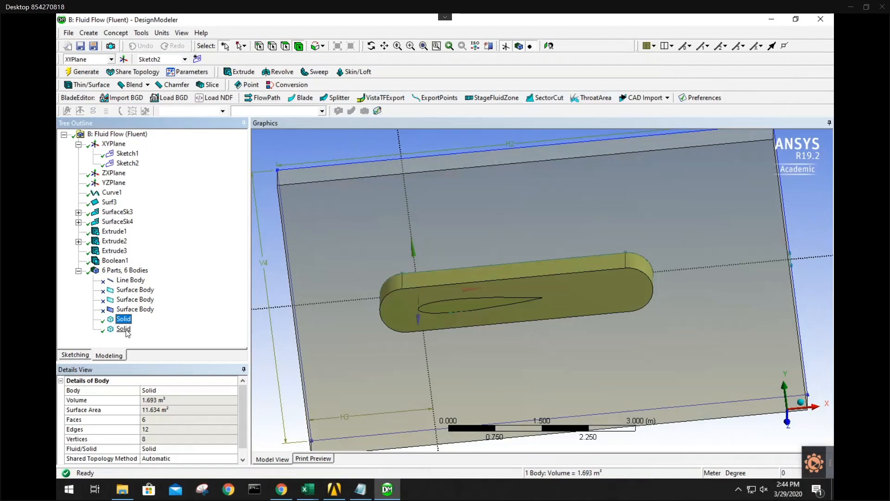
click(126, 330)
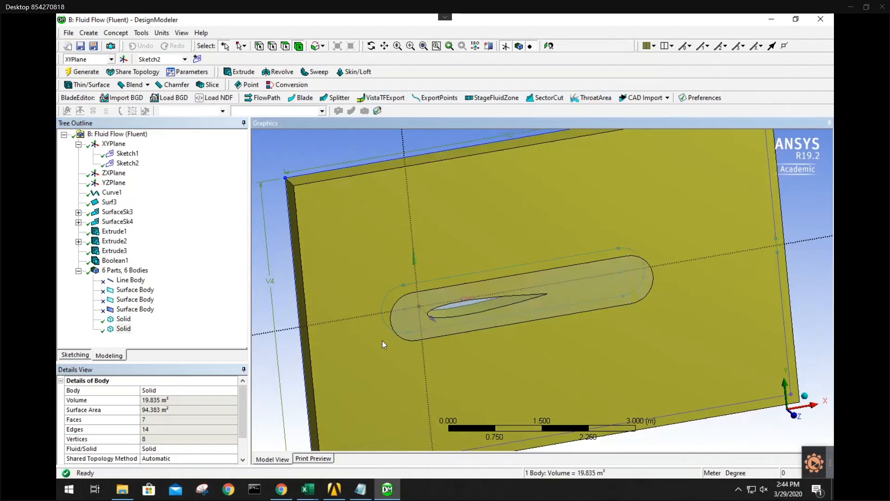
click(127, 320)
right_click(130, 320)
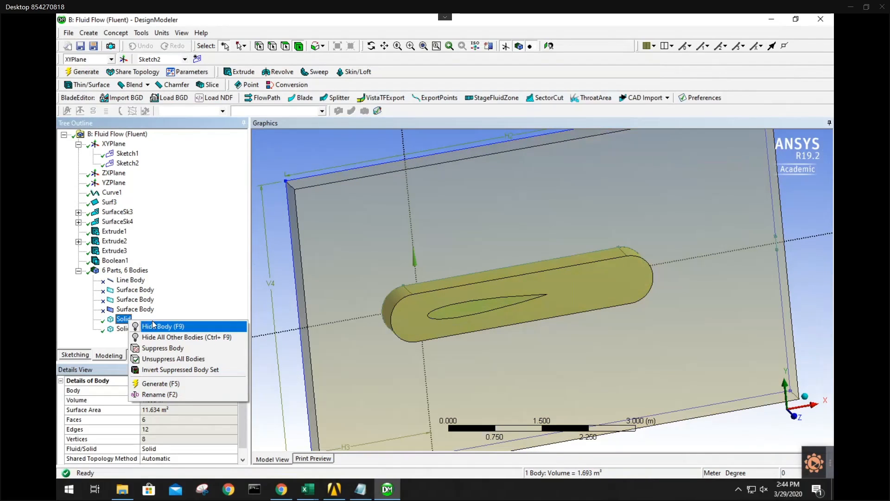
click(153, 326)
middle_drag(288, 355, 320, 371)
click(334, 352)
right_click(123, 319)
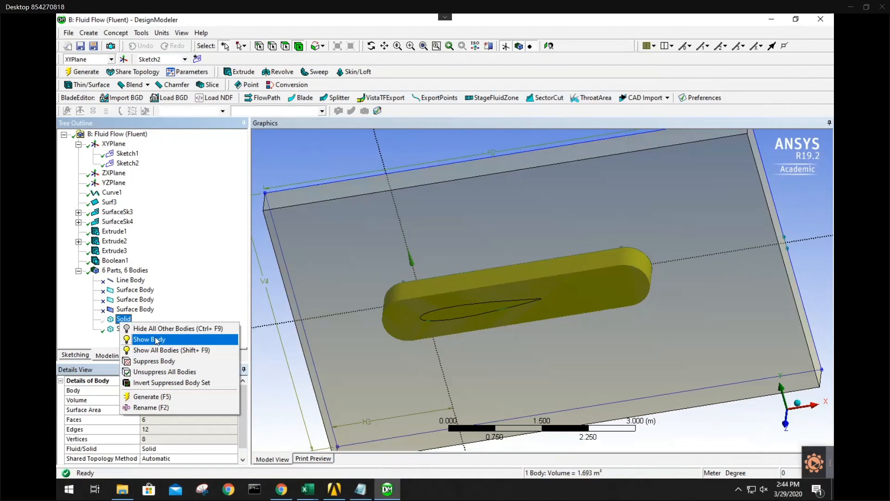
click(151, 339)
Hide the outer domain solid to examine the rounded inner region on its own, and show it again
right_click(126, 328)
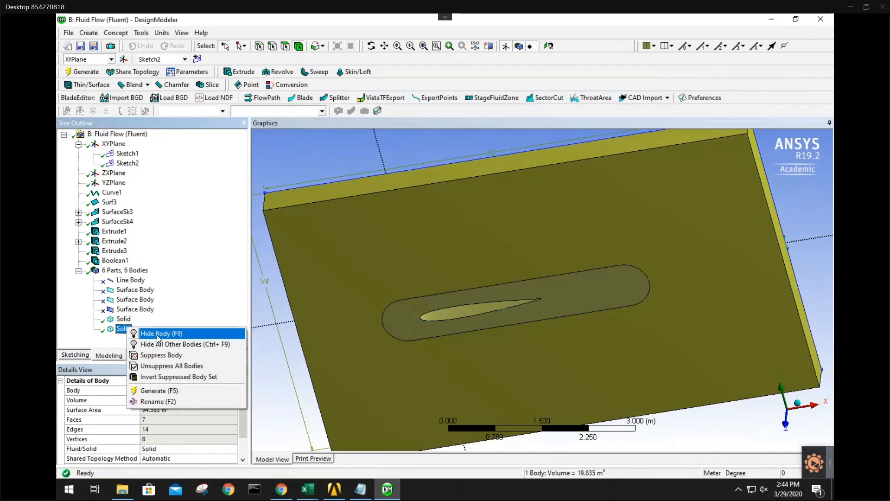
click(161, 333)
middle_drag(415, 277, 607, 291)
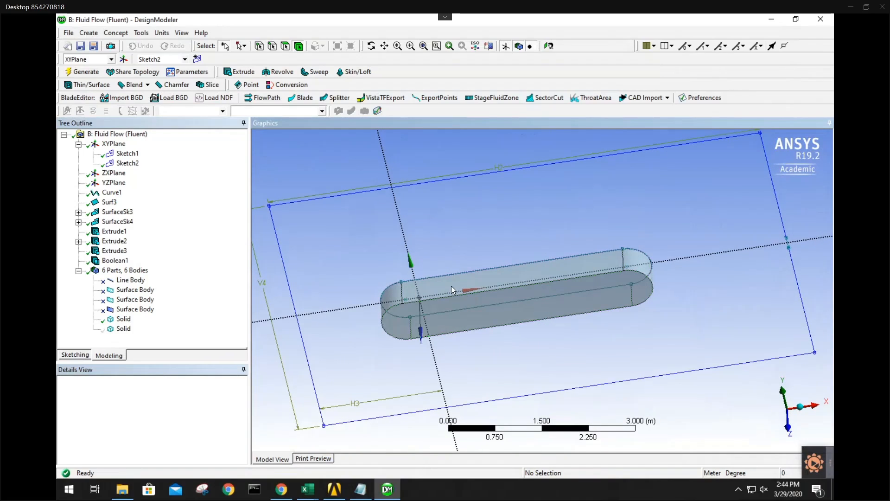
click(123, 329)
right_click(124, 330)
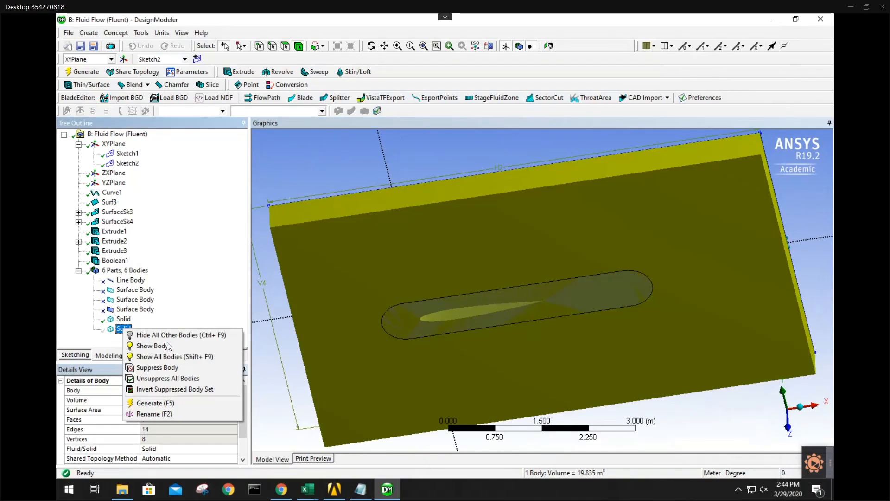
click(166, 351)
middle_drag(377, 338, 333, 367)
scroll(289, 367, up, 3)
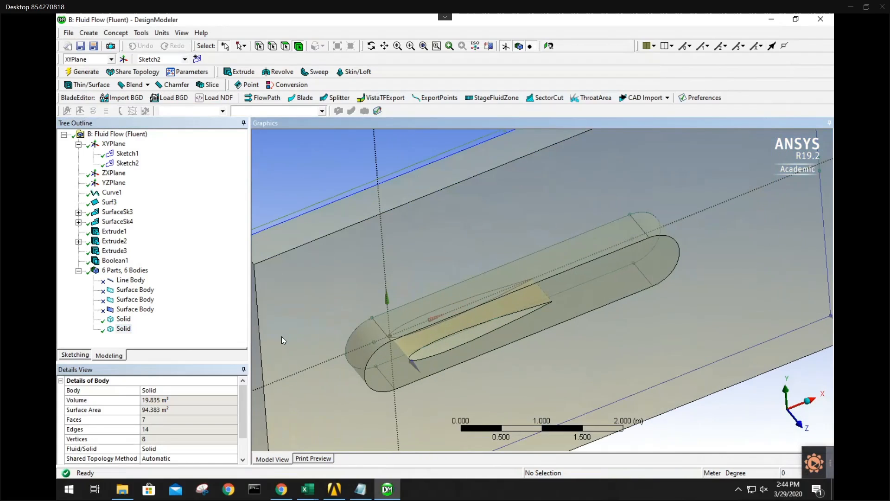
scroll(281, 336, down, 7)
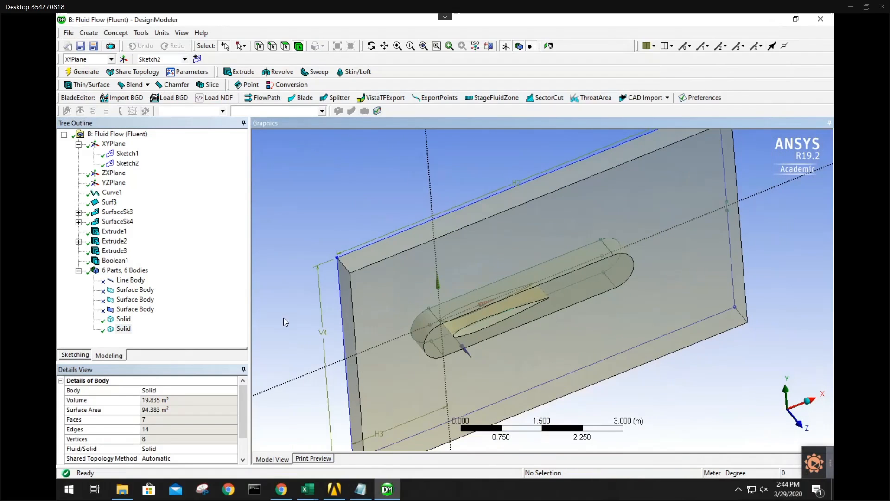
Save the project and close DesignModeler
click(68, 32)
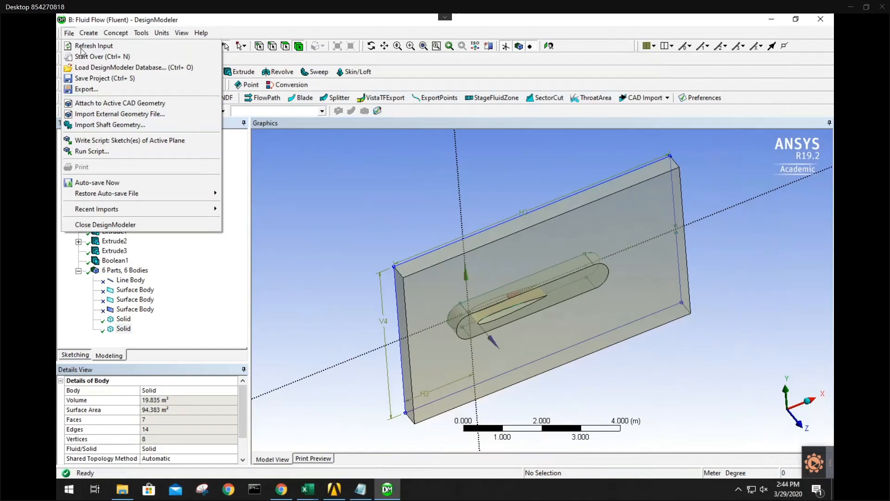
click(95, 79)
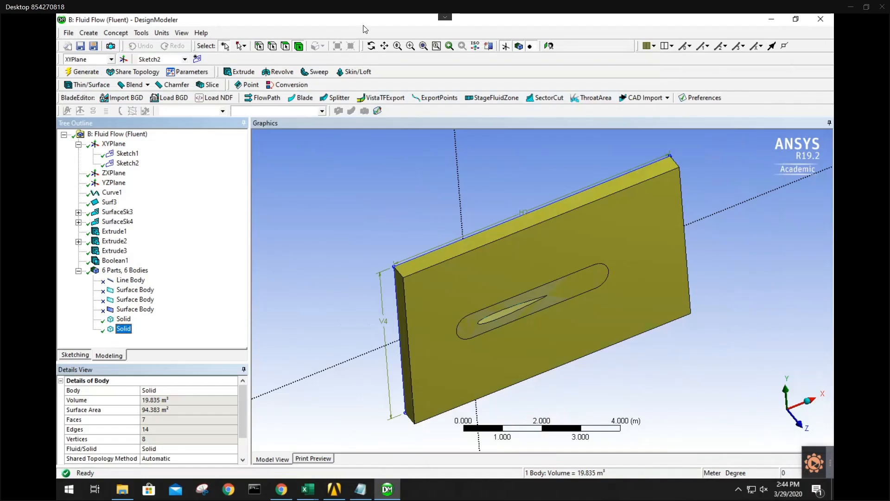
click(821, 19)
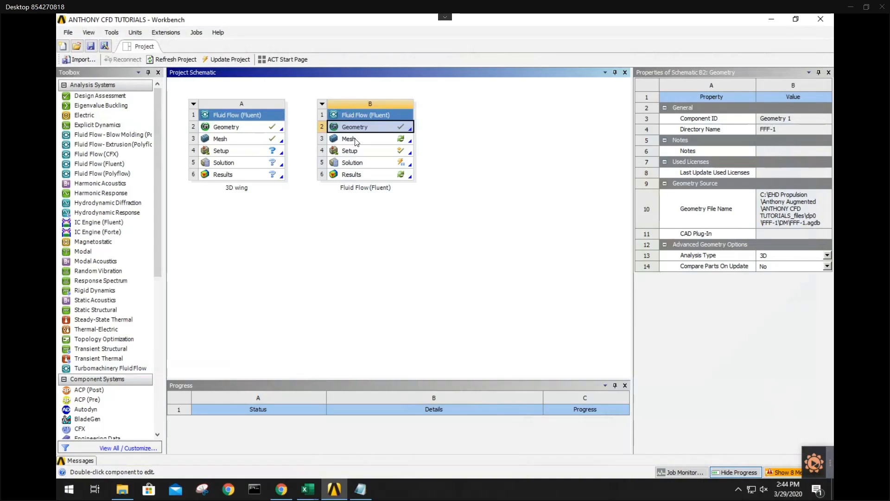
Open the Mesh component of the second Fluid Flow (Fluent) system in Workbench and read in the upstream geometry data
double_click(356, 141)
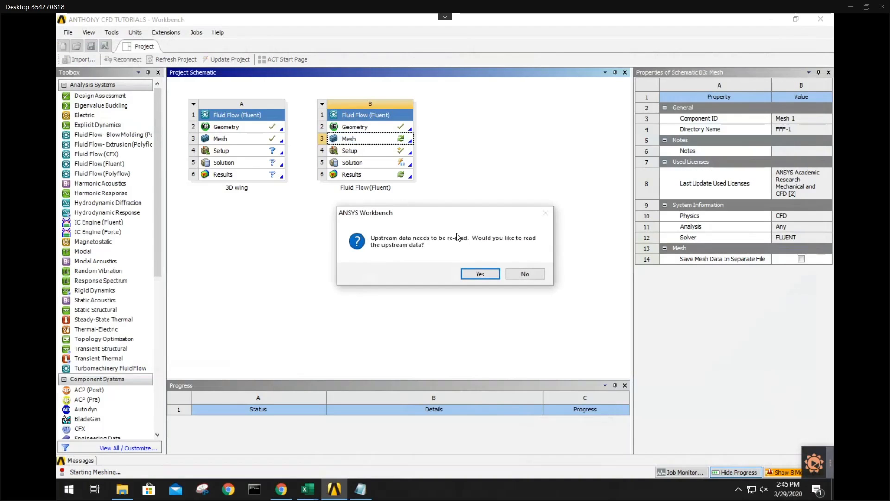
click(481, 274)
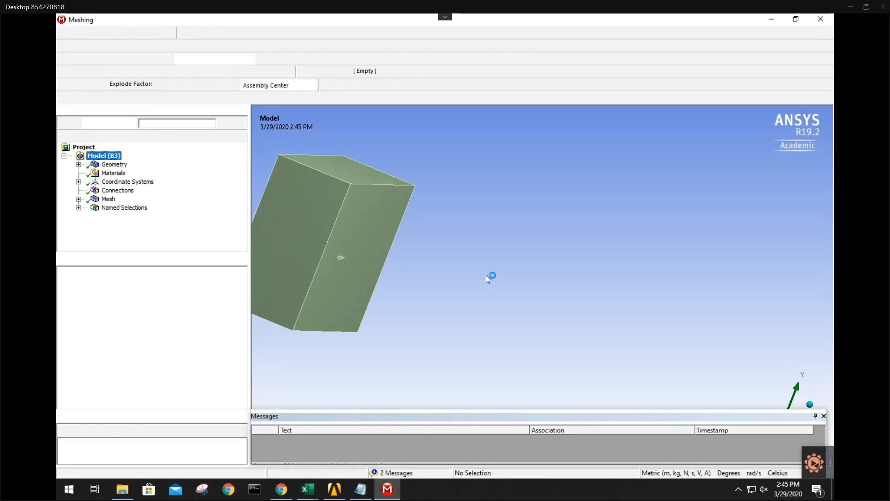
Review the NACA 0012 validation notes in Word and the y+ article in Firefox, and return to the ANSYS Meshing window
click(286, 494)
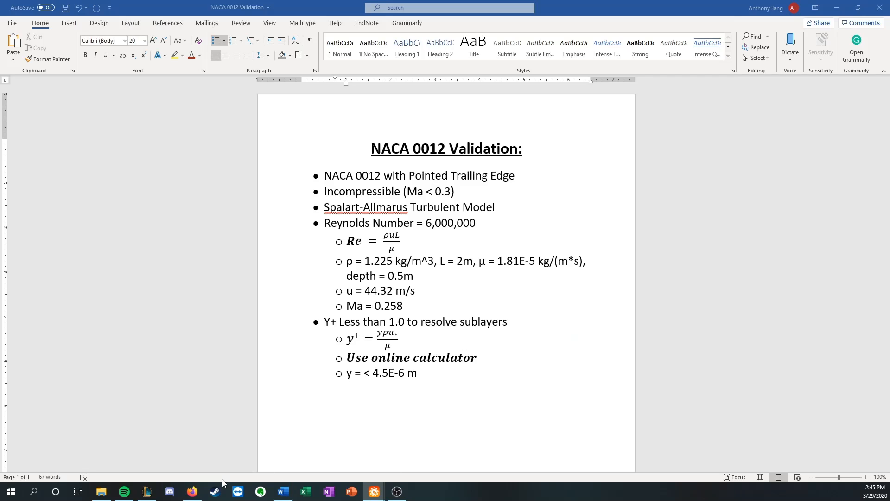
click(192, 492)
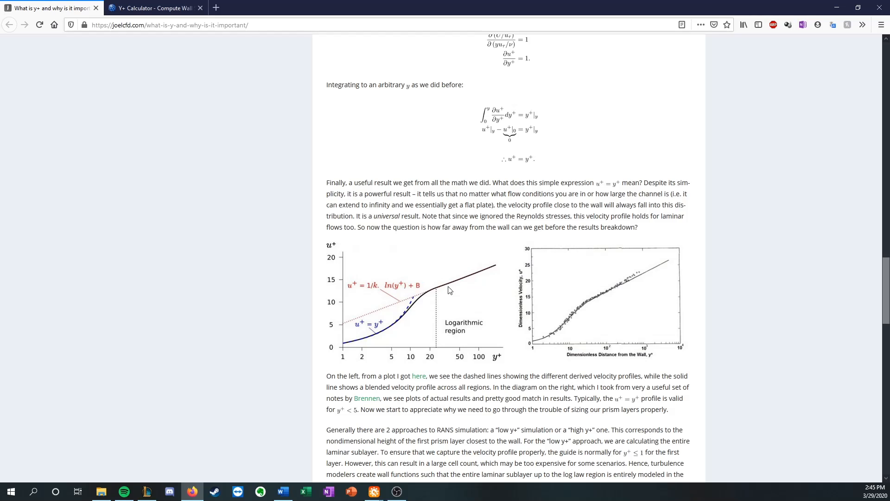
click(401, 493)
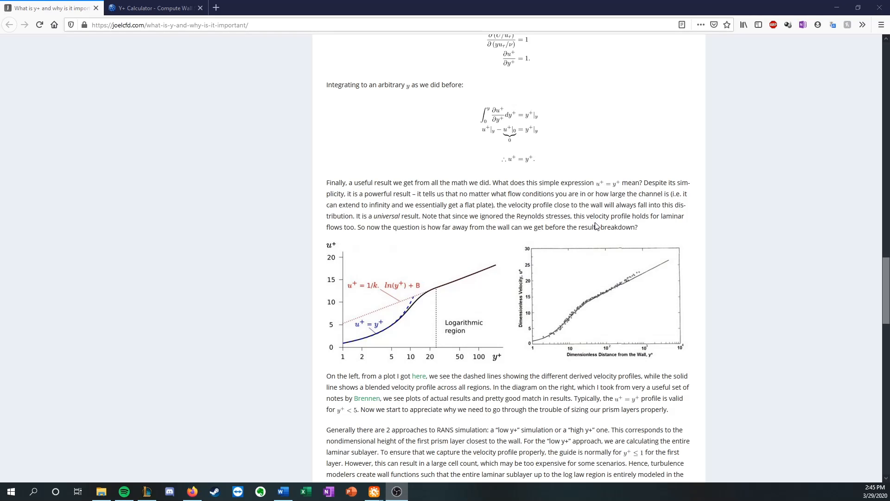
click(835, 8)
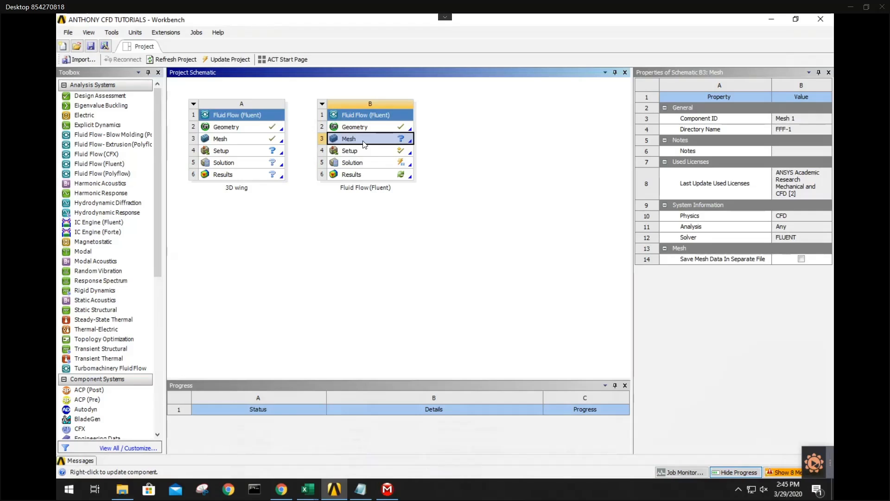
click(388, 489)
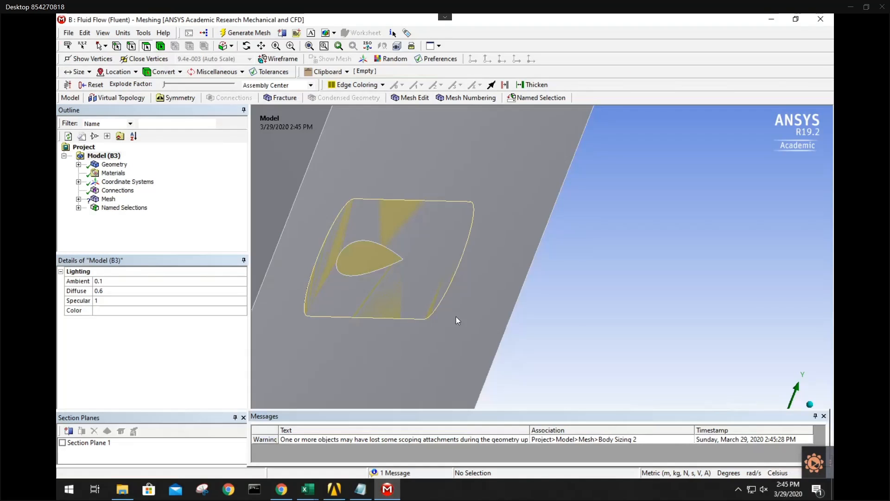
scroll(589, 324, up, 6)
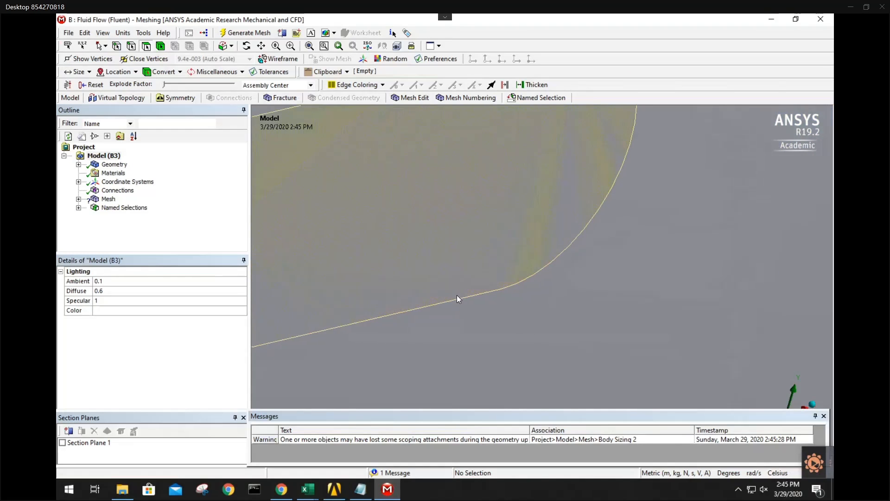
scroll(457, 299, down, 8)
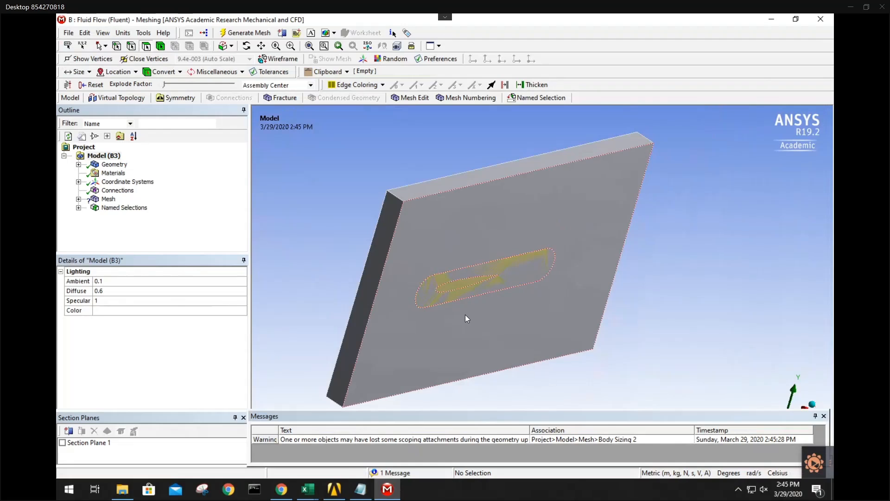
ctrl+middle_drag(465, 315, 532, 294)
middle_drag(468, 264, 427, 268)
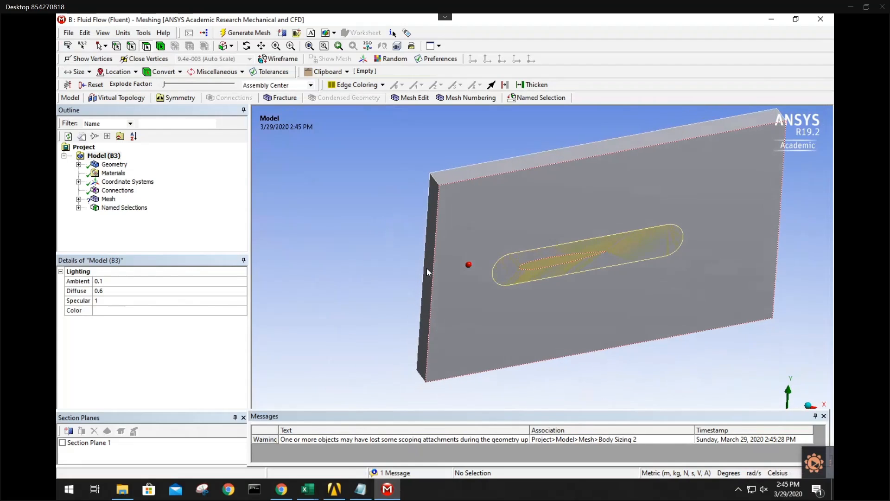
Delete the Body Sizing 2 control from the mesh
click(79, 199)
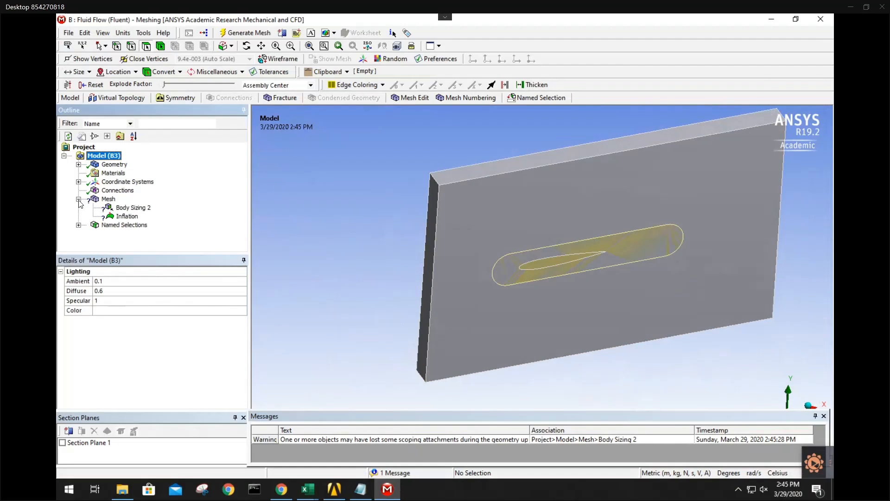
click(124, 208)
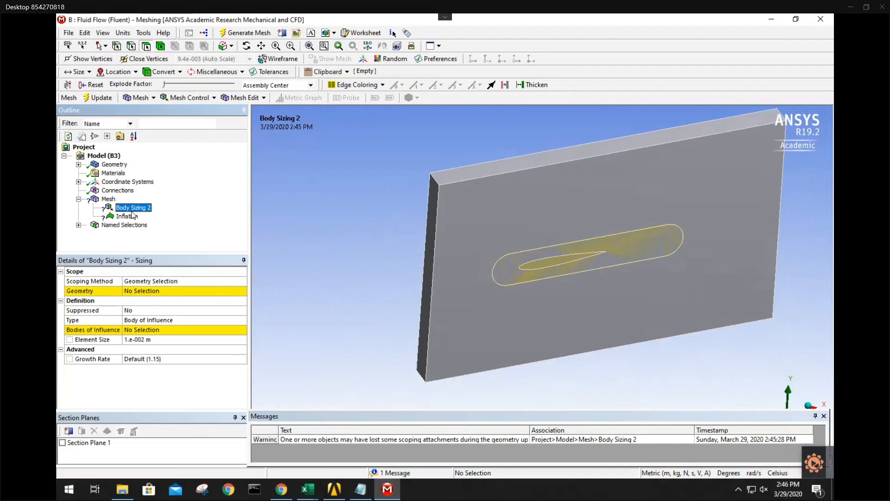
right_click(132, 210)
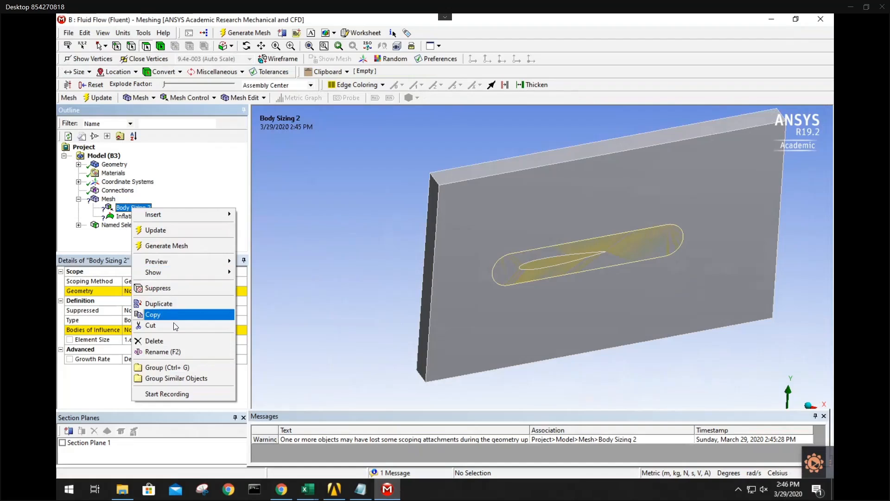
click(170, 342)
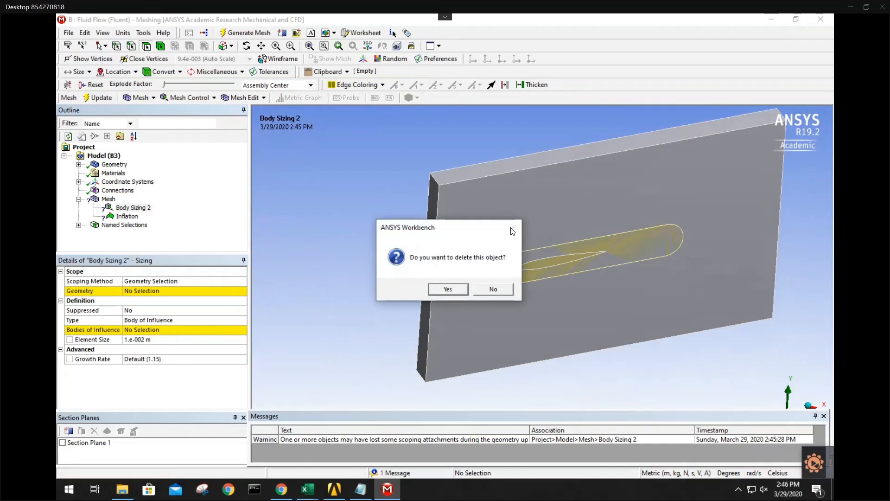
click(493, 290)
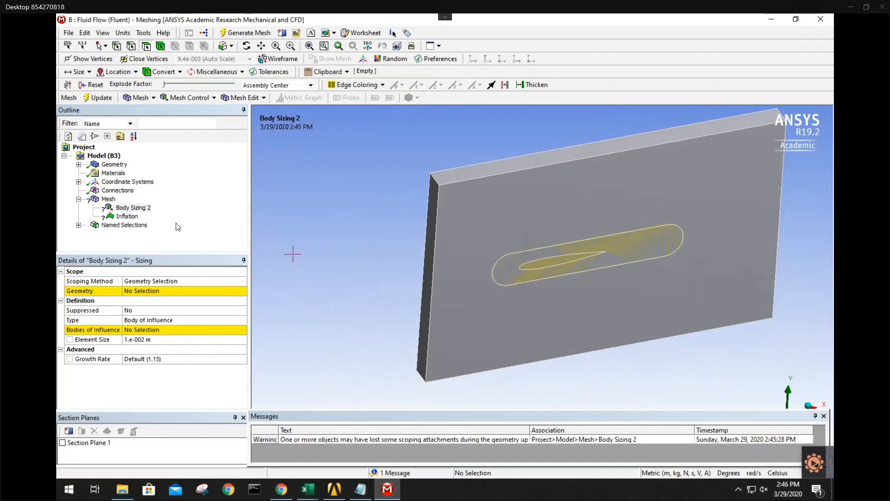
right_click(113, 207)
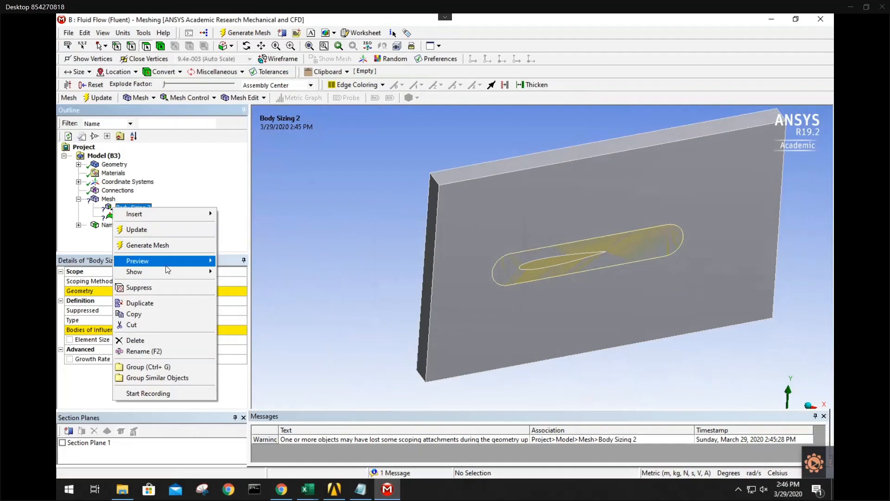
click(157, 340)
click(449, 288)
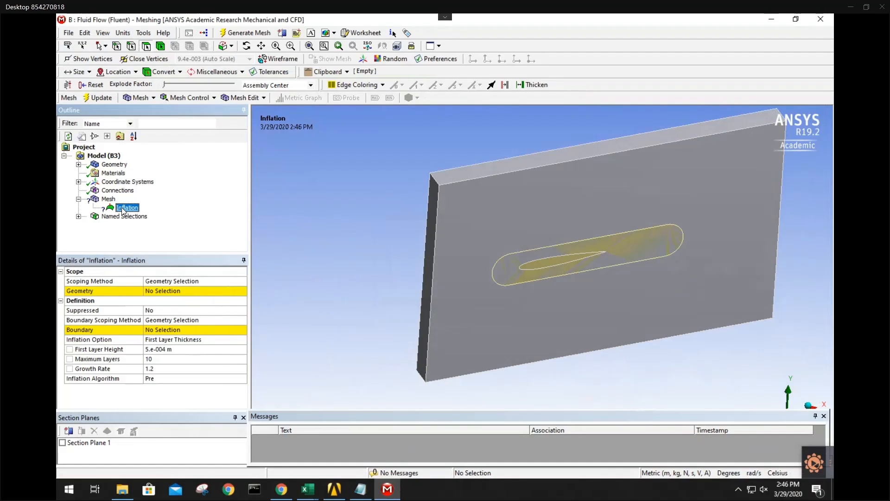
Delete the Inflation control from the mesh
right_click(126, 207)
click(144, 340)
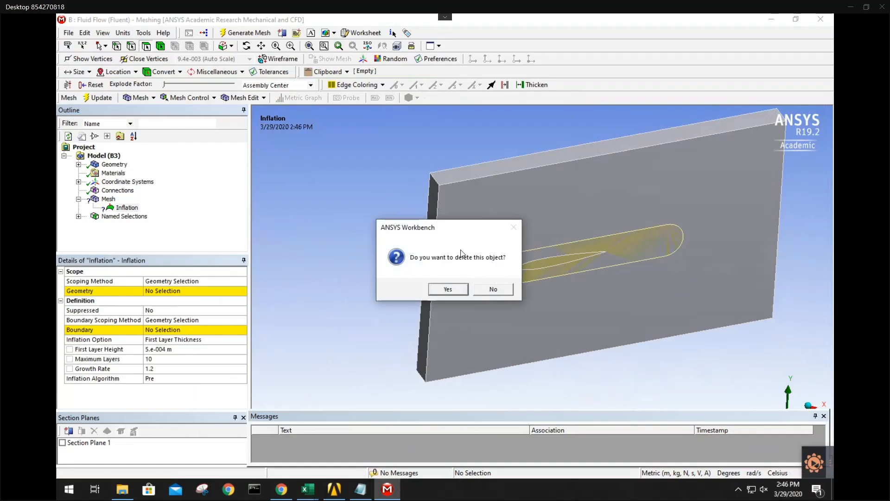
click(445, 288)
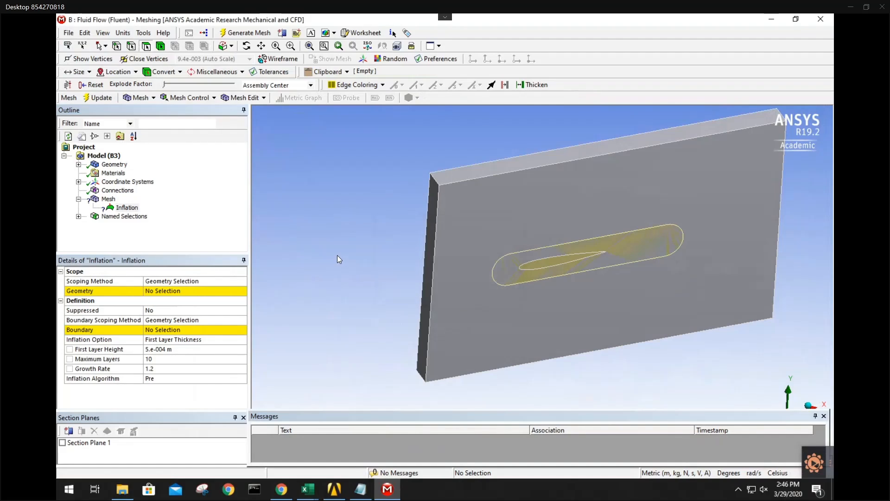
Generate the mesh of the airfoil domain without local controls and view it at an angle
right_click(110, 200)
click(145, 240)
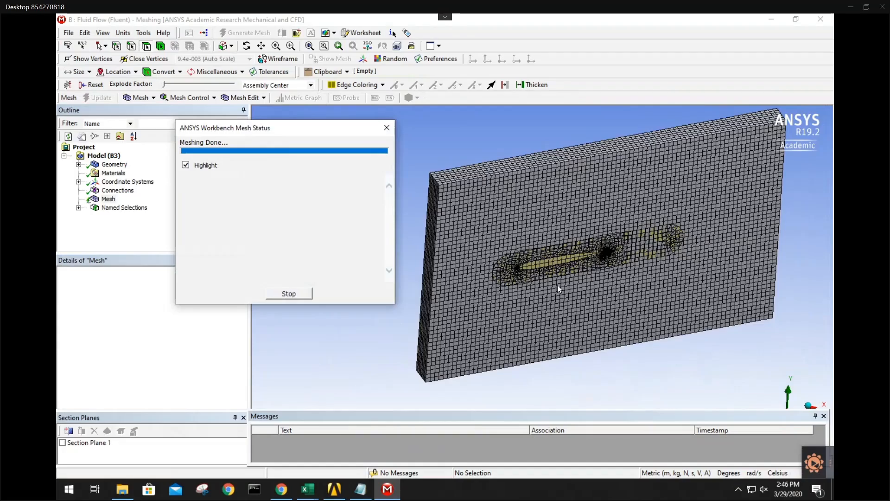
middle_drag(506, 258, 511, 239)
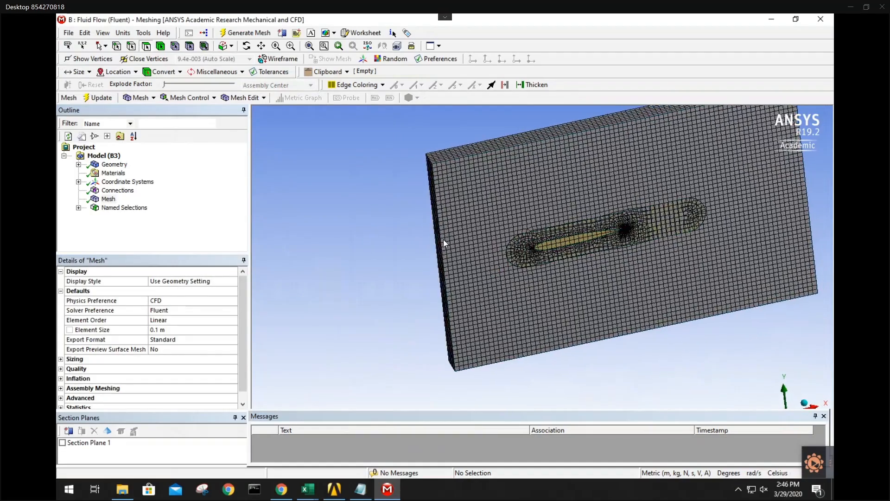
middle_drag(443, 239, 450, 239)
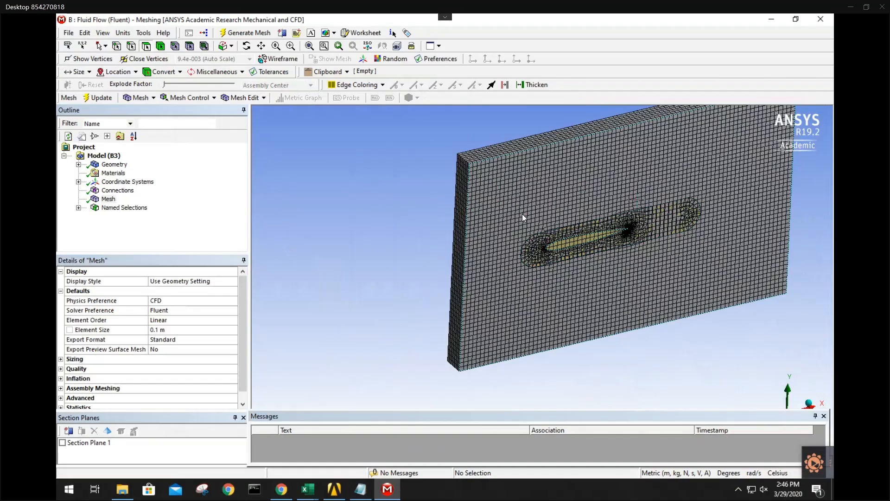
Look through the geometry, coordinate systems, connections and named selections, and examine the generated mesh around the airfoil
click(78, 164)
click(78, 165)
click(79, 182)
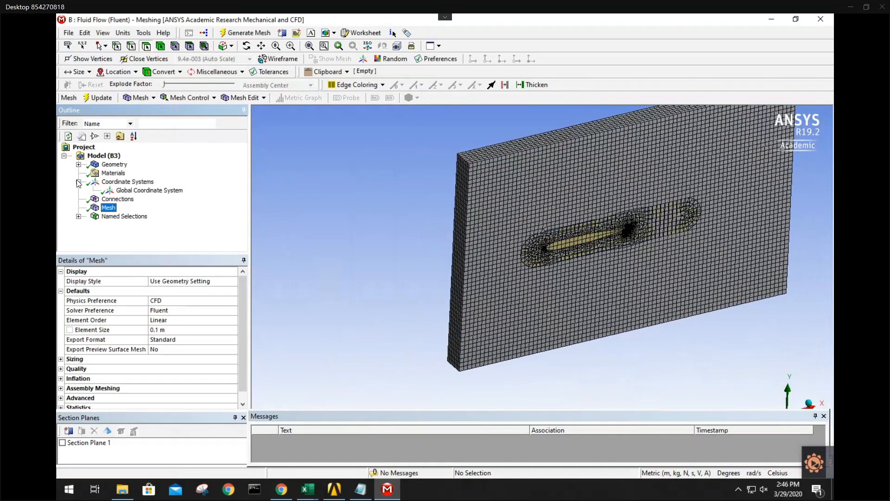
click(78, 182)
click(114, 191)
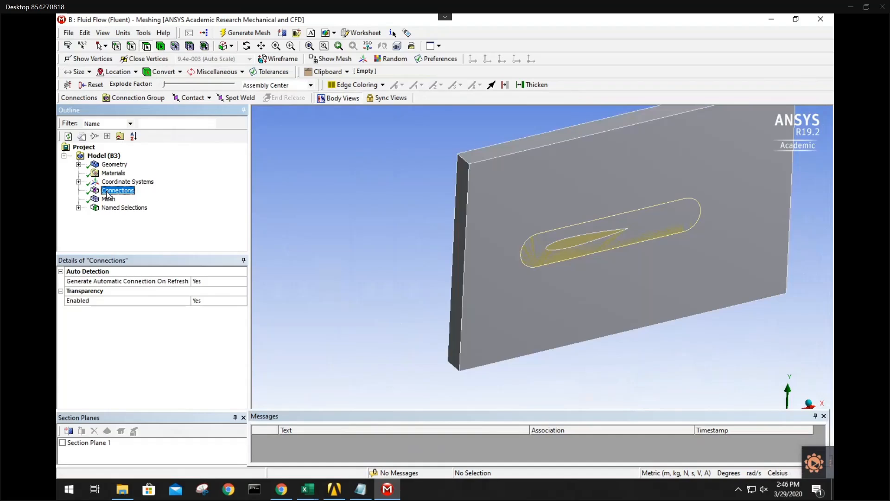
click(343, 207)
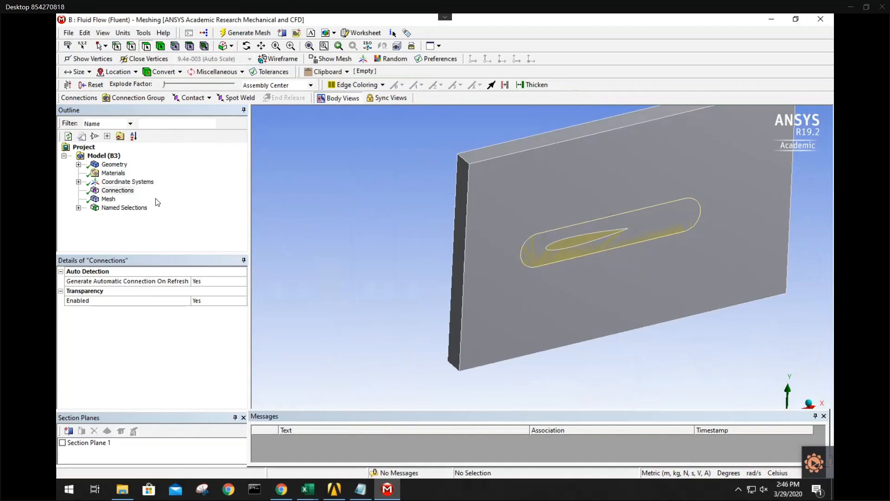
click(113, 207)
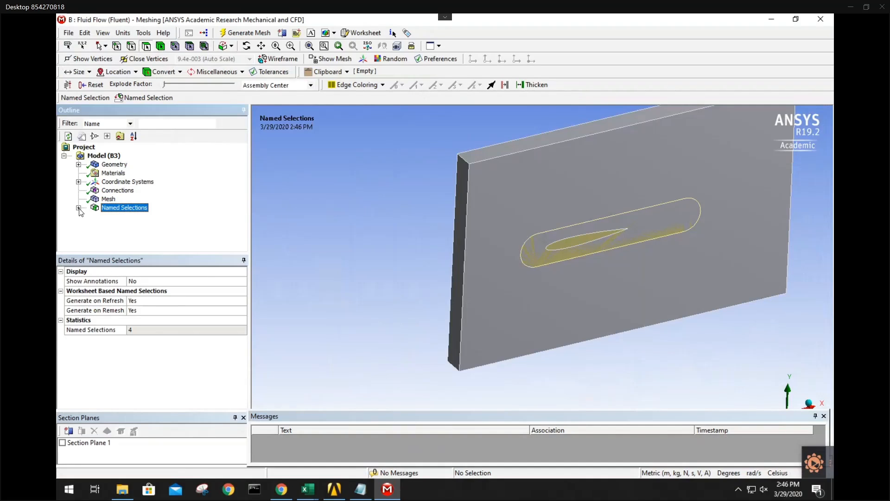
click(78, 208)
click(79, 208)
click(108, 199)
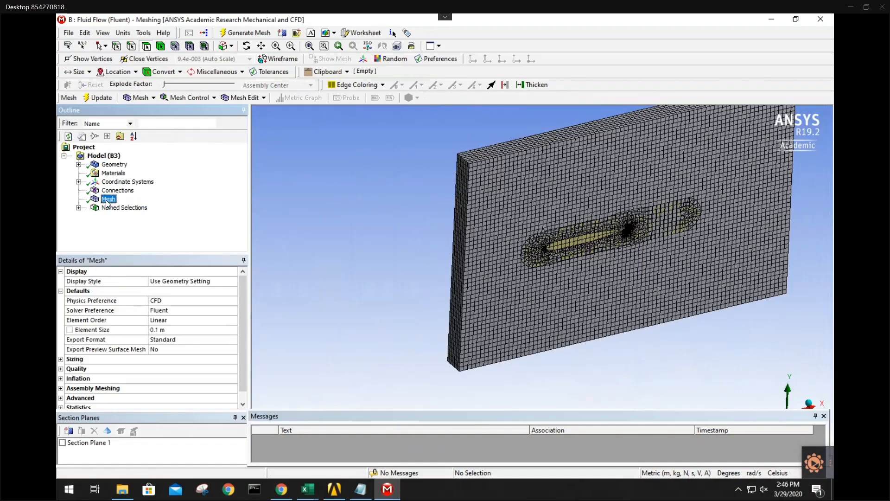
right_click(107, 199)
click(324, 203)
middle_drag(572, 271, 528, 261)
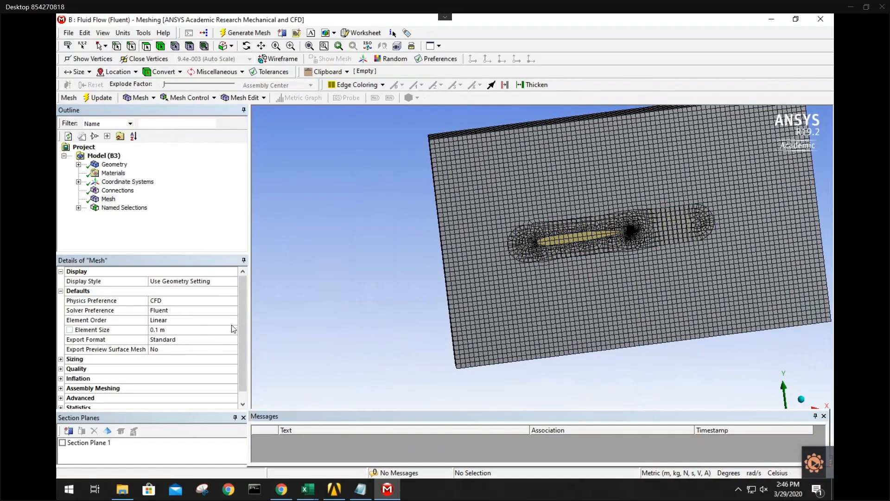
middle_drag(446, 278, 436, 264)
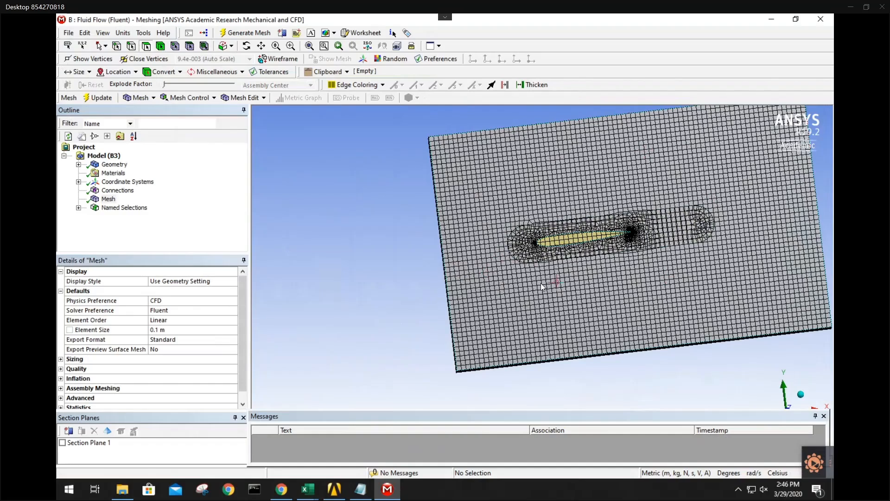
mouse_move(541, 283)
middle_down()
mouse_move(519, 304)
mouse_move(531, 297)
middle_up()
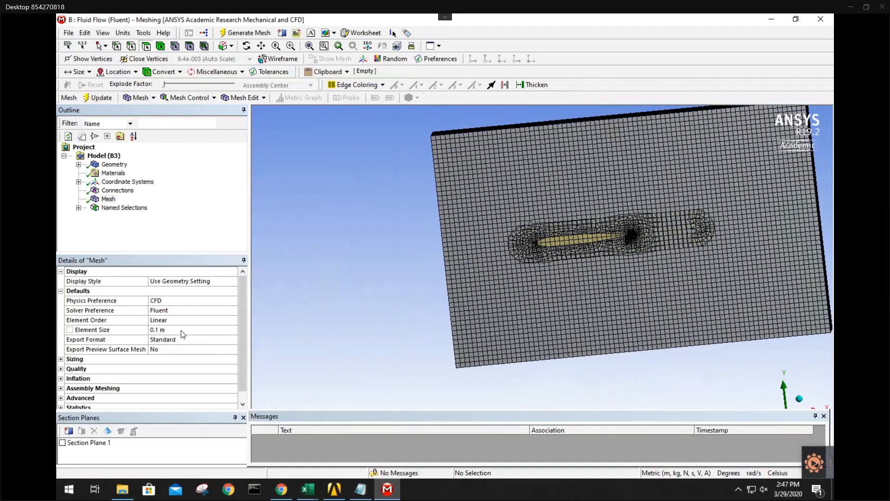
Reset the global mesh element size to its default and look into the advanced and statistics sections of the mesh details
click(182, 330)
text(0.1)
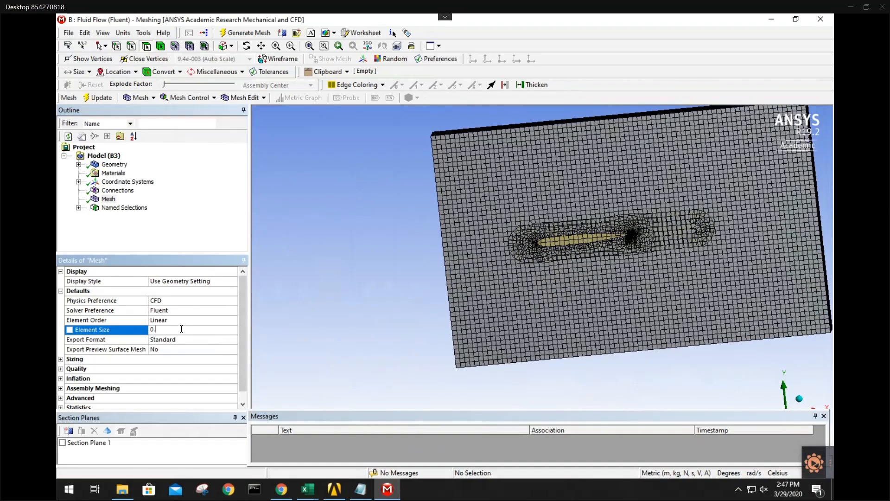
scroll(104, 390, down, 1)
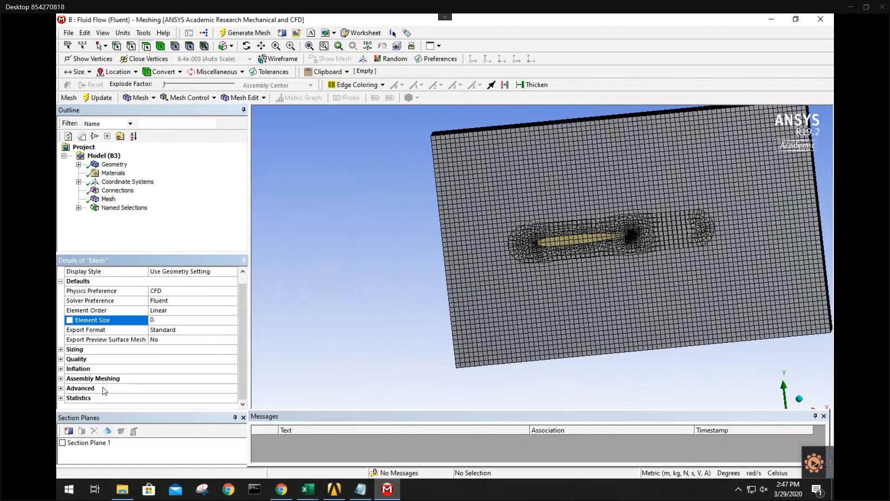
click(60, 398)
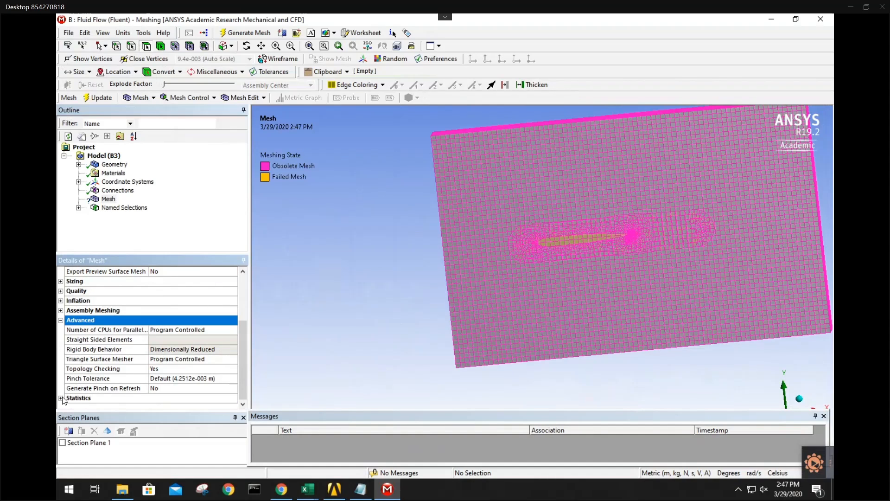
click(61, 398)
scroll(98, 374, up, 4)
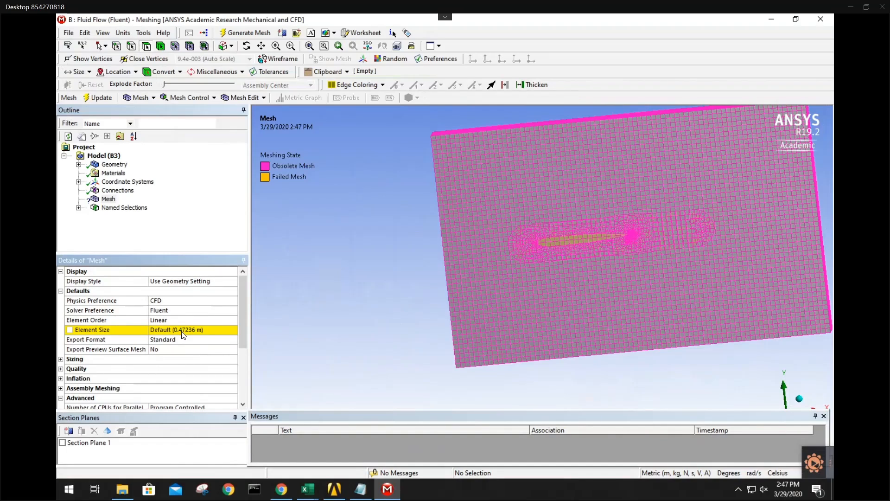
Set the maximum size in the mesh sizing settings to 0.05 m and try to generate the mesh
click(60, 359)
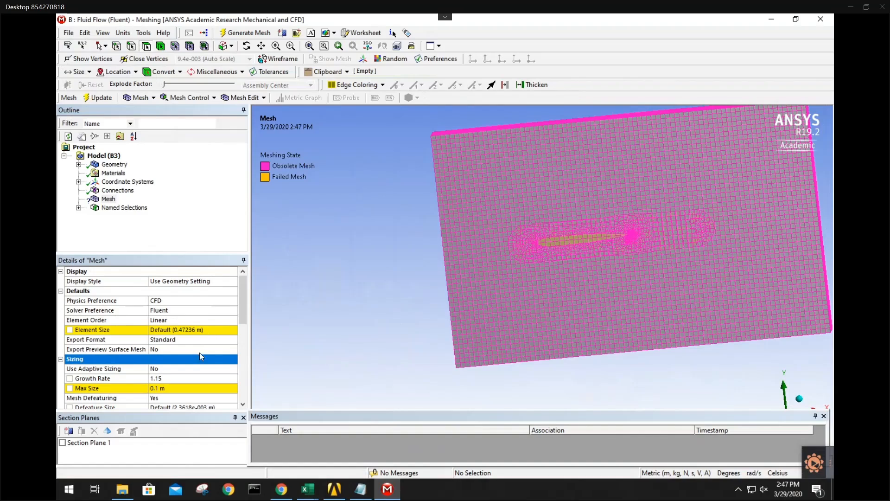
click(179, 389)
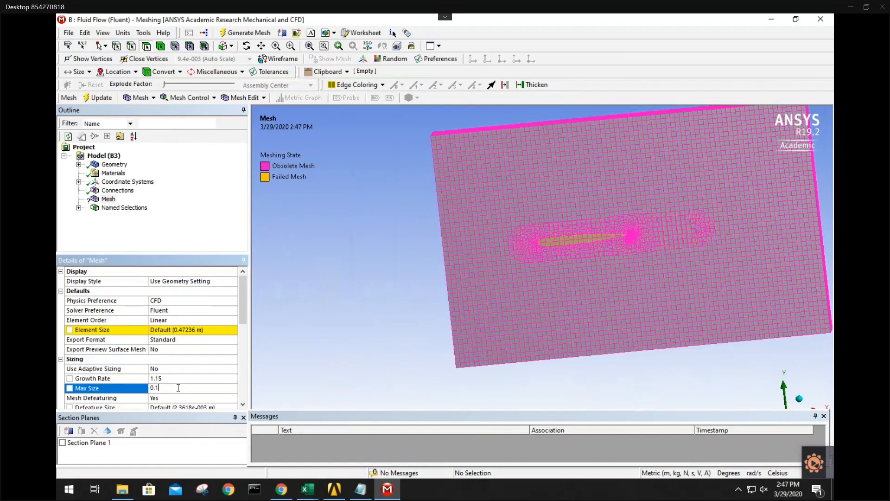
click(104, 201)
right_click(104, 204)
click(135, 239)
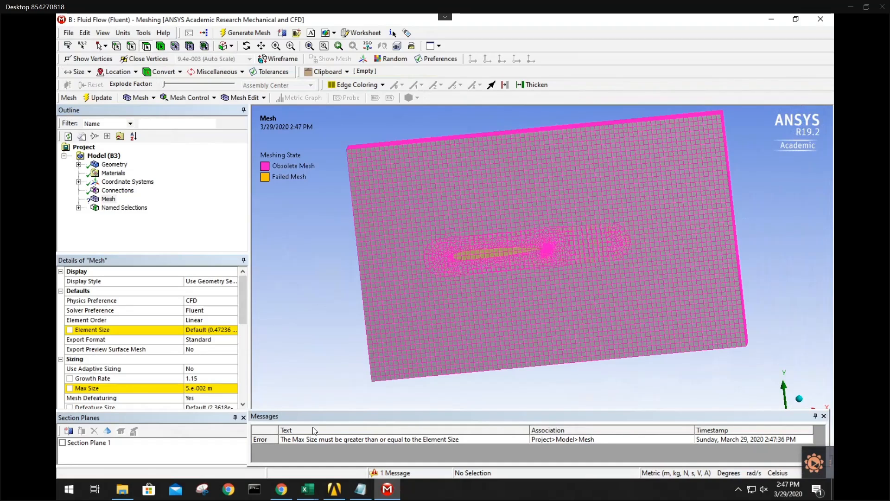
Set the global mesh element size to 0.05 m
click(223, 329)
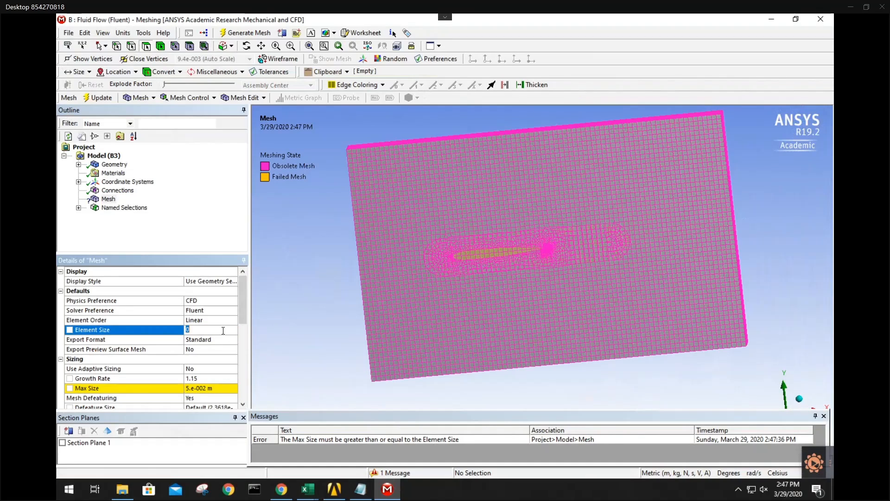
text(05)
key(Return)
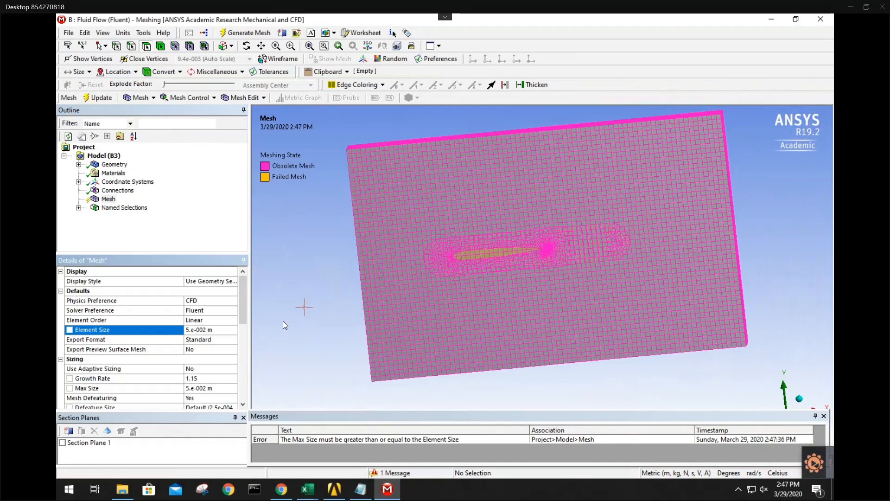
right_click(110, 201)
click(323, 355)
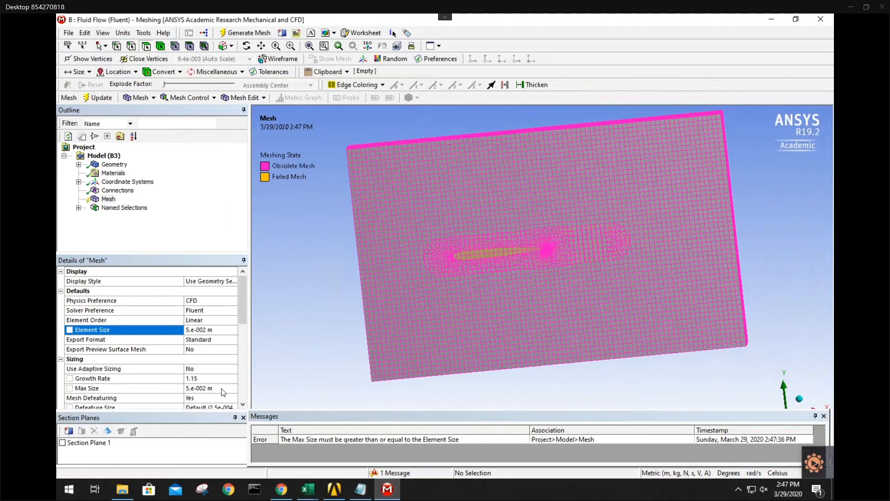
Set the global mesh element size to 0.1 m
right_click(108, 198)
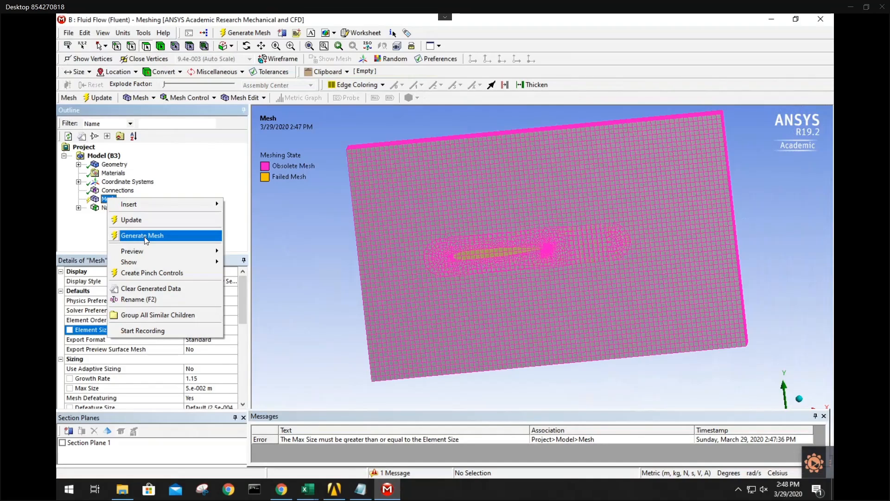
click(224, 391)
click(220, 330)
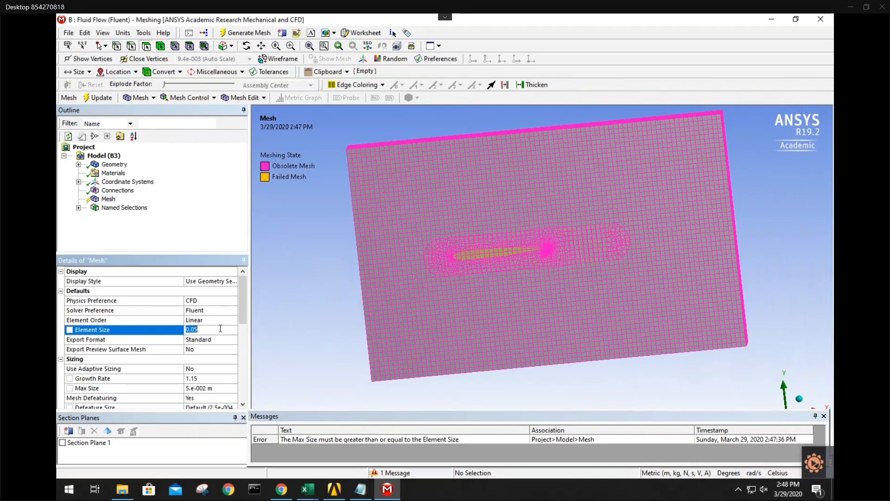
key(BackSpace)
key(BackSpace)
text(1)
key(Return)
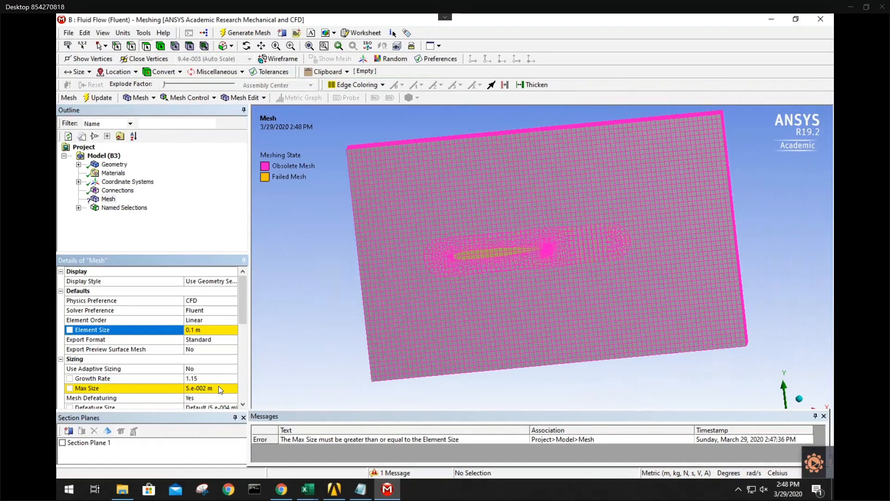
Set the maximum size in the mesh sizing settings to 0.2 m and generate the mesh
click(219, 386)
text(0.2)
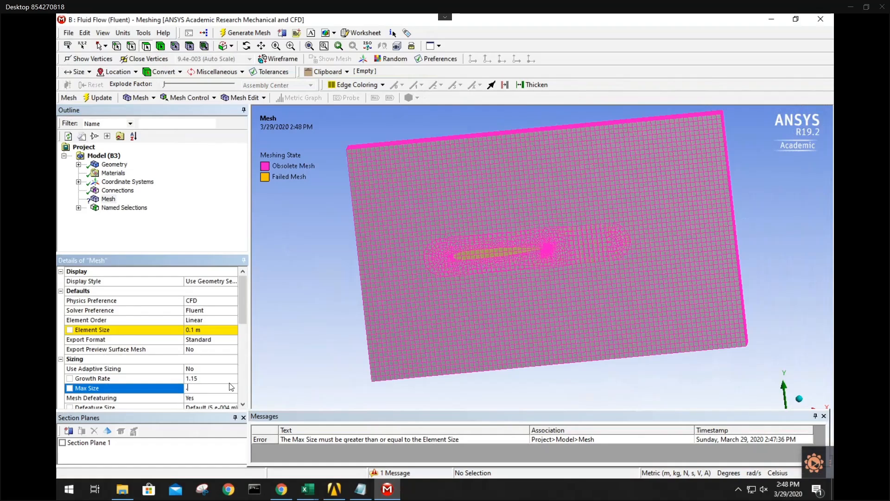
key(Return)
right_click(109, 199)
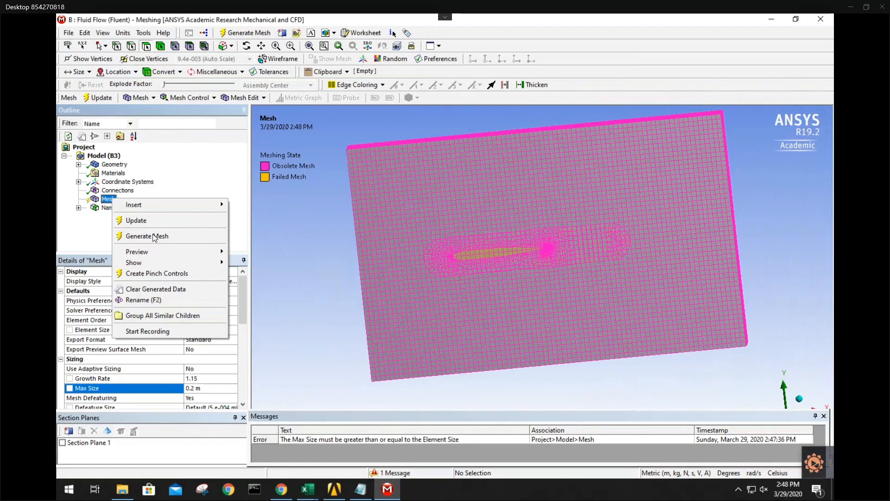
click(153, 237)
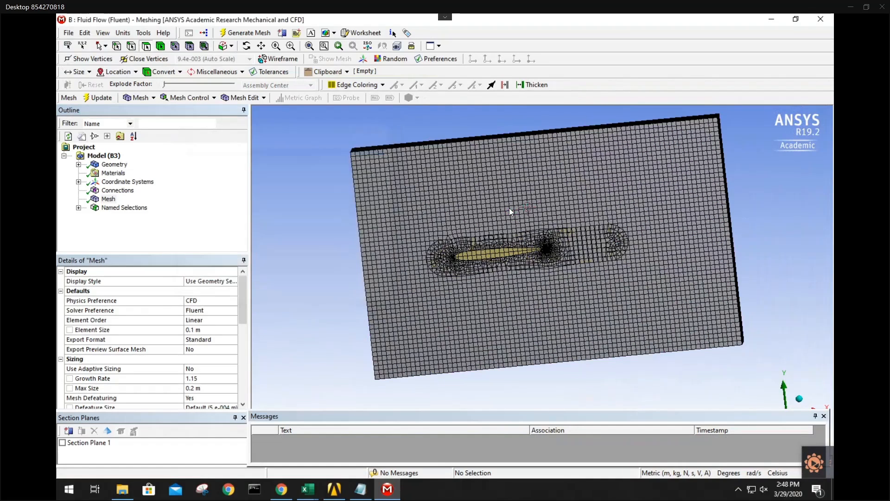
middle_drag(426, 255, 353, 312)
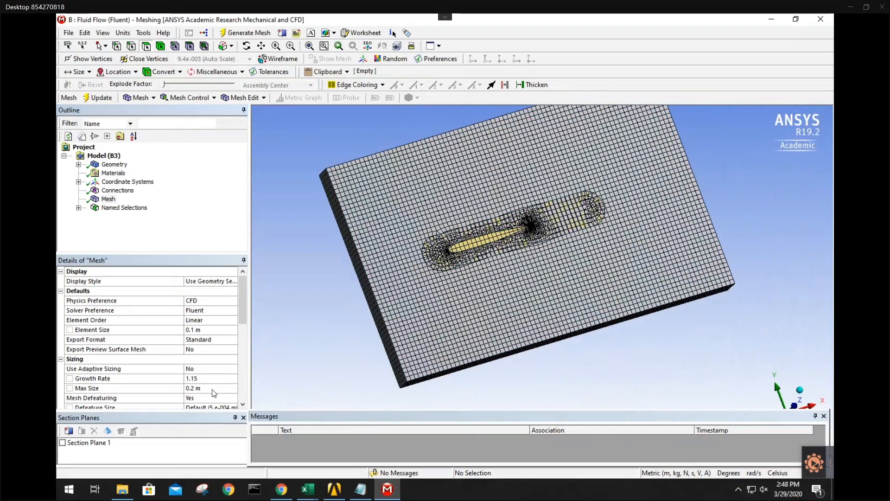
Refine the global mesh element size to 0.05 m and regenerate the mesh
click(217, 330)
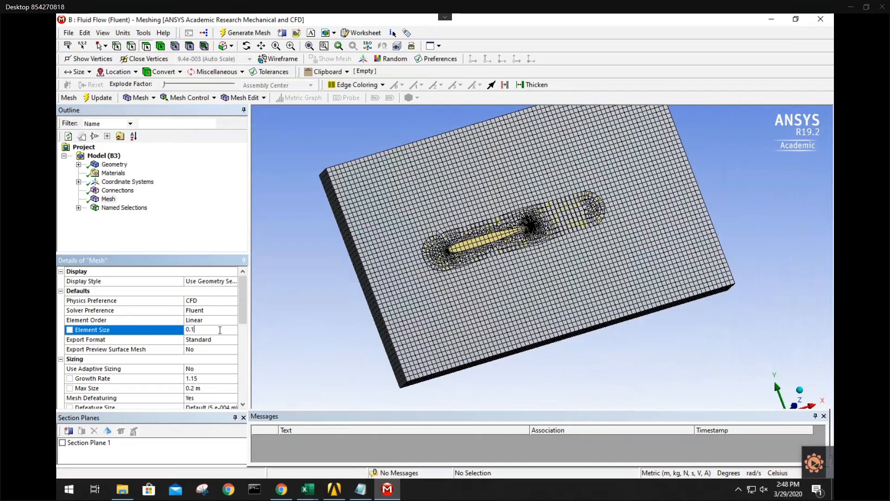
text(0.05)
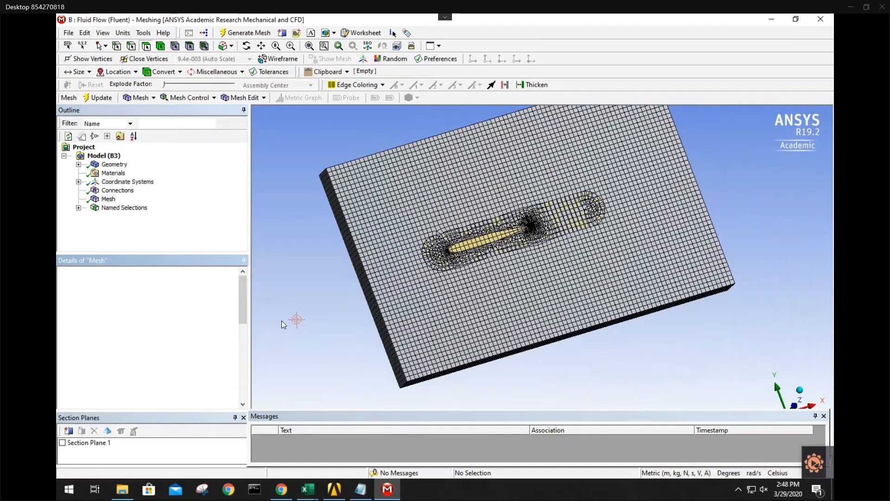
key(Return)
right_click(105, 200)
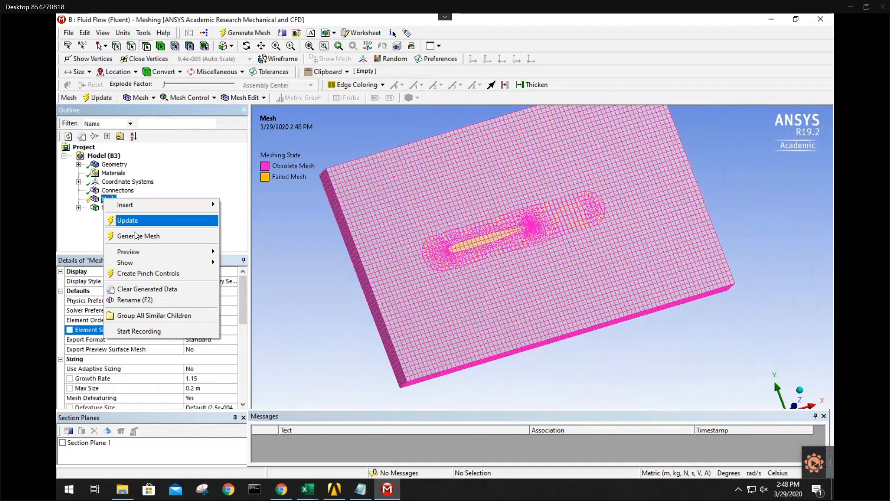
click(132, 236)
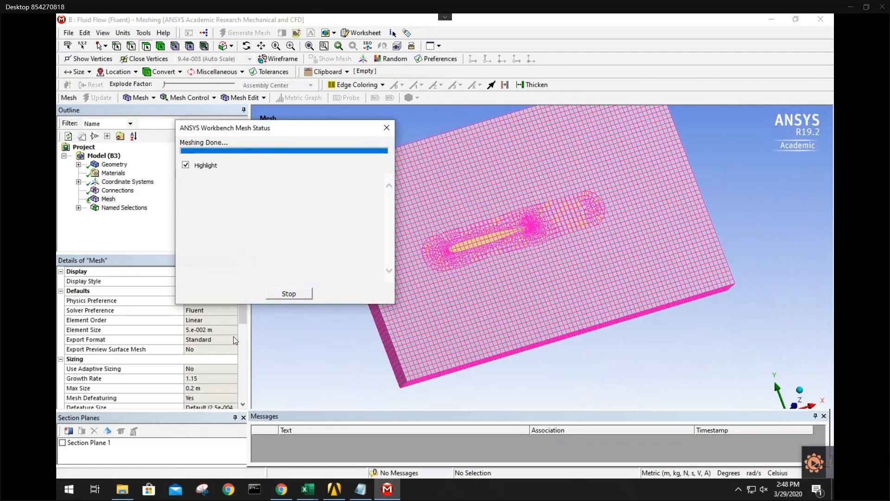
Examine the refined mesh around the airfoil, its node and element statistics, and the whole domain from the front
scroll(424, 292, up, 3)
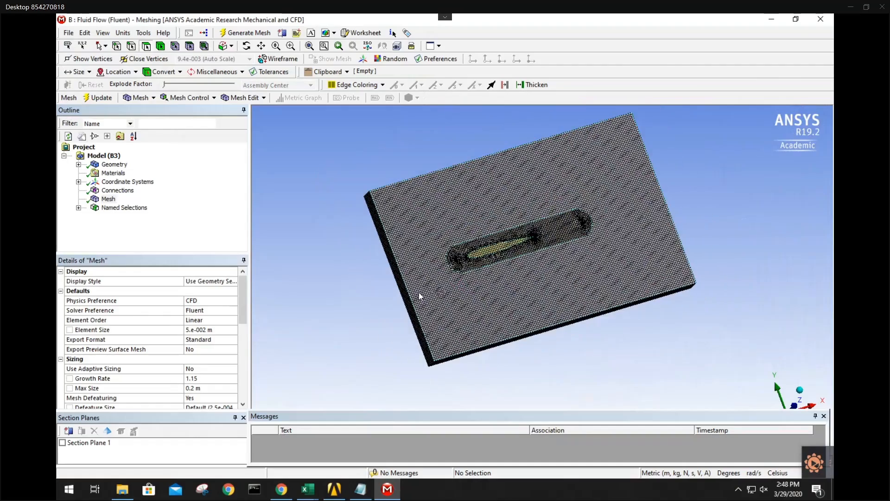
scroll(424, 291, up, 2)
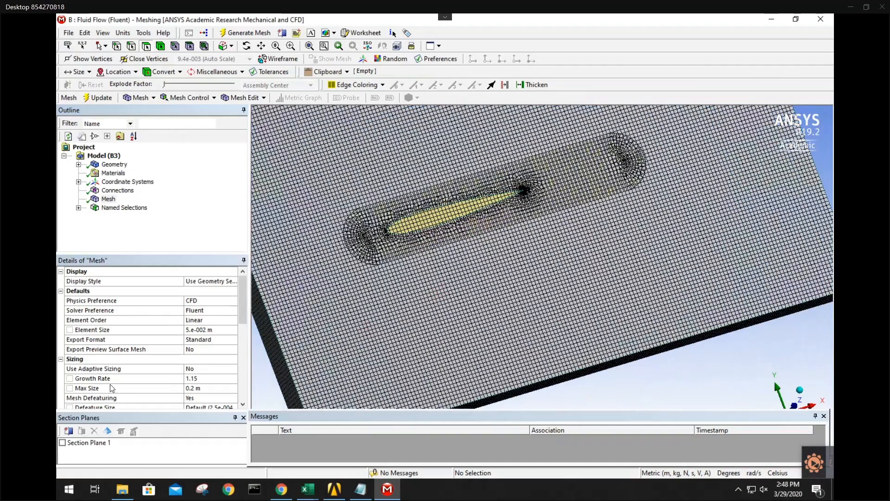
scroll(70, 400, down, 8)
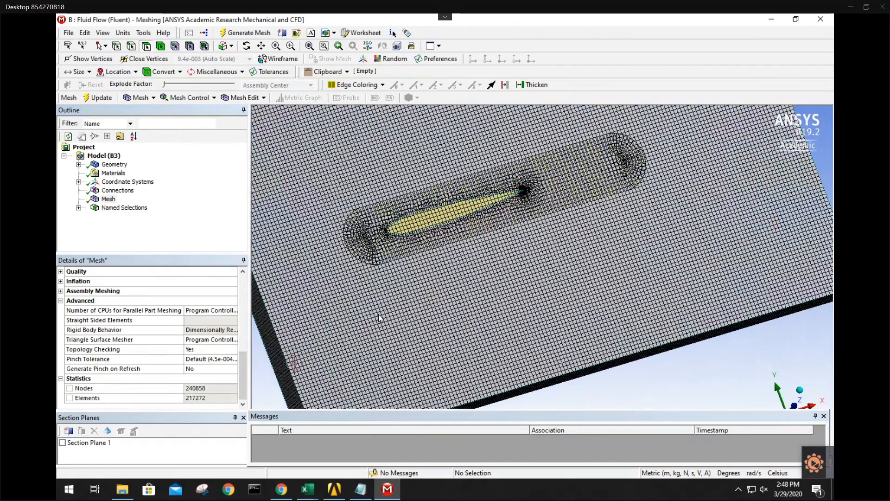
scroll(362, 326, up, 2)
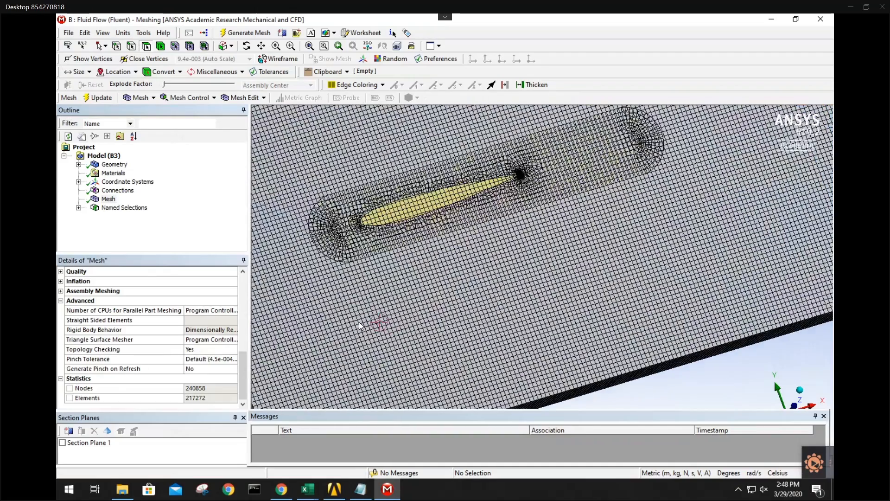
scroll(360, 325, down, 3)
scroll(358, 325, up, 4)
scroll(357, 323, down, 5)
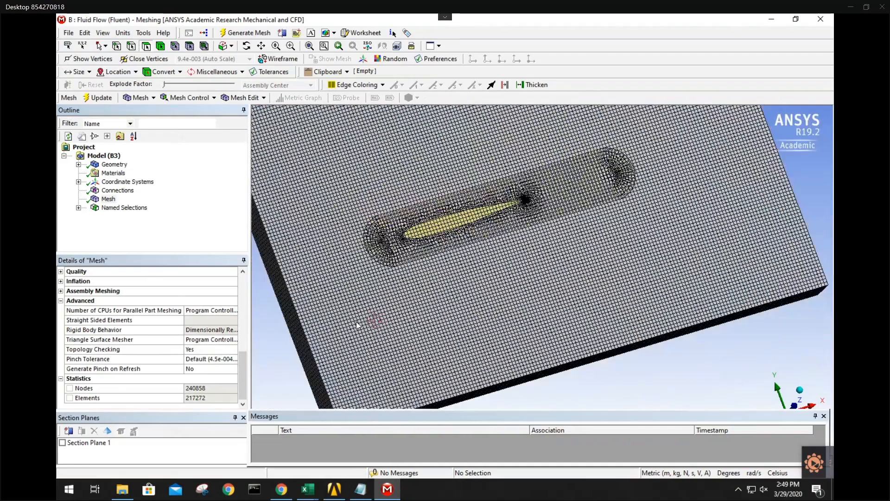
right_click(282, 339)
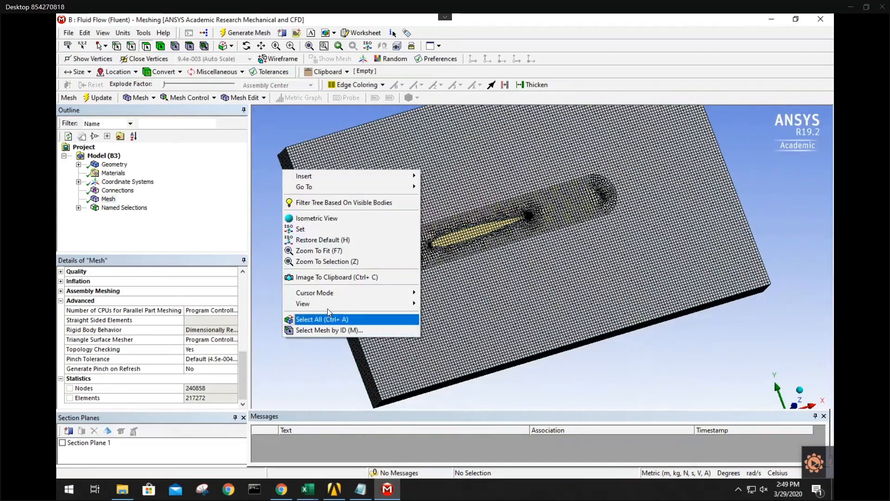
mouse_move(324, 304)
click(443, 302)
scroll(444, 302, up, 5)
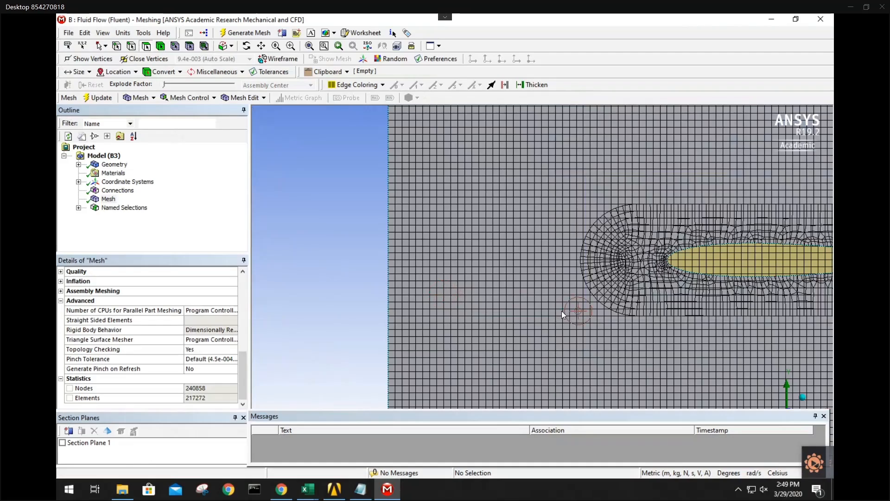
scroll(561, 311, down, 5)
scroll(561, 308, down, 2)
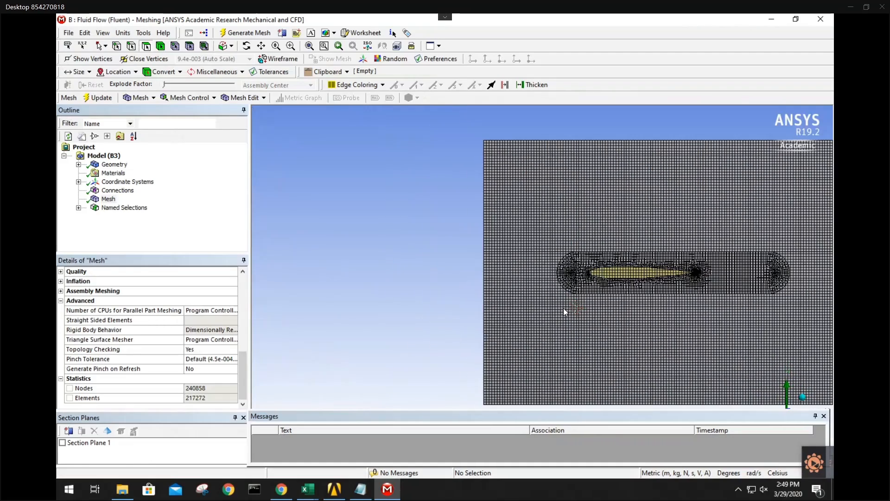
ctrl+middle_drag(563, 308, 444, 290)
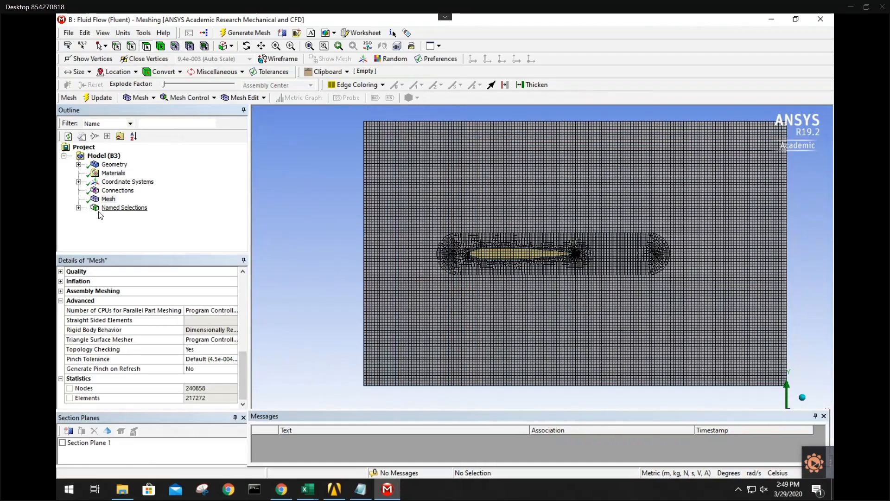
List the geometry's bodies and compare which regions the two solids cover around the airfoil
click(78, 164)
click(122, 173)
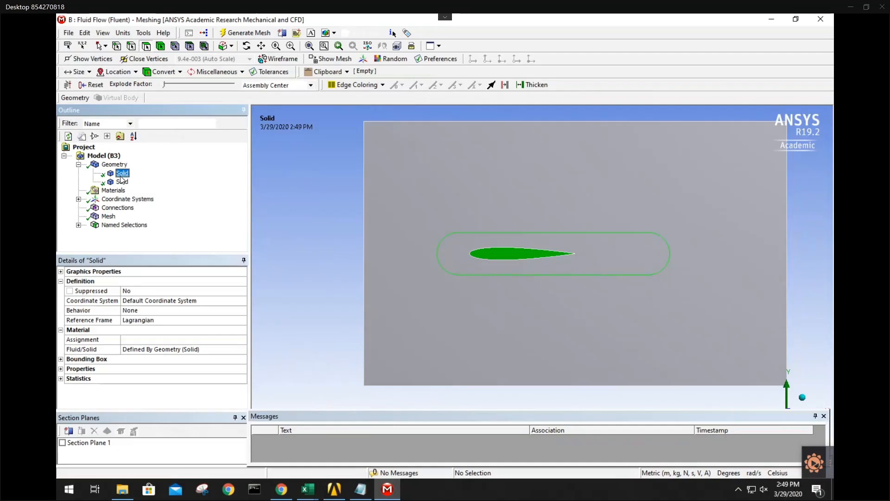
click(122, 182)
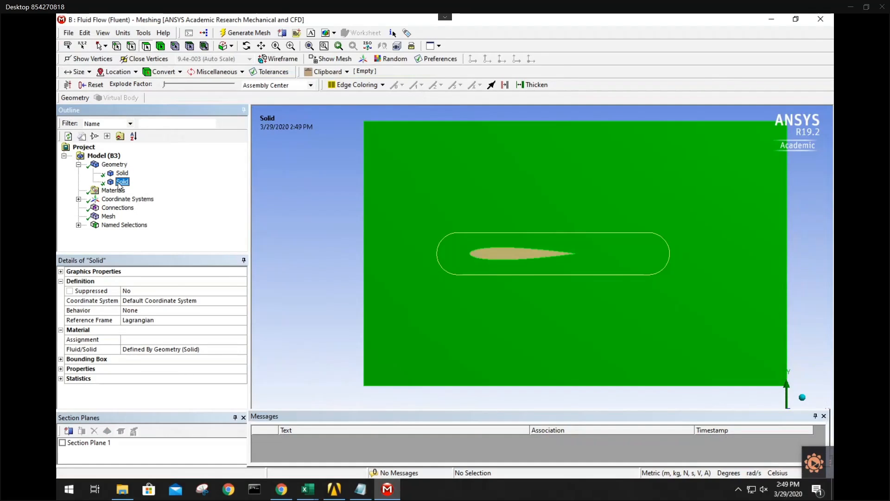
click(119, 175)
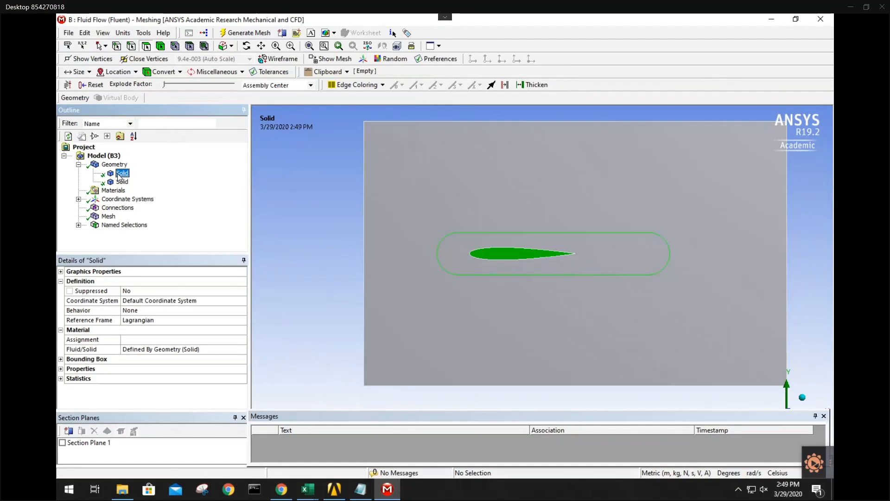
click(305, 228)
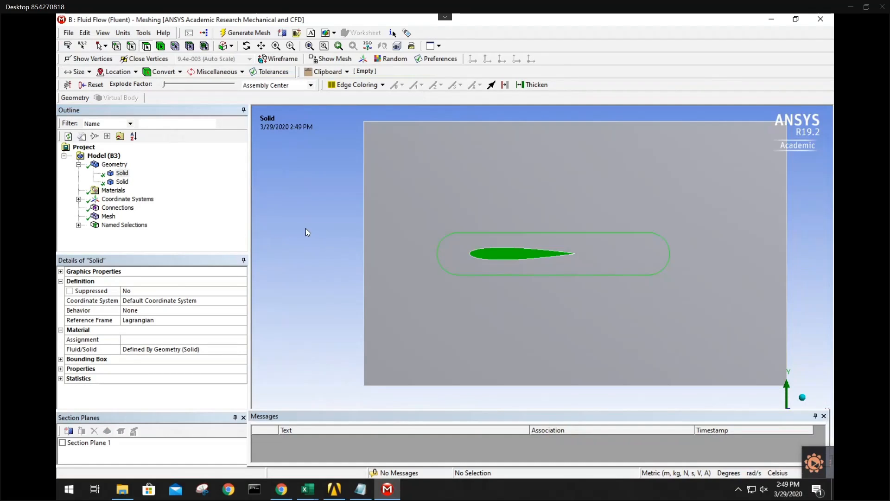
click(79, 226)
click(78, 208)
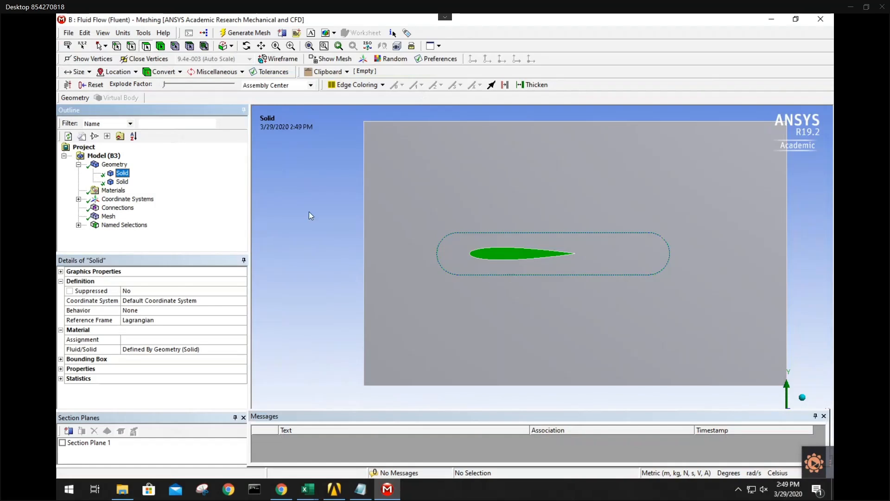
click(123, 181)
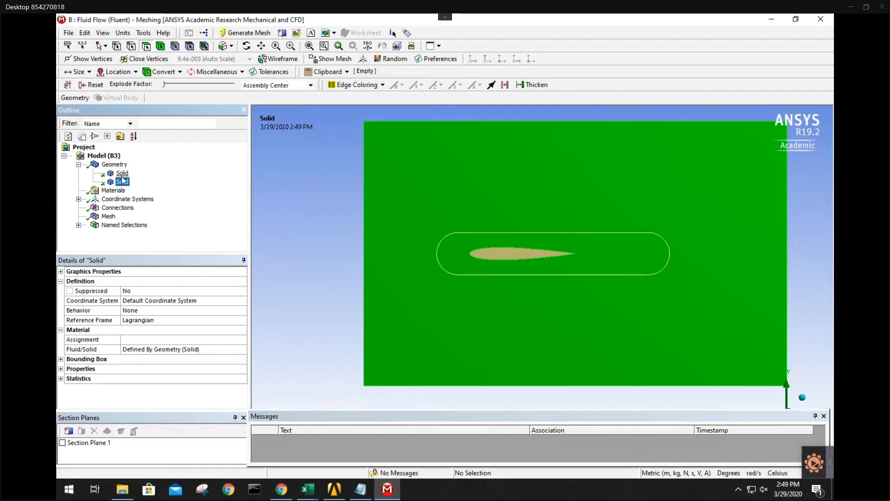
click(123, 174)
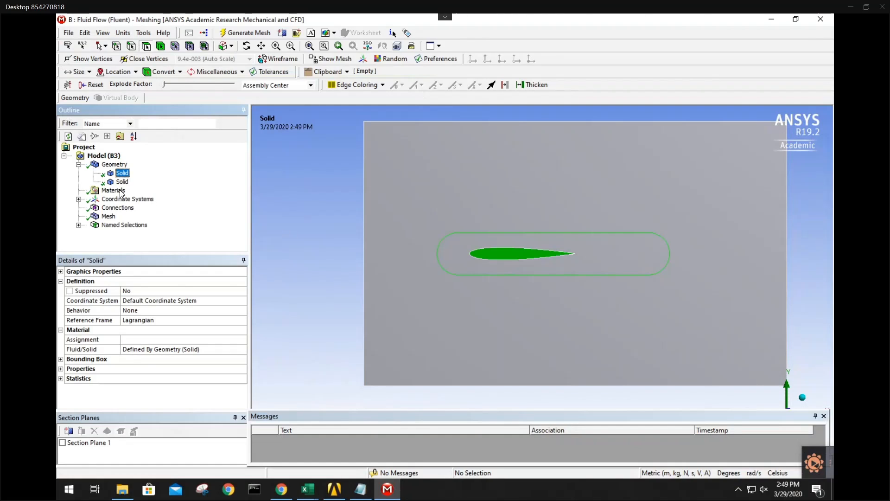
Hide both solid bodies of the geometry, first the inner region and then the outer domain
right_click(126, 174)
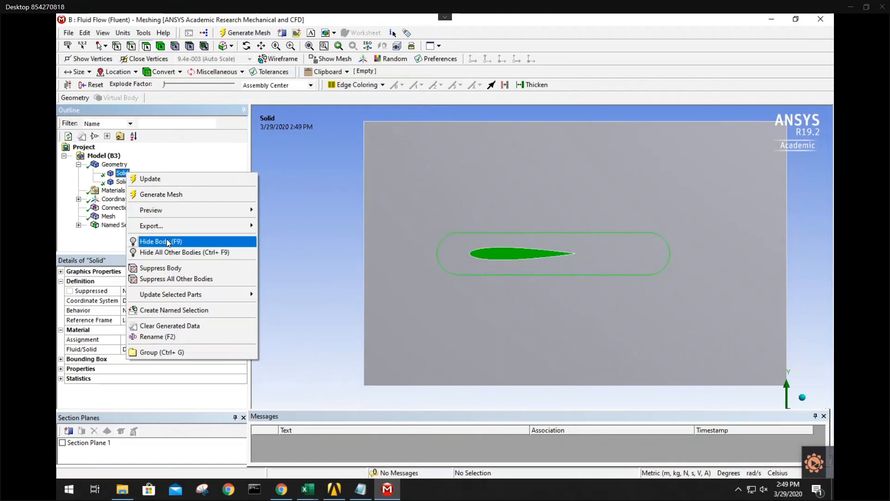
click(166, 240)
click(122, 182)
right_click(121, 181)
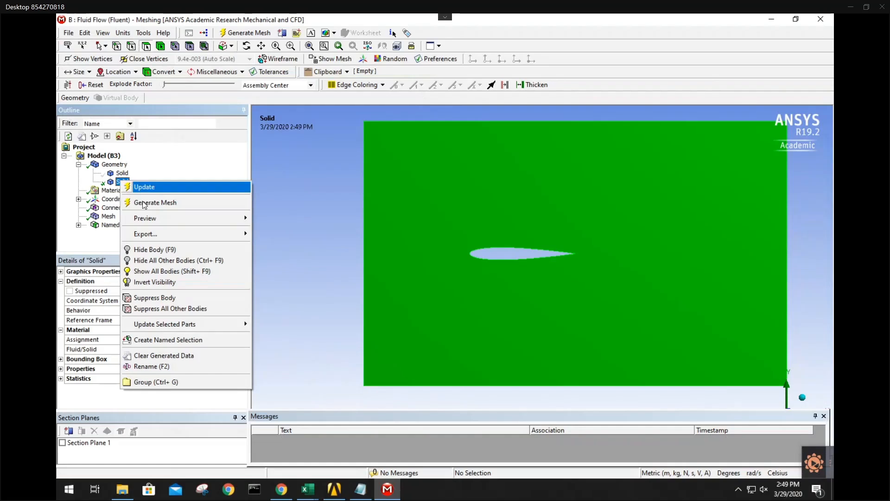
click(166, 250)
Show only the inner capsule-shaped solid to check its extent, and hide it again
click(123, 173)
right_click(123, 173)
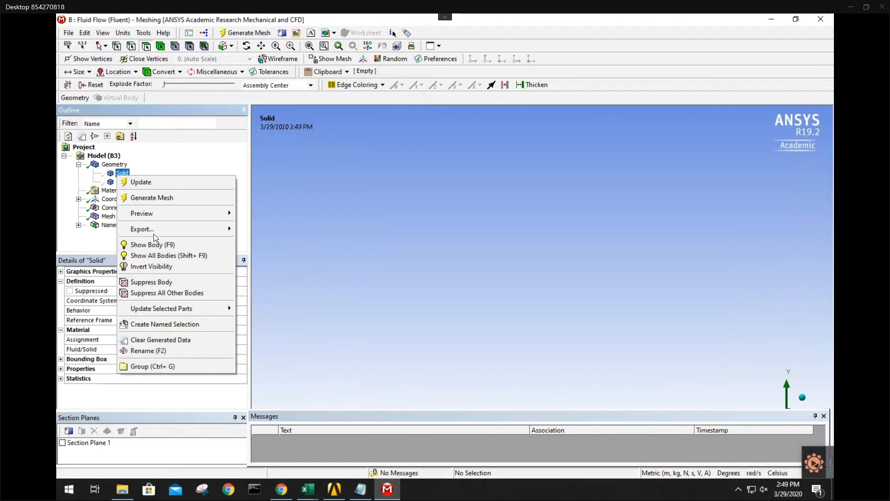
click(154, 240)
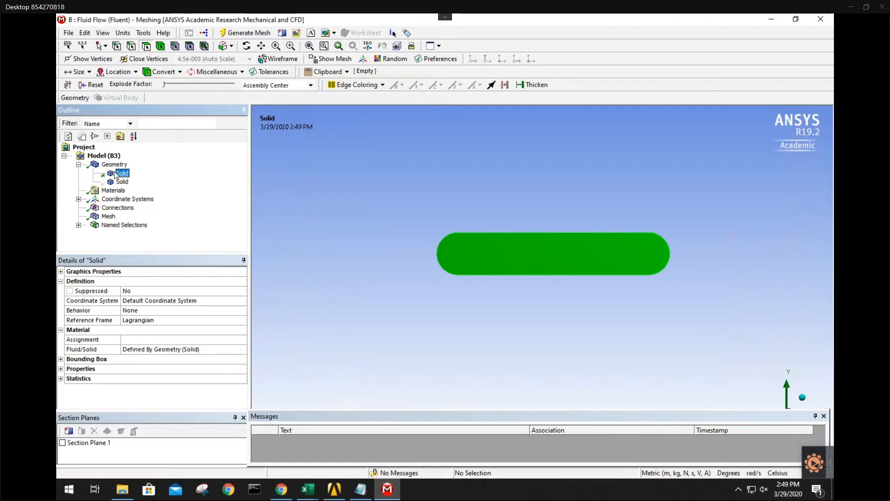
right_click(113, 172)
click(154, 239)
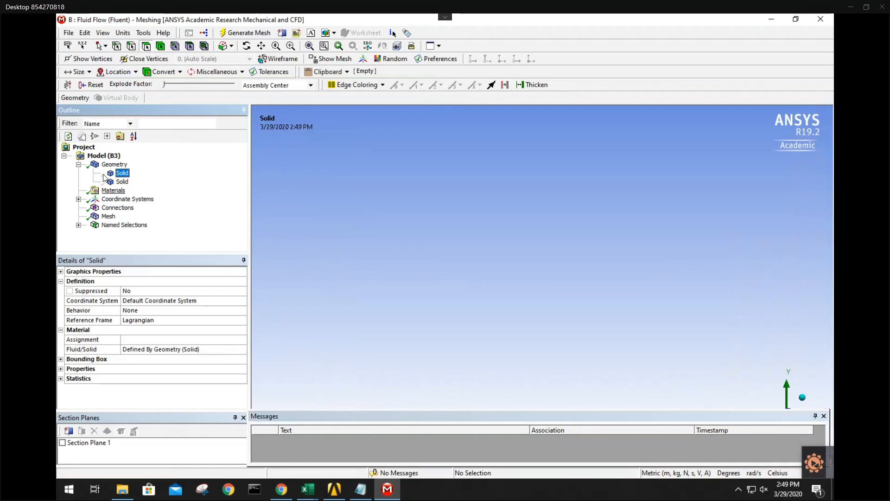
List the named selections and make all bodies of the geometry visible again
click(79, 225)
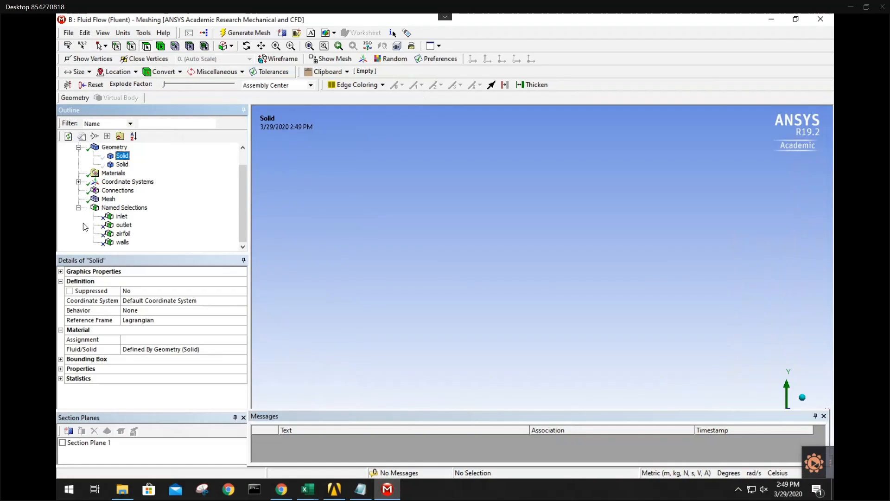
click(106, 199)
right_click(107, 201)
click(122, 164)
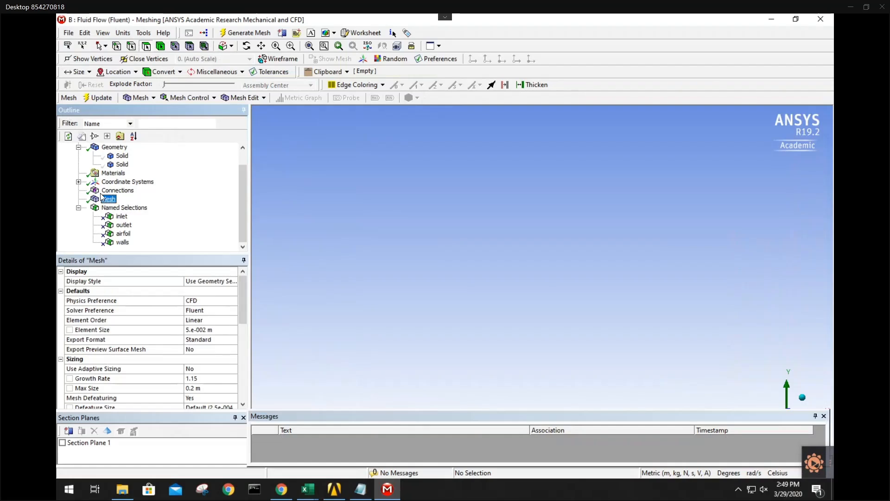
click(122, 165)
right_click(118, 164)
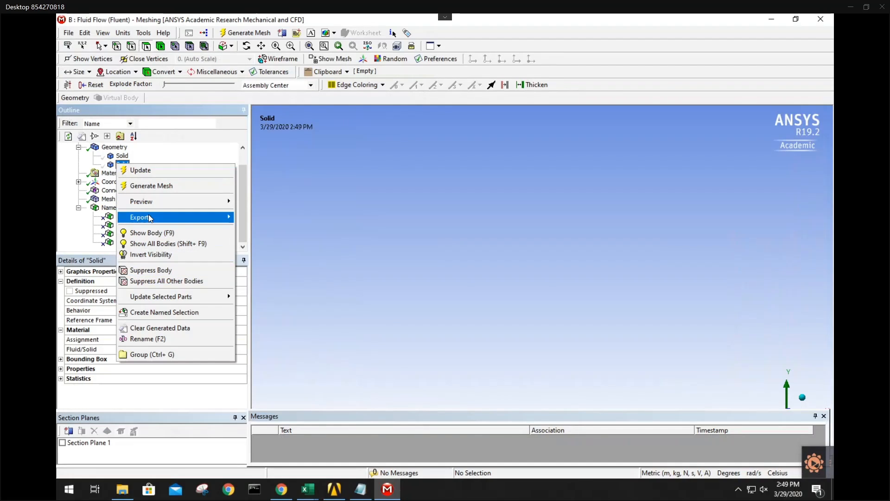
click(162, 244)
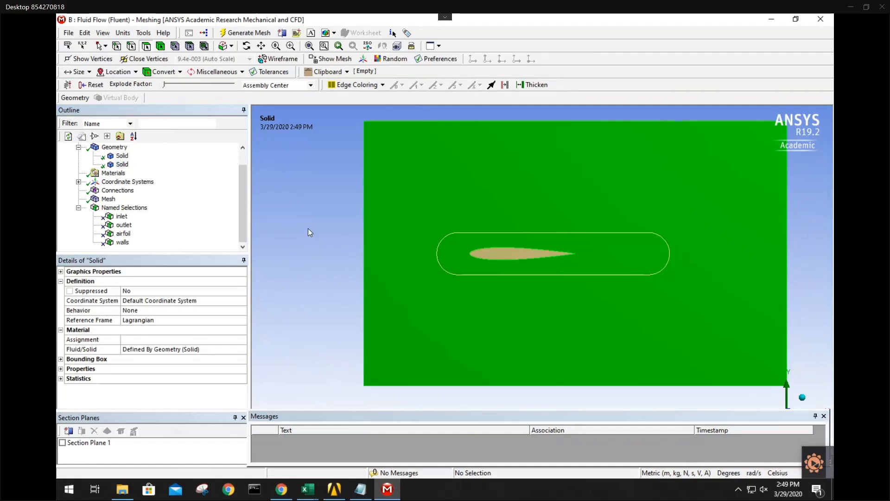
Display the mesh around the airfoil and insert a sizing control into it
click(108, 198)
middle_drag(313, 264, 408, 201)
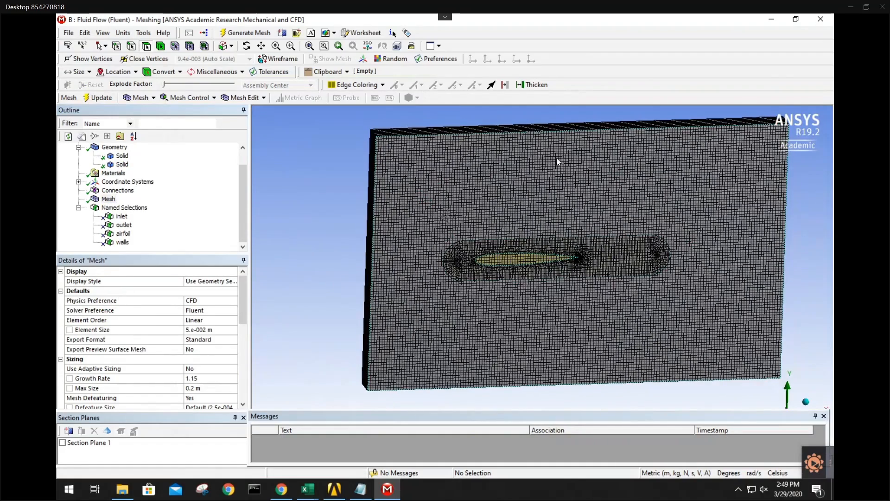
scroll(520, 277, up, 5)
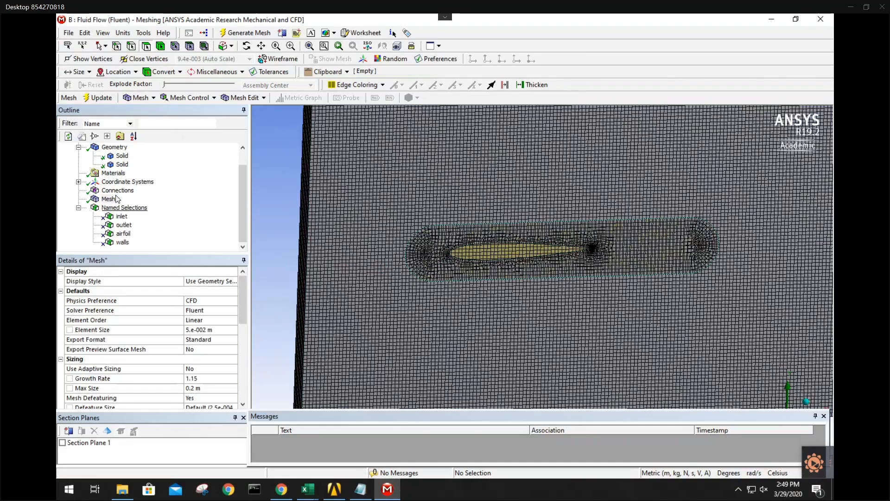
click(110, 199)
right_click(111, 200)
mouse_move(137, 203)
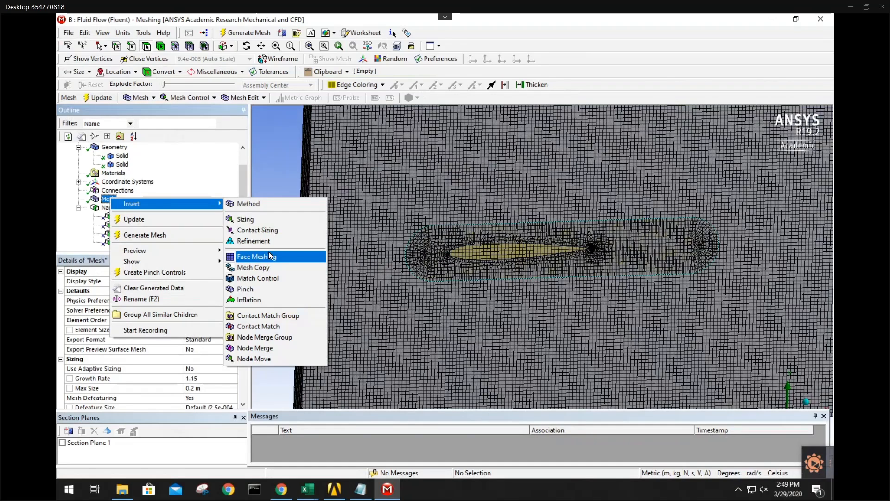
click(250, 222)
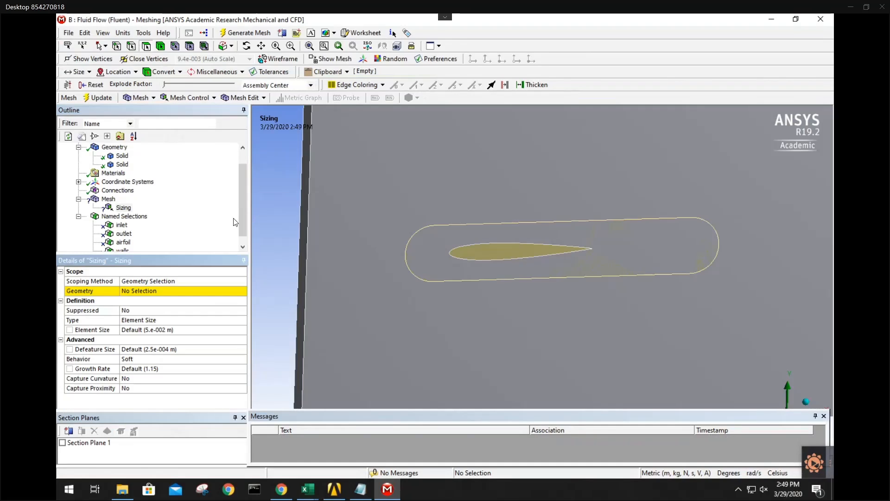
Scope the sizing control to the outer domain body
click(156, 291)
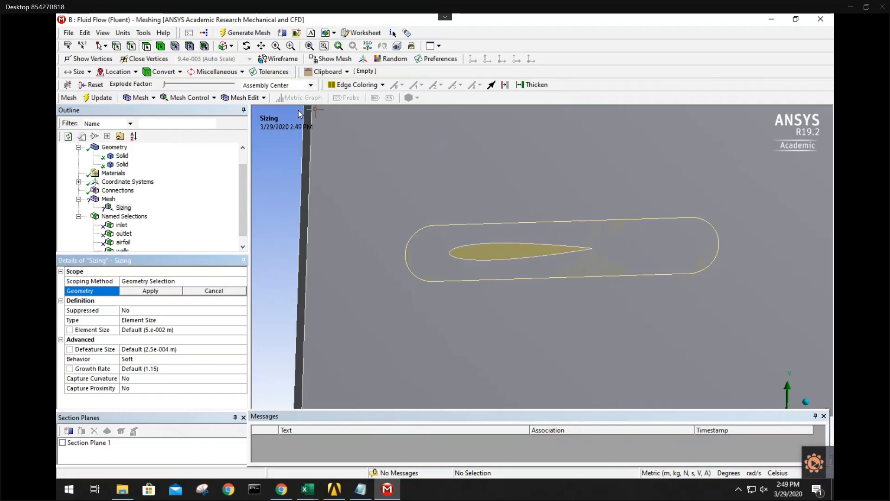
click(159, 48)
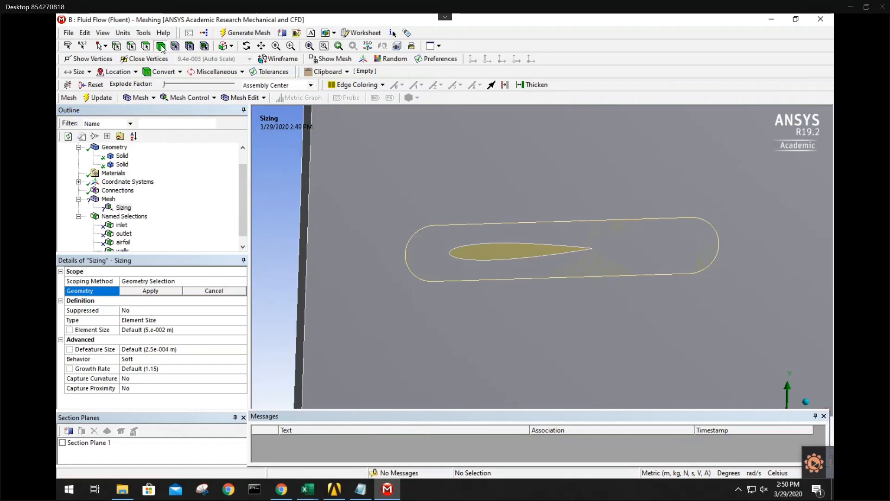
click(415, 243)
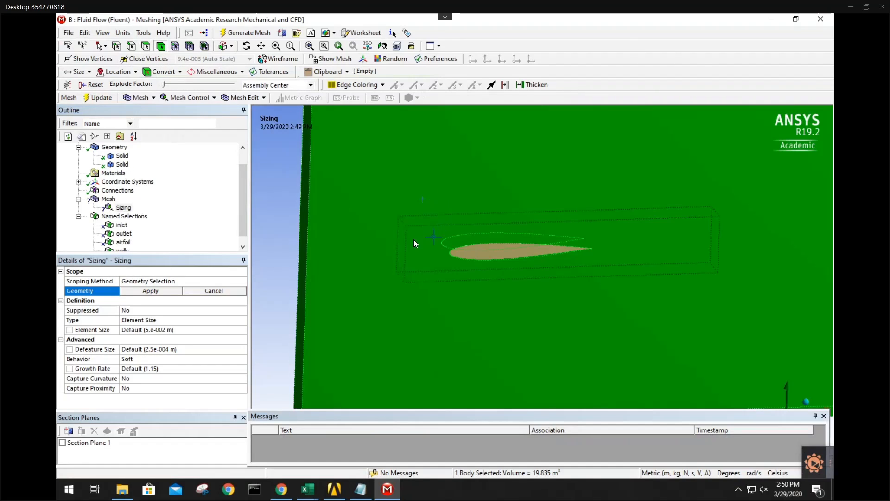
click(149, 291)
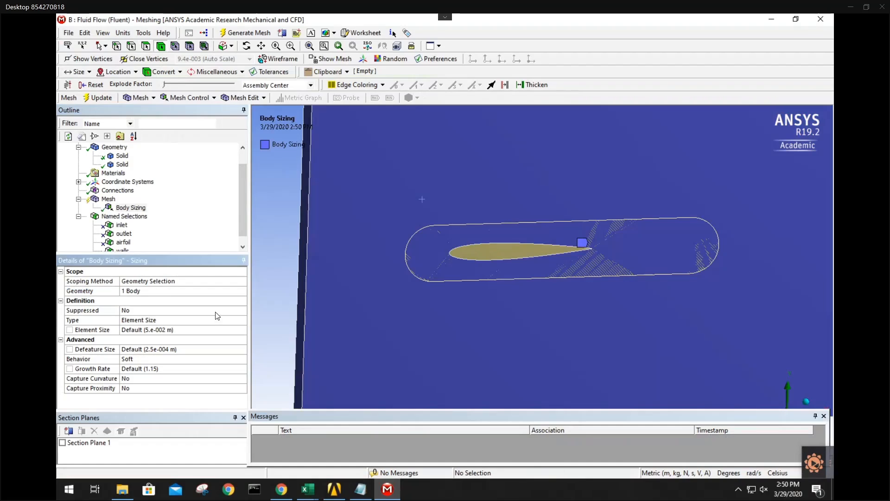
click(244, 325)
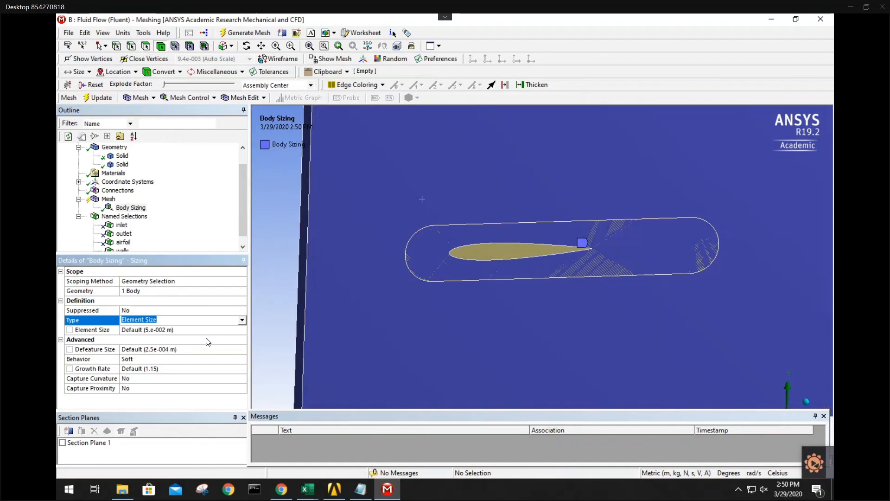
click(244, 282)
click(243, 282)
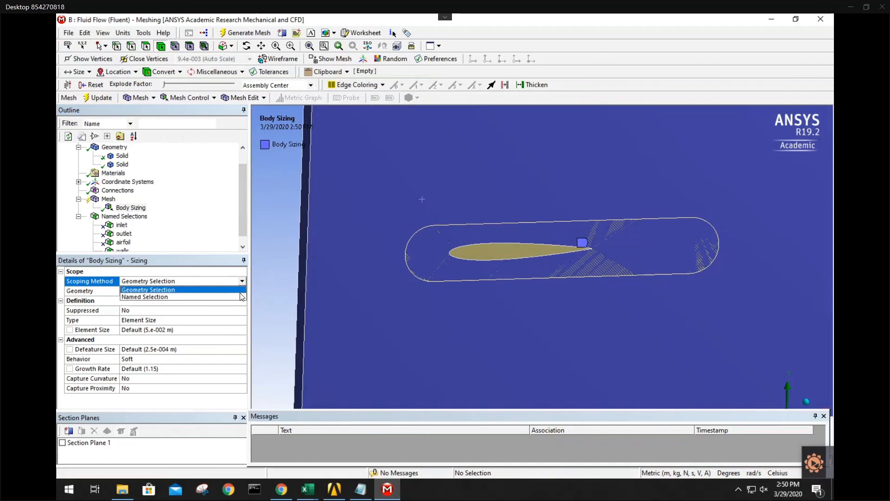
click(64, 330)
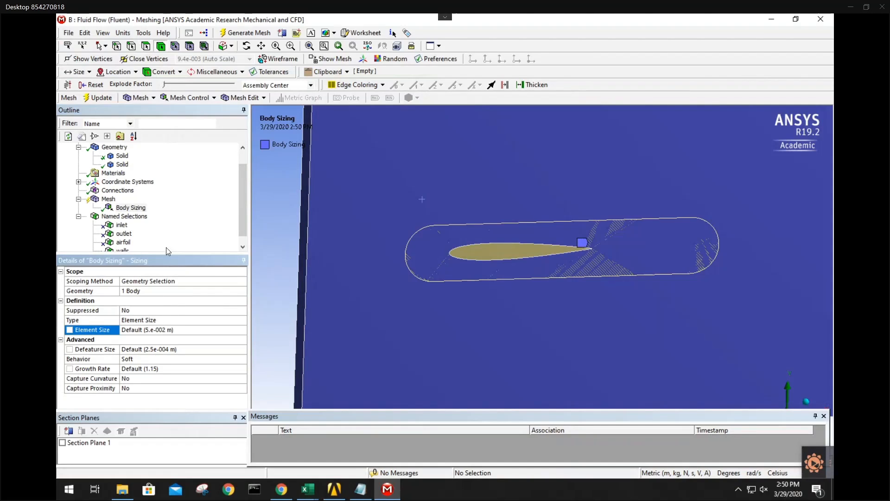
right_click(128, 209)
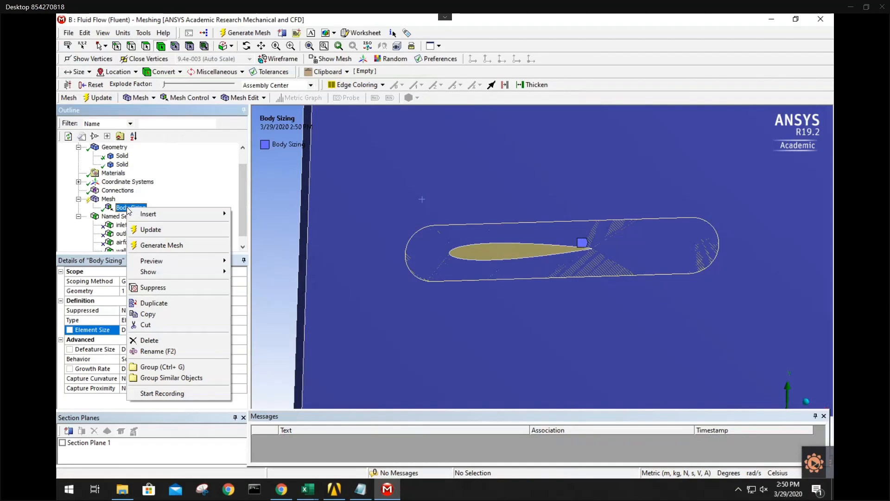
Rescope the body sizing to the inner capsule-shaped body around the airfoil
click(439, 237)
click(169, 292)
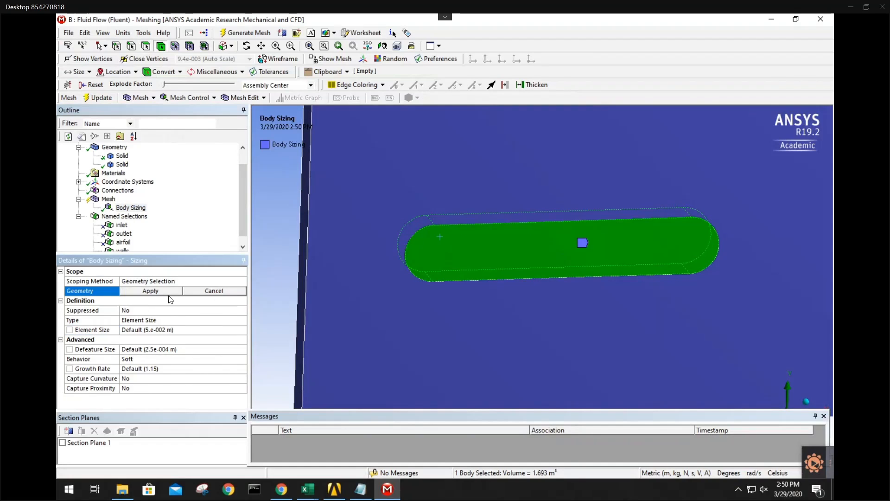
click(164, 292)
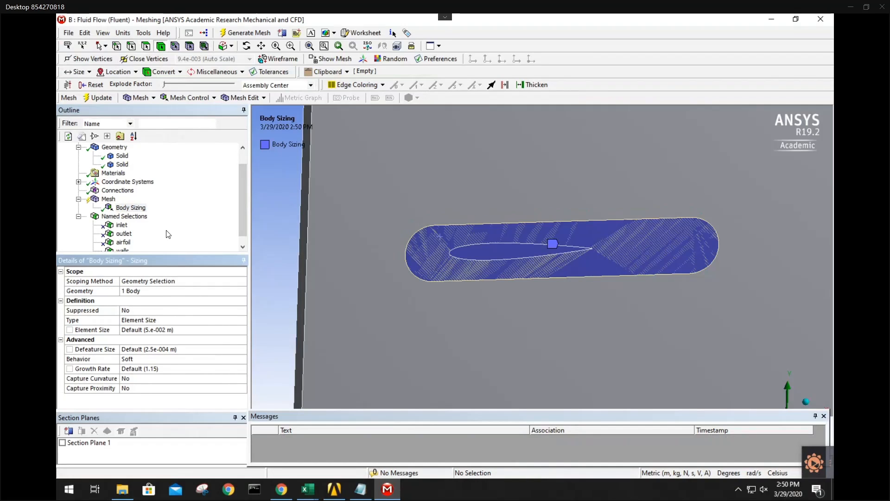
Set the element size of the inner region's body sizing to 0.01 m
middle_drag(442, 280, 424, 282)
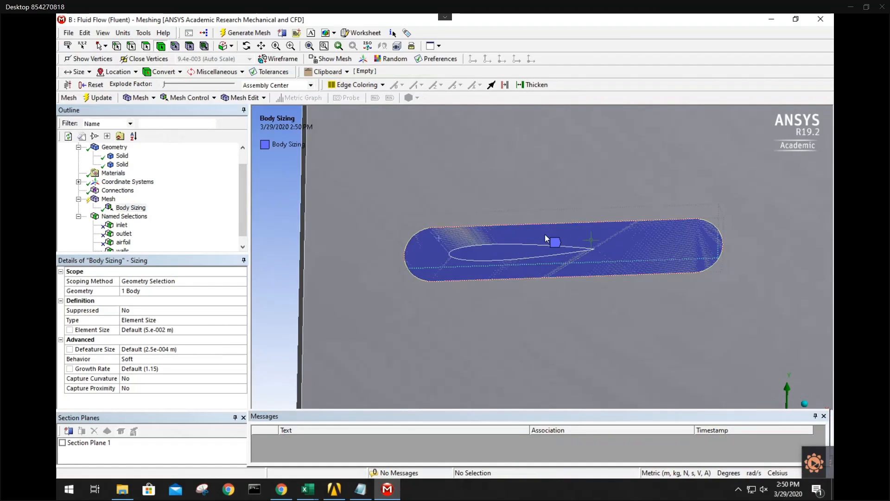
click(189, 332)
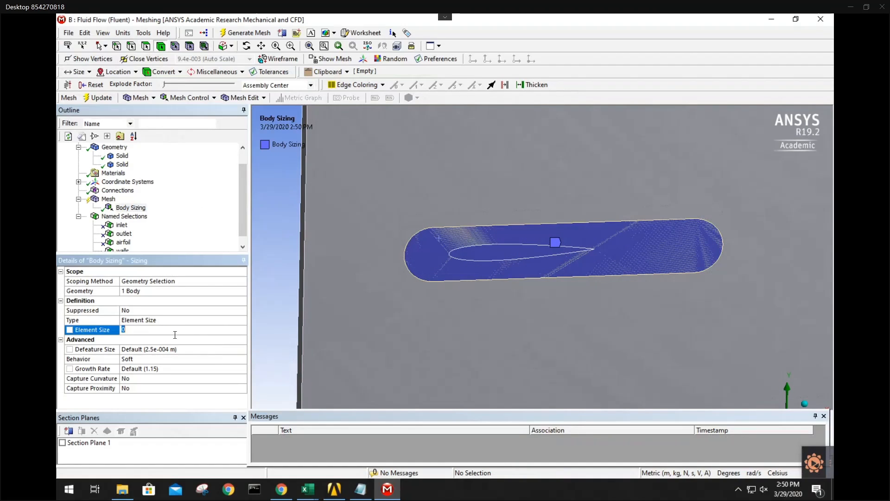
click(92, 398)
click(195, 328)
click(134, 405)
click(177, 330)
text(.01)
key(Return)
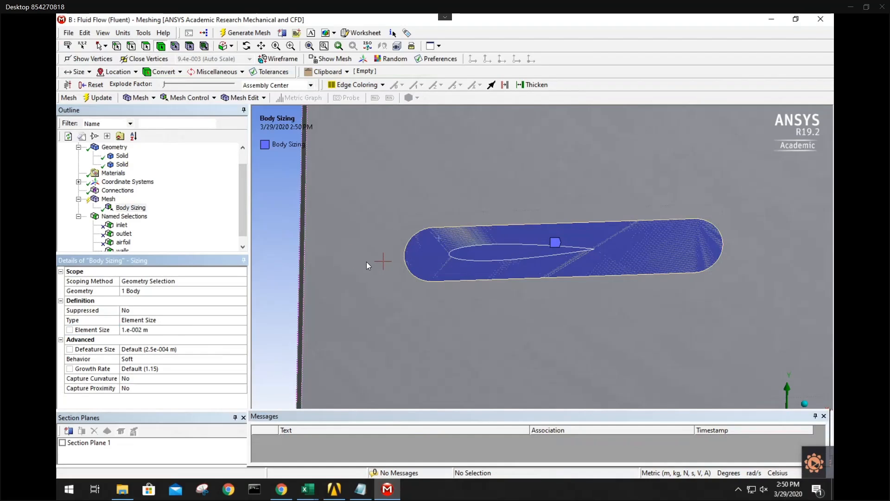
Set the body sizing's element size to 0.02 m and regenerate the mesh
click(170, 329)
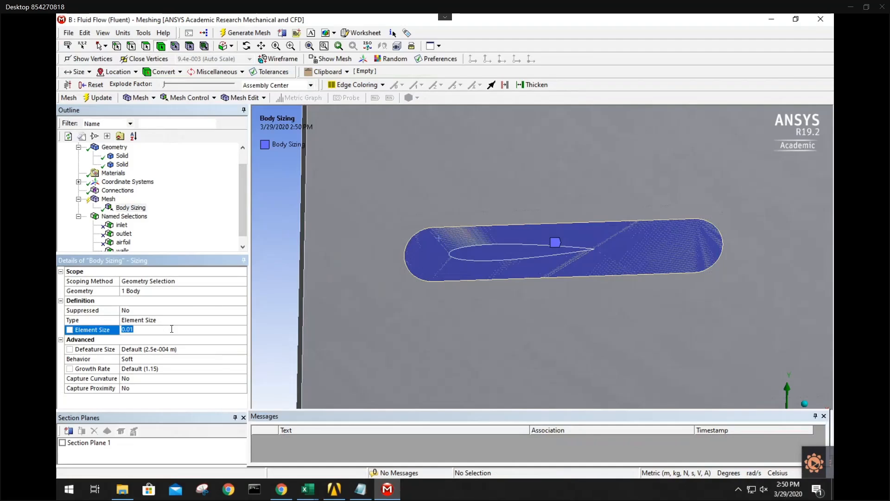
click(171, 329)
key(Return)
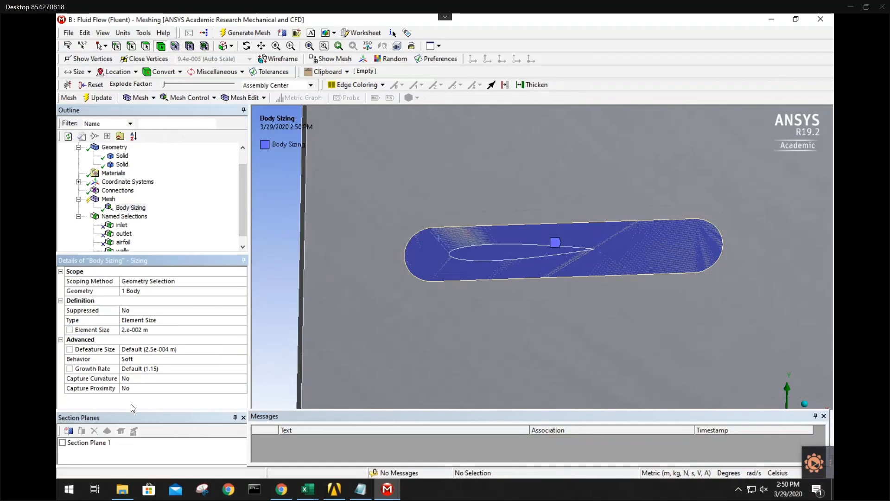
right_click(108, 199)
click(165, 238)
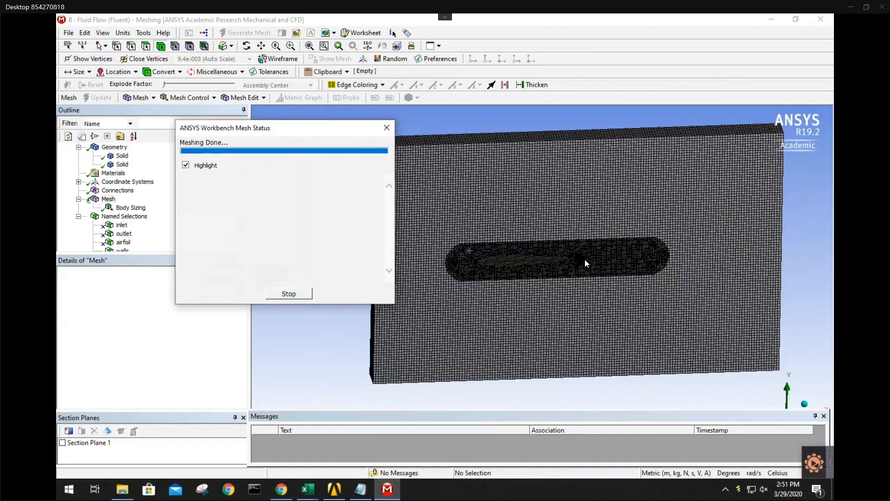
Examine the regenerated mesh around the airfoil, in the refined capsule region and across the whole domain
scroll(533, 255, up, 8)
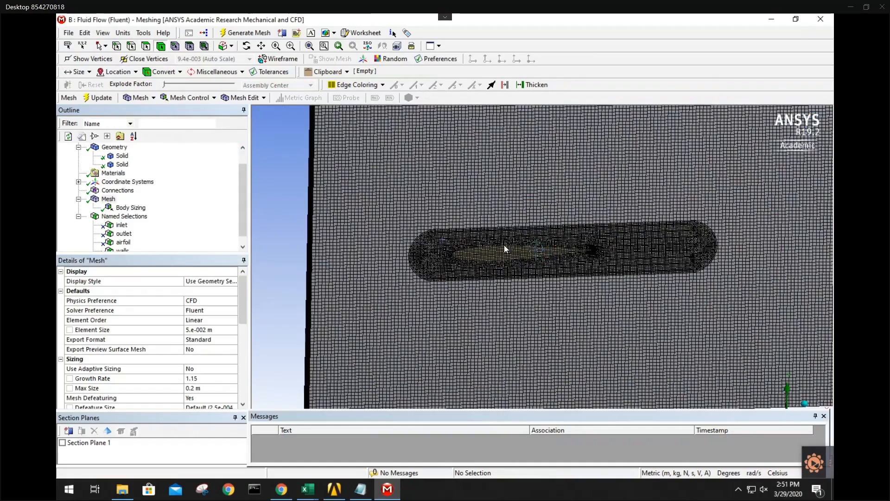
mouse_move(502, 248)
middle_down()
mouse_move(554, 276)
mouse_move(481, 242)
middle_up()
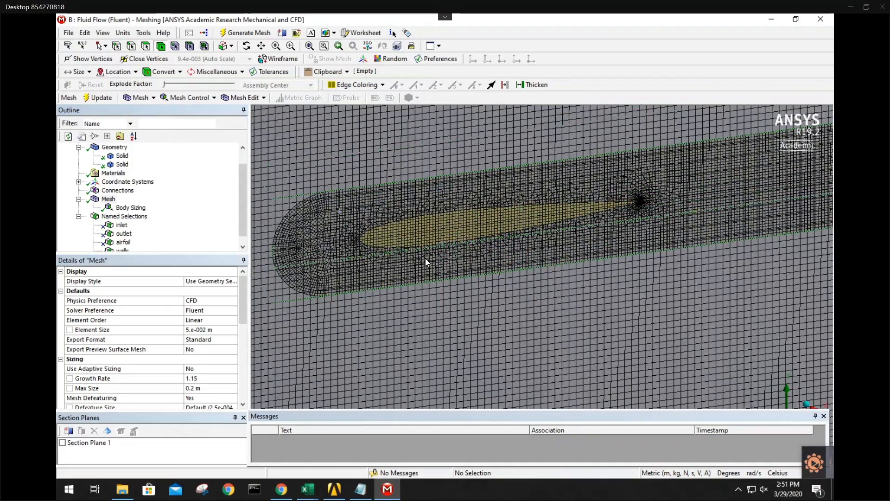
middle_drag(424, 258, 430, 265)
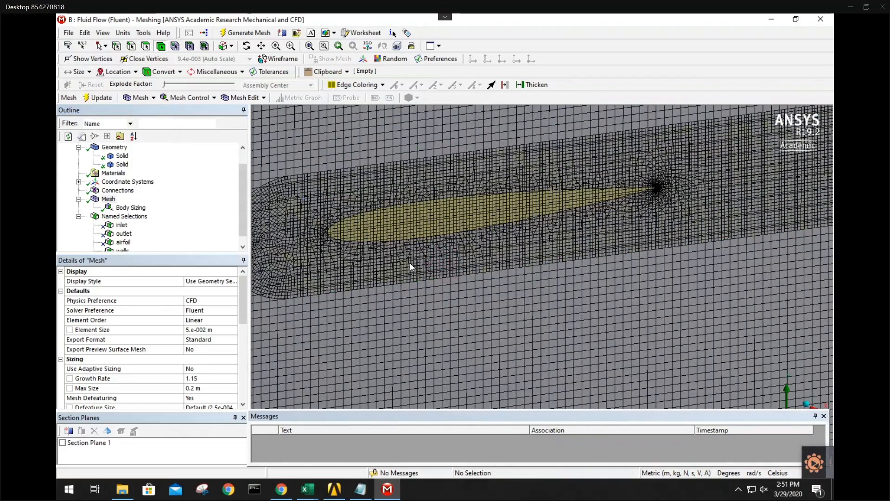
scroll(406, 264, down, 4)
scroll(390, 251, up, 4)
scroll(382, 246, up, 2)
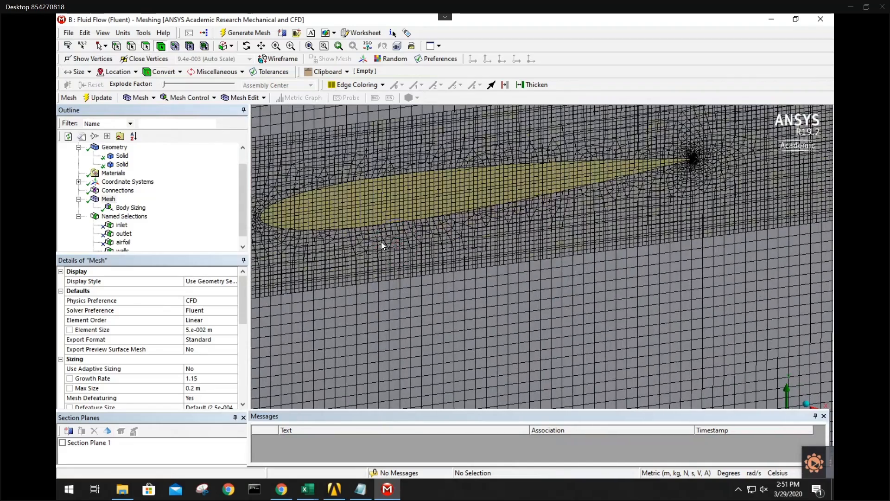
scroll(371, 264, down, 6)
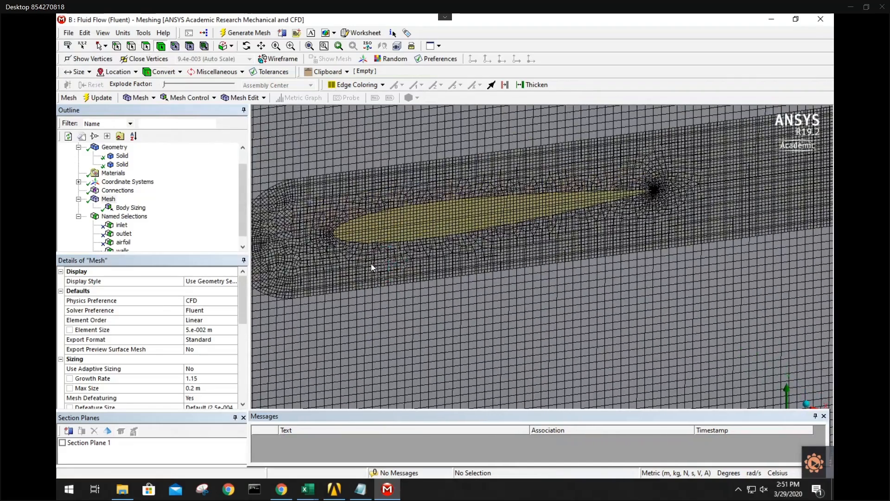
scroll(376, 263, down, 5)
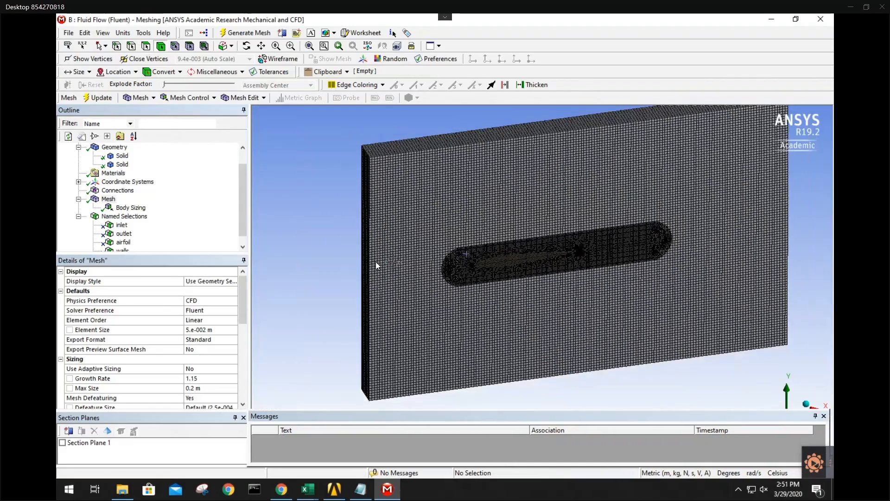
middle_drag(427, 266, 375, 264)
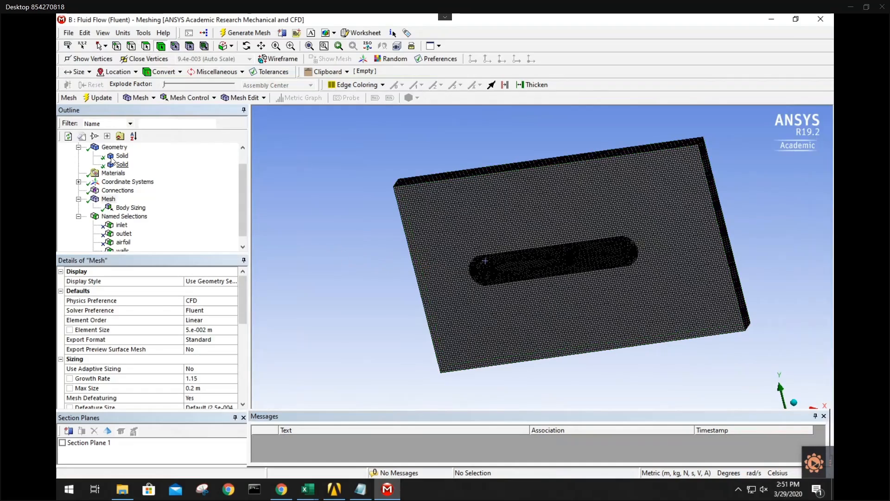
middle_drag(439, 243, 481, 241)
Insert an inflation control into the mesh and scope its geometry to the outer domain body
right_click(108, 200)
mouse_move(158, 209)
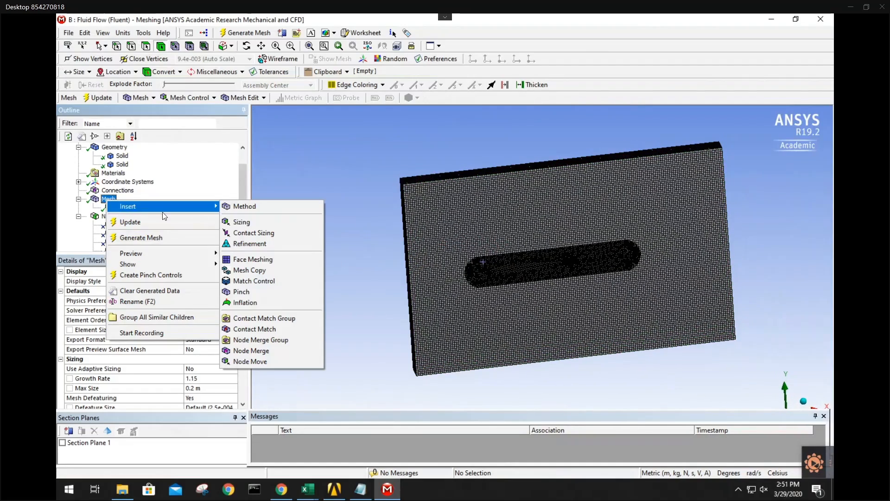
click(254, 304)
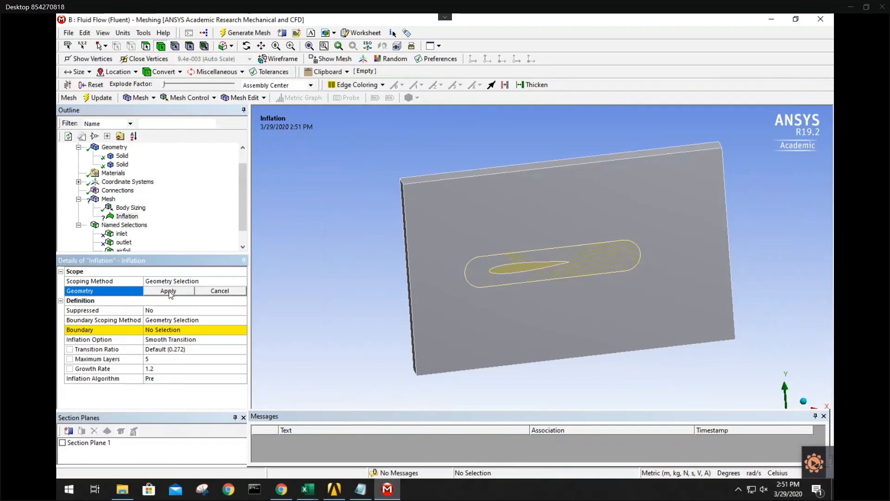
click(466, 222)
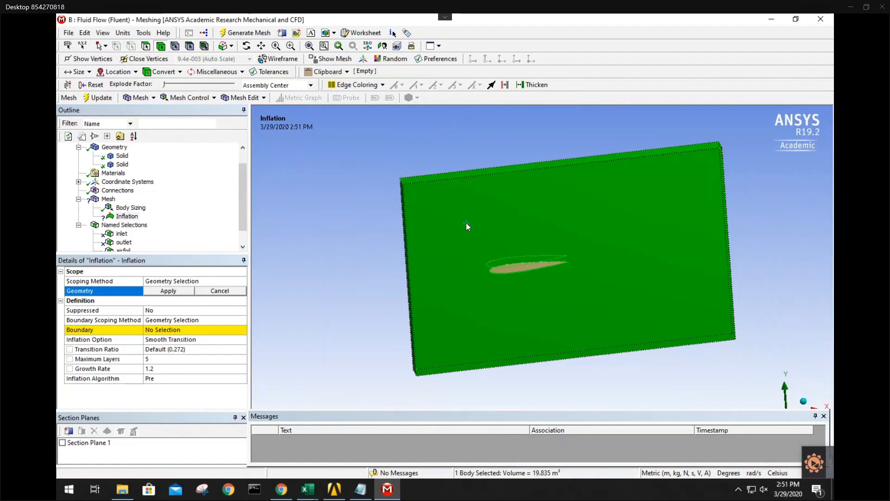
click(167, 294)
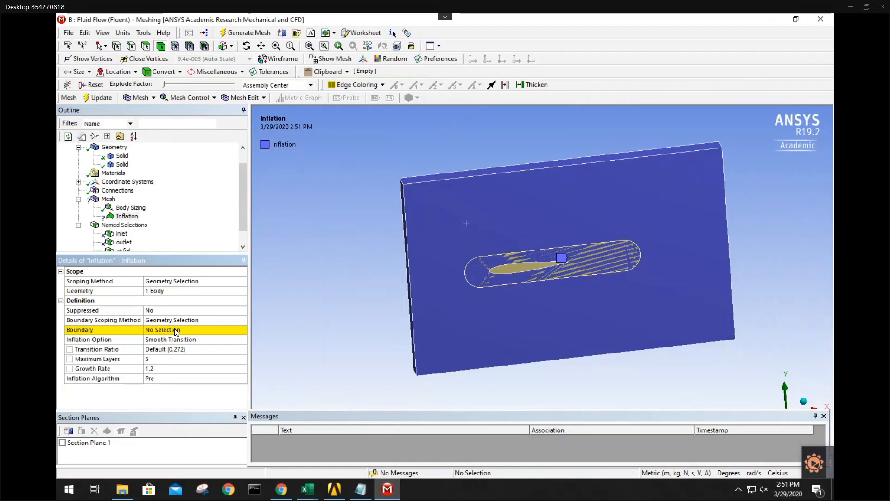
Hide the inner capsule body to expose the airfoil opening in the outer domain
click(172, 328)
scroll(420, 249, up, 5)
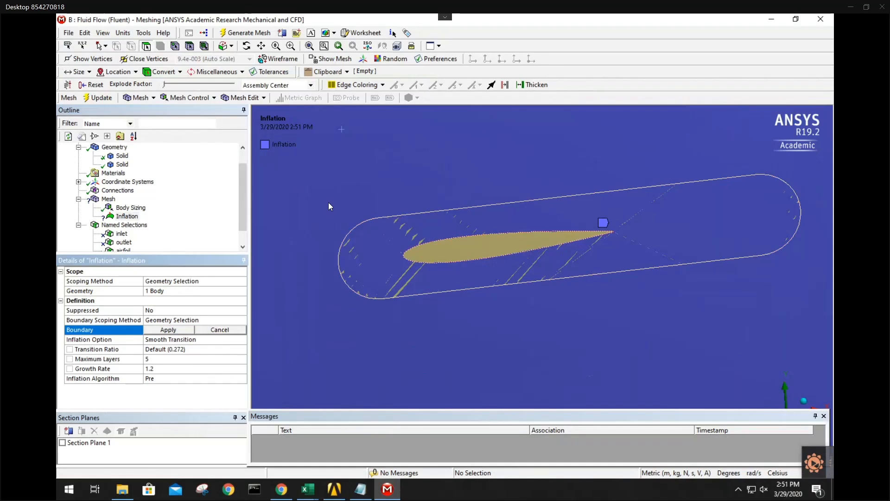
scroll(326, 219, down, 3)
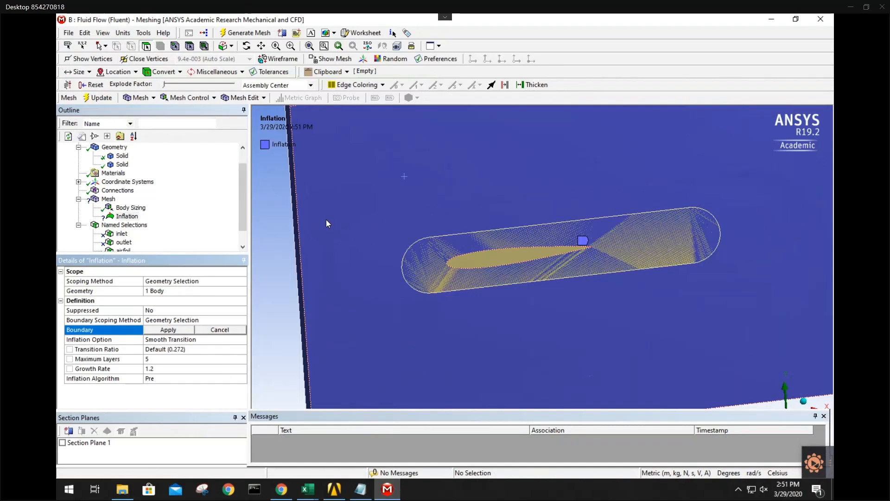
click(123, 156)
right_click(123, 157)
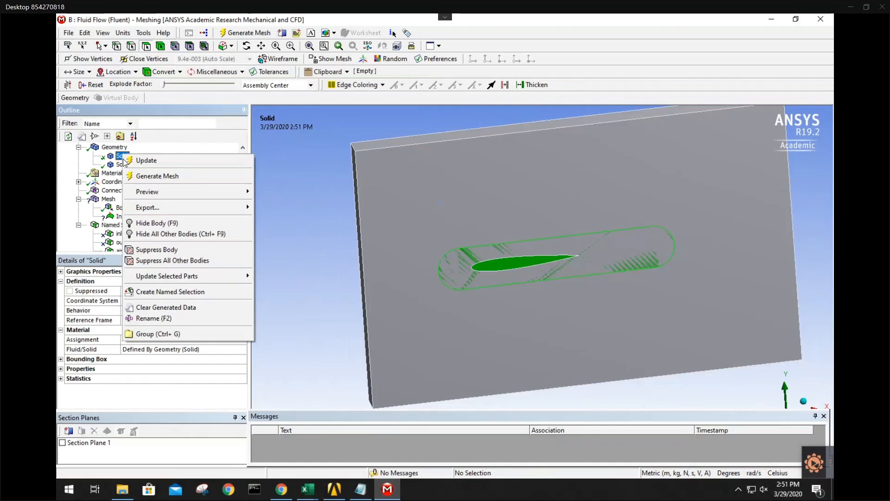
click(170, 224)
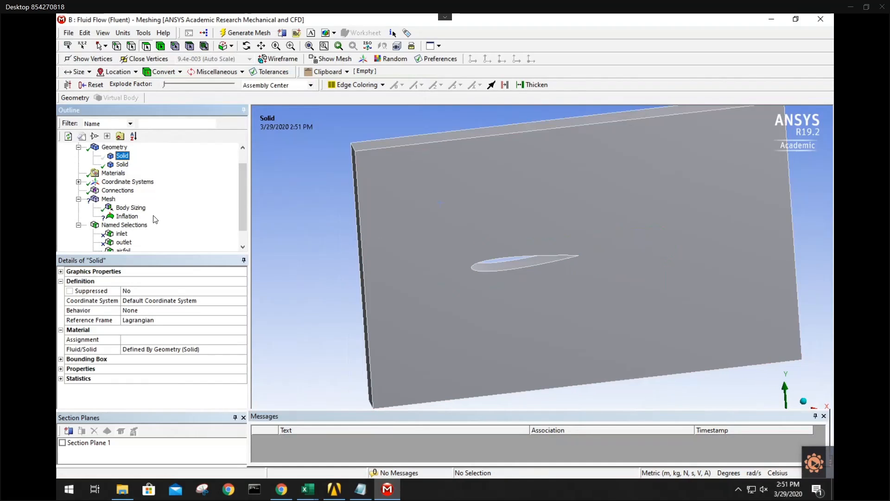
Set the inflation control's boundary to the airfoil surface face of the outer domain body
click(127, 216)
click(175, 330)
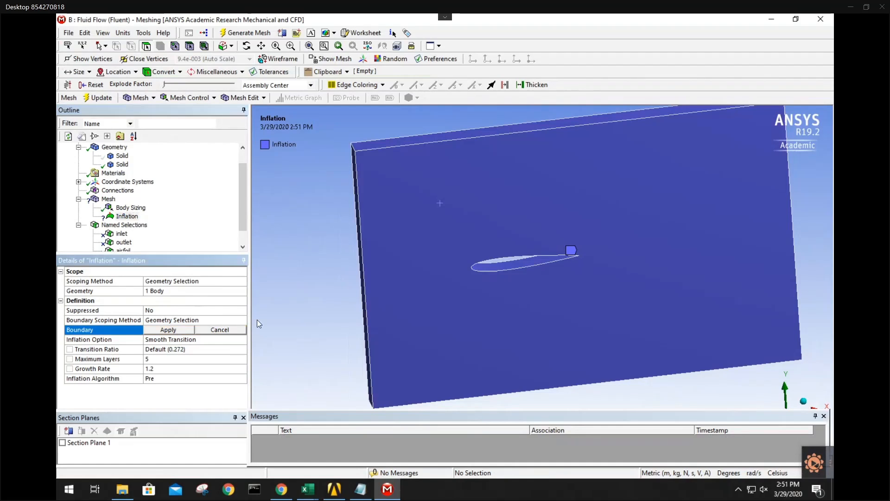
scroll(455, 244, up, 5)
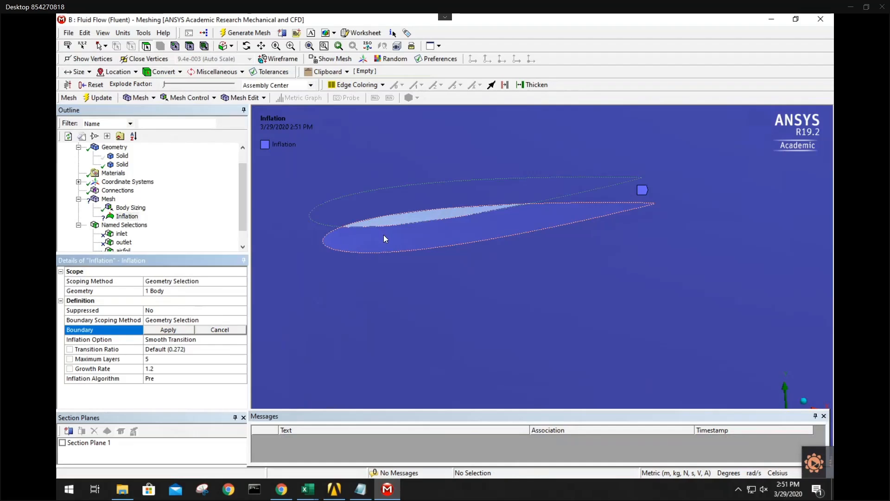
click(384, 235)
mouse_move(420, 236)
middle_down()
mouse_move(464, 213)
mouse_move(475, 221)
middle_up()
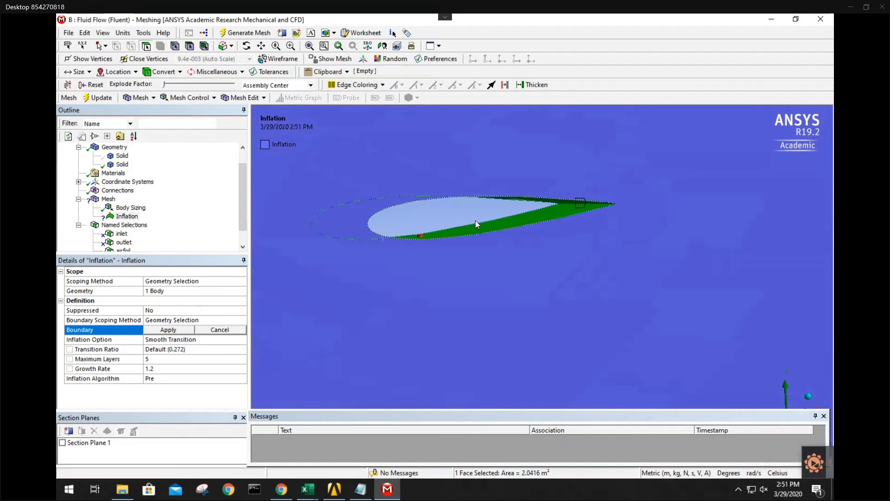
scroll(587, 216, down, 2)
scroll(580, 214, up, 4)
ctrl+middle_drag(578, 213, 469, 304)
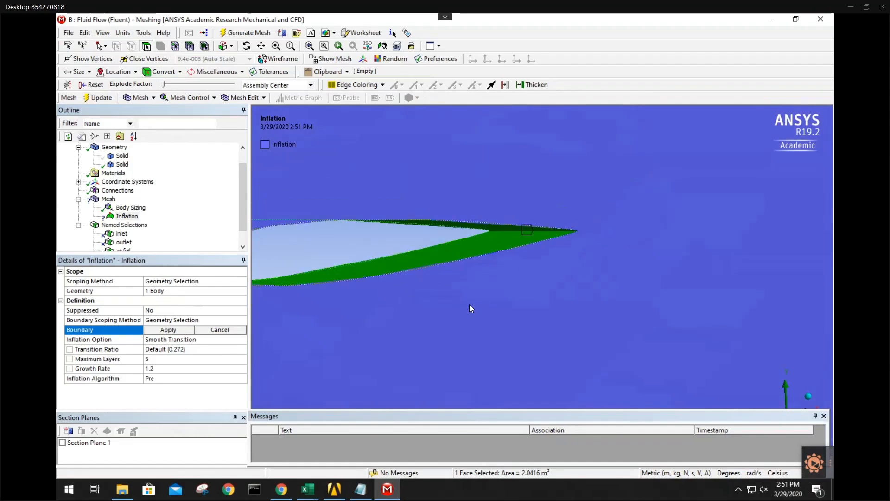
scroll(481, 238, up, 7)
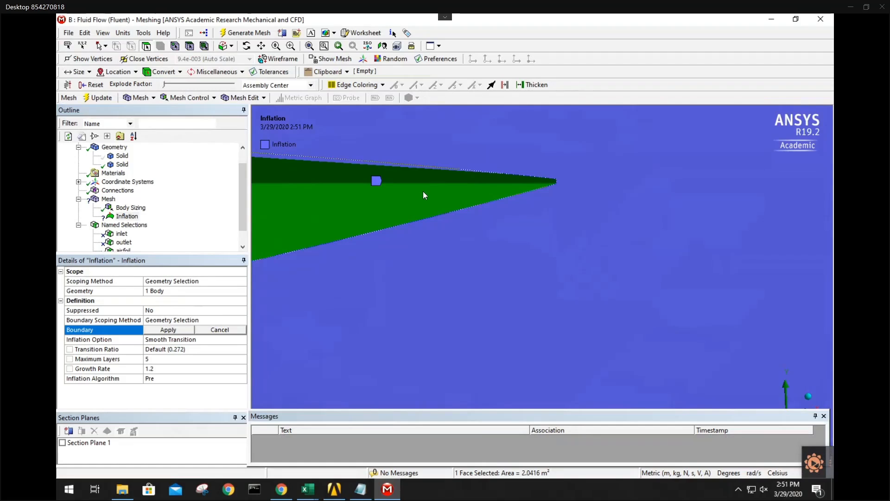
scroll(413, 197, down, 6)
scroll(366, 245, down, 5)
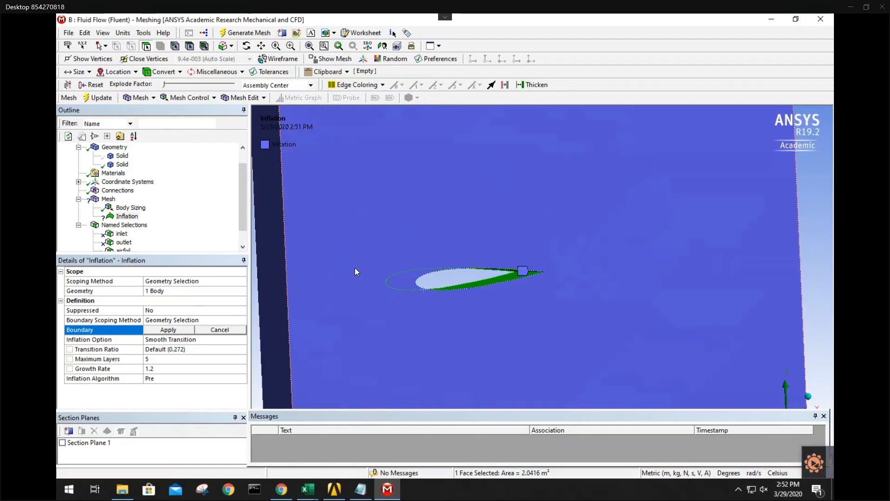
click(168, 329)
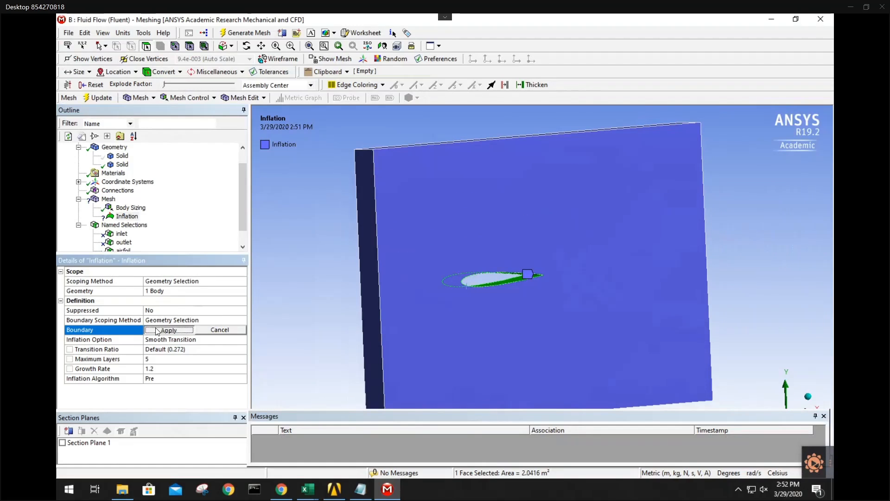
Set the inflation's maximum layers to 15
click(170, 359)
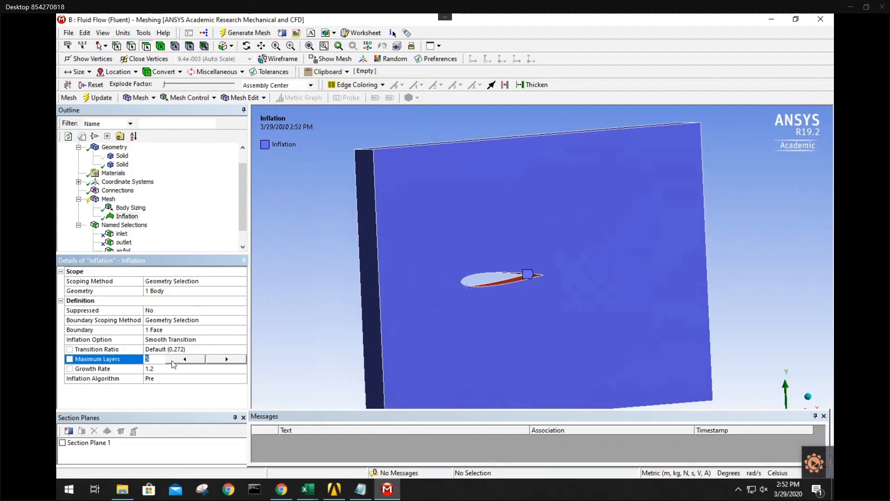
text(156)
key(Return)
click(175, 362)
text(15)
key(Return)
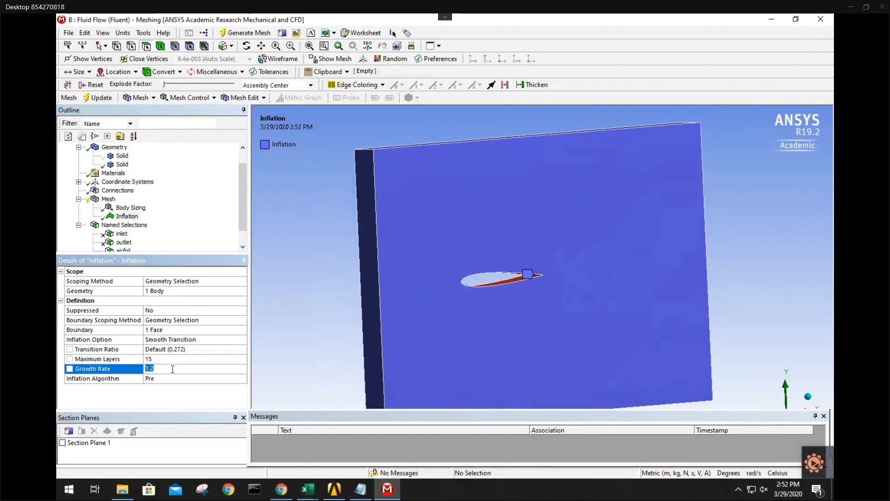
Change the inflation option to First Layer Thickness
click(175, 368)
click(244, 340)
click(242, 339)
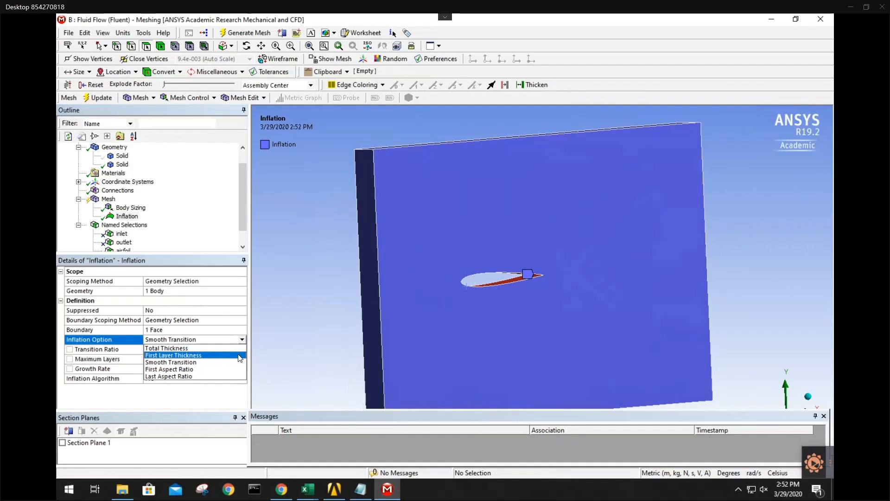
click(185, 364)
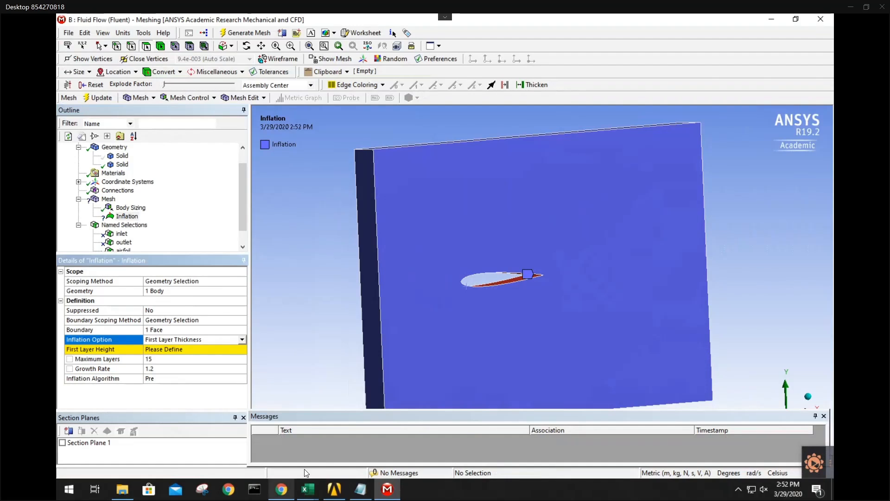
Switch to the Pointwise Y+ calculator in the browser and compute the wall spacing for a freestream velocity of 44.32 m/s
click(846, 9)
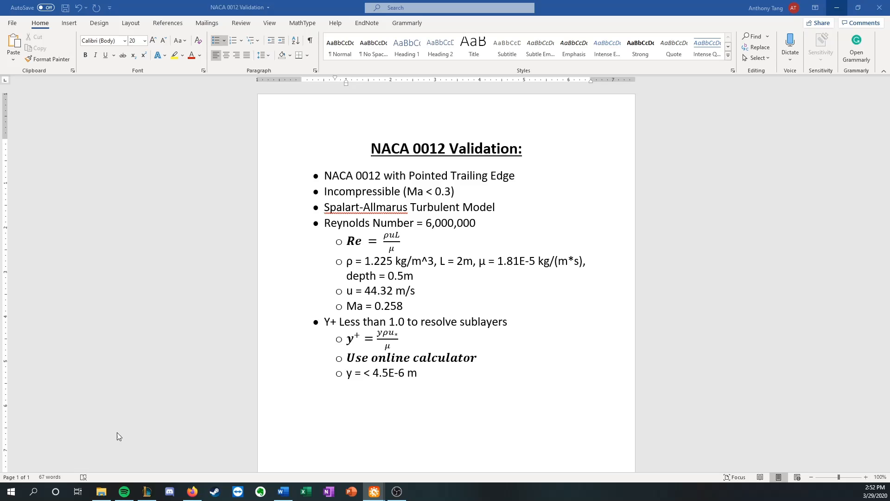
click(192, 492)
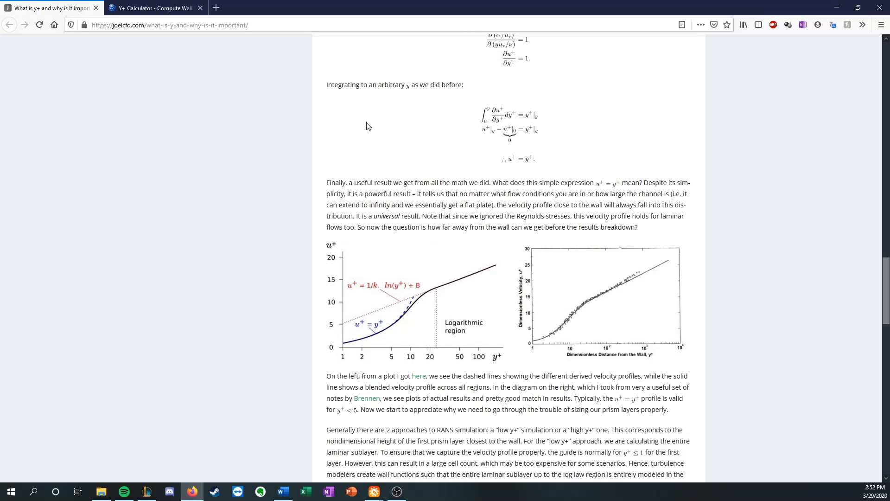
click(156, 9)
click(484, 173)
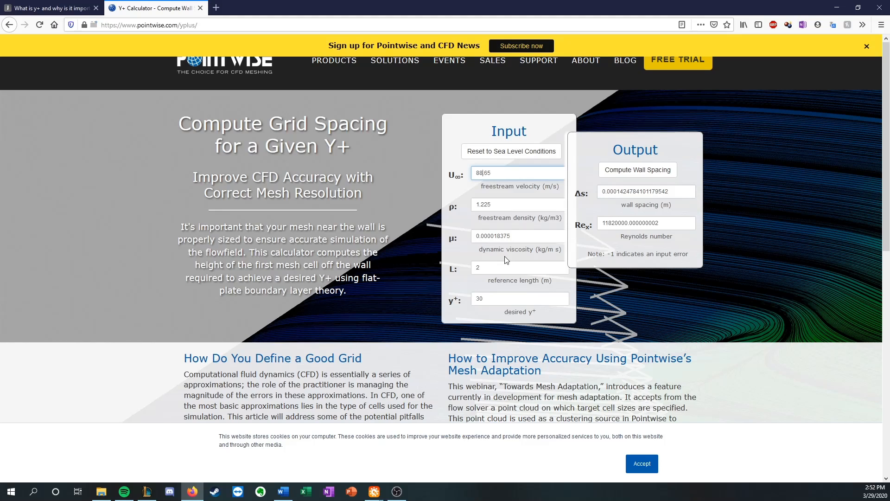
key(BackSpace)
key(BackSpace)
text(44)
click(621, 170)
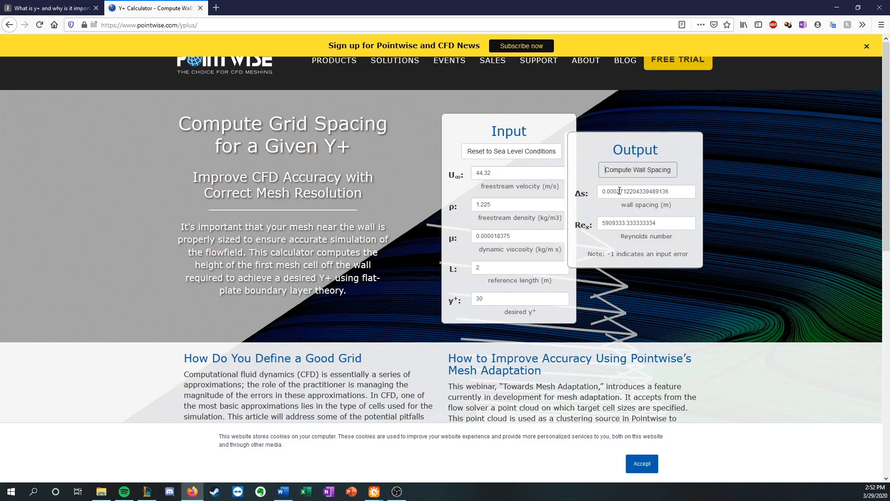
click(619, 190)
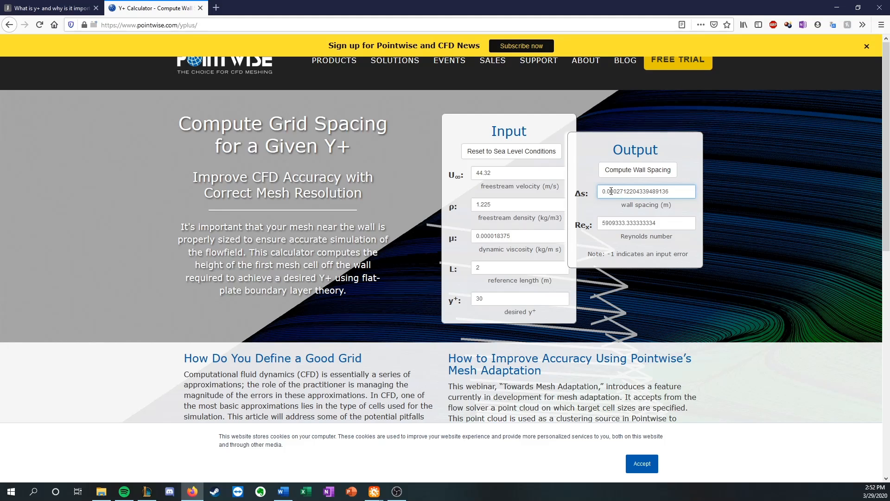
Switch back to the remote ANSYS Meshing session and set the inflation's first layer height to 0.00027 m
mouse_move(374, 491)
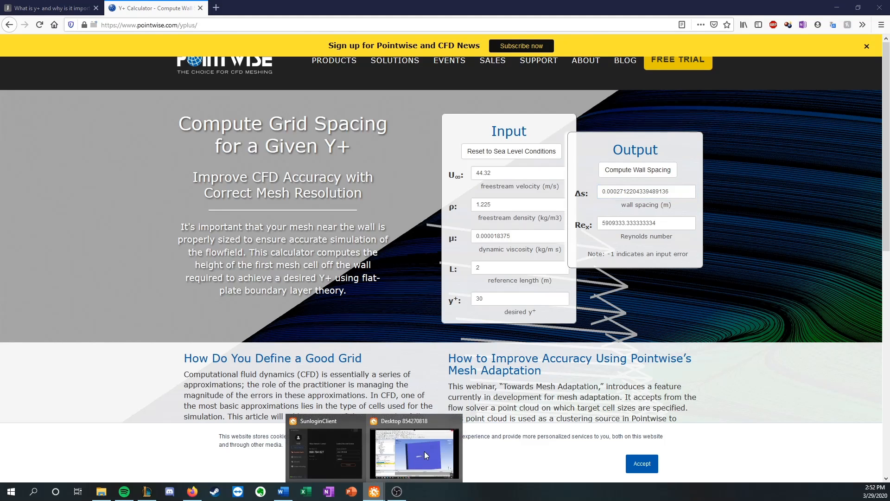
click(427, 449)
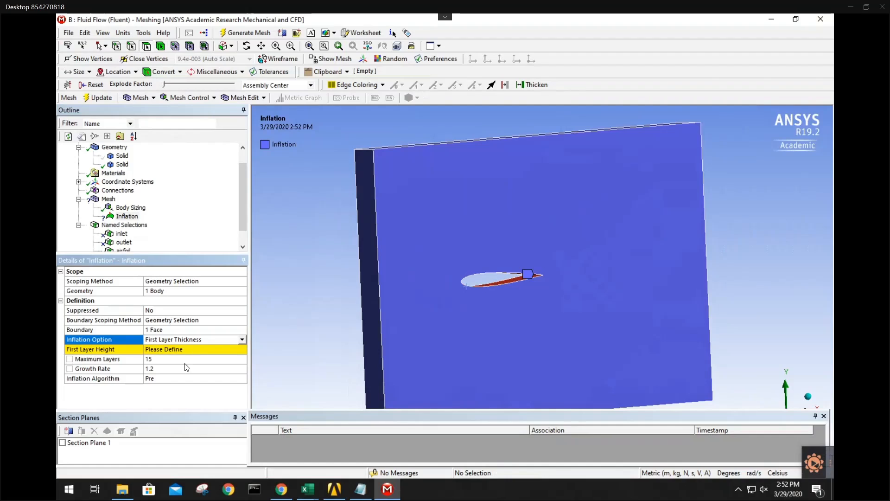
click(184, 348)
text(.)
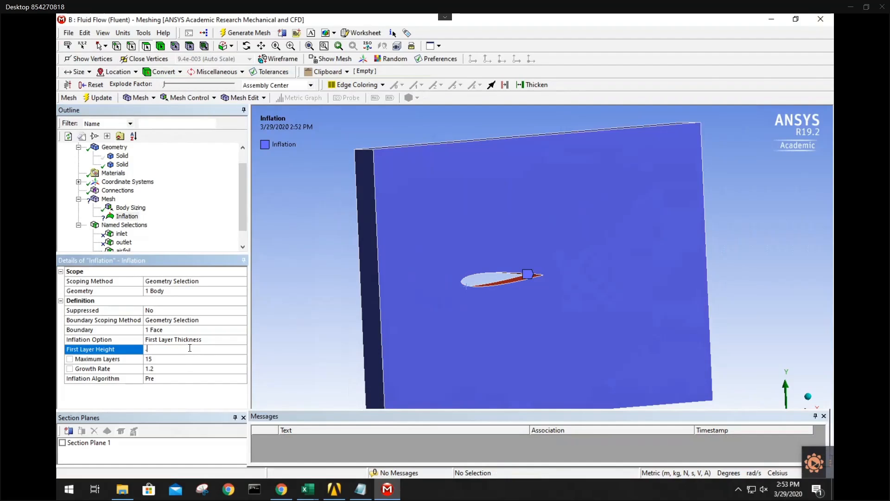
text(000)
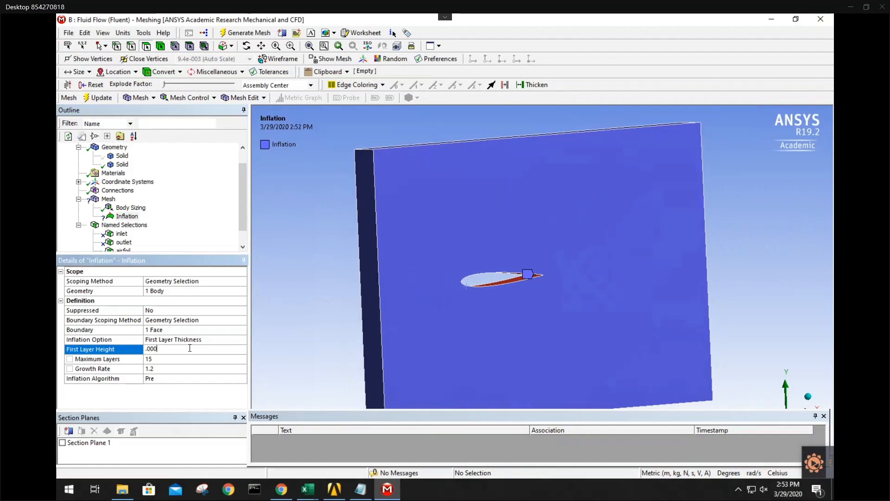
text(27)
key(Return)
Recheck the calculator and the validation notes, return to ANSYS Meshing and set the inflation's first layer height to 0.00028 m
click(853, 6)
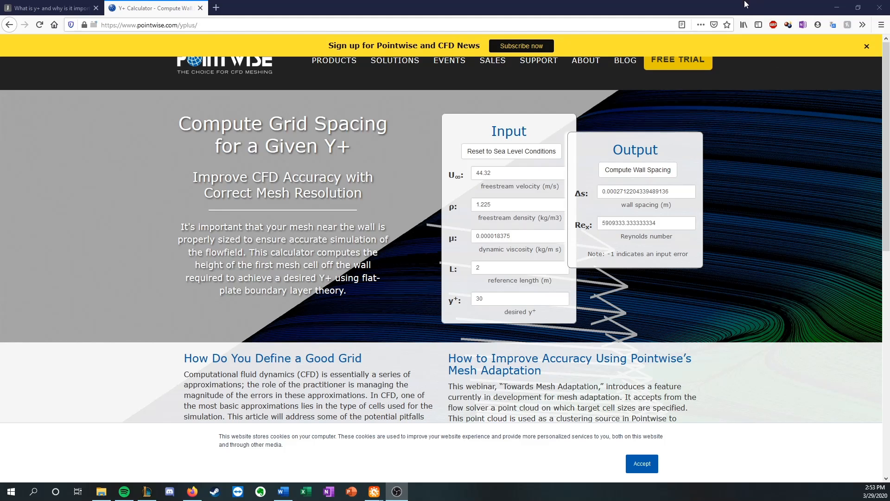
click(837, 7)
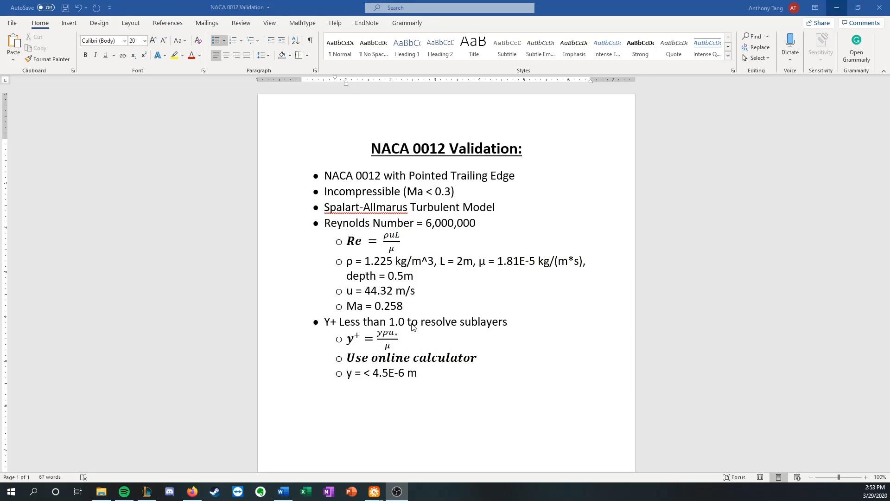
mouse_move(374, 491)
click(426, 449)
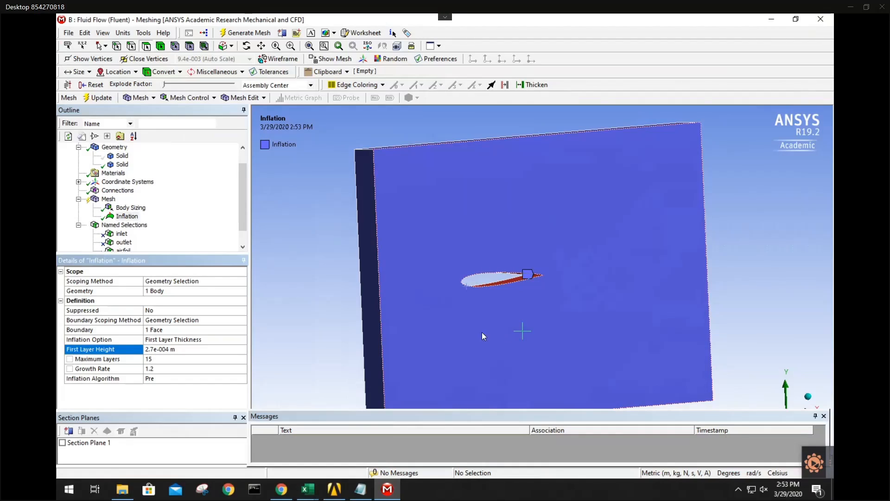
click(191, 349)
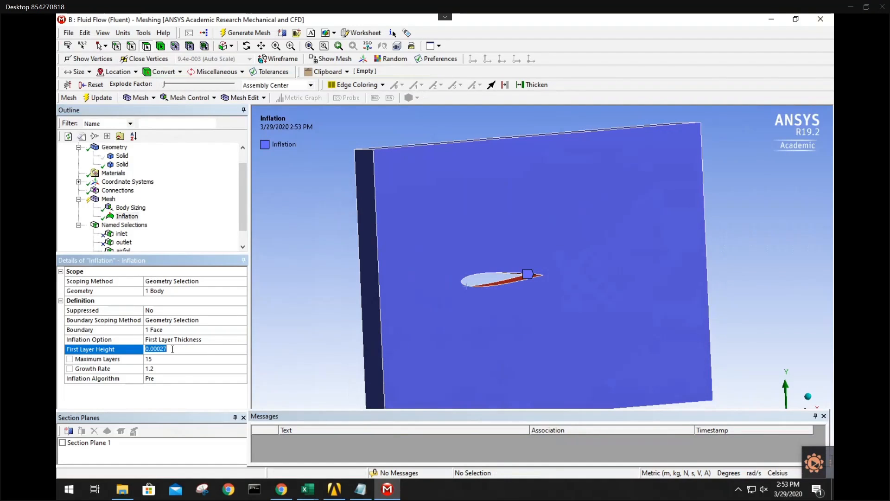
click(179, 348)
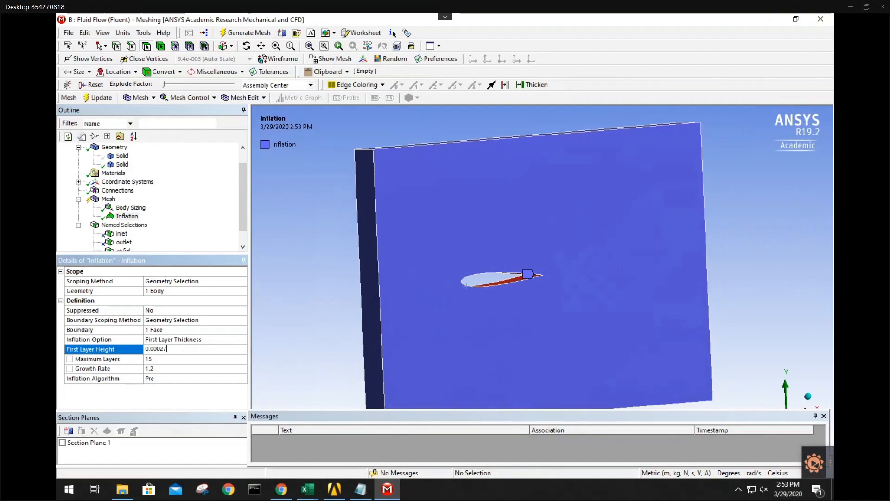
key(BackSpace)
text(8)
key(Return)
Review the body sizing and inflation settings and regenerate the mesh
click(128, 207)
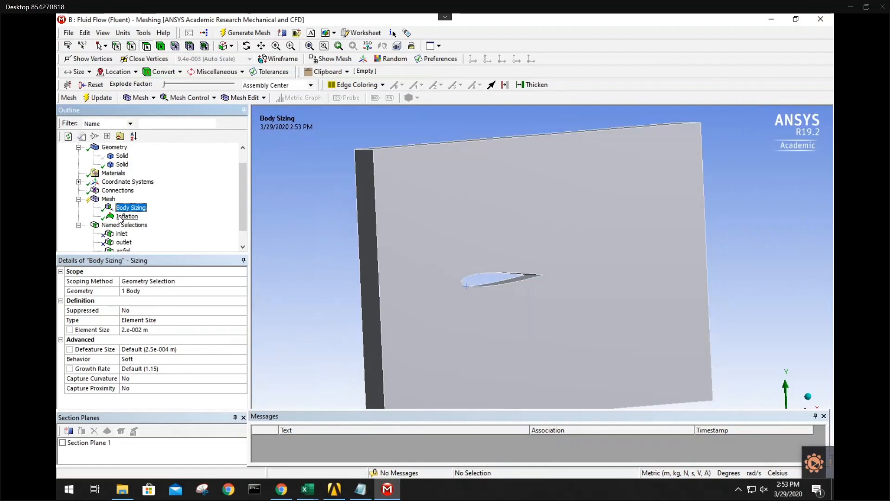
click(125, 216)
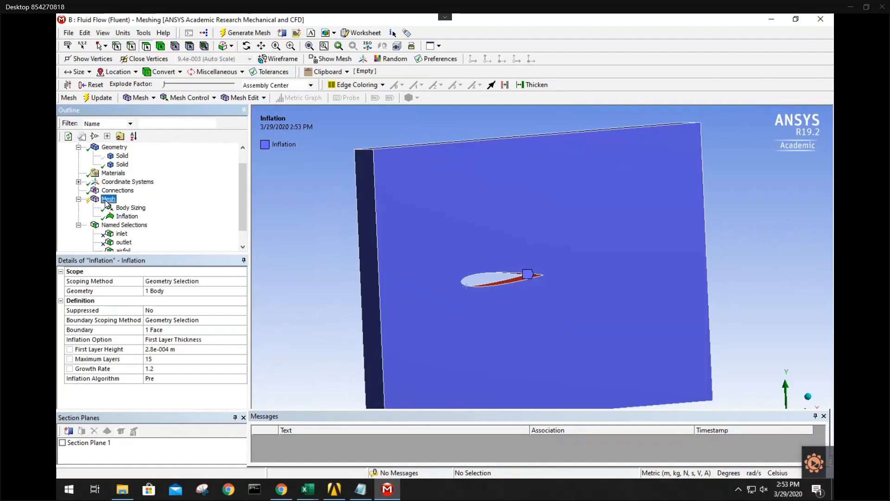
right_click(107, 200)
click(139, 243)
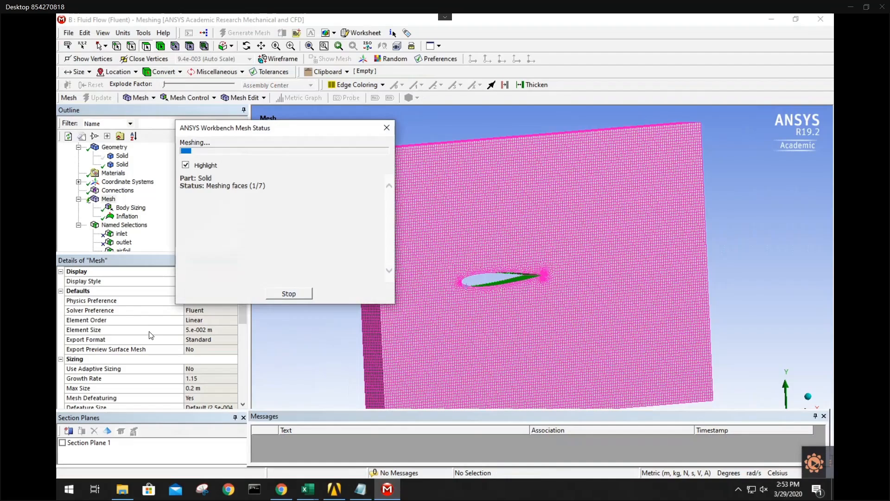
scroll(155, 341, down, 3)
scroll(185, 369, up, 3)
scroll(188, 369, down, 3)
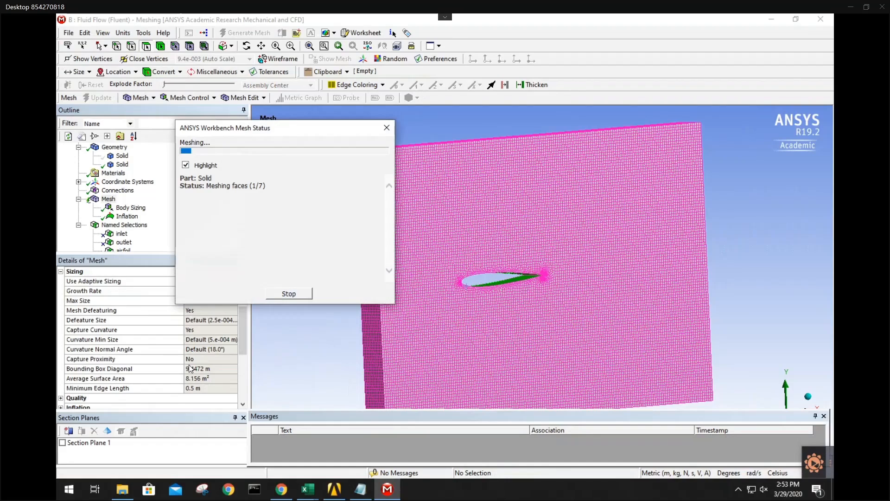
scroll(190, 368, up, 3)
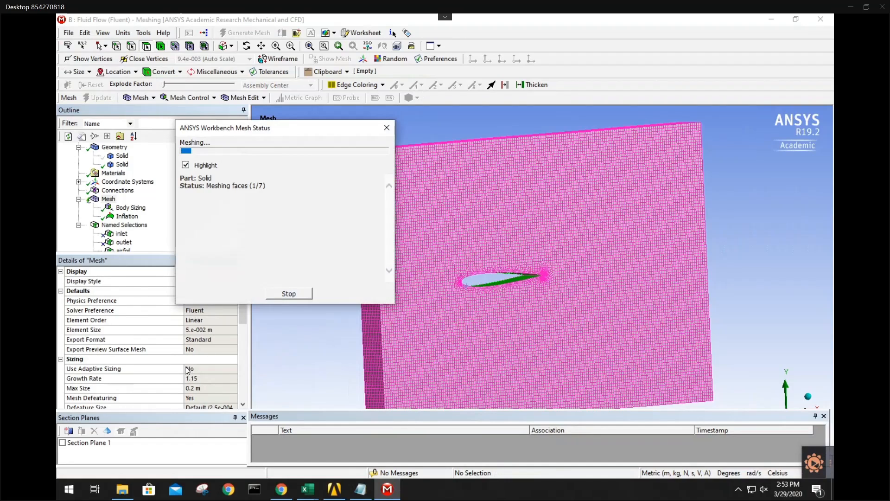
drag(302, 132, 414, 109)
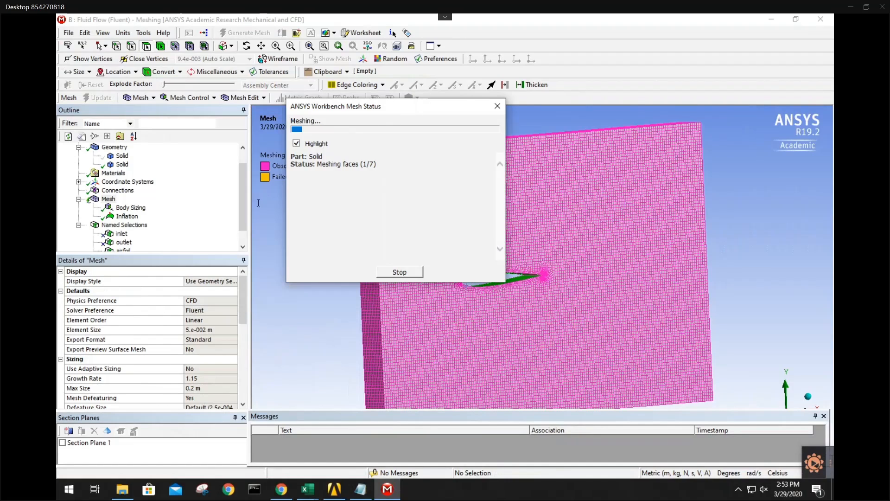
drag(244, 207, 237, 176)
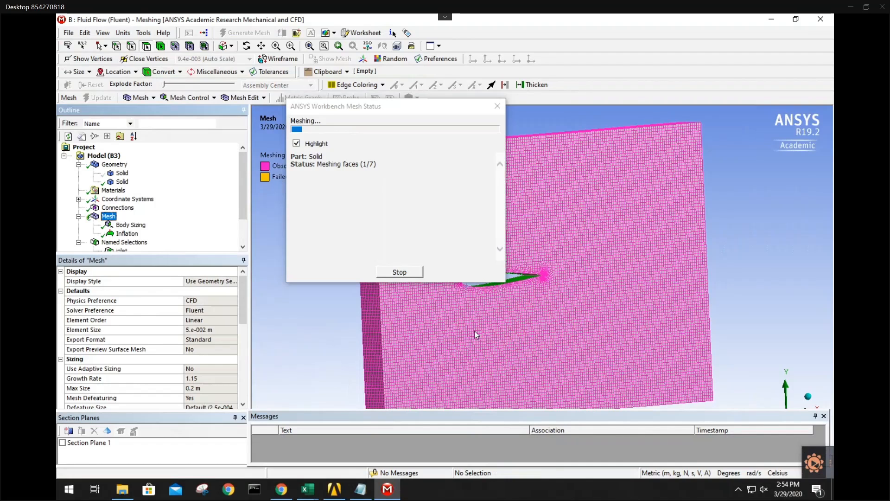
click(420, 331)
click(322, 347)
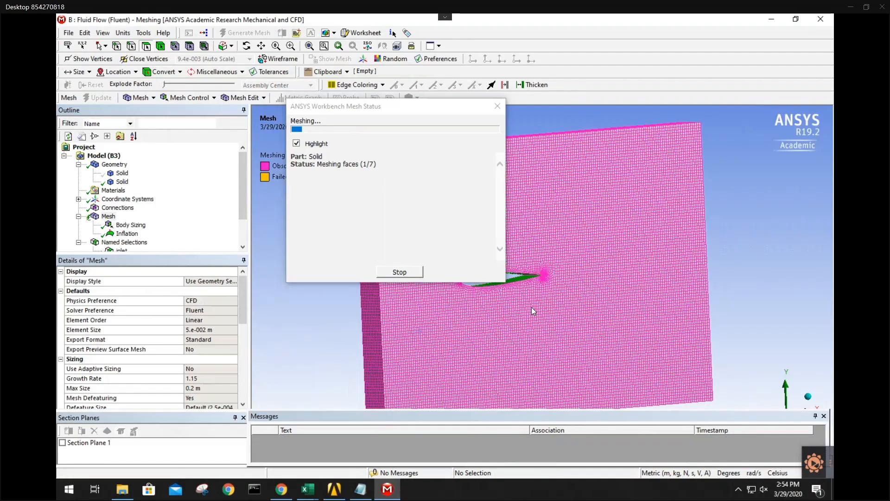
scroll(442, 351, down, 2)
scroll(491, 338, up, 5)
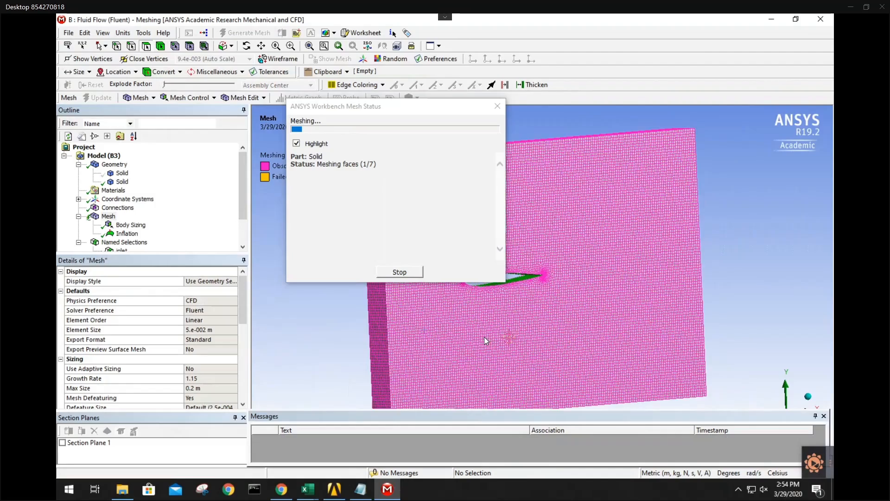
scroll(480, 338, up, 2)
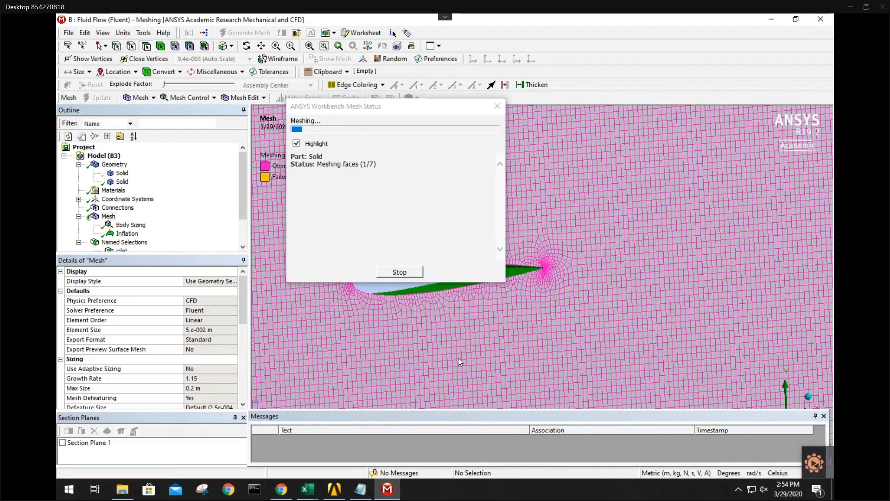
scroll(405, 349, down, 2)
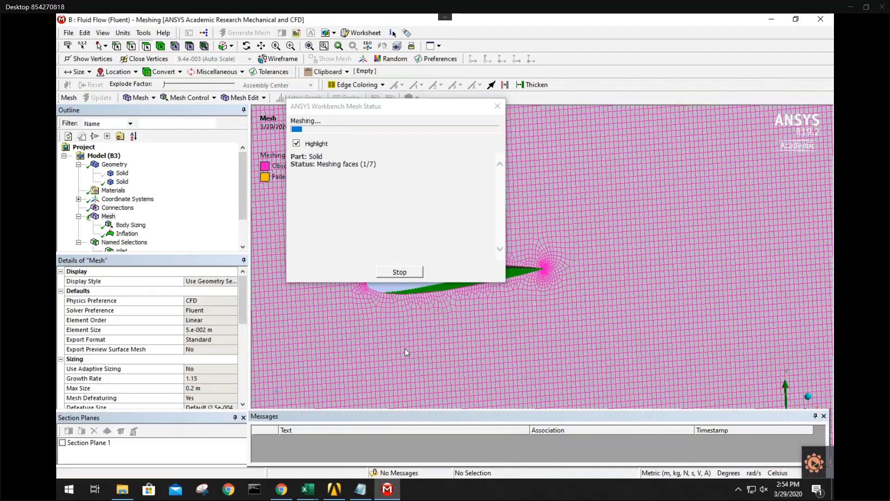
scroll(405, 349, down, 2)
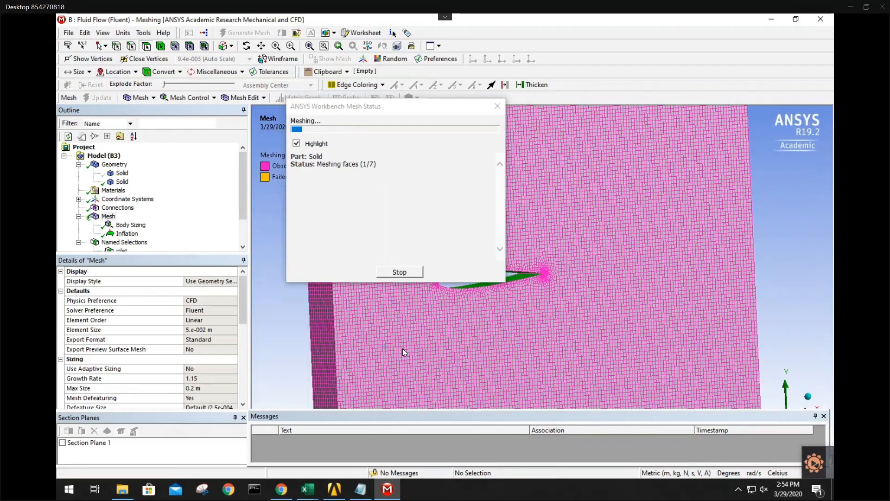
Review the body sizing settings while the mesh is generating, and return to the mesh object
scroll(402, 349, down, 3)
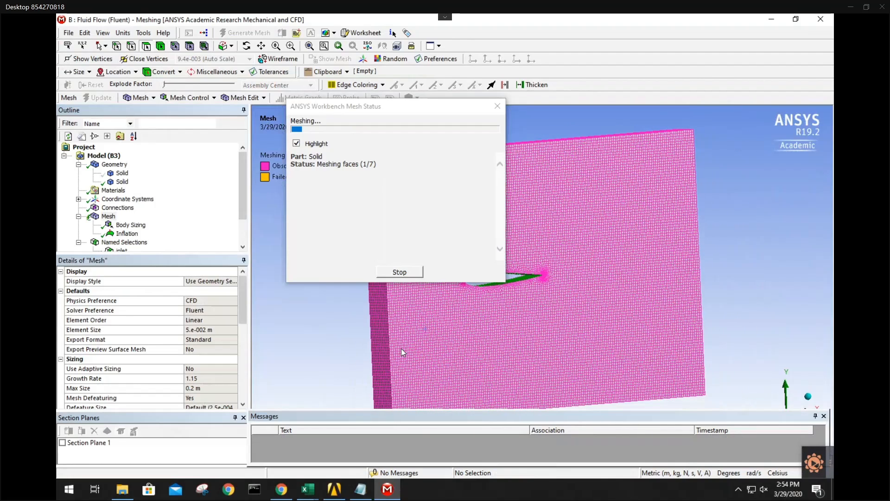
click(131, 225)
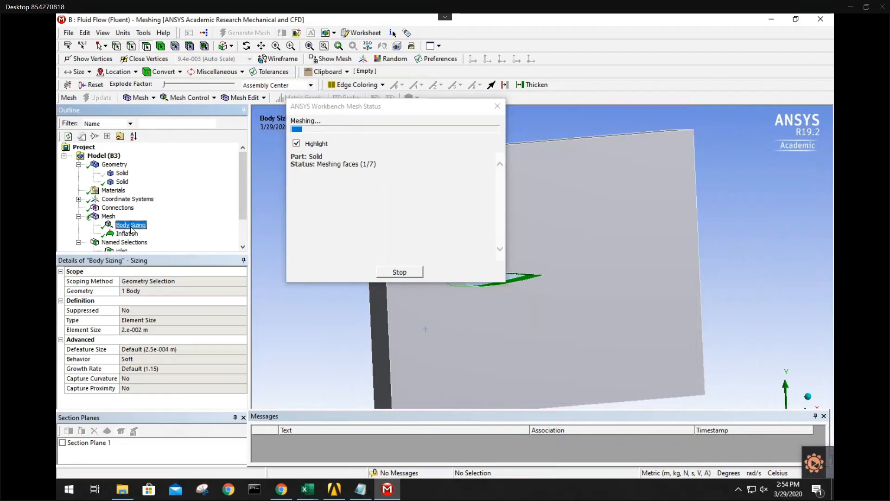
click(304, 337)
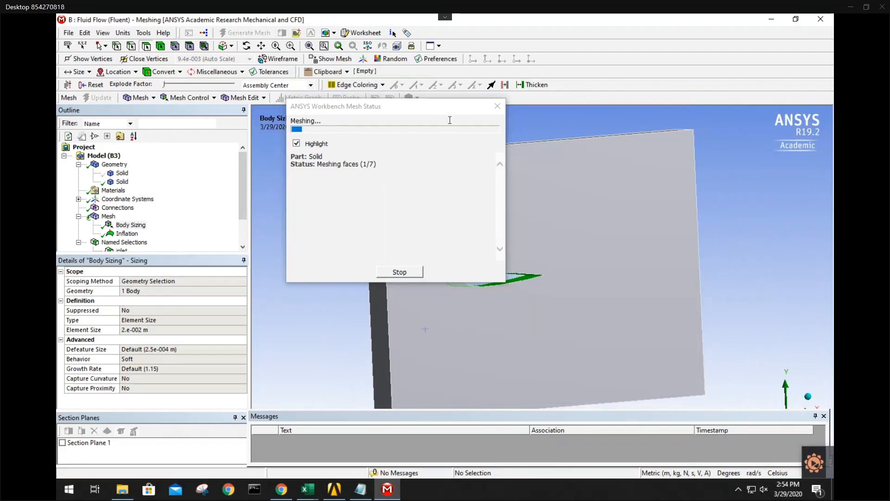
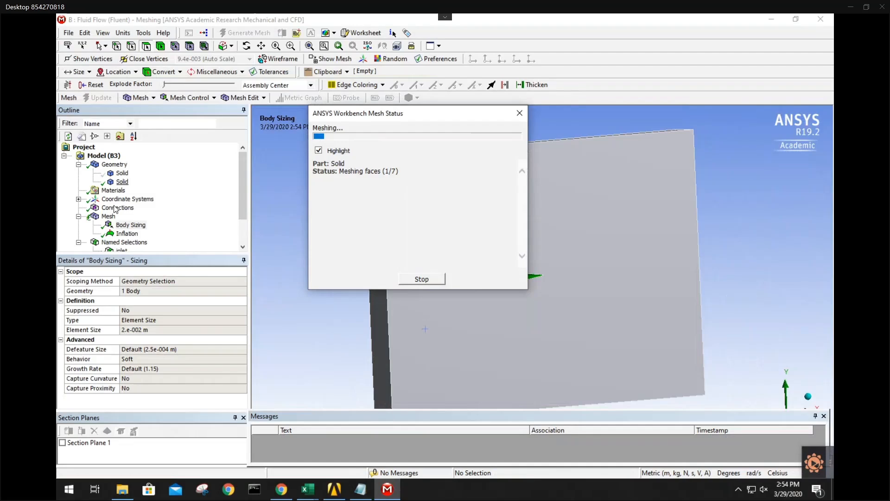
click(109, 217)
drag(414, 120, 312, 204)
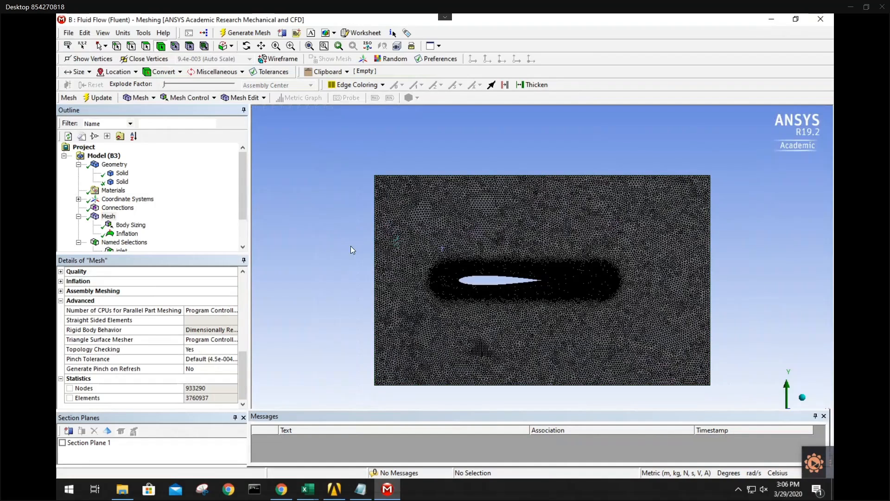
Tilt the finished mesh and check which type is assigned to the body sizing control
mouse_move(381, 269)
middle_down()
mouse_move(411, 274)
mouse_move(296, 257)
middle_up()
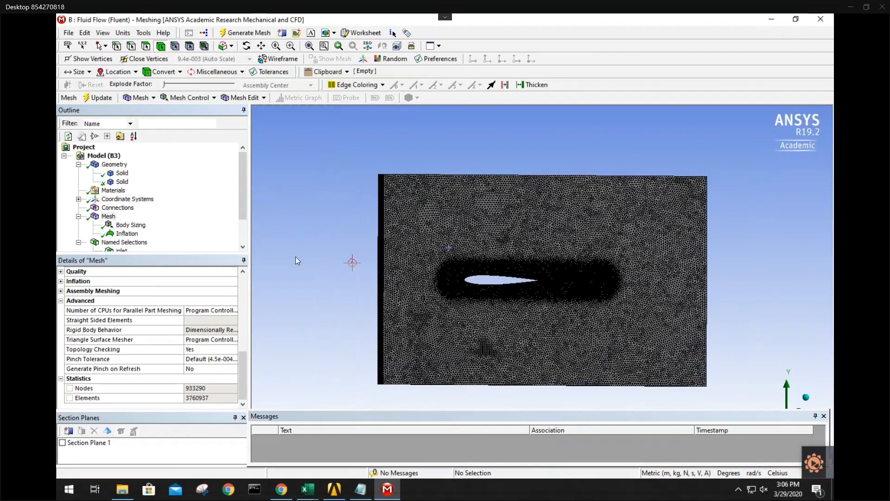
click(133, 225)
click(242, 321)
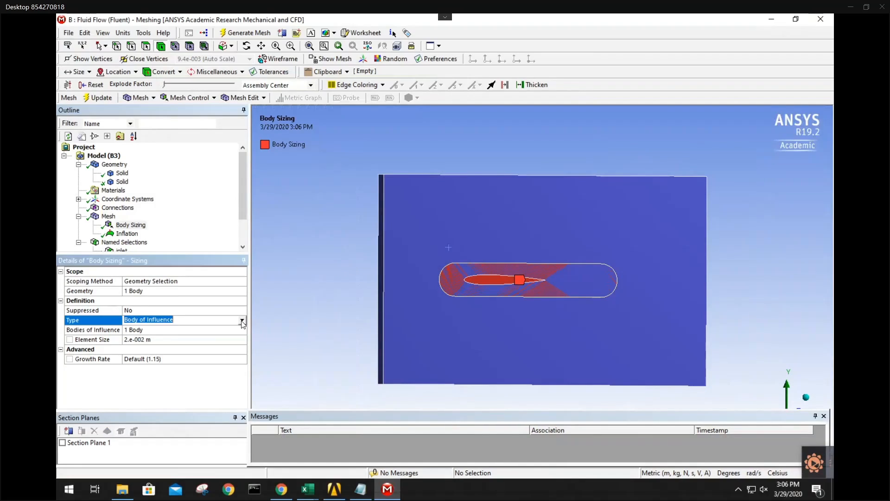
click(242, 320)
click(313, 291)
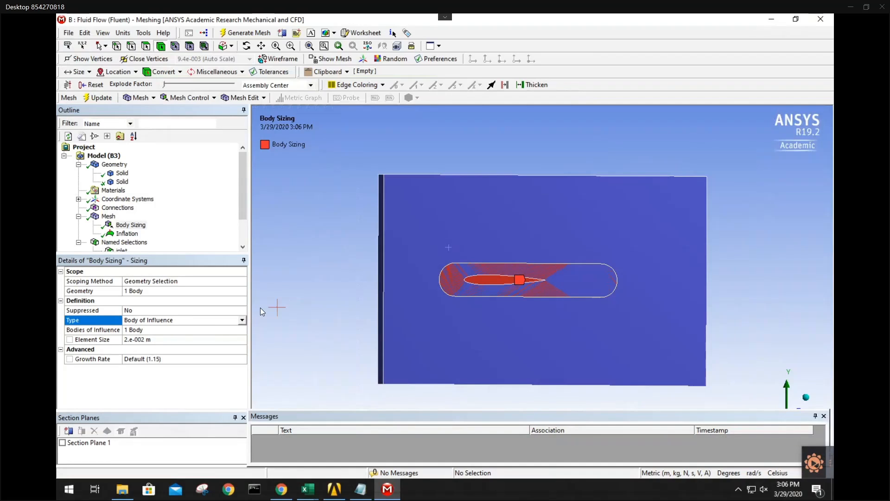
Compare the influence body and the flow domain body with the refined region of the generated mesh
click(121, 181)
click(122, 173)
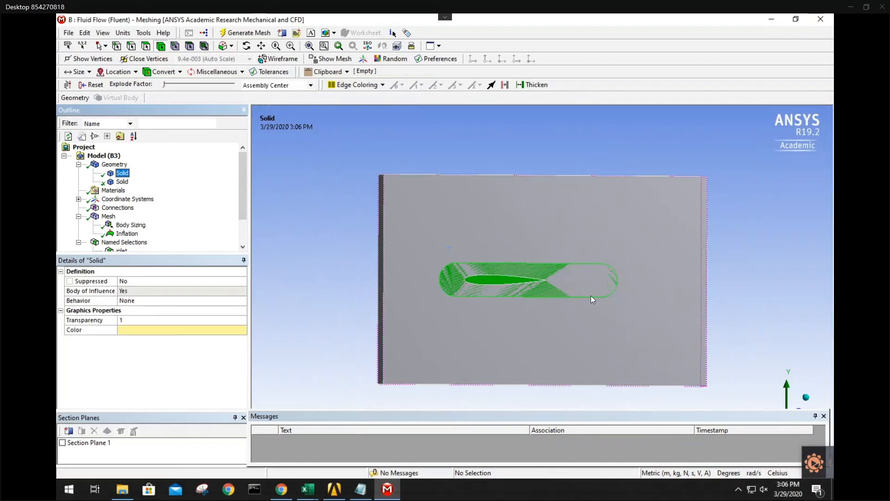
click(121, 182)
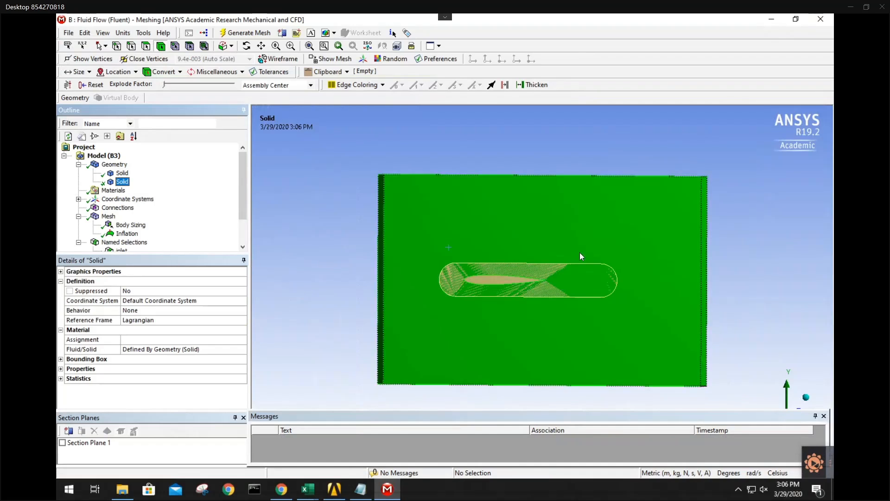
click(108, 216)
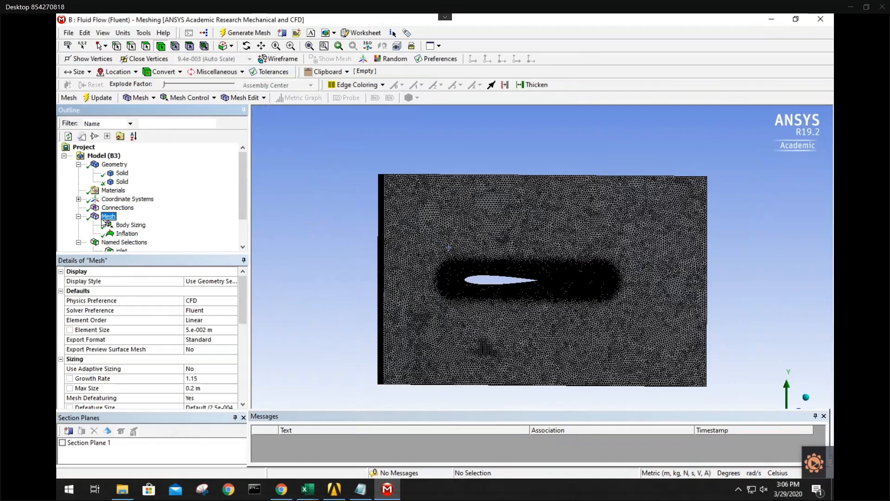
middle_drag(536, 258, 529, 280)
Hide the solid body of influence surrounding the airfoil and display the mesh
click(121, 182)
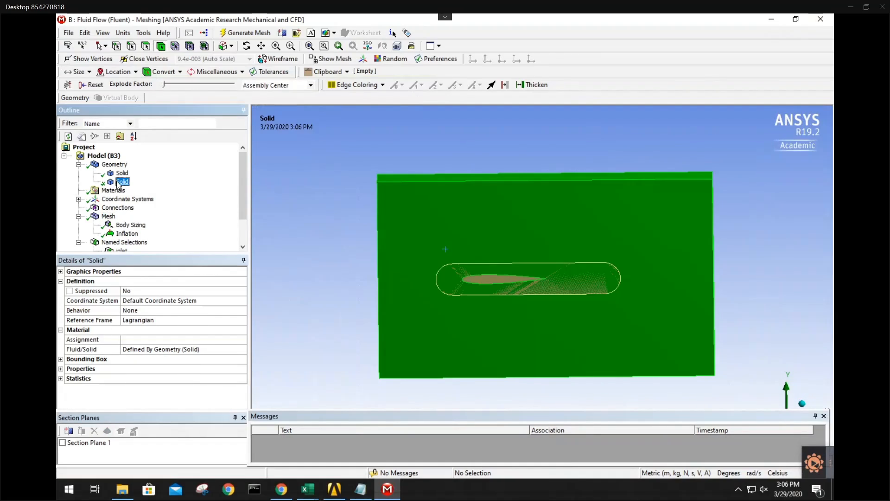
click(120, 174)
right_click(121, 174)
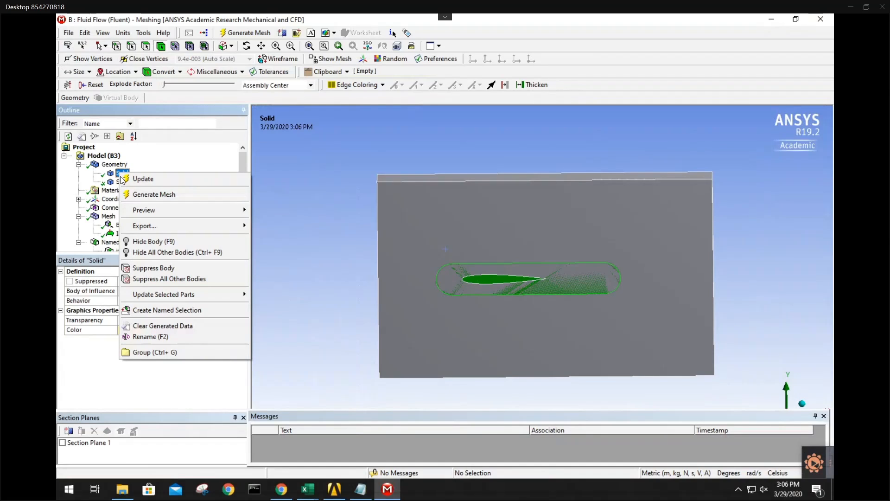
click(184, 242)
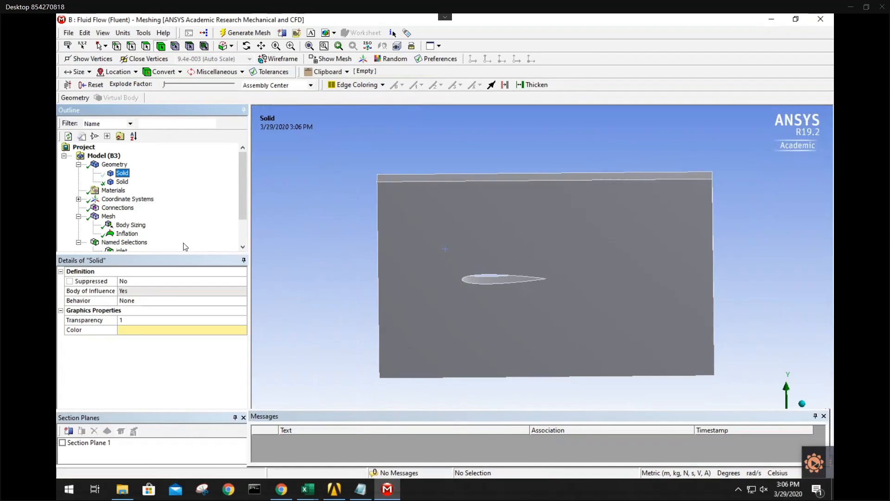
click(108, 216)
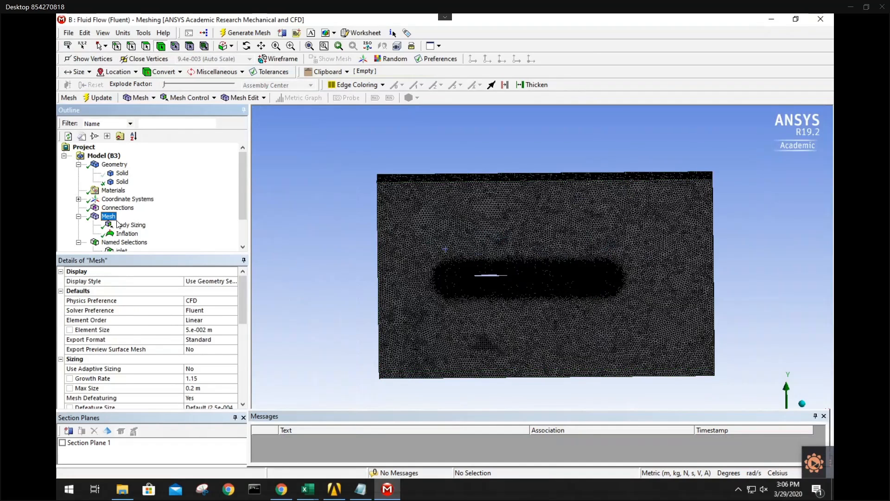
Review the body sizing's element size and the two solid bodies it relates to, and return to the mesh
click(130, 225)
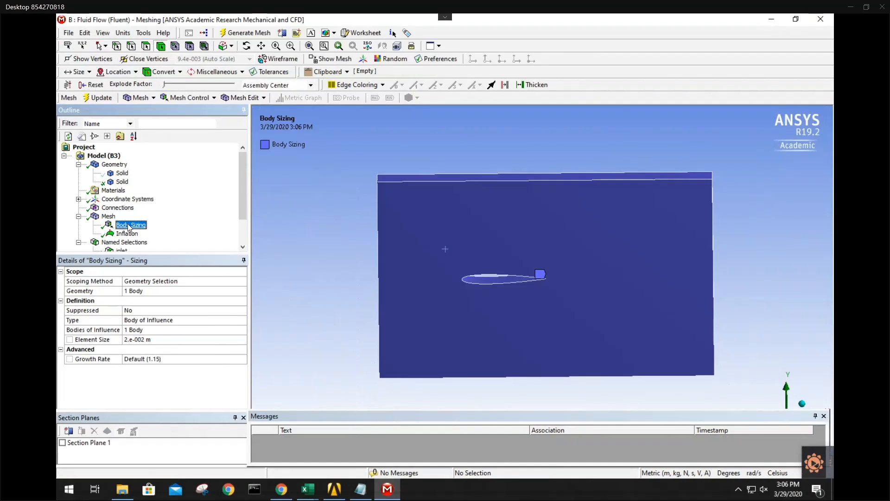
click(161, 341)
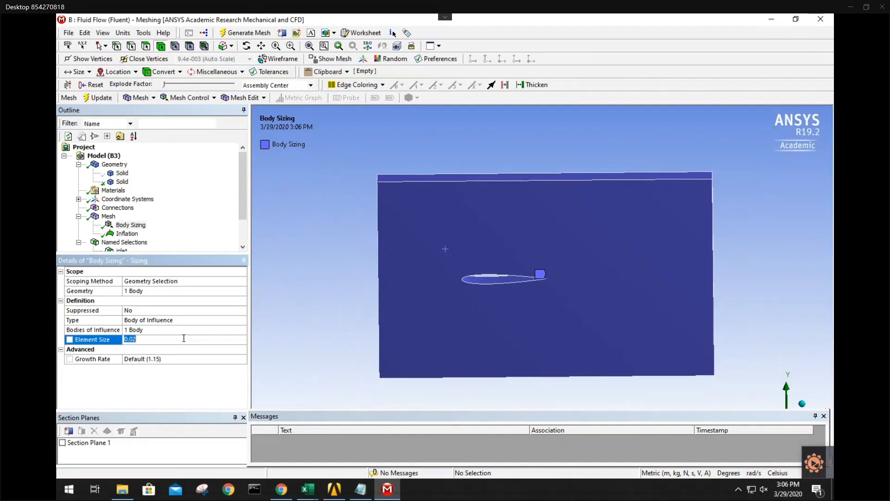
click(121, 175)
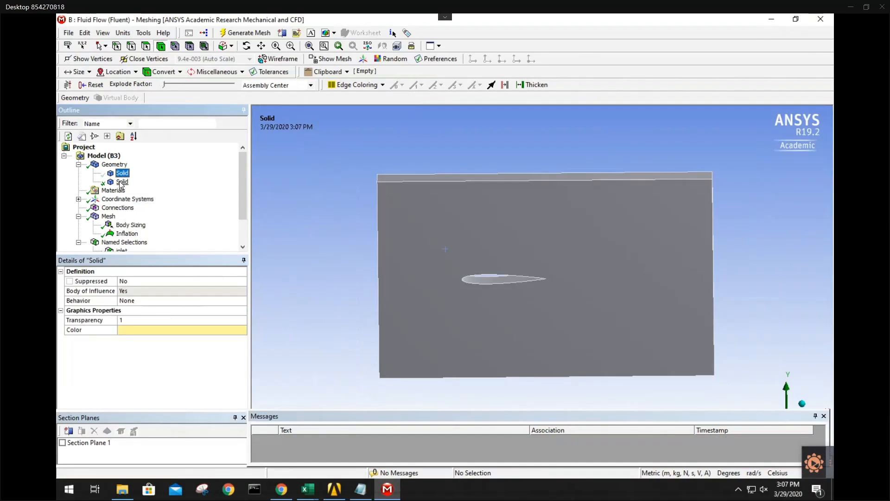
click(122, 181)
click(109, 216)
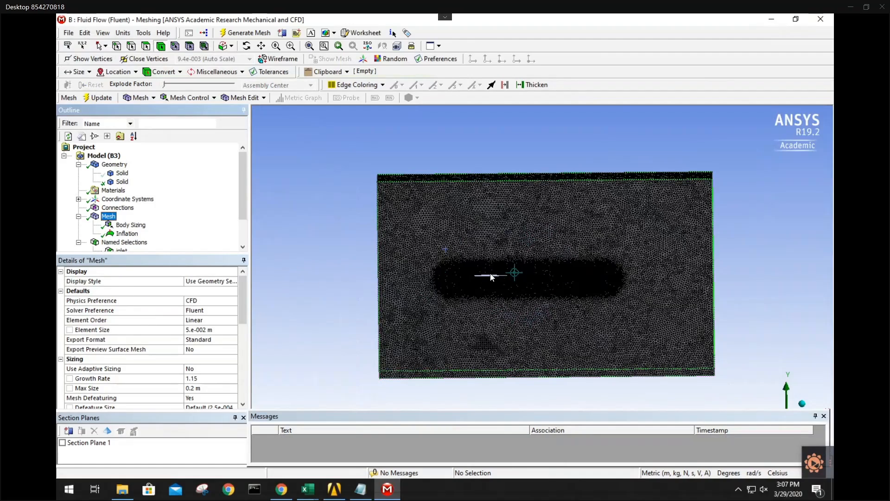
Orient the mesh face-on and examine the refined elements surrounding the airfoil
middle_drag(533, 274, 534, 251)
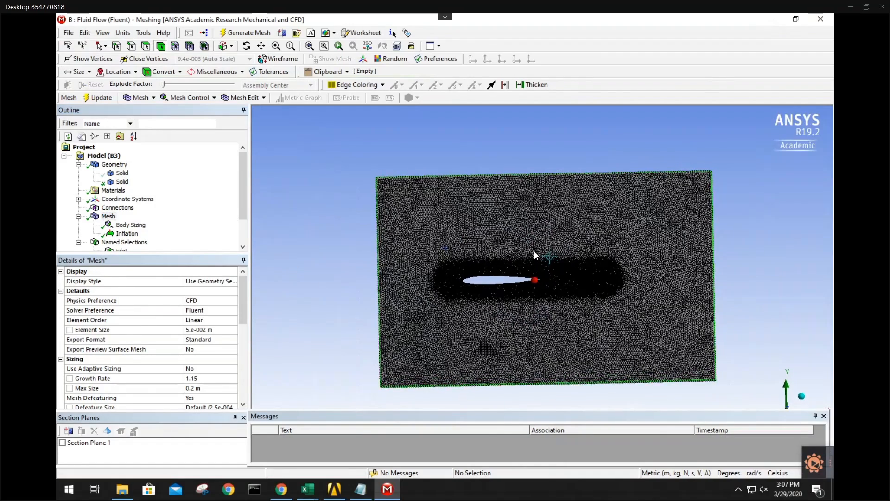
right_click(352, 281)
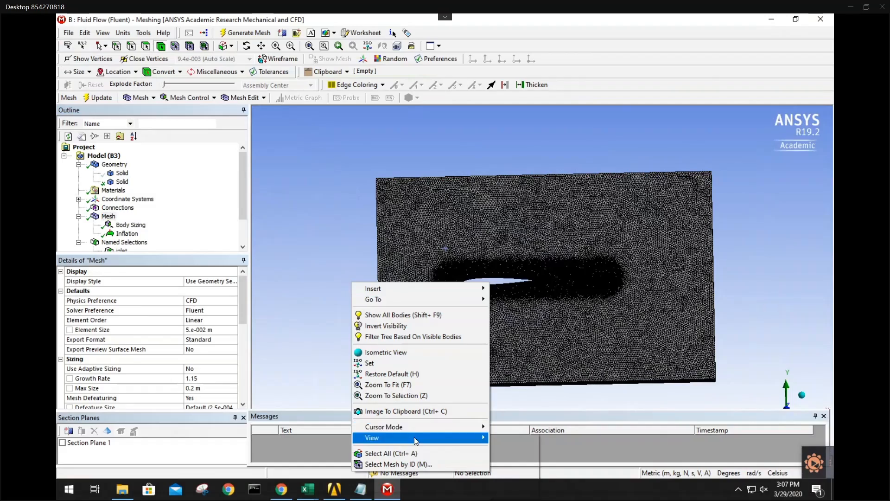
mouse_move(415, 440)
click(503, 438)
scroll(461, 275, up, 5)
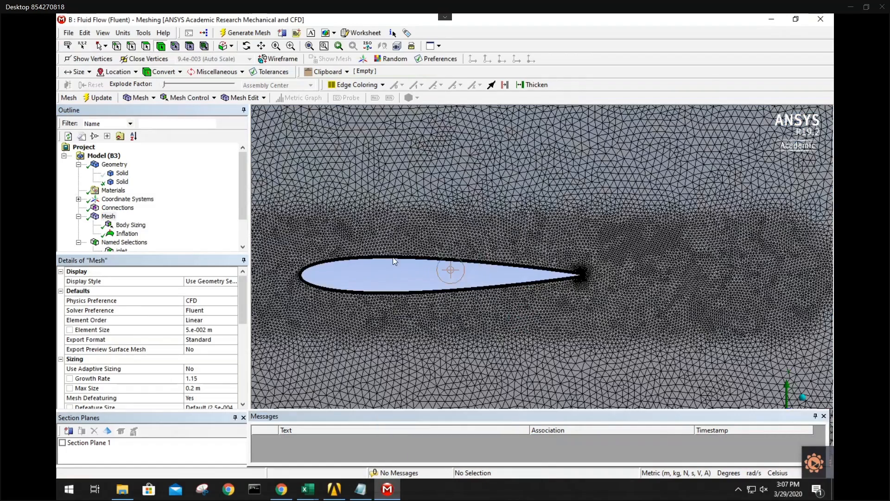
scroll(393, 257, up, 3)
scroll(510, 269, down, 3)
scroll(465, 250, up, 5)
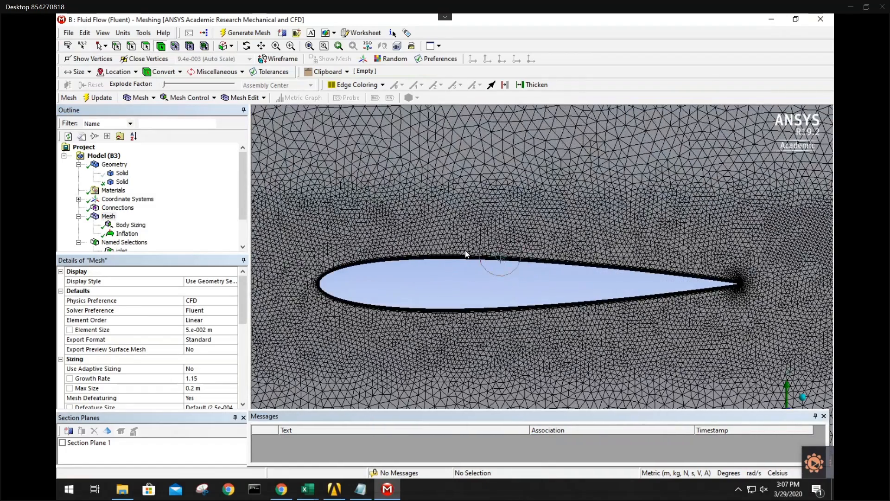
Review the inflation settings and examine the inflation layers along the airfoil's upper surface up close
click(127, 233)
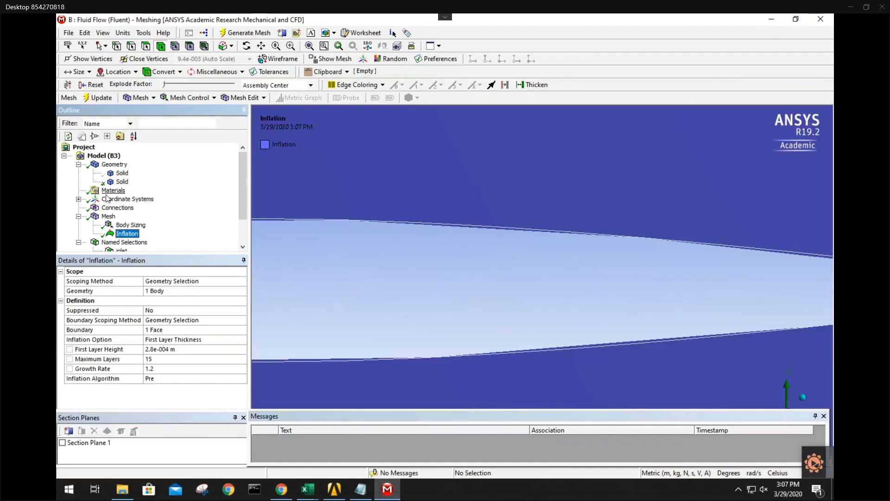
click(106, 218)
ctrl+middle_drag(373, 254, 403, 312)
scroll(397, 273, up, 9)
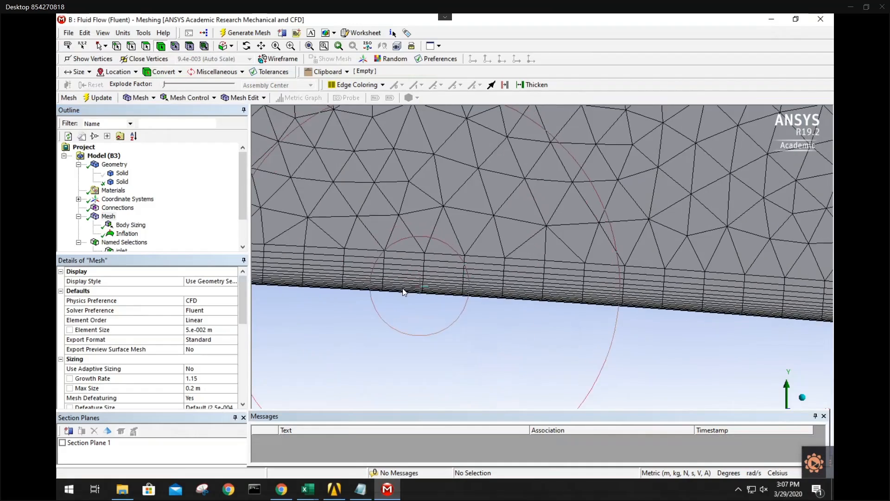
scroll(422, 313, up, 3)
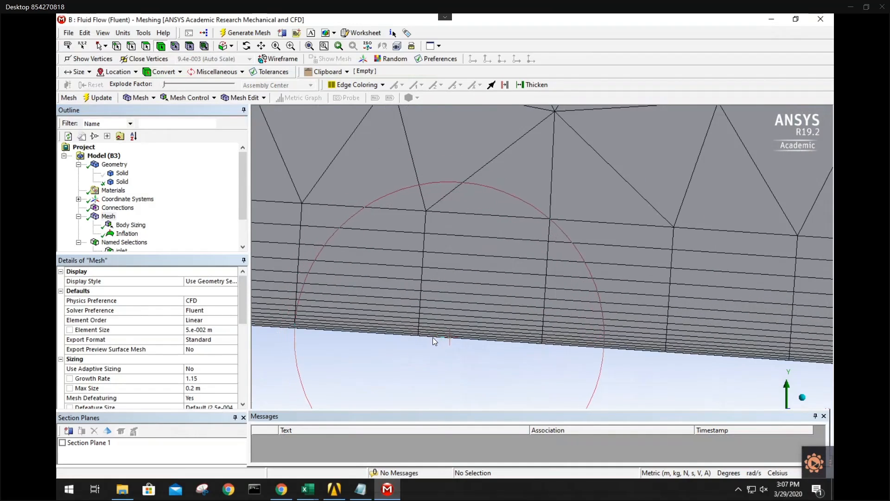
scroll(433, 338, down, 3)
scroll(433, 336, down, 5)
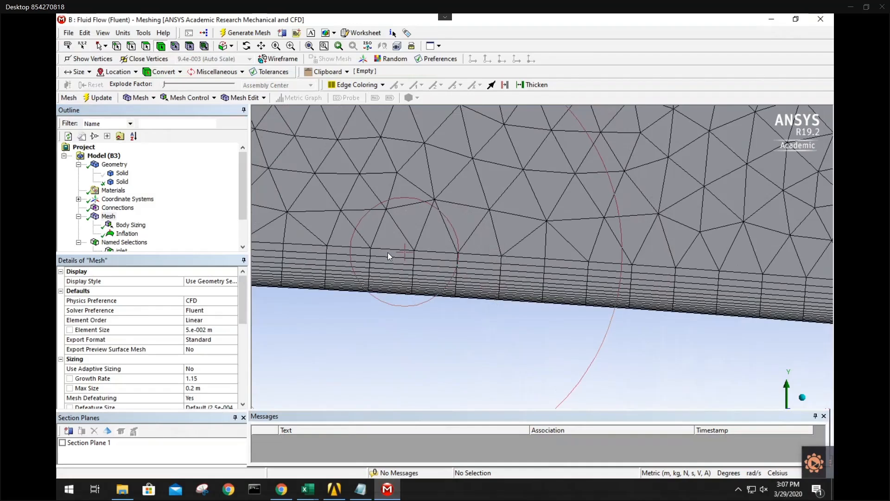
scroll(388, 252, down, 2)
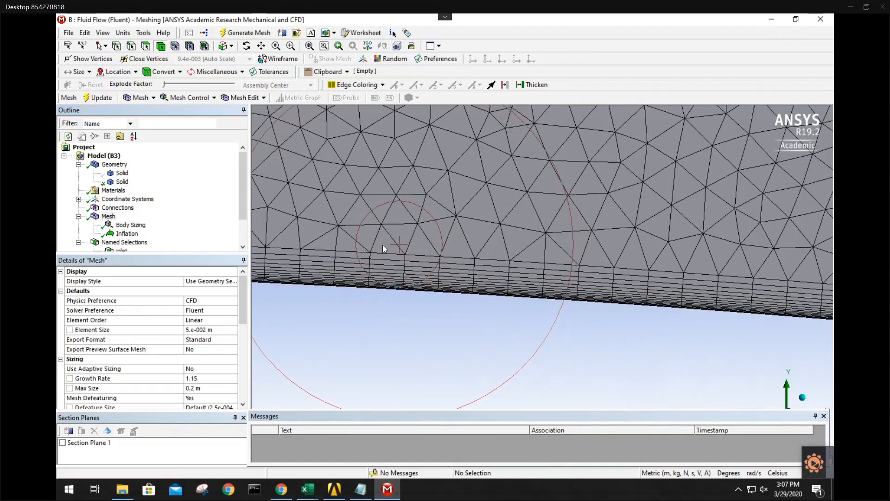
scroll(383, 244, down, 1)
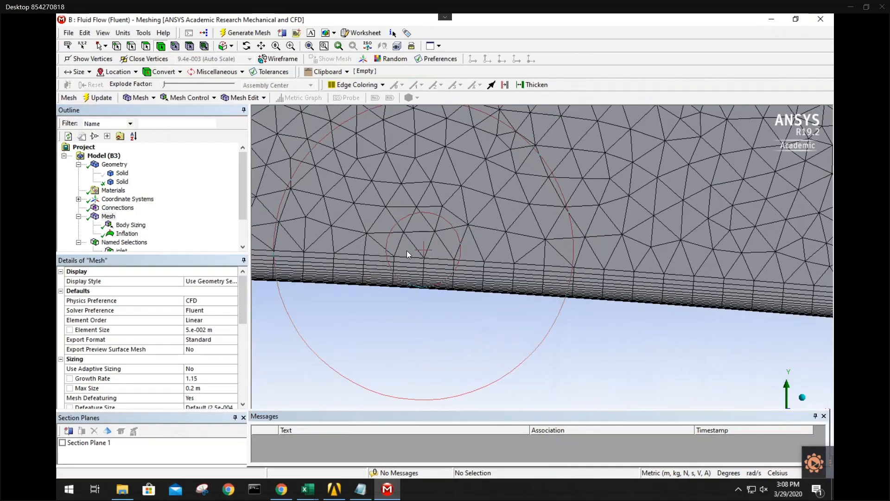
scroll(511, 269, down, 3)
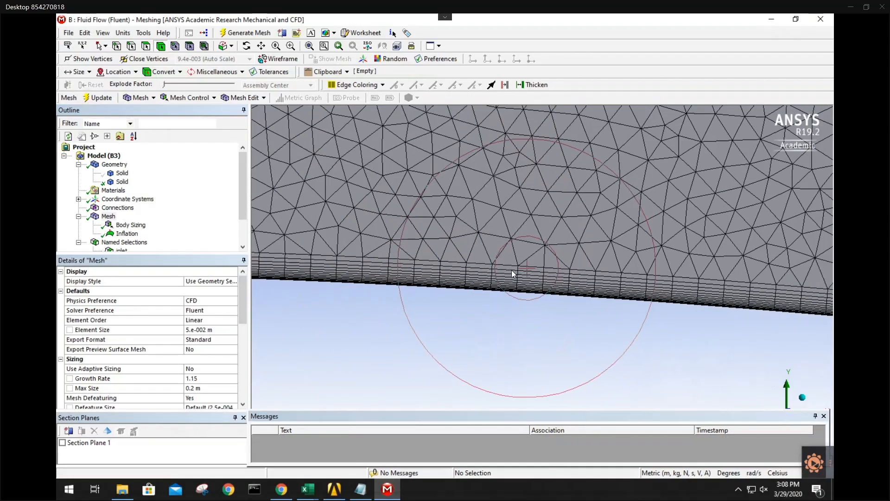
Follow the airfoil's surface to the trailing edge and examine the inflation layers and mesh refinement there
ctrl+middle_drag(729, 294, 430, 204)
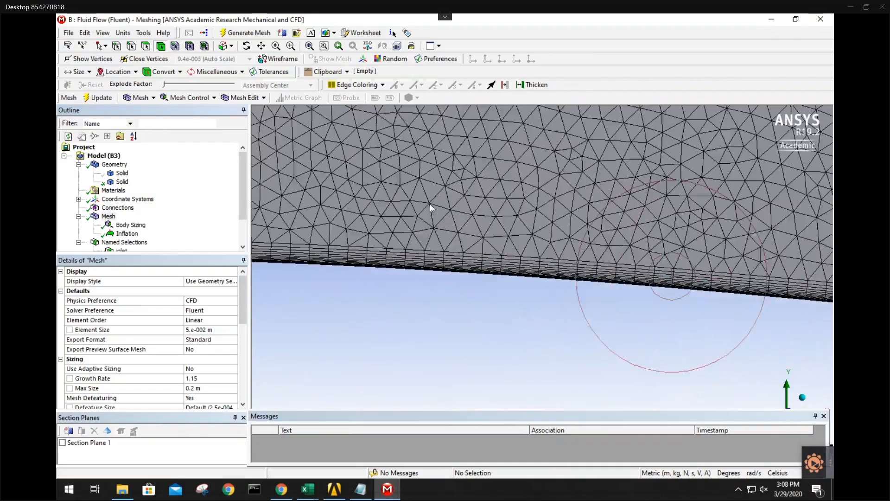
ctrl+middle_drag(735, 299, 446, 302)
ctrl+middle_drag(706, 305, 505, 295)
ctrl+middle_drag(621, 299, 543, 296)
scroll(563, 290, up, 5)
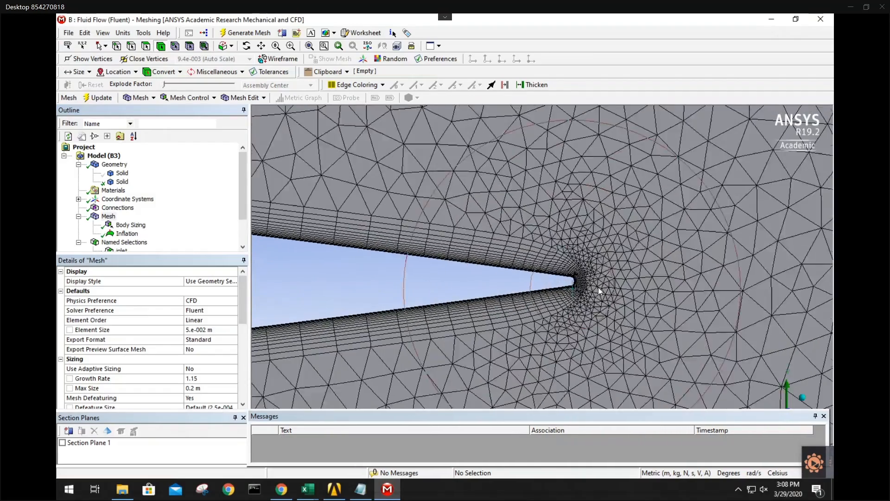
ctrl+middle_drag(605, 280, 506, 296)
scroll(451, 252, up, 4)
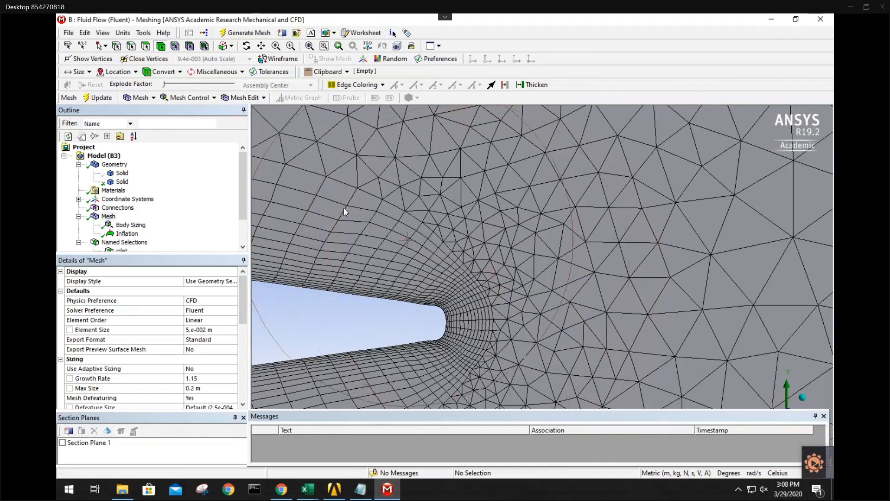
scroll(305, 166, down, 7)
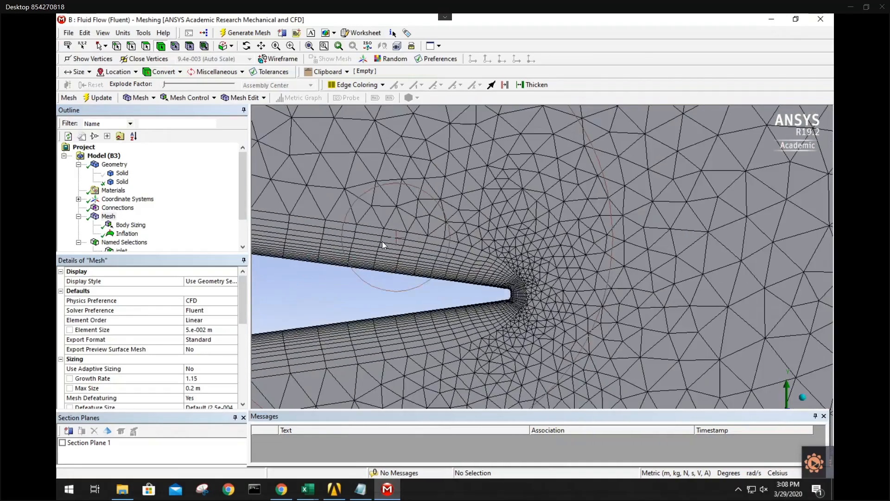
scroll(386, 252, down, 3)
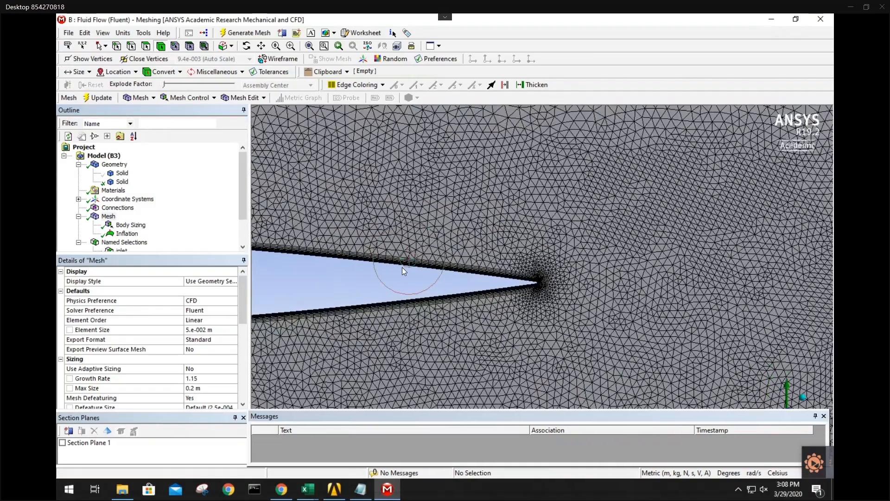
Check the node and element counts in the mesh statistics with the whole domain in view
scroll(404, 270, down, 3)
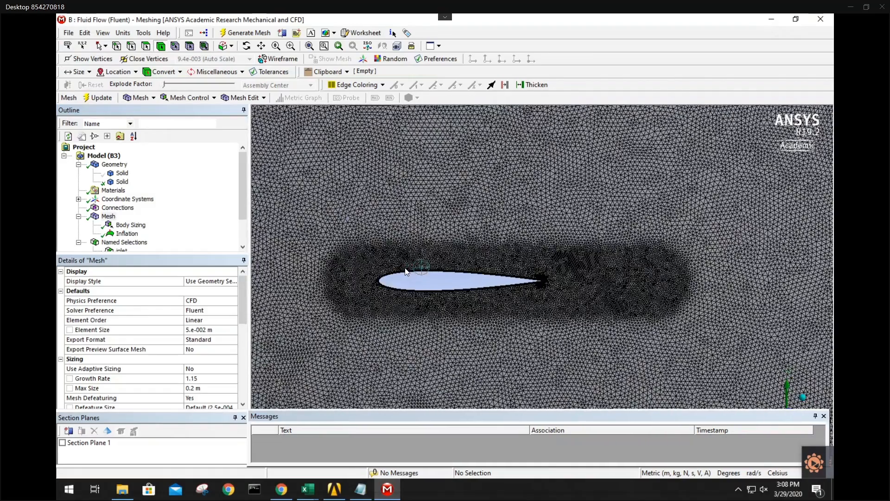
scroll(392, 272, down, 3)
scroll(121, 234, down, 2)
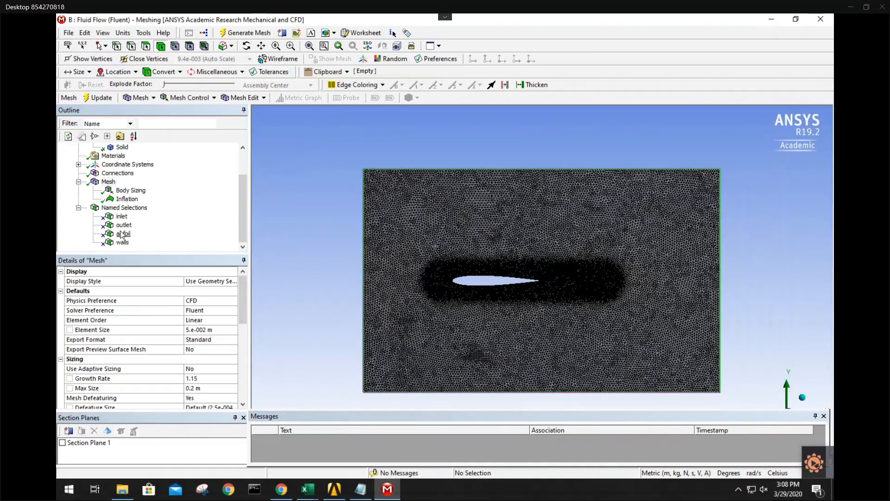
scroll(144, 391, down, 5)
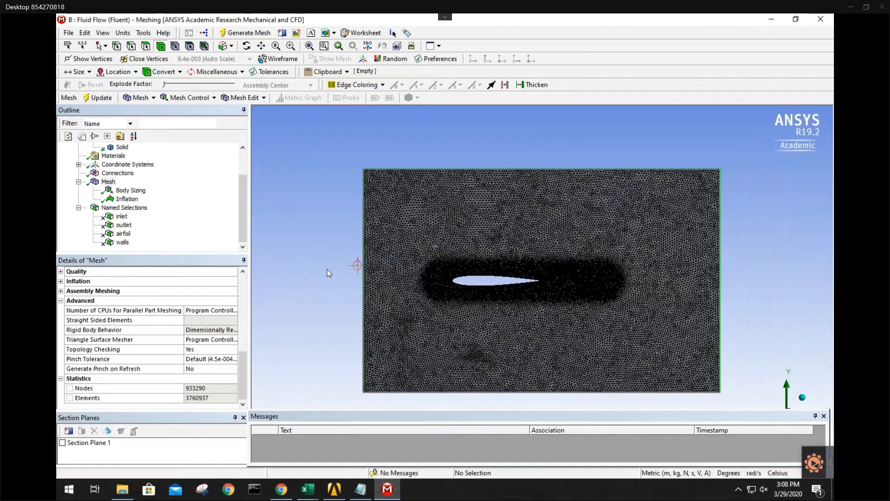
Inspect the meshed domain at an angle and the airfoil region in the front and back views
middle_drag(363, 290, 479, 243)
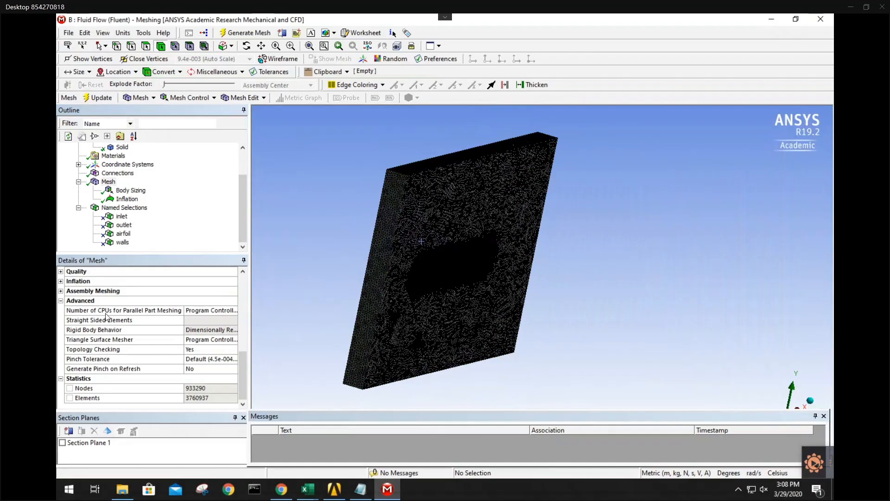
middle_drag(293, 297, 362, 294)
right_click(546, 287)
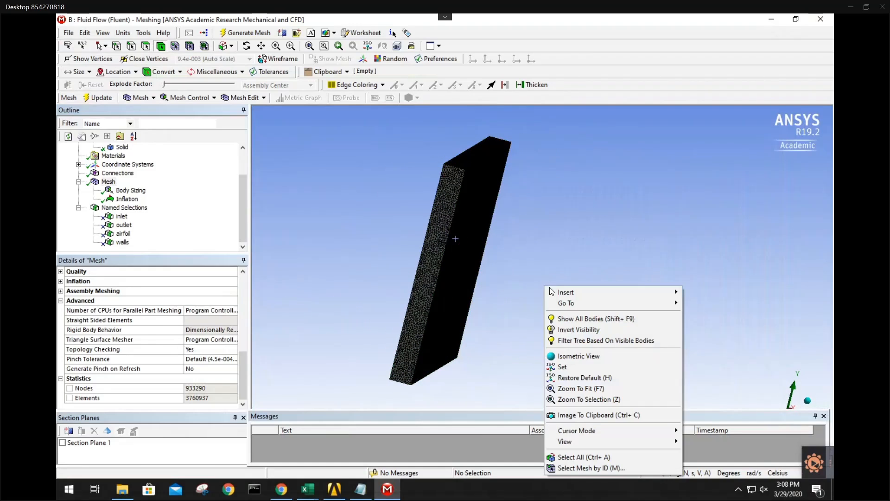
mouse_move(599, 441)
click(708, 388)
scroll(546, 340, up, 3)
right_click(546, 340)
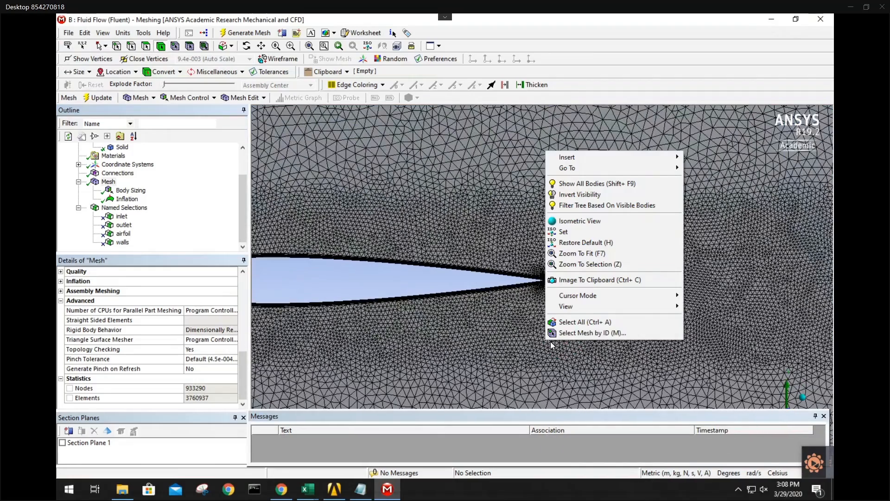
mouse_move(587, 307)
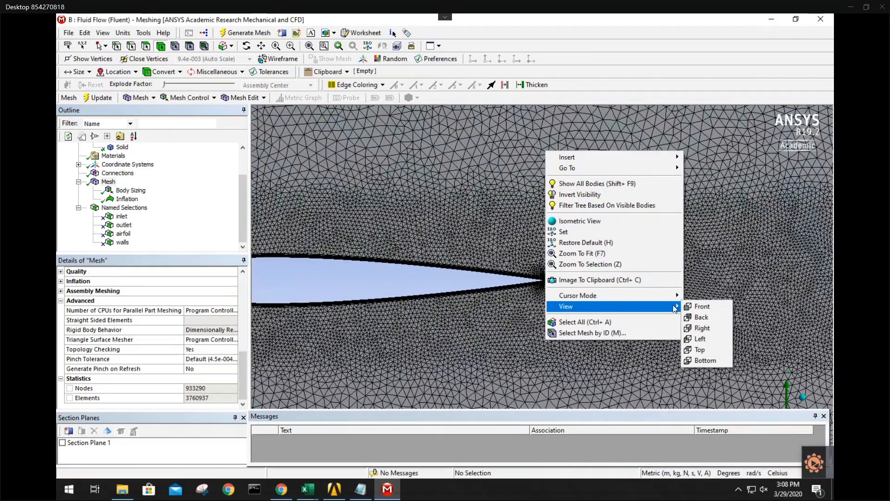
click(702, 321)
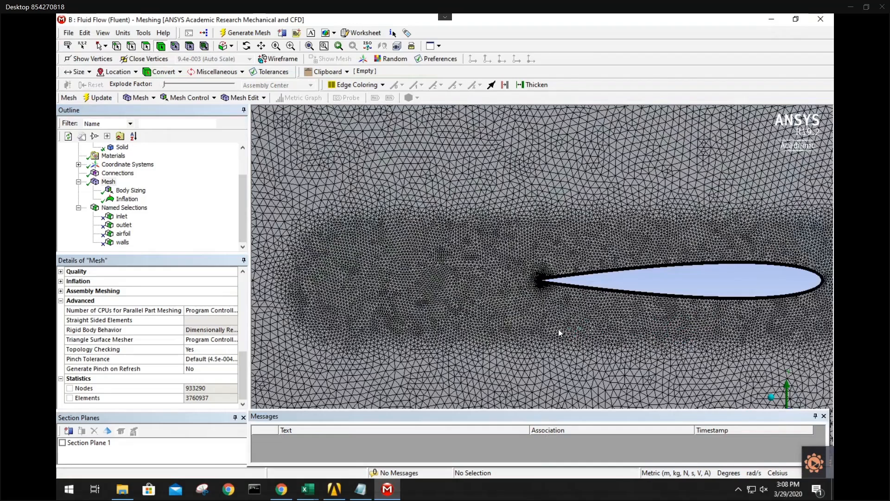
Create a section plane in the right view, cutting lengthwise through the middle of the domain's thickness
right_click(558, 330)
mouse_move(611, 298)
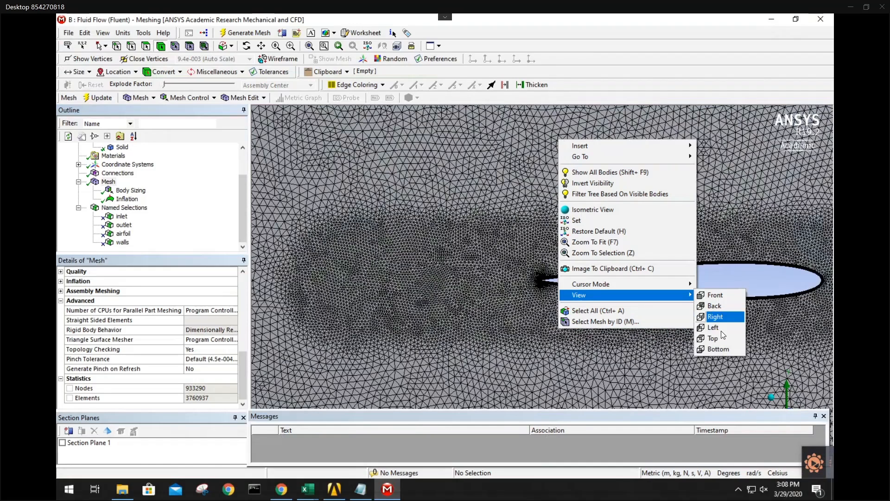
click(716, 317)
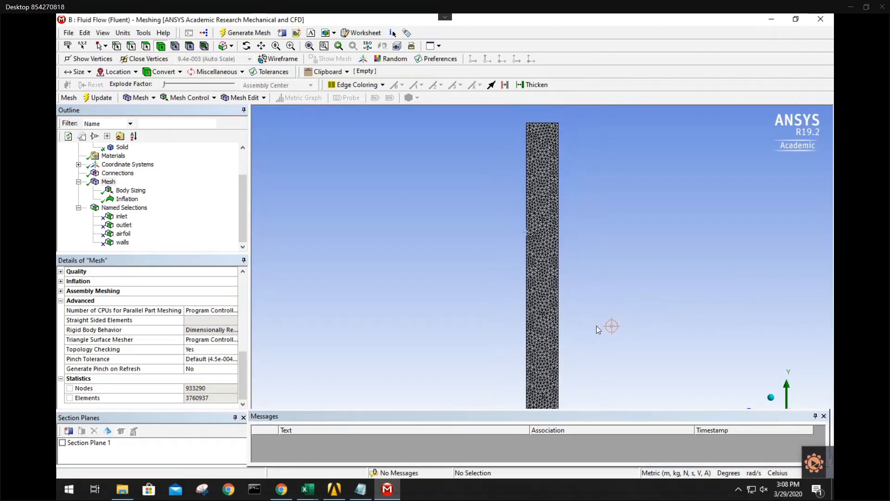
click(70, 431)
drag(542, 180, 541, 377)
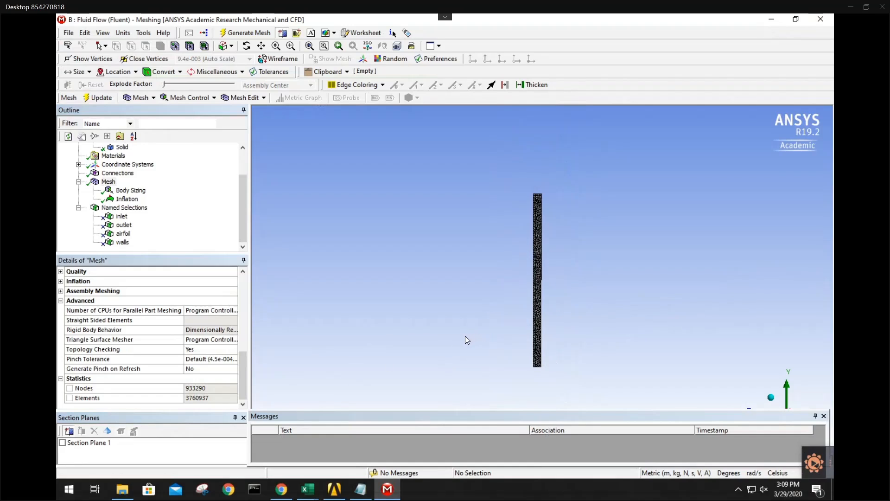
Examine the cross-section mesh around the airfoil, including the inflation layers and the refined body-of-influence region
middle_drag(563, 330, 545, 294)
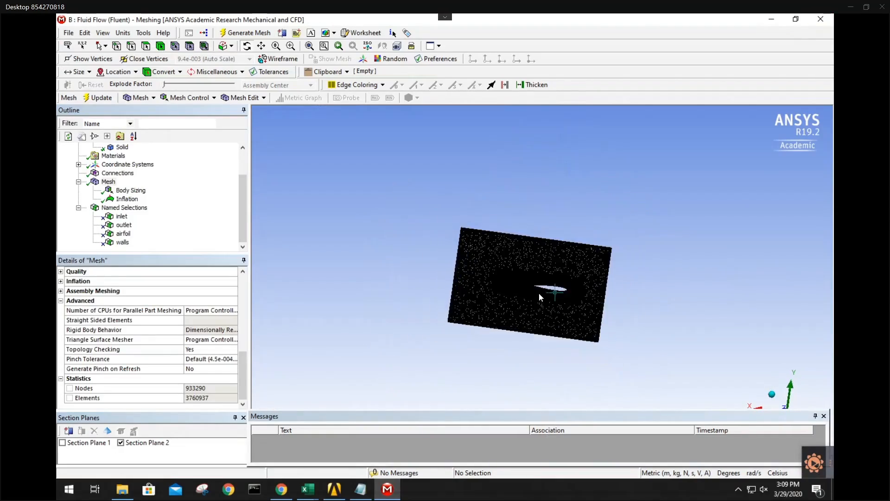
scroll(545, 293, up, 5)
scroll(541, 311, up, 3)
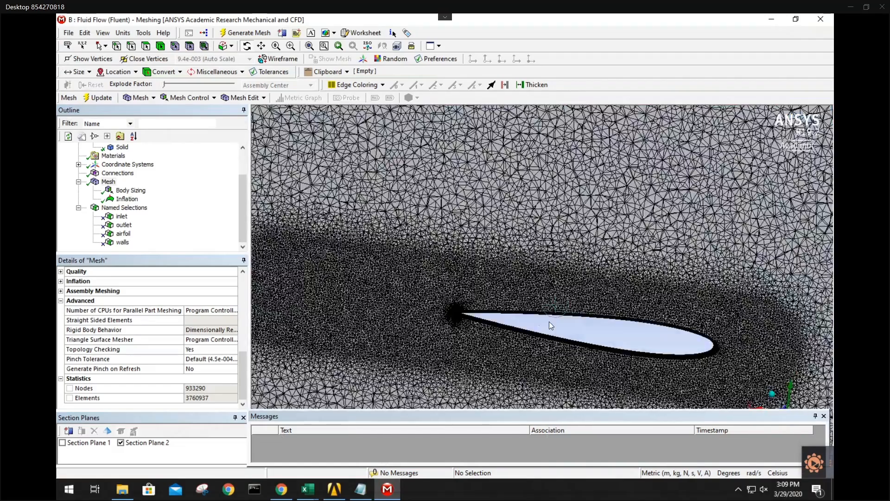
scroll(490, 258, up, 3)
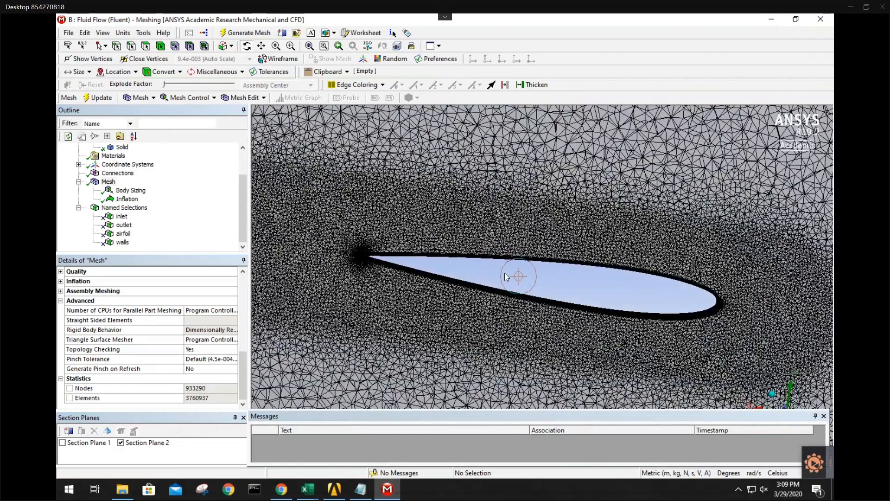
scroll(503, 274, up, 4)
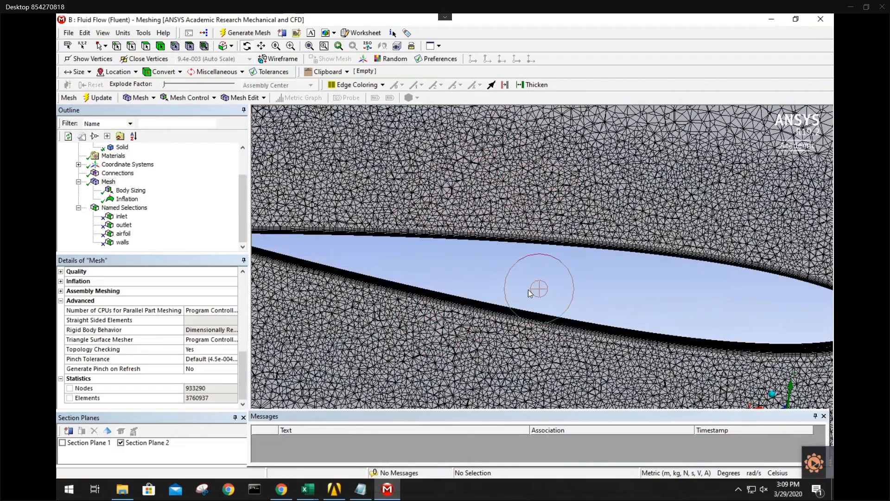
scroll(528, 289, down, 3)
scroll(517, 302, down, 3)
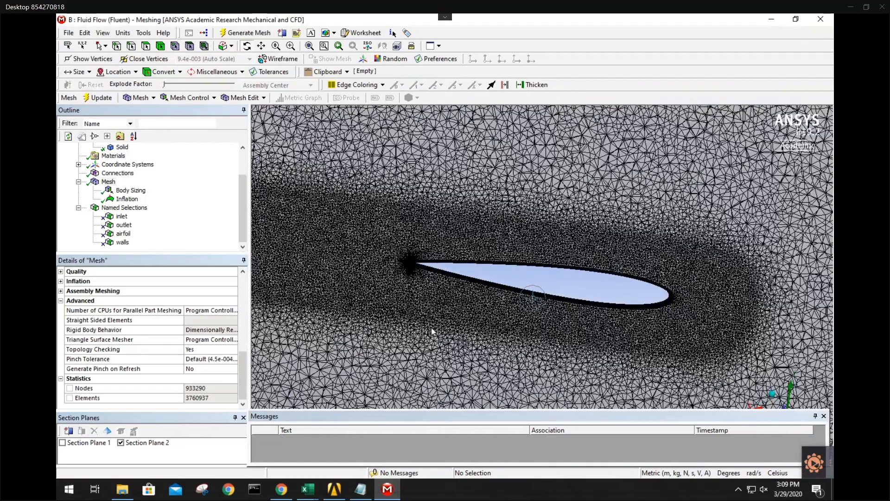
scroll(377, 307, down, 2)
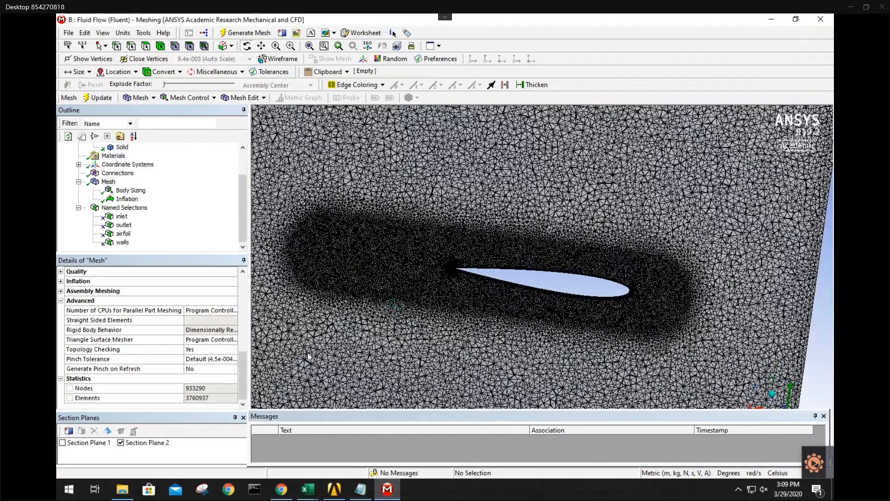
Turn off Section Plane 2 and return the full mesh to the front view
click(121, 443)
scroll(443, 337, down, 5)
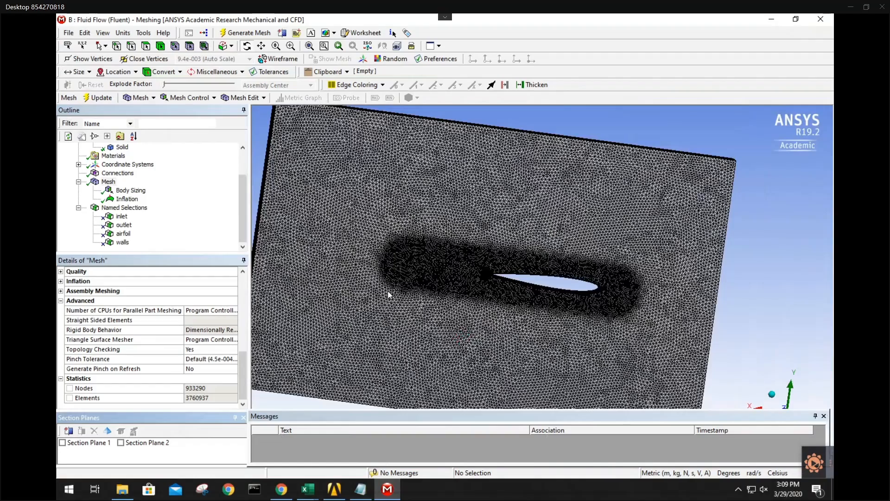
middle_drag(388, 291, 517, 344)
right_click(512, 365)
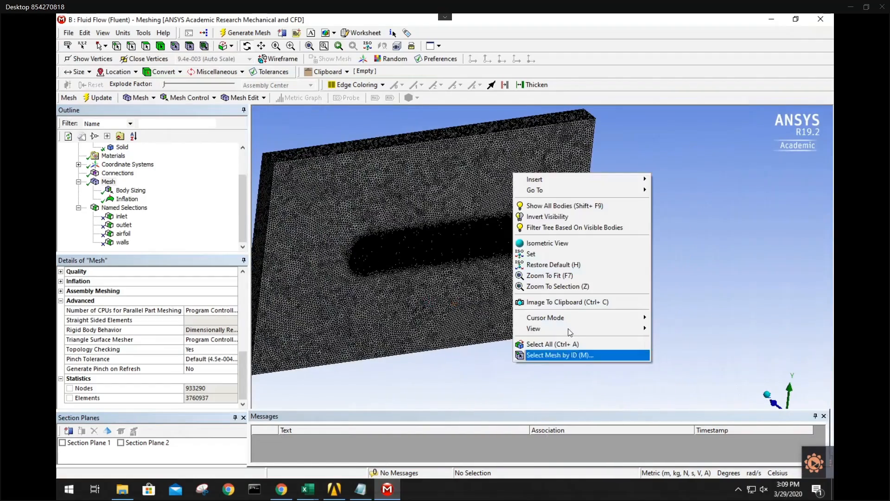
mouse_move(571, 329)
click(667, 328)
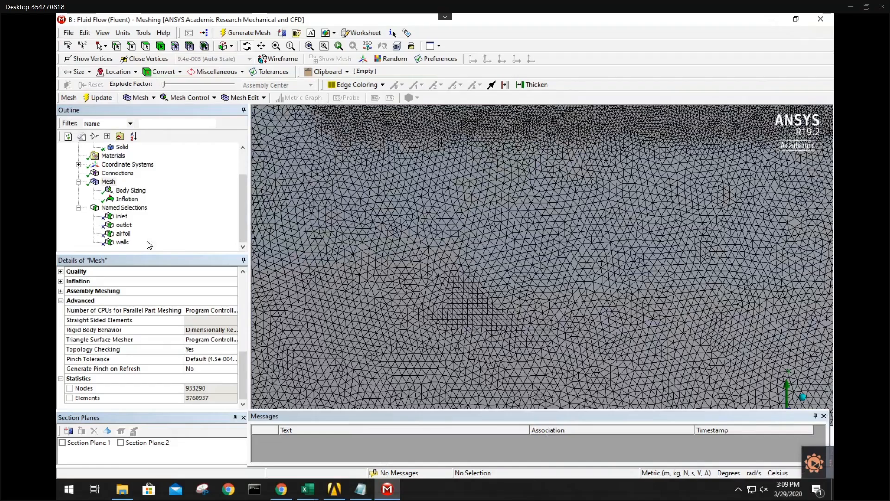
scroll(466, 276, down, 6)
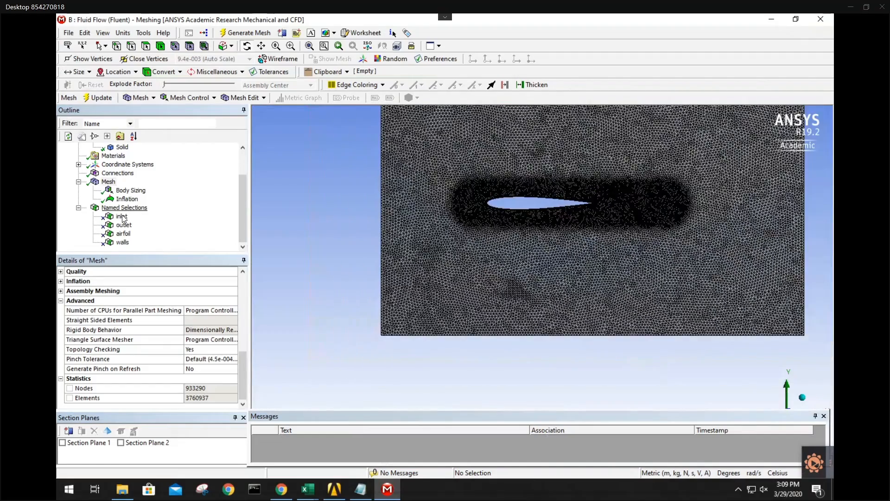
Scope the inlet named selection to five outer domain faces: the upstream end, top, bottom and both sides
click(121, 216)
click(172, 291)
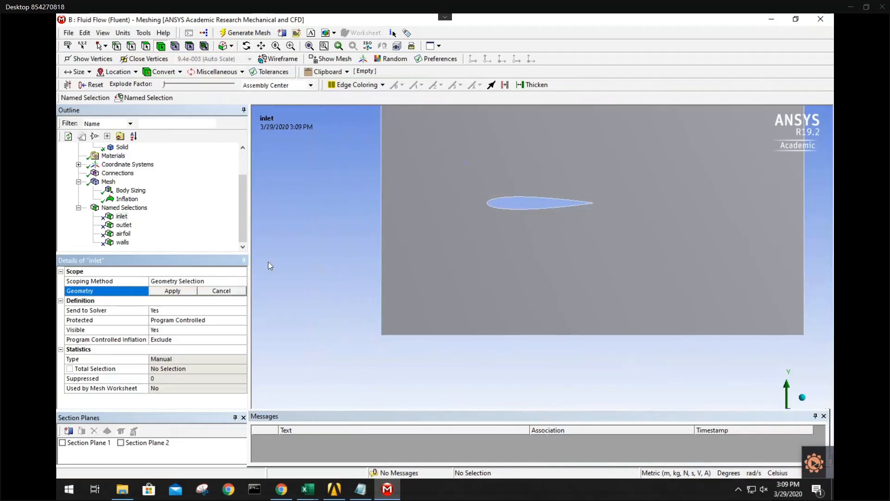
middle_drag(434, 228, 474, 250)
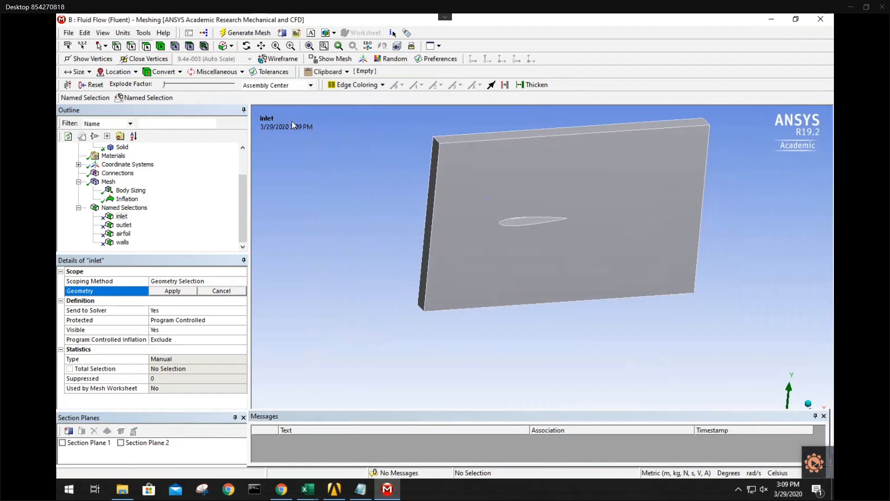
click(448, 140)
ctrl+click(435, 155)
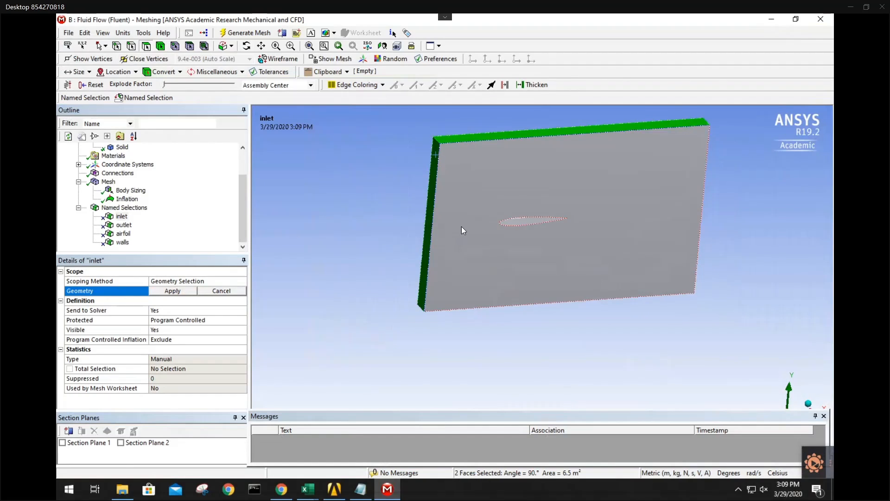
middle_drag(475, 302, 454, 269)
ctrl+click(466, 310)
ctrl+click(463, 253)
ctrl+click(422, 268)
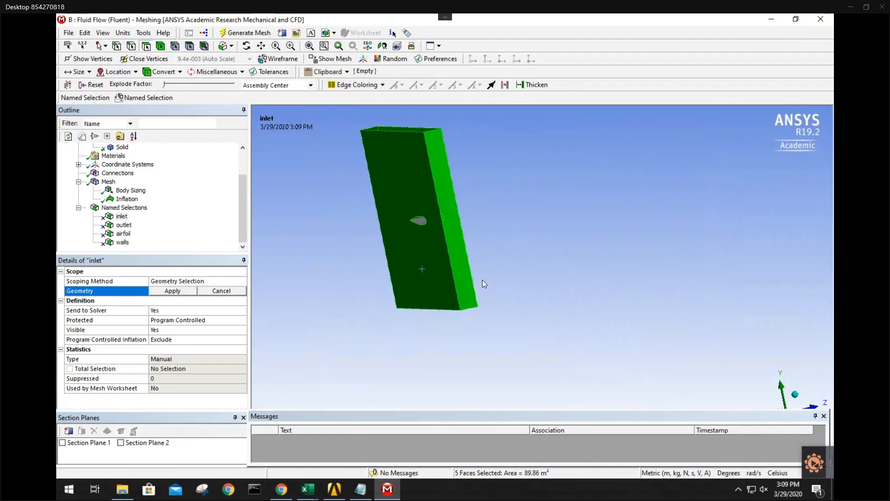
middle_drag(479, 279, 416, 279)
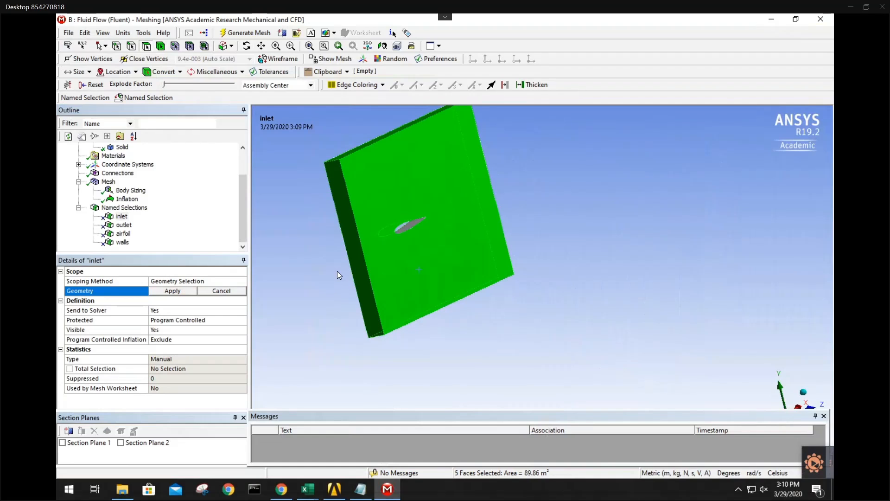
mouse_move(338, 271)
middle_down()
mouse_move(358, 268)
mouse_move(343, 285)
middle_up()
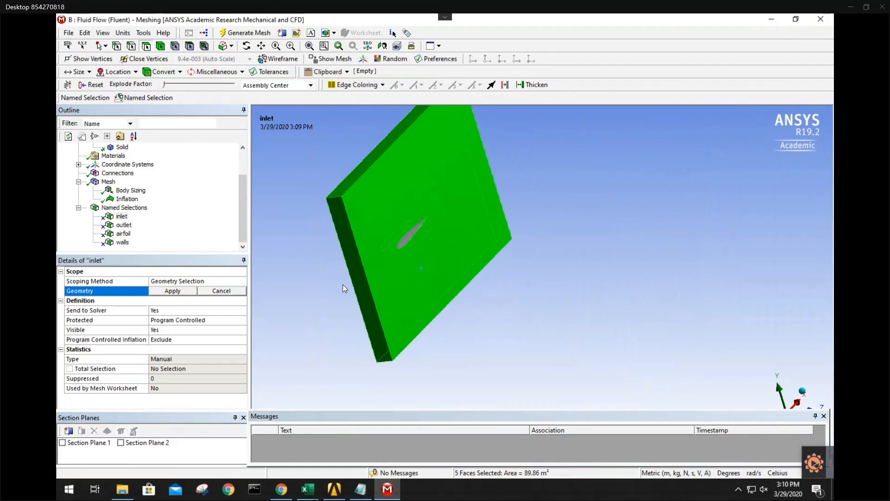
click(180, 293)
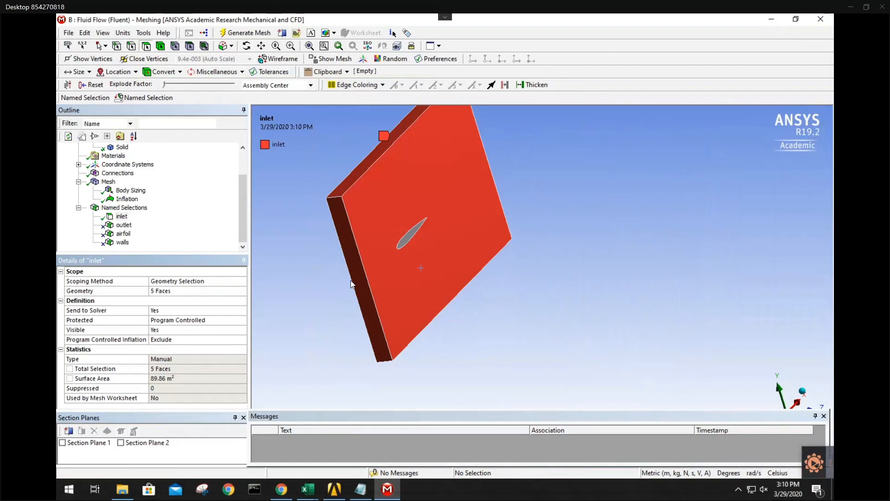
Inspect the faces assigned to the inlet from all around the domain, including the downstream end
middle_drag(403, 279, 326, 273)
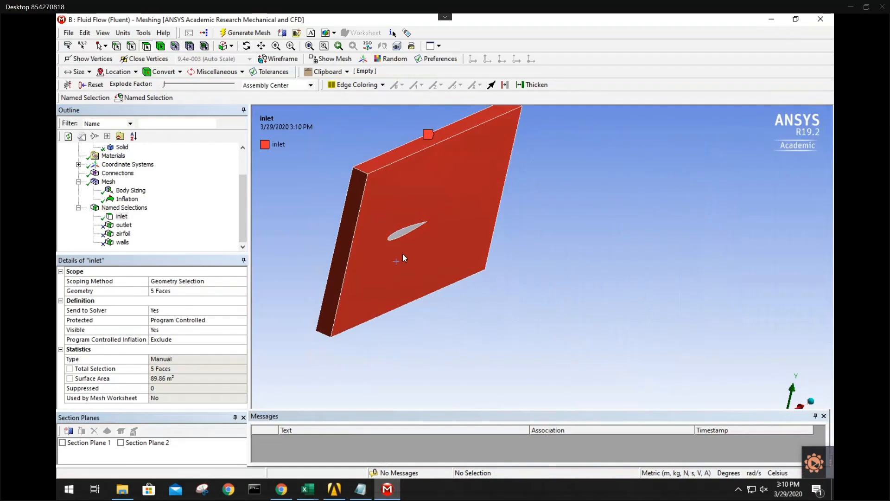
middle_drag(403, 272, 430, 288)
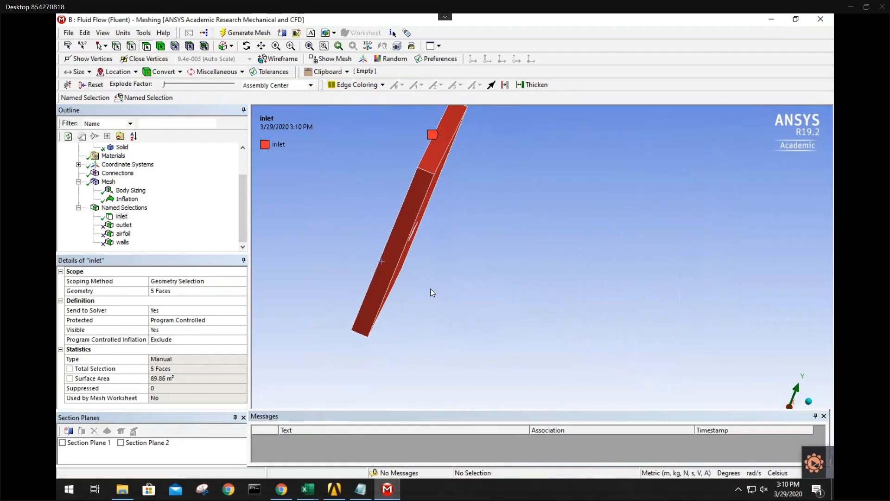
middle_drag(429, 245, 342, 266)
middle_drag(432, 304, 394, 304)
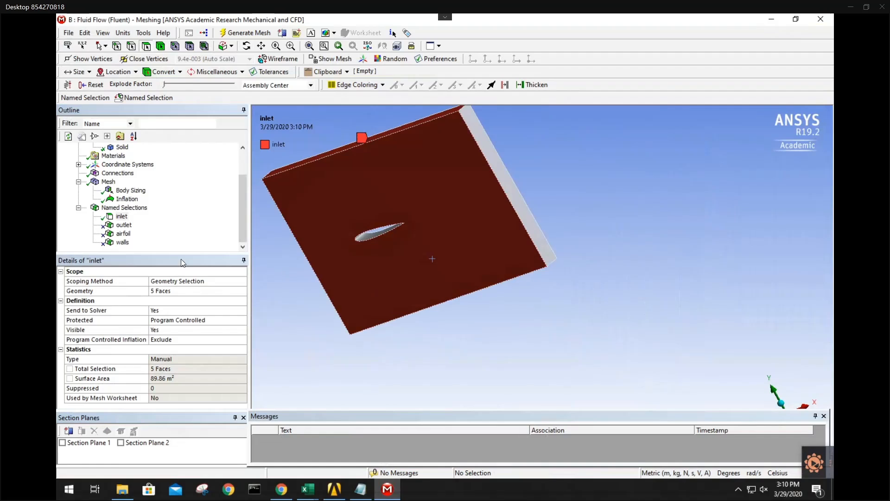
middle_drag(280, 279, 443, 219)
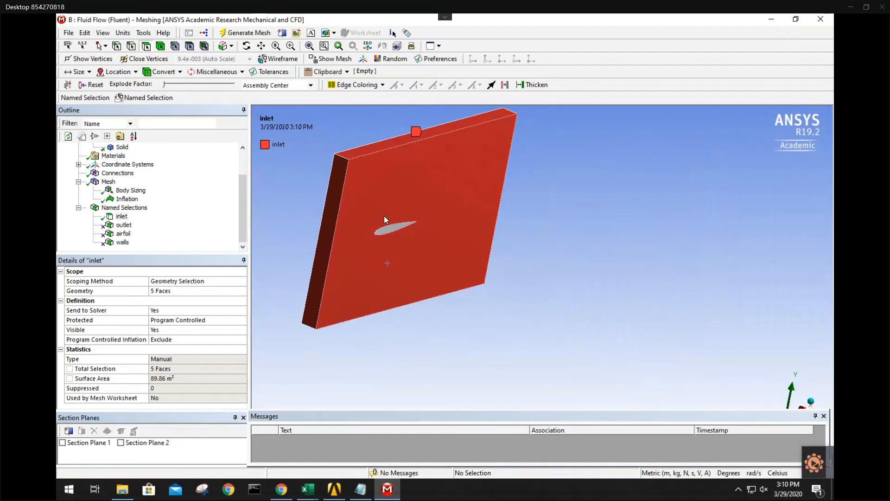
middle_drag(382, 212, 332, 260)
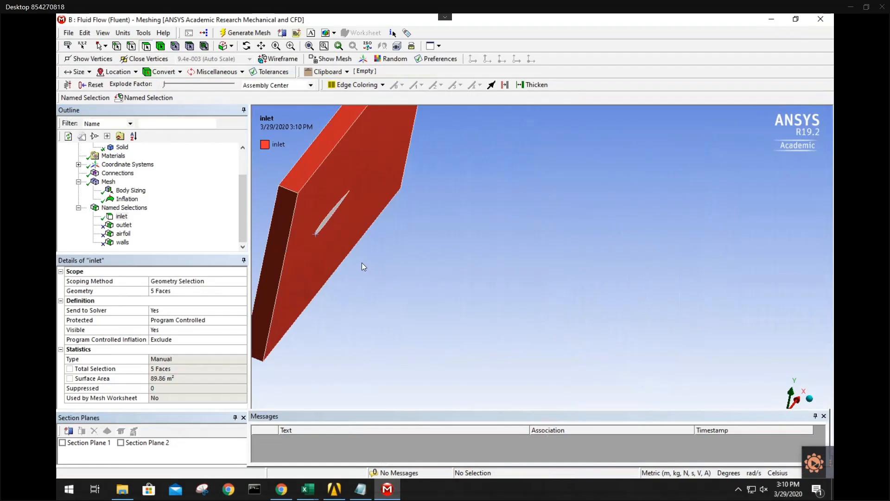
middle_drag(361, 263, 346, 236)
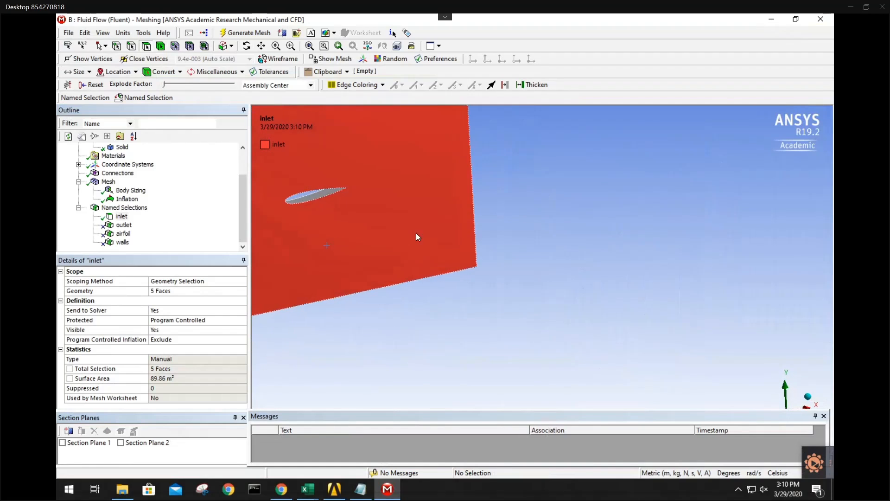
Scope the outlet named selection to the single outer face at the downstream end of the domain
ctrl+middle_drag(416, 232, 529, 284)
right_click(123, 225)
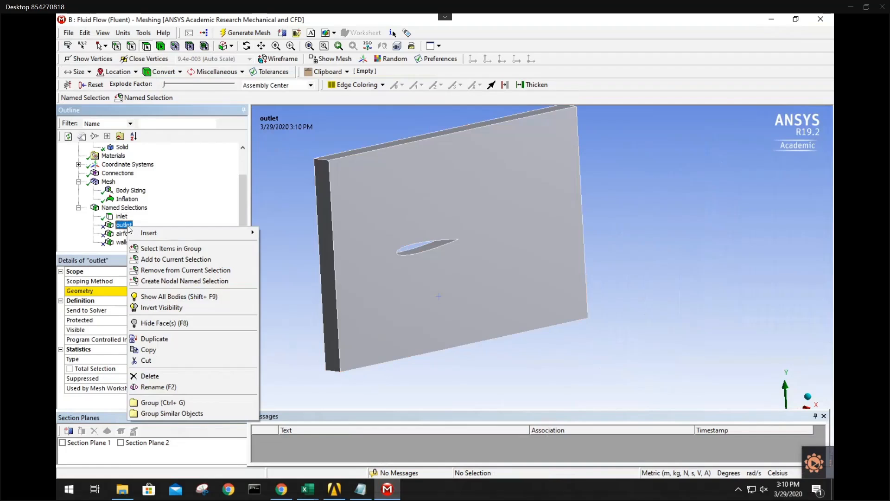
key(Escape)
click(162, 290)
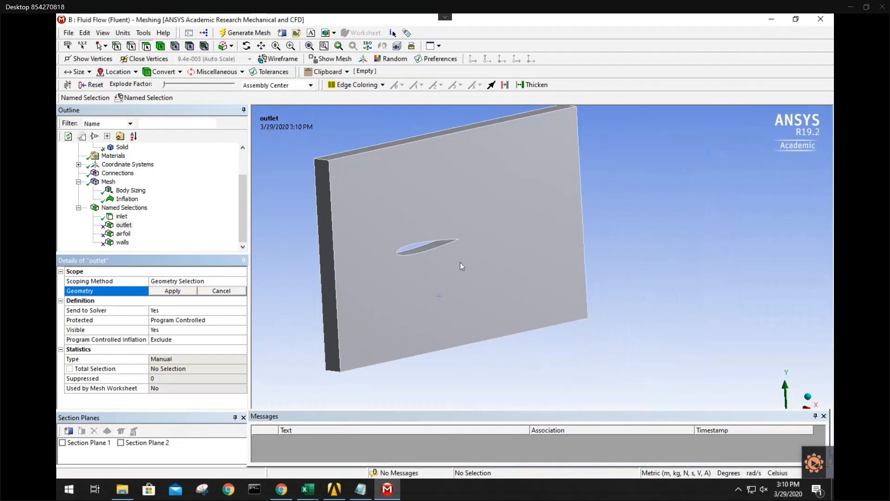
middle_drag(576, 244, 562, 207)
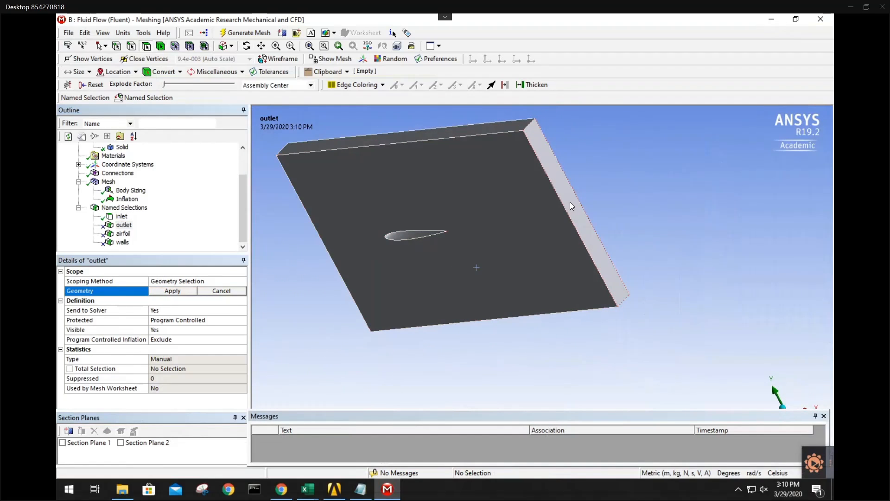
click(570, 201)
click(173, 291)
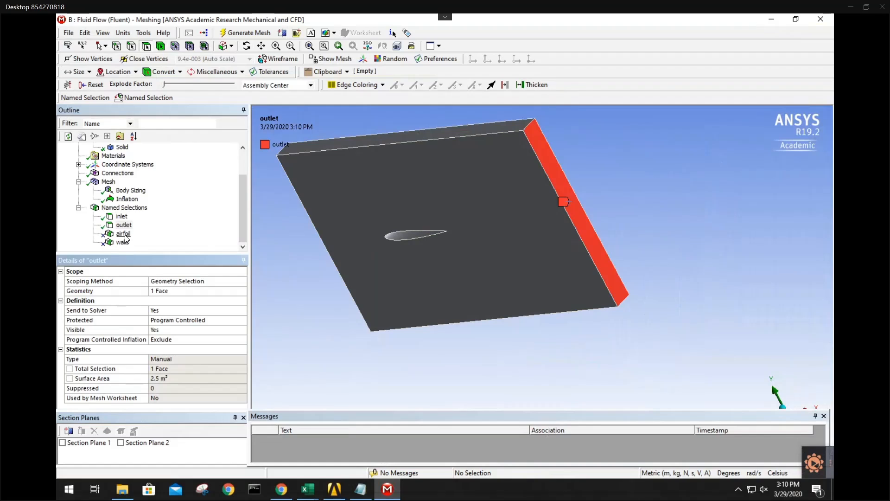
Scope the airfoil named selection to the airfoil surface inside the domain opening
click(123, 233)
middle_drag(316, 292, 347, 282)
scroll(347, 281, up, 5)
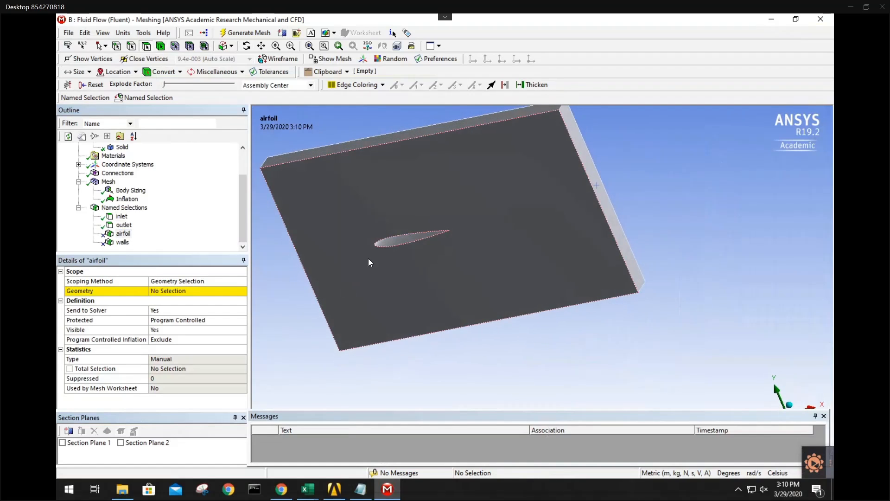
ctrl+middle_drag(382, 219, 521, 241)
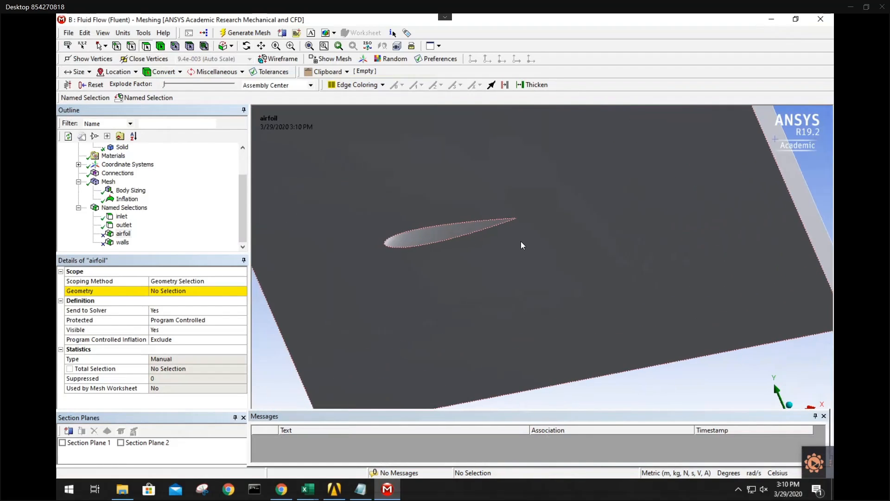
click(427, 234)
click(172, 290)
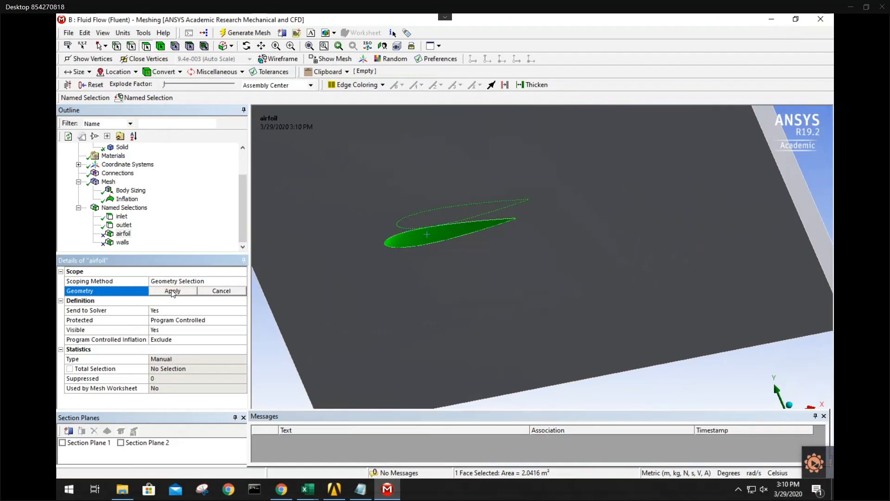
click(175, 291)
middle_drag(342, 297, 269, 277)
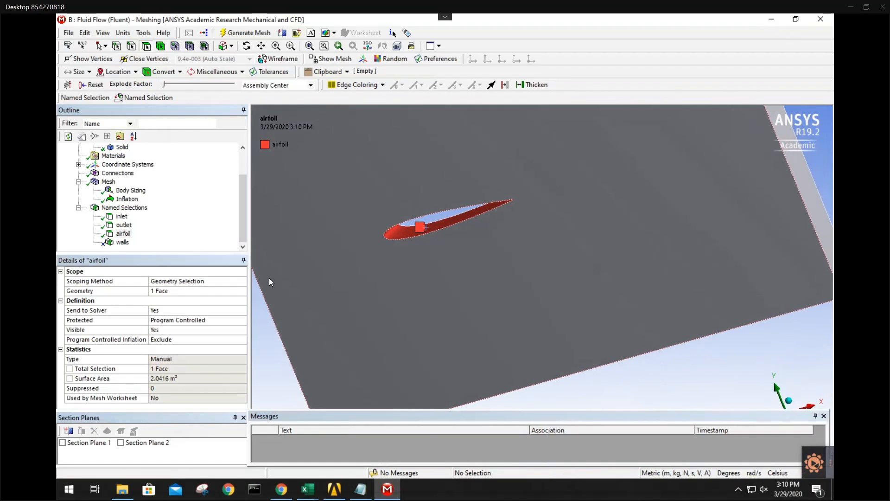
click(122, 242)
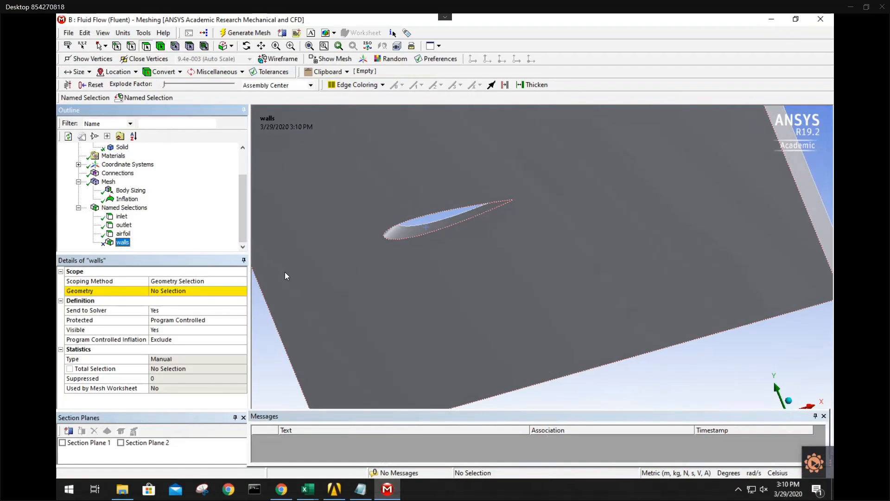
mouse_move(362, 296)
middle_down()
mouse_move(358, 274)
mouse_move(357, 282)
middle_up()
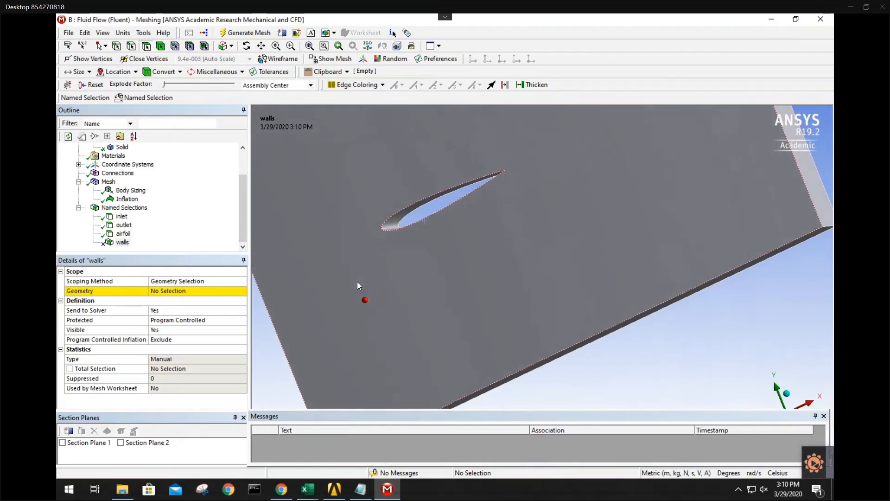
right_click(120, 217)
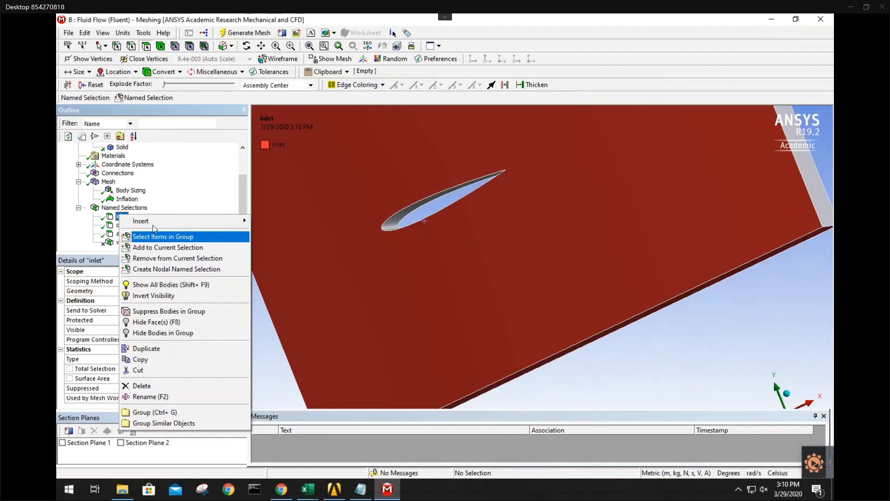
click(277, 348)
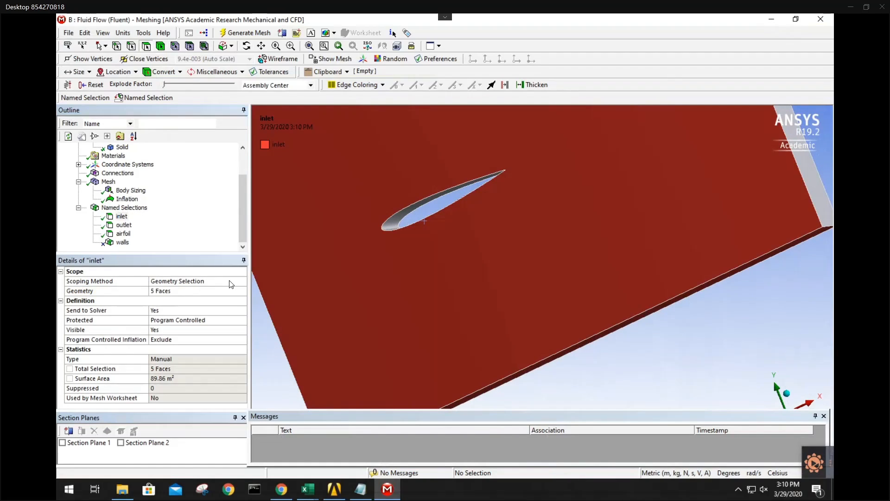
Rescope the inlet named selection to only the upstream end face of the domain
click(120, 217)
right_click(119, 218)
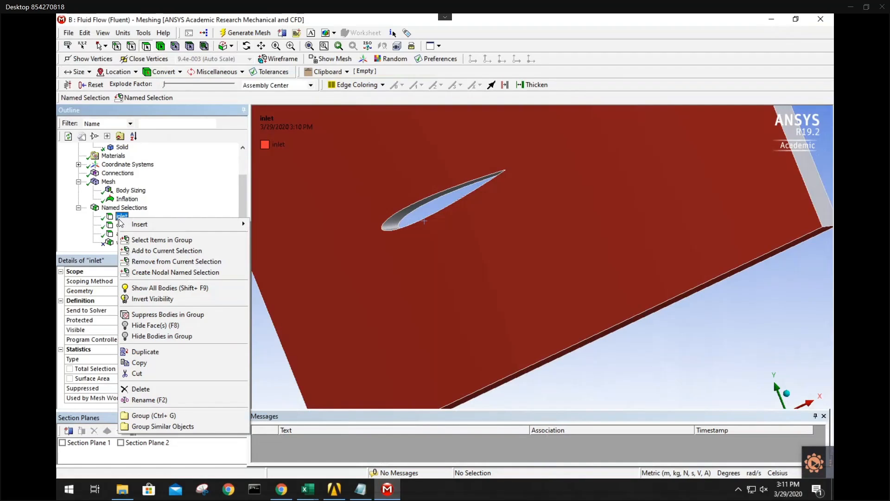
click(274, 366)
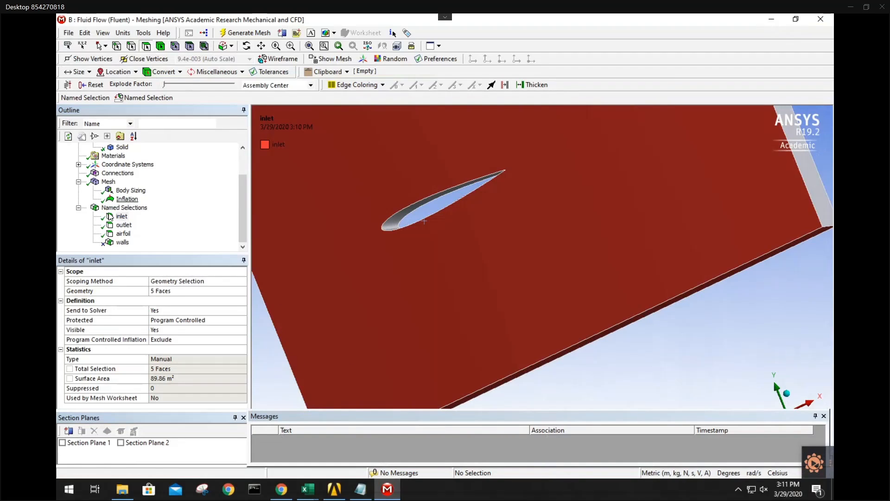
scroll(305, 288, down, 5)
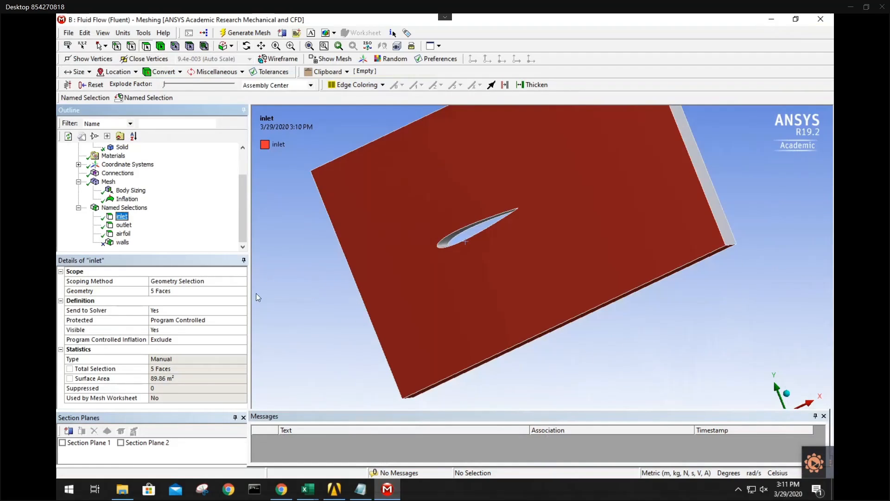
middle_drag(256, 293, 394, 304)
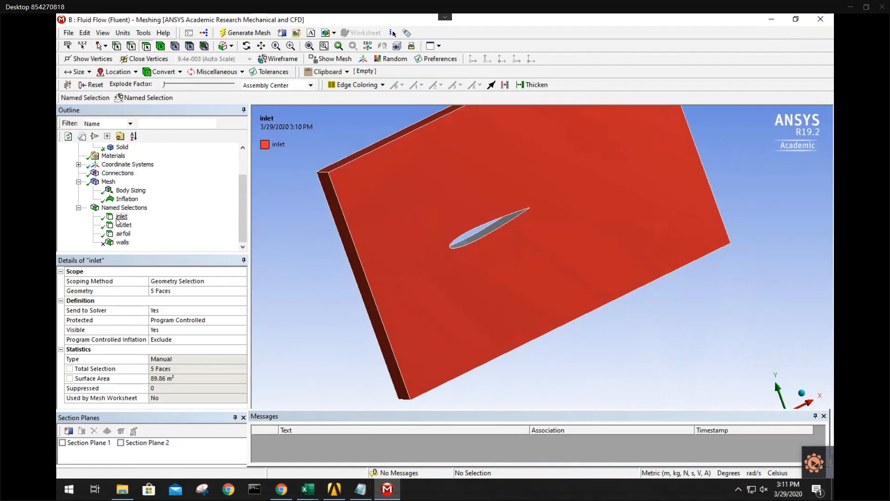
click(176, 292)
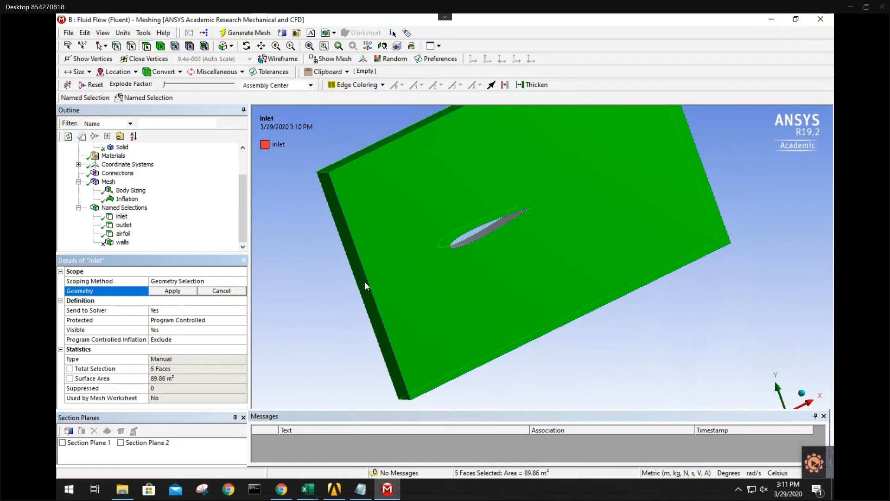
click(364, 287)
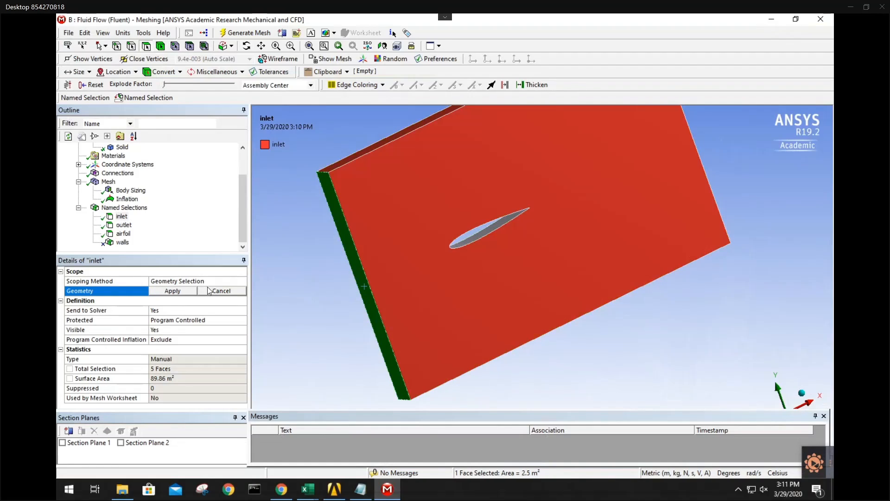
click(171, 292)
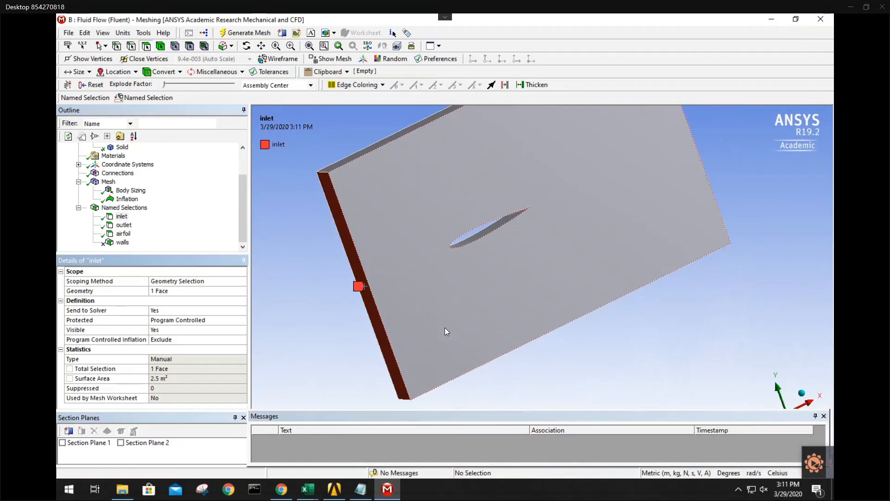
Scope the walls named selection to four outer domain faces: the top, the bottom and both large sides
middle_drag(447, 329, 346, 306)
click(123, 242)
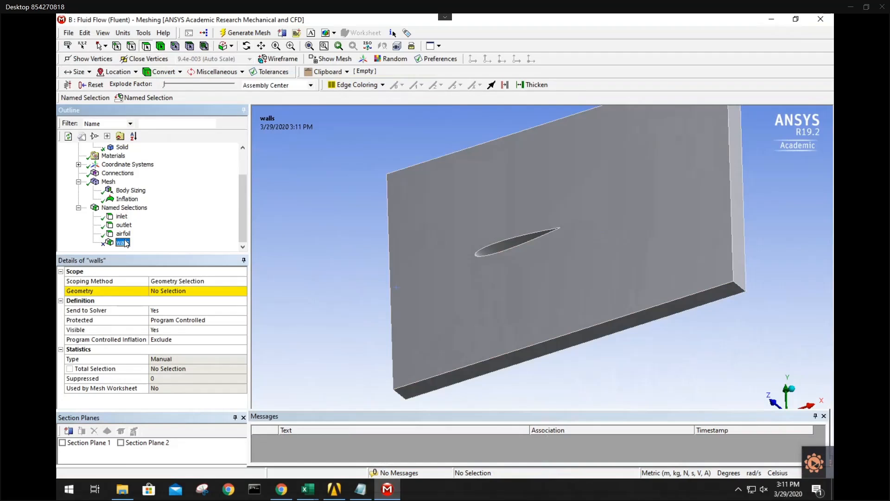
click(179, 290)
click(499, 363)
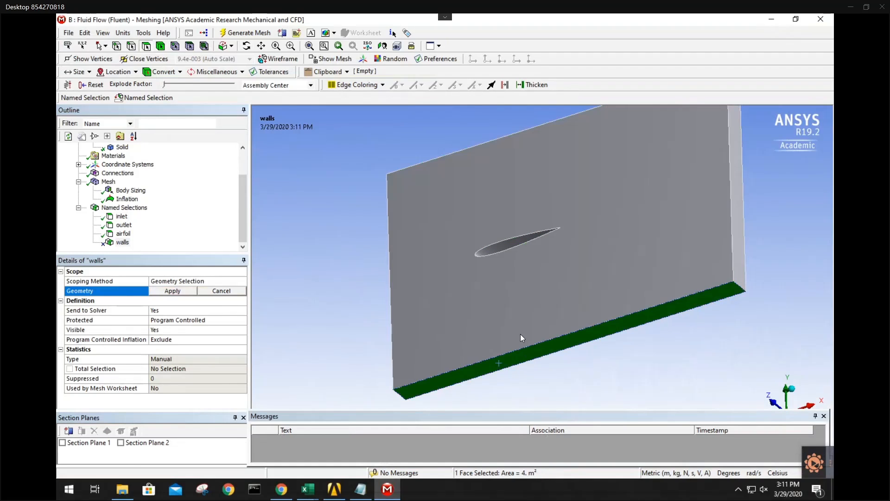
ctrl+click(526, 319)
mouse_move(526, 319)
middle_down()
mouse_move(520, 312)
mouse_move(533, 362)
mouse_move(540, 320)
mouse_move(558, 317)
mouse_move(532, 308)
middle_up()
ctrl+click(538, 318)
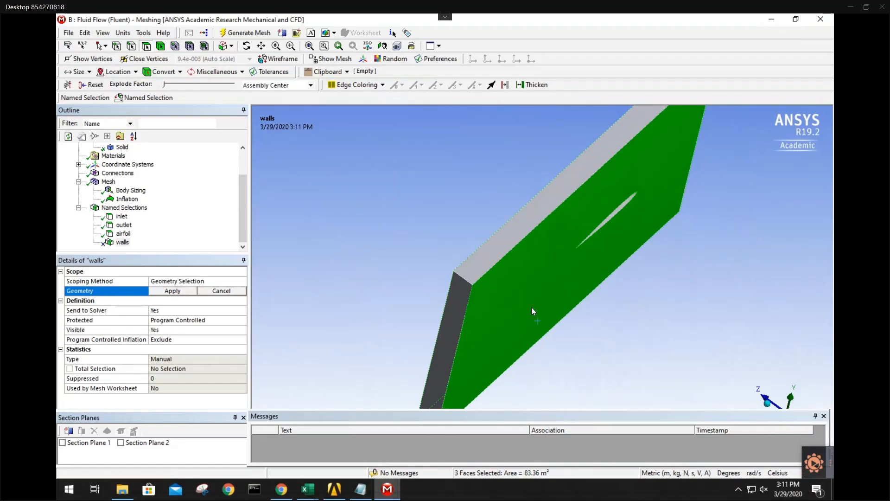
ctrl+click(485, 255)
click(172, 291)
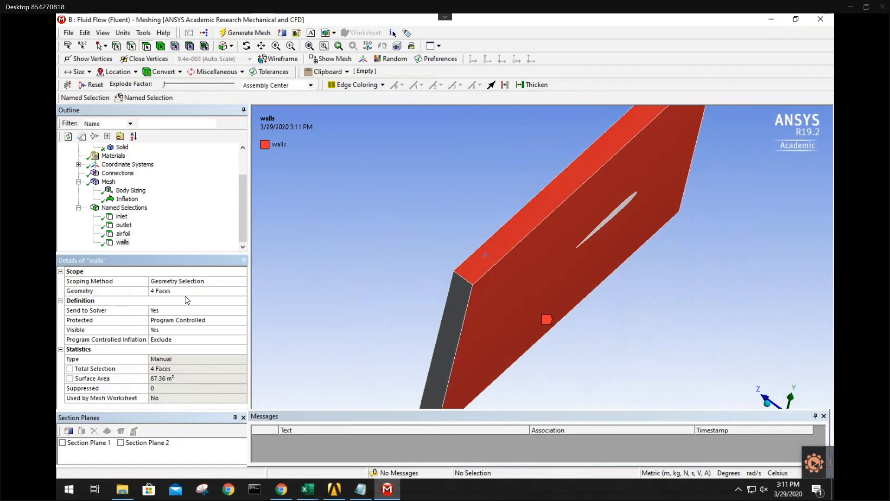
Check the faces assigned to the inlet, outlet, airfoil and walls named selections one after another
middle_drag(594, 262, 496, 275)
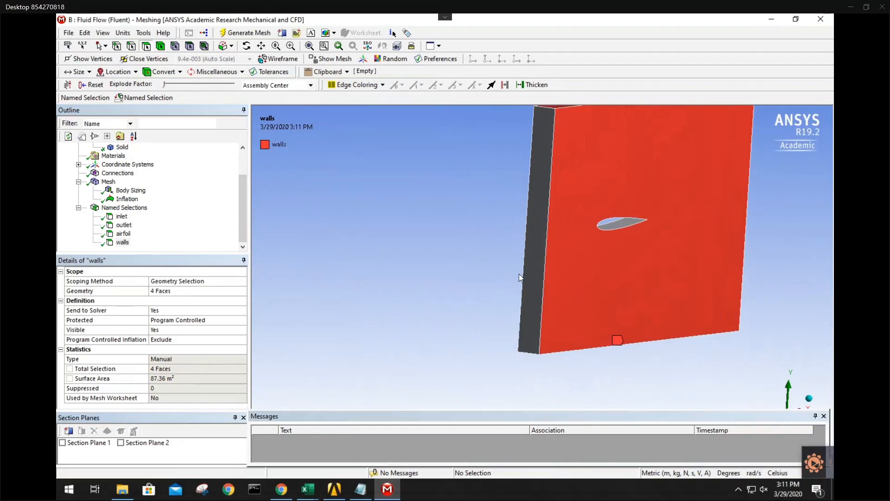
click(123, 242)
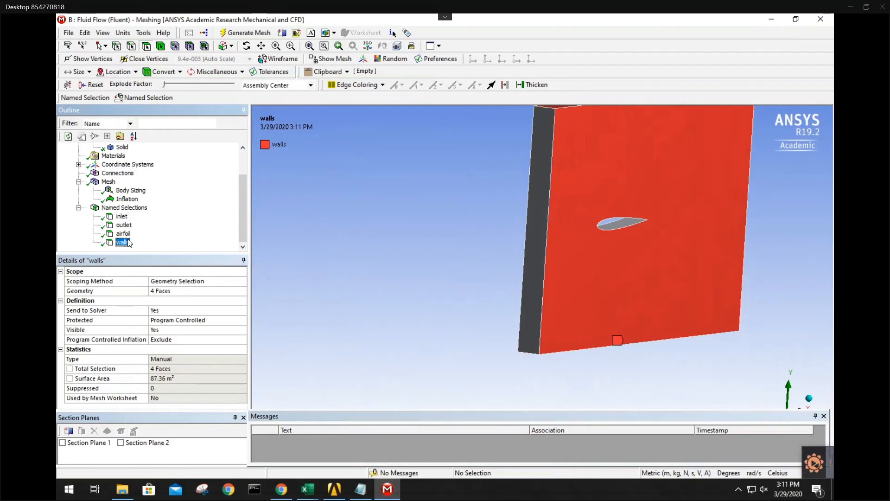
click(124, 234)
click(122, 217)
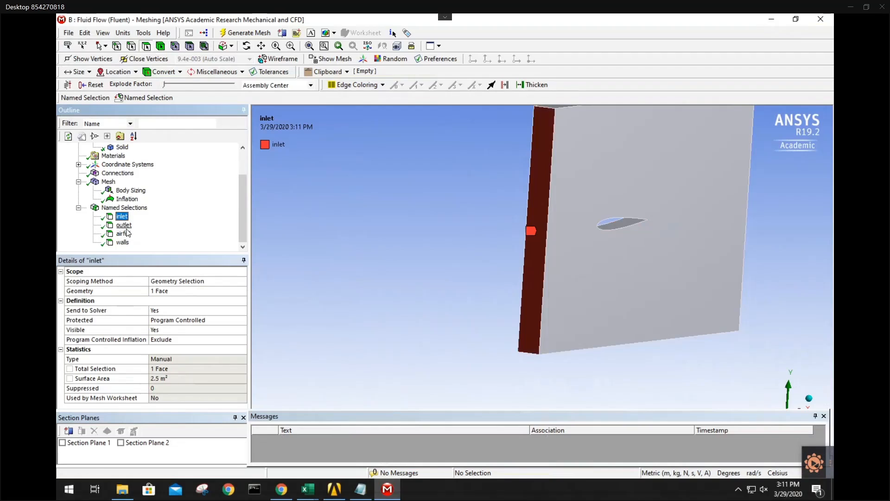
click(124, 225)
click(123, 233)
click(122, 242)
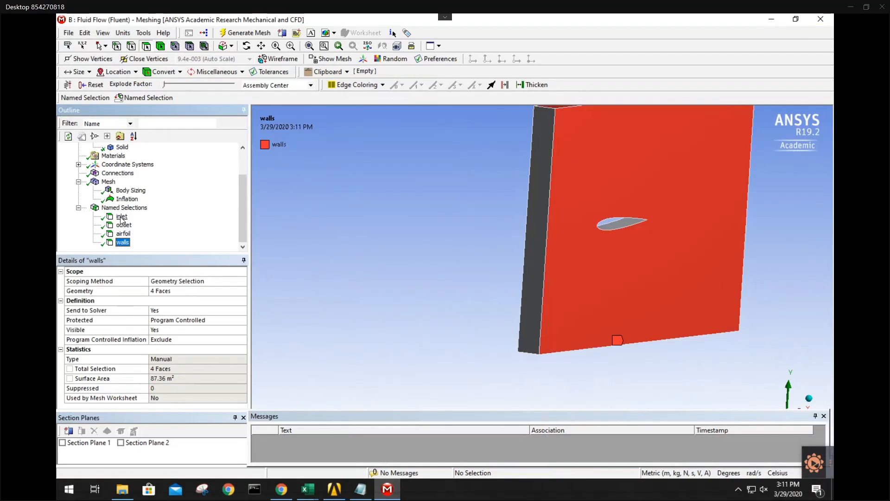
click(122, 216)
middle_drag(536, 266, 366, 275)
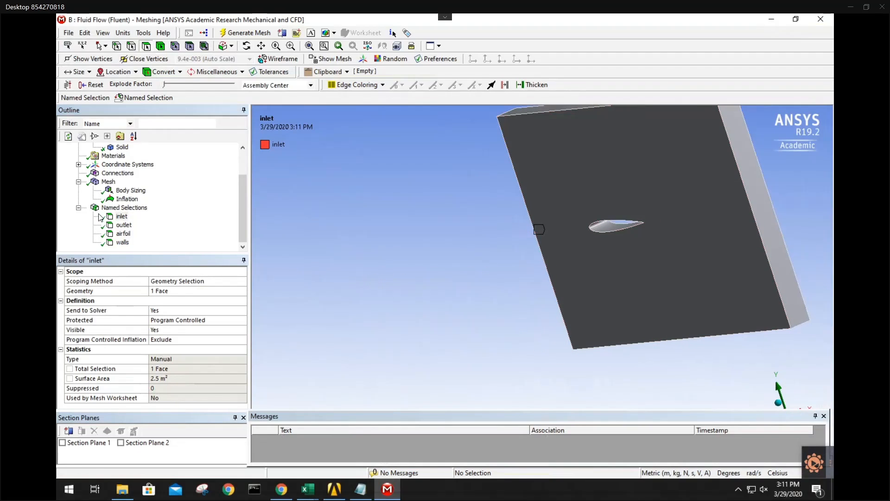
click(124, 225)
click(131, 234)
Inspect the faces assigned to the walls from several angles and recheck the inlet and outlet named selections
click(135, 242)
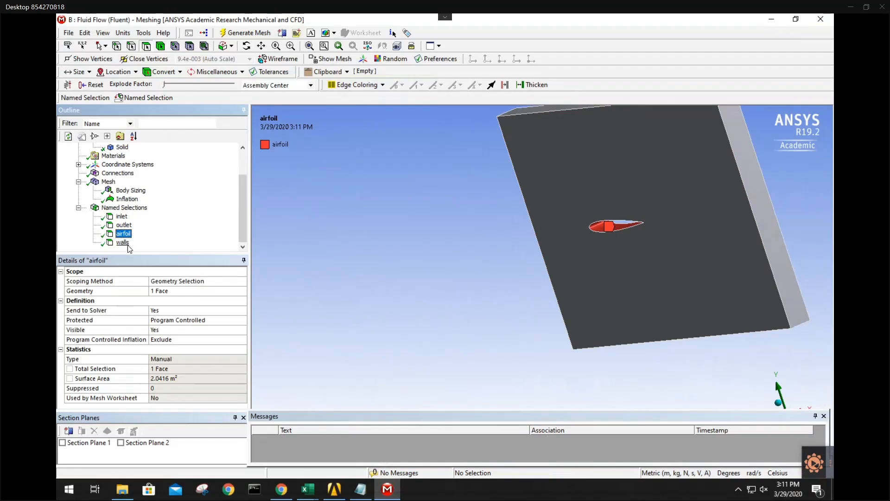
middle_drag(498, 294, 535, 277)
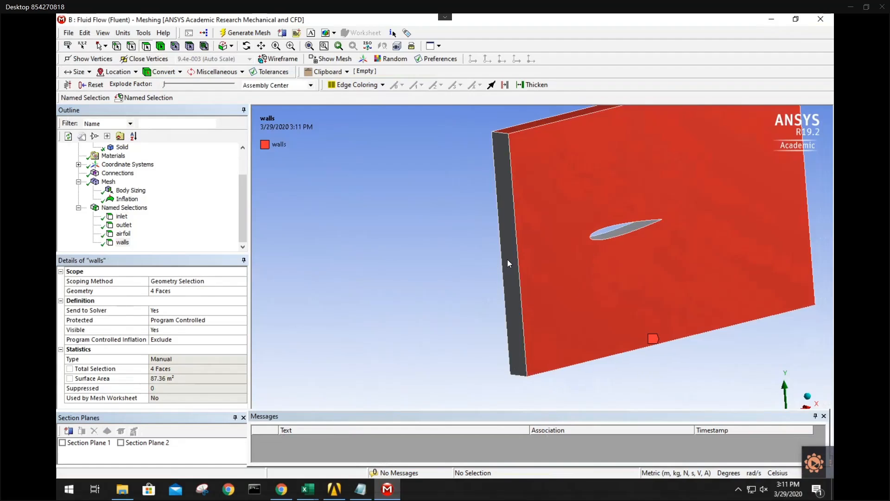
middle_drag(507, 260, 533, 174)
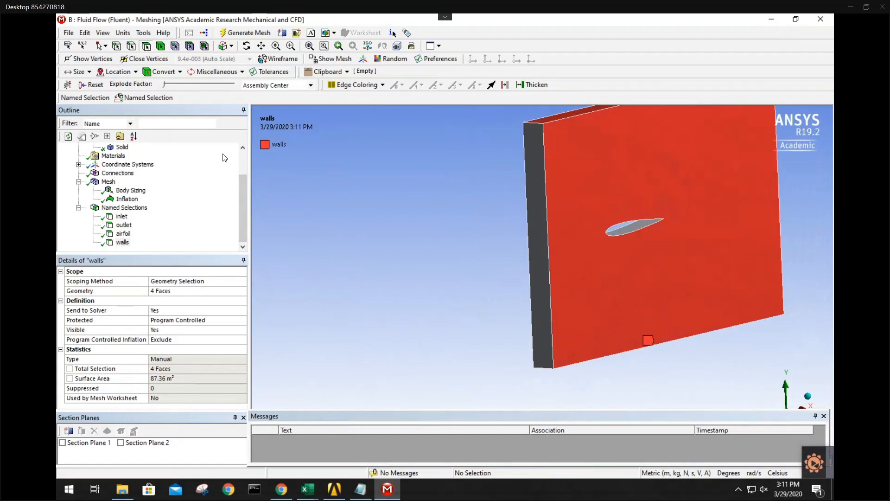
middle_drag(635, 229, 591, 232)
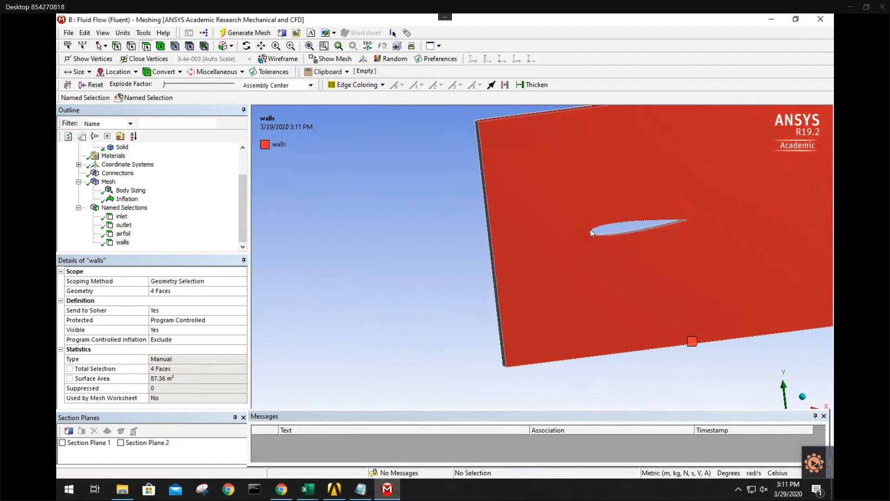
scroll(681, 218, up, 1)
scroll(686, 214, down, 2)
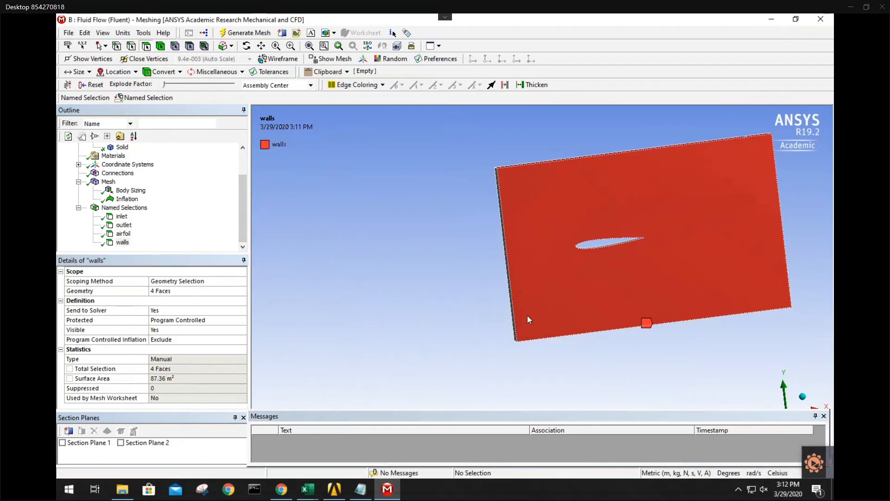
middle_drag(558, 285, 585, 304)
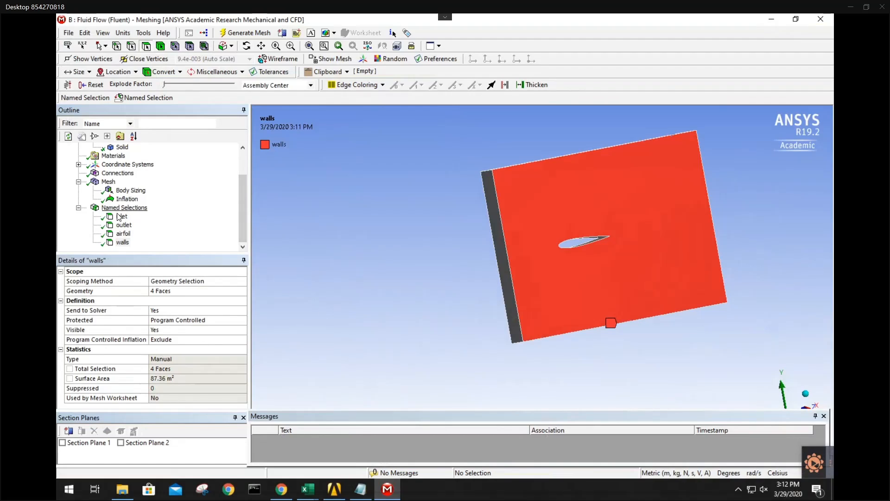
click(120, 216)
click(123, 225)
click(123, 242)
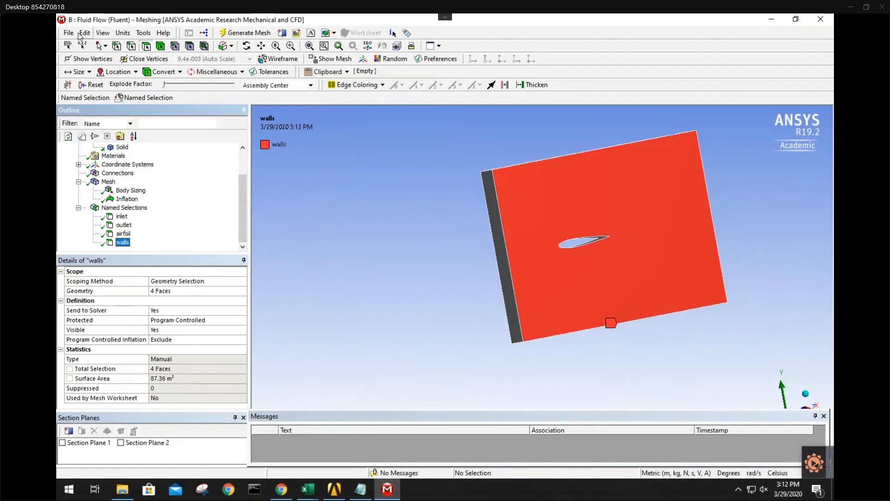
Leave the Meshing editor and update the Mesh cell of Fluid Flow (Fluent) system B
click(70, 33)
click(89, 43)
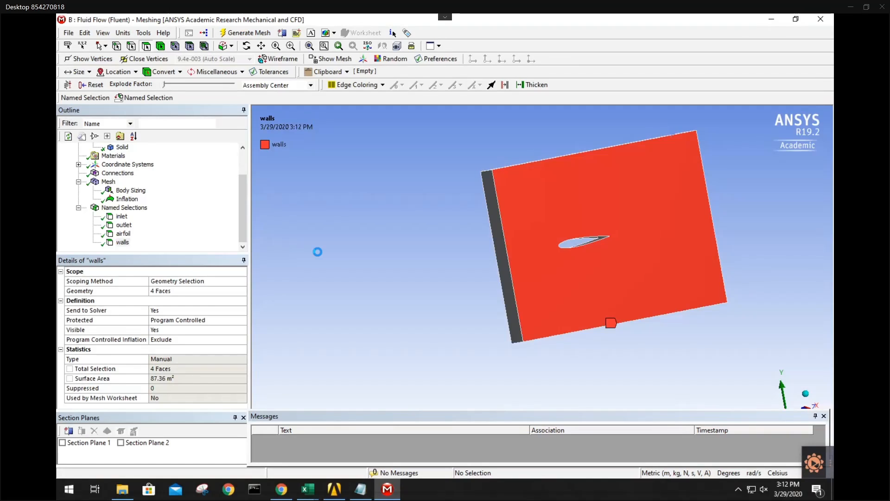
click(821, 22)
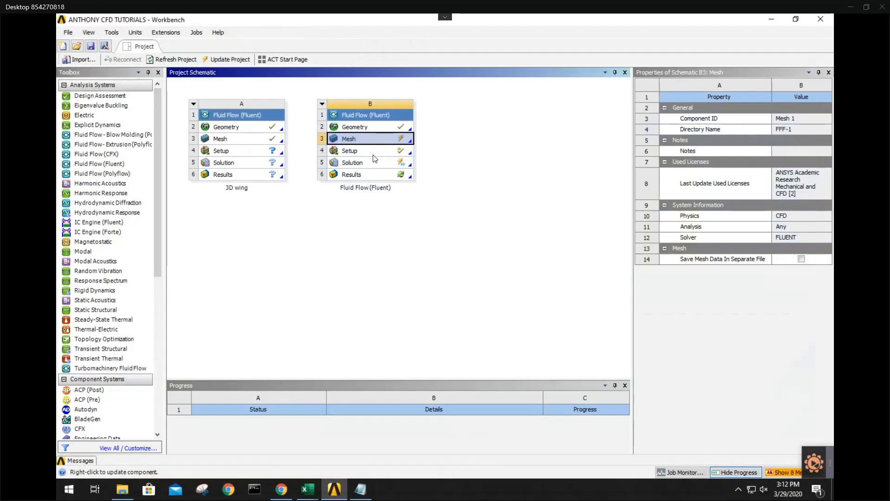
right_click(368, 144)
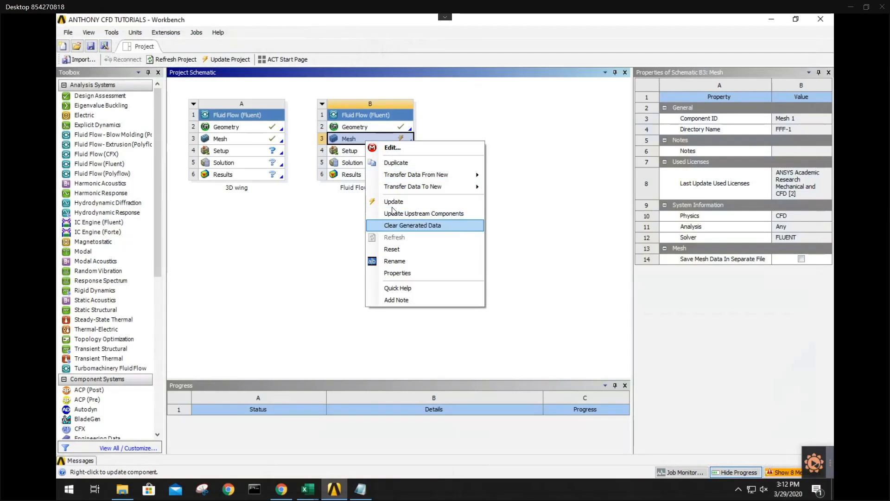
click(392, 203)
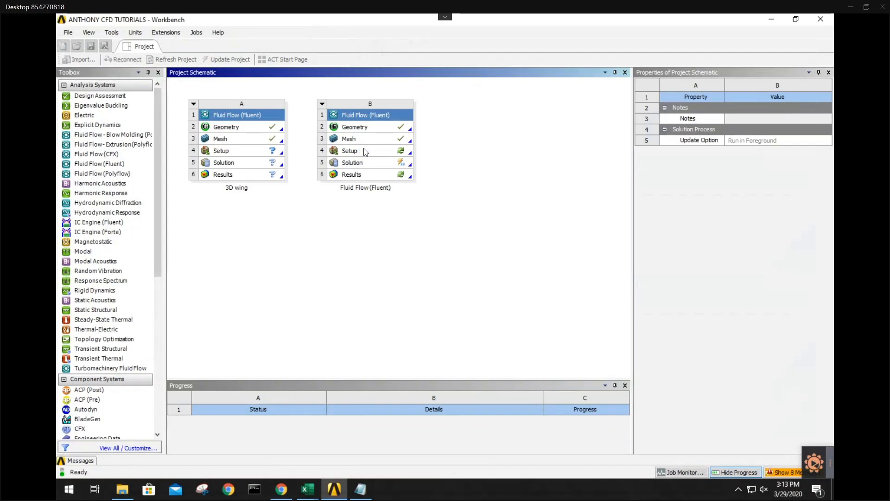
Open system B's Setup in Fluent, loading the new mesh and launching in parallel with 10 processes, and inspect the loaded domain
double_click(362, 155)
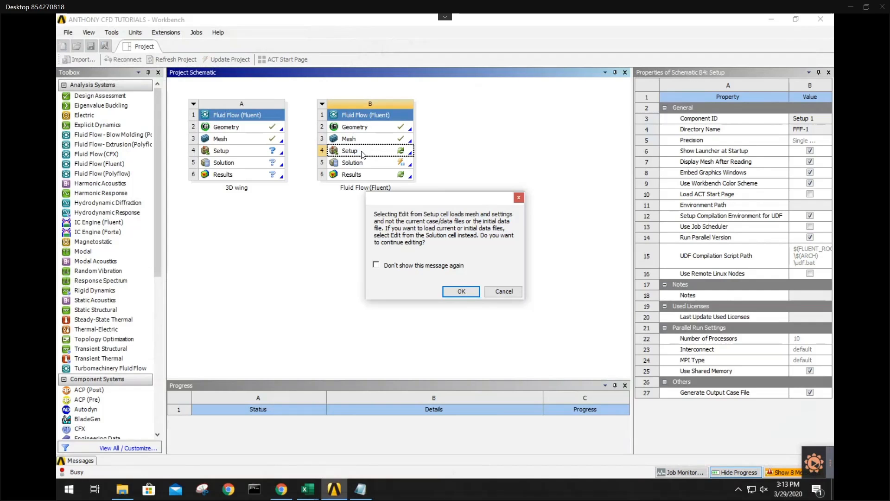
click(462, 292)
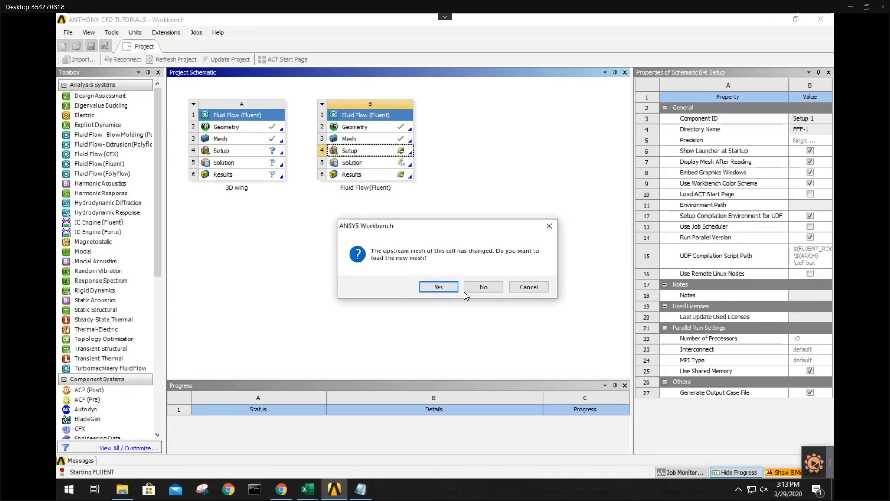
click(436, 287)
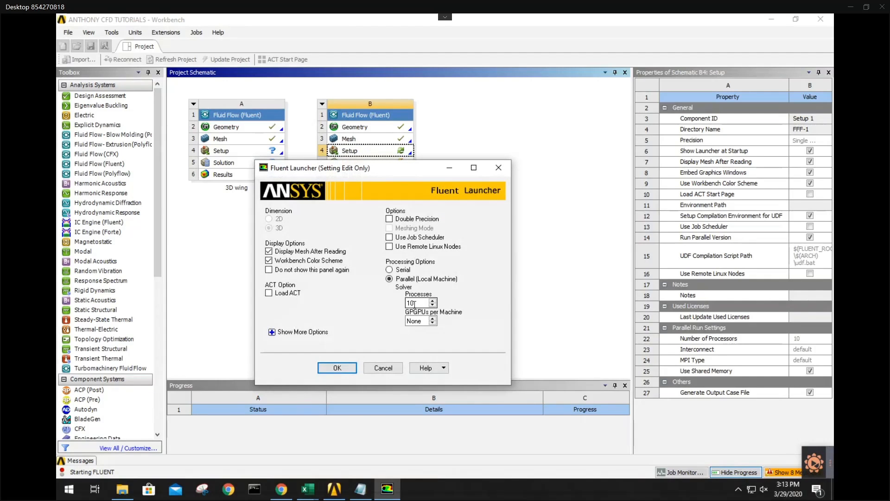
click(336, 368)
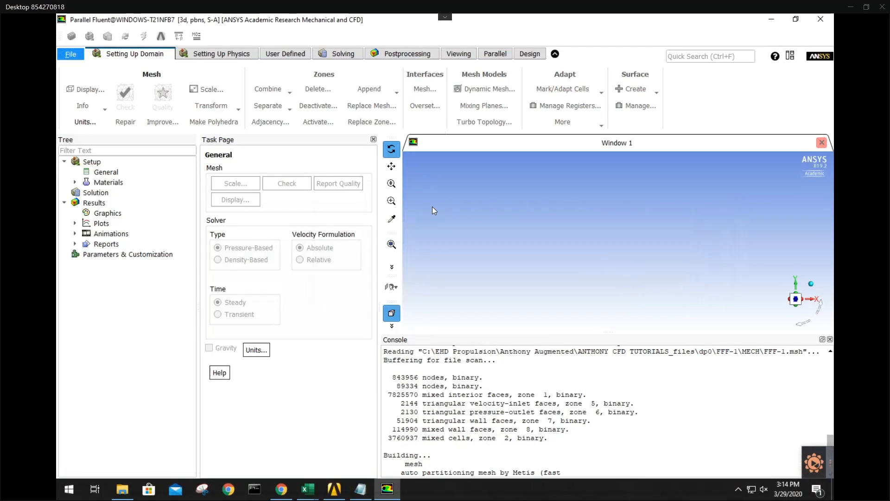
click(139, 171)
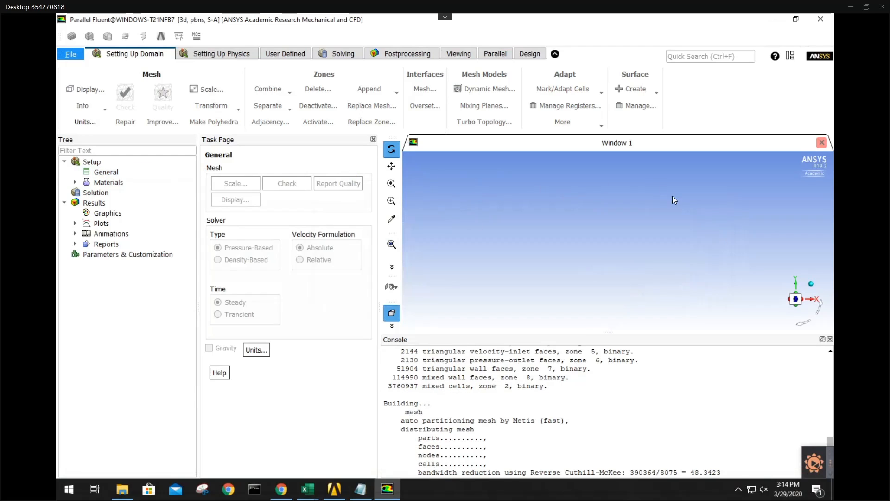
click(93, 203)
click(104, 172)
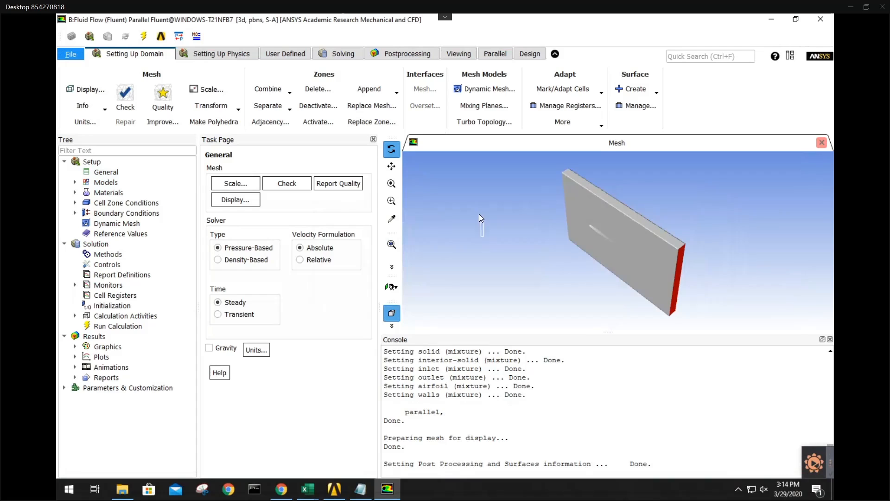
drag(536, 231, 618, 228)
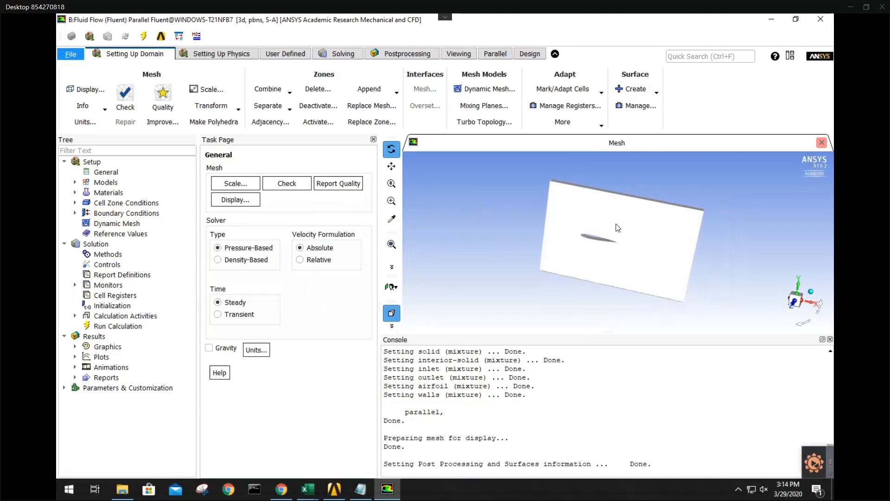
click(76, 202)
click(129, 215)
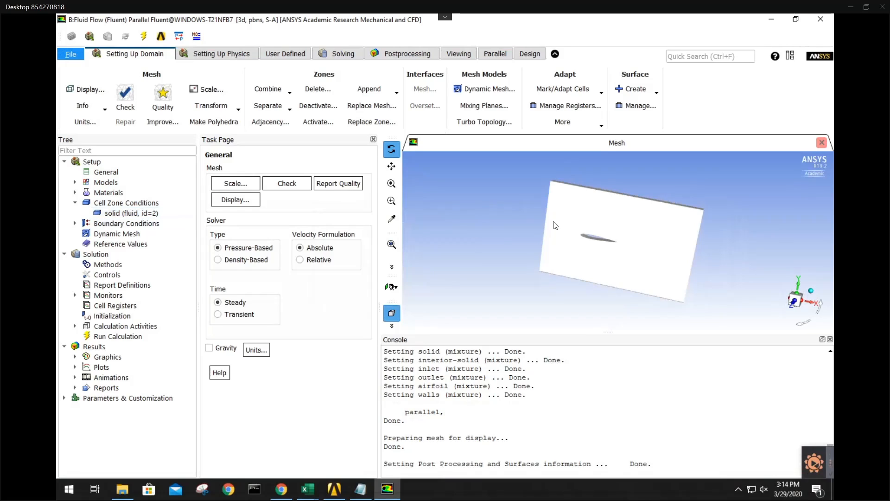
scroll(593, 238, up, 4)
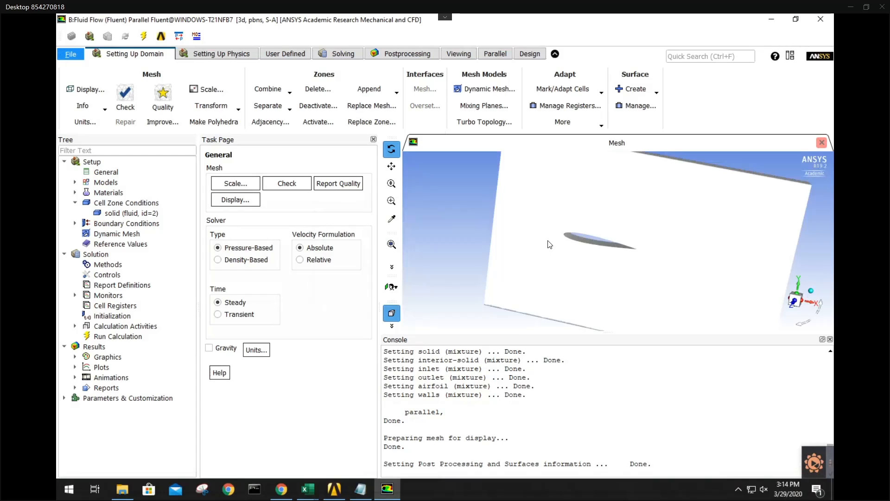
Set the viscous model to k-epsilon with the Realizable variant and Enhanced Wall Treatment, and recheck those settings
click(75, 183)
click(173, 216)
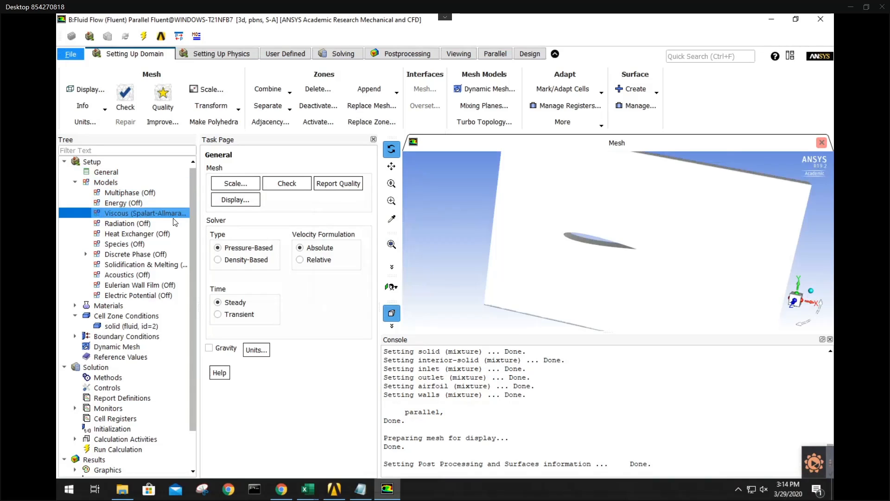
double_click(175, 216)
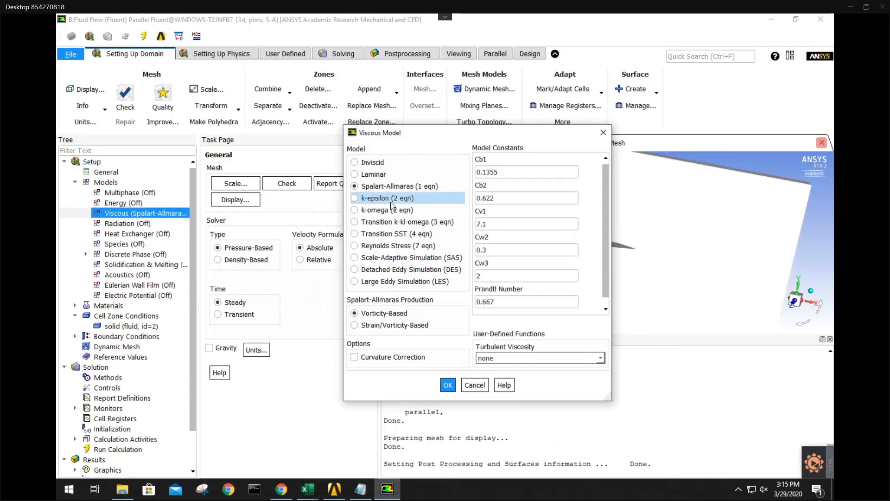
click(391, 199)
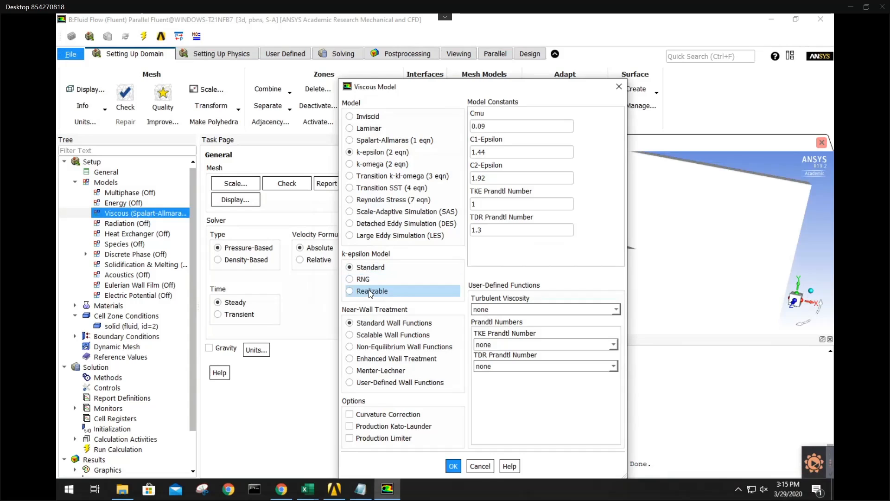
click(371, 291)
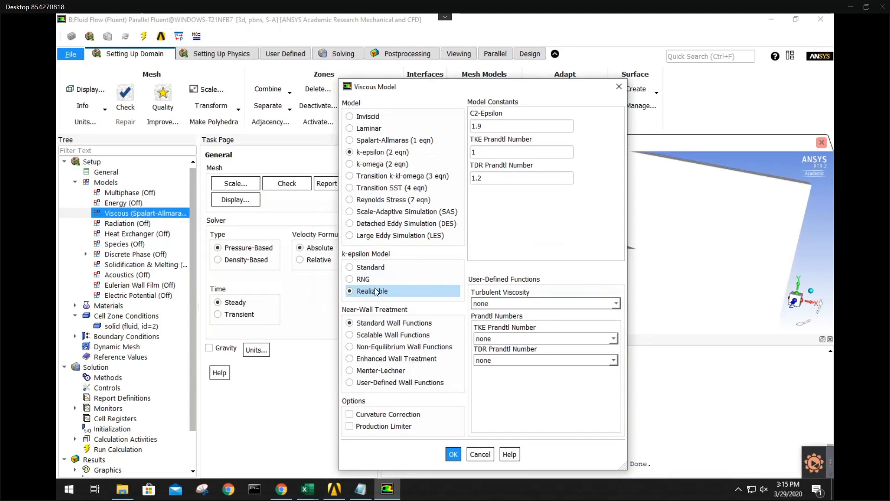
click(390, 360)
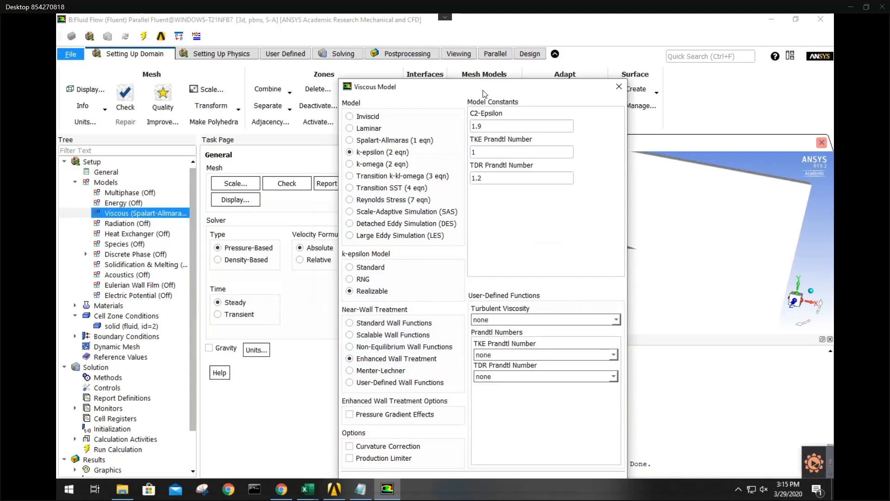
drag(483, 93, 468, 58)
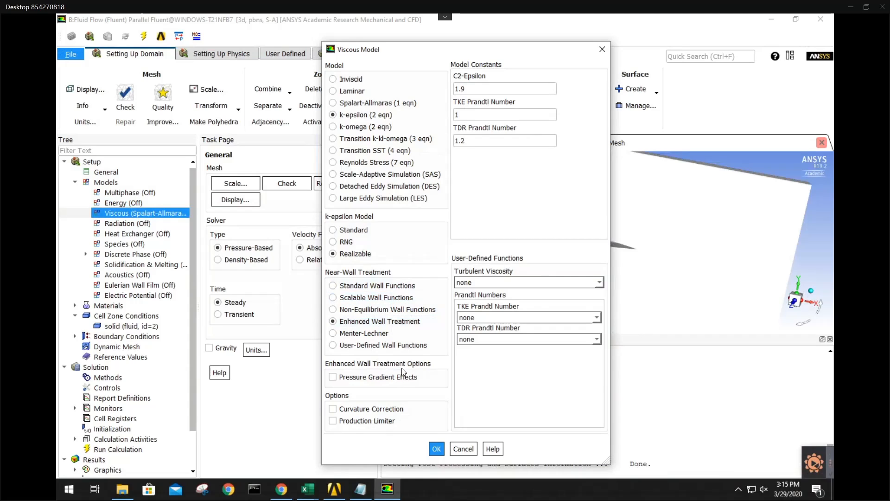
click(436, 449)
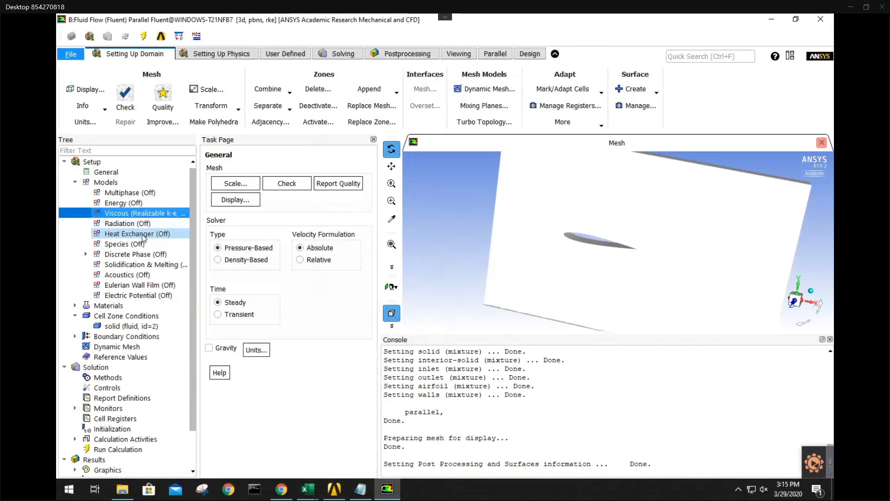
double_click(139, 214)
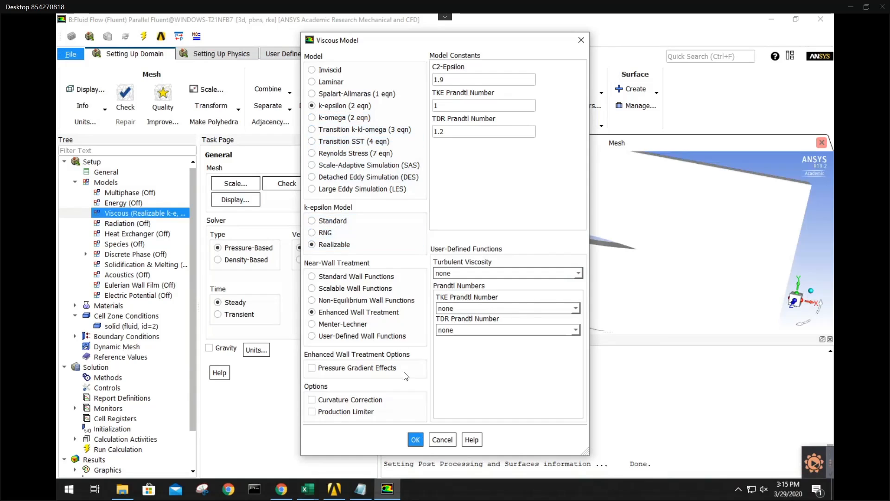
click(415, 438)
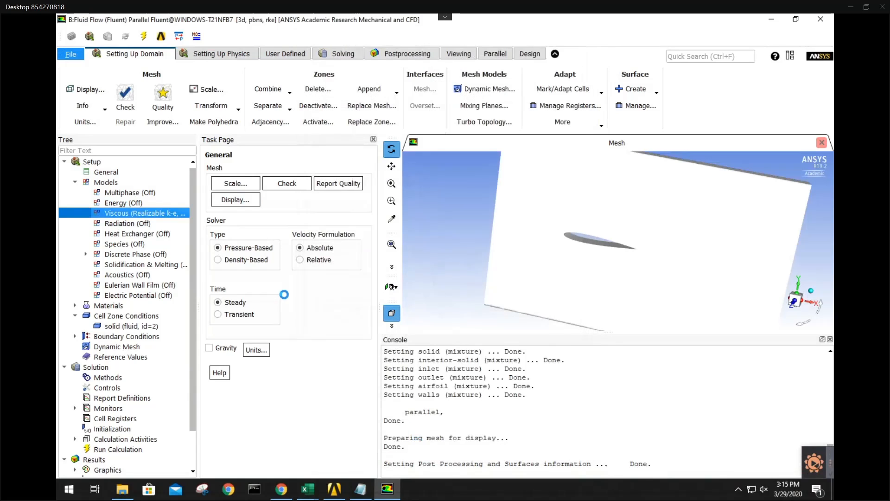
Set the inlet boundary's velocity magnitude to 44.32 m/s and its turbulent length scale to 2 m
click(74, 305)
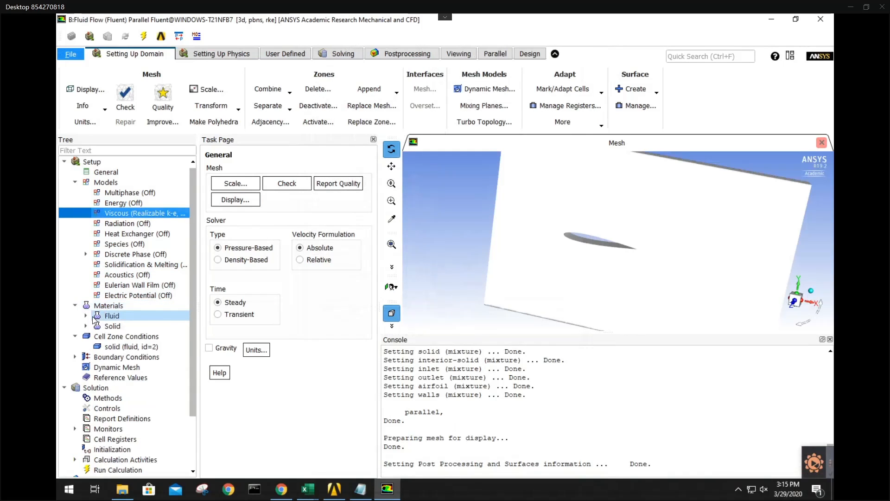
click(86, 315)
click(86, 336)
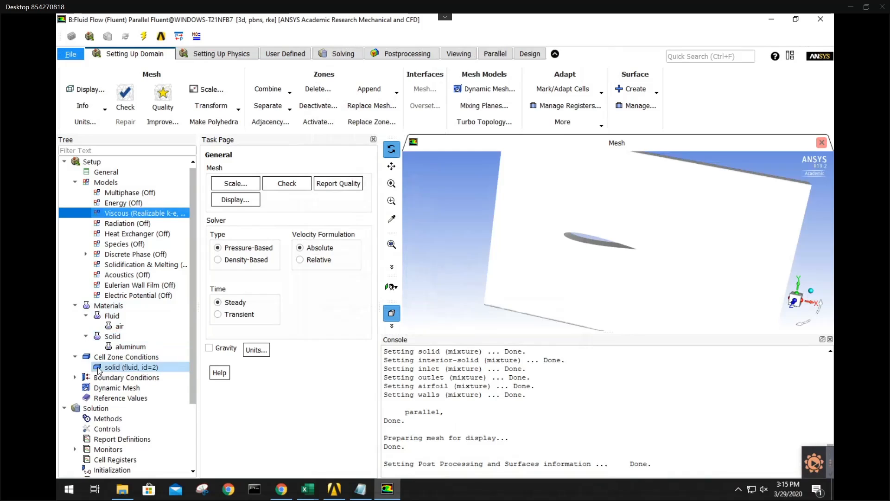
scroll(84, 332, down, 2)
click(75, 315)
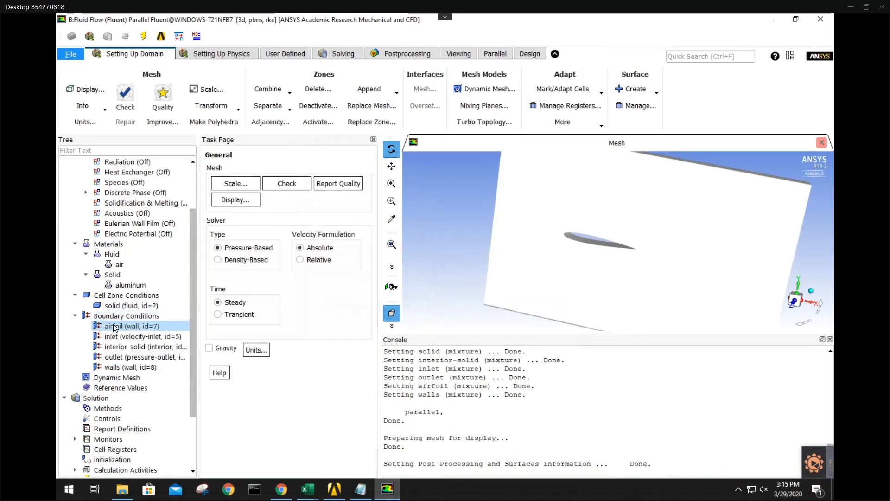
click(119, 337)
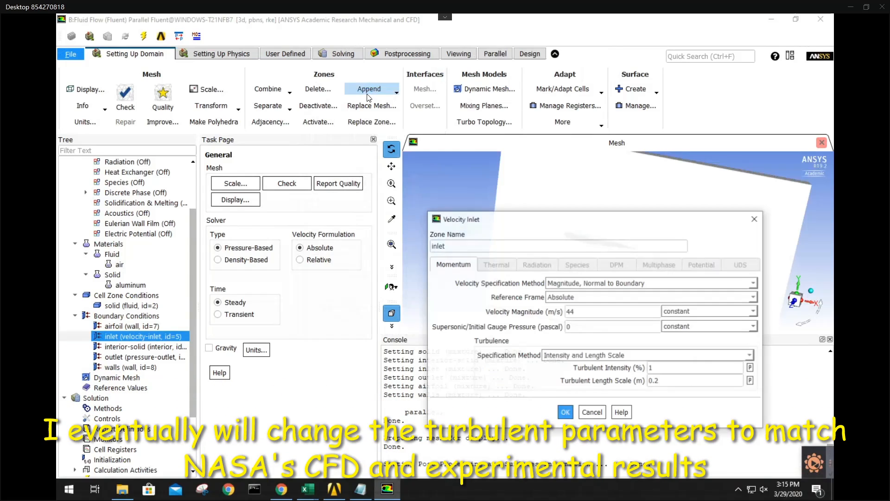
drag(380, 160, 380, 159)
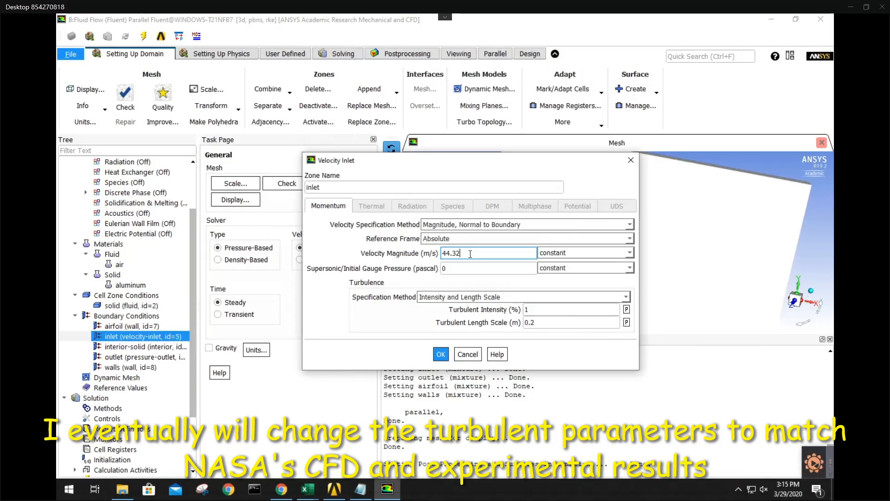
click(529, 308)
click(549, 323)
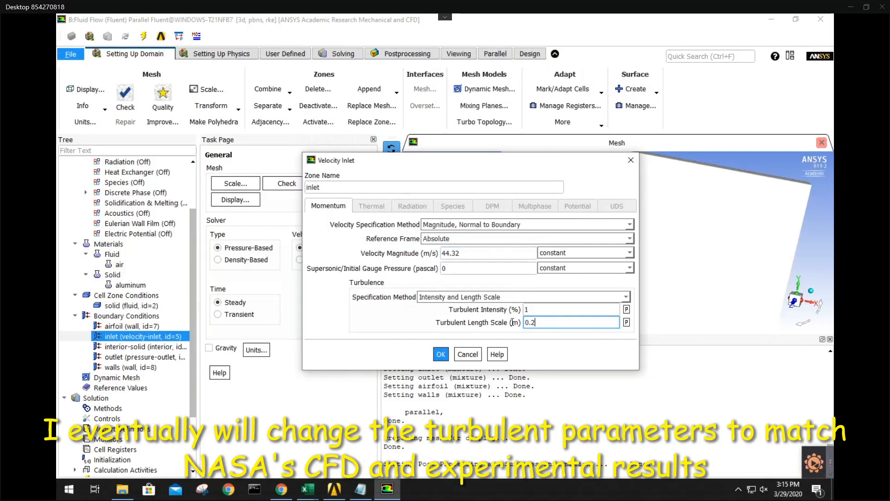
text(2)
click(441, 355)
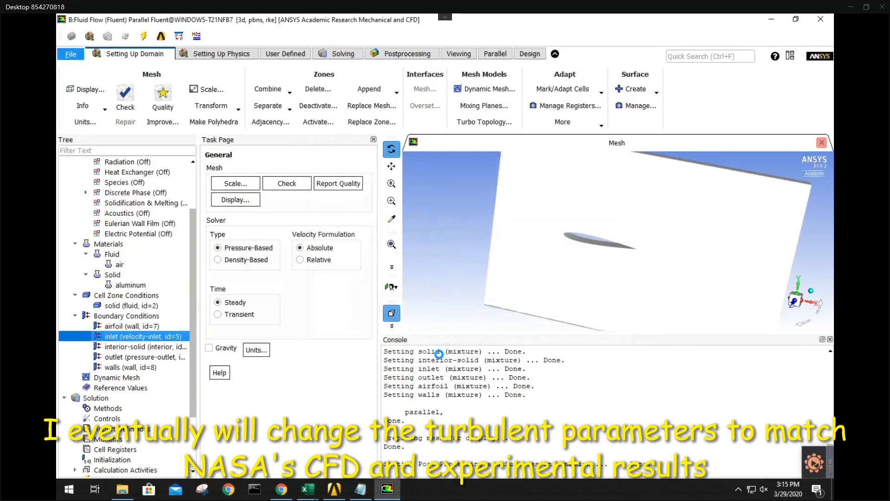
Set the inlet's turbulent length scale to 0.6 m and its velocity specification method to Magnitude and Direction
double_click(148, 334)
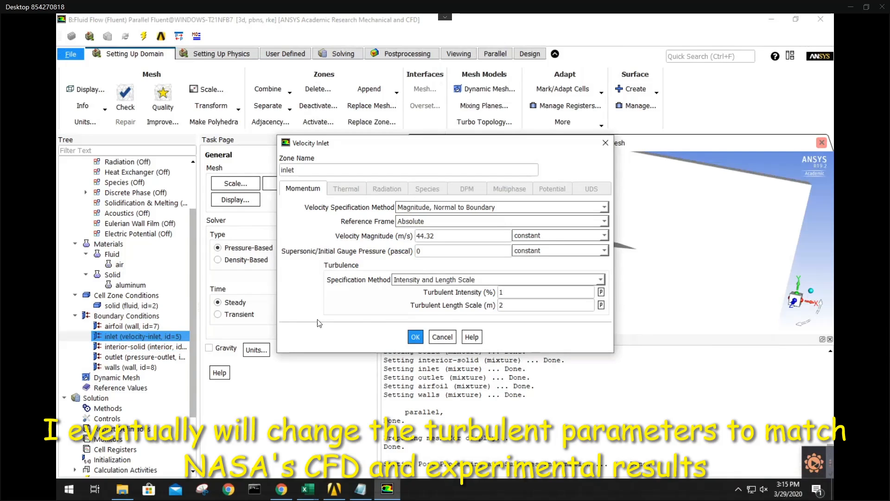
double_click(500, 305)
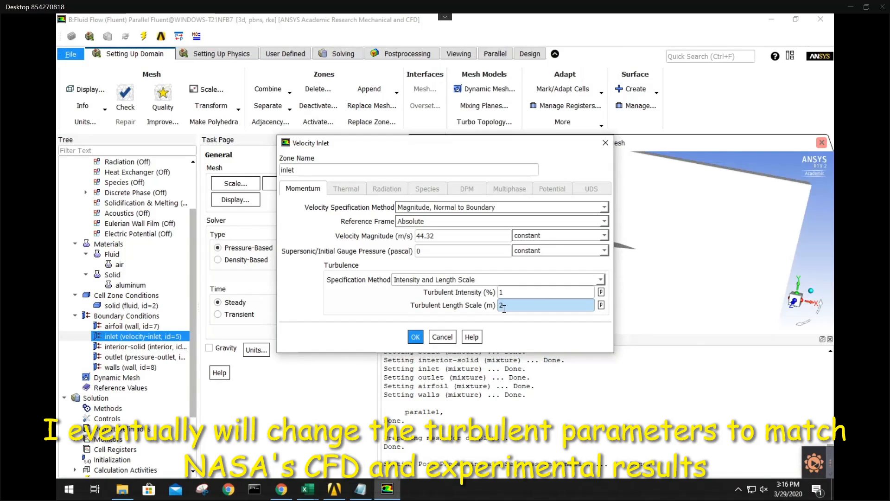
double_click(504, 307)
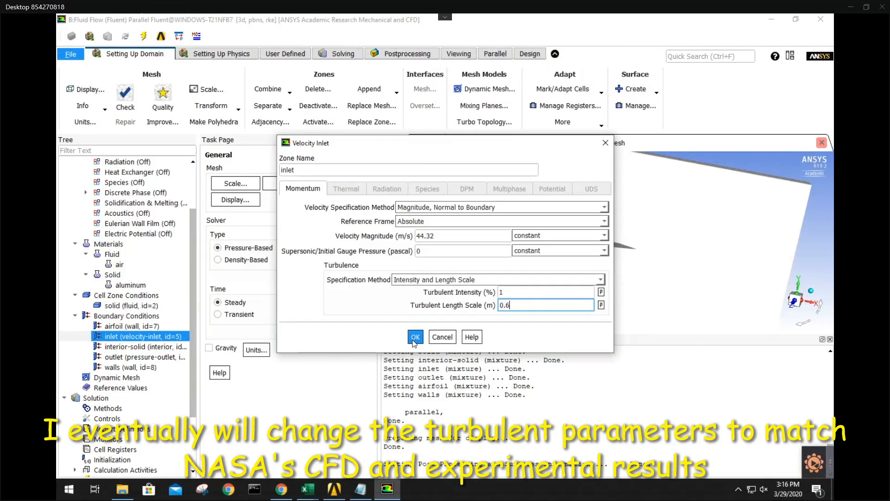
click(476, 209)
click(474, 217)
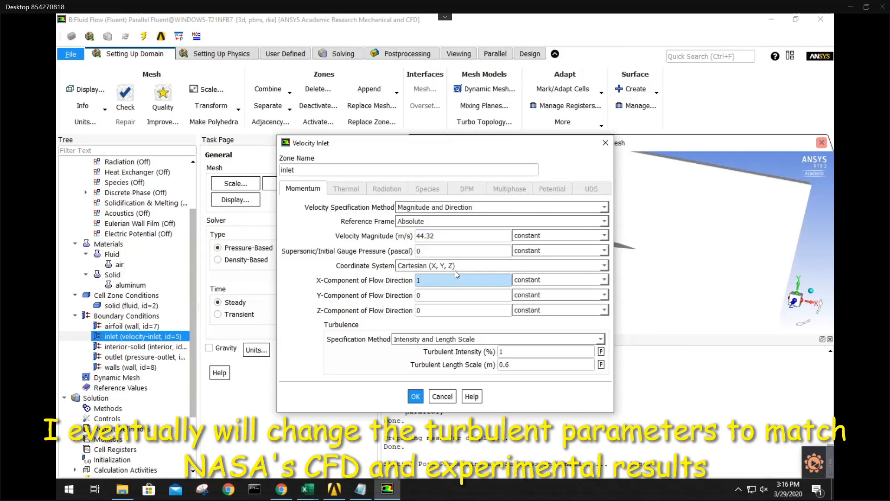
click(415, 397)
Open the walls boundary condition to review its settings
click(155, 368)
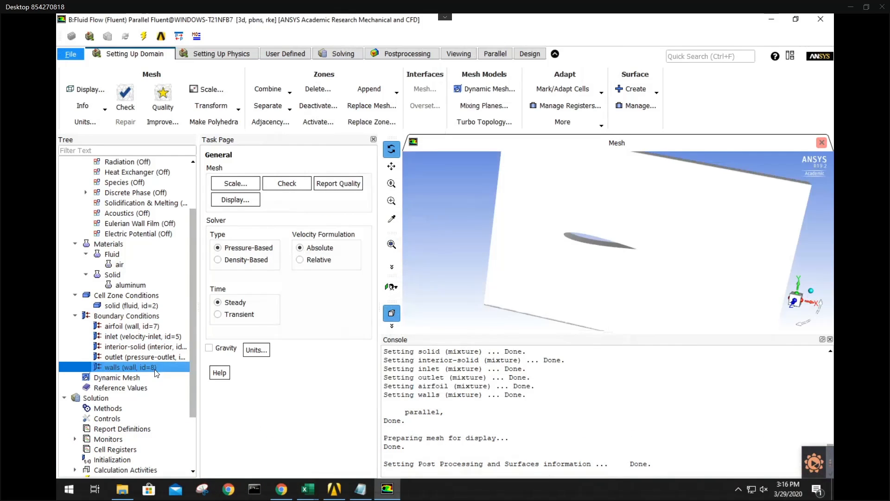
double_click(155, 370)
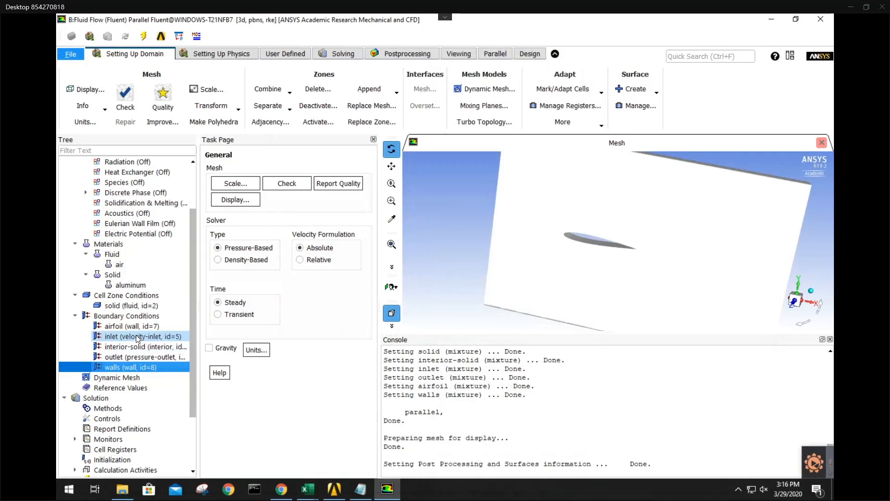
Open the reference values, and check in the browser's Fluent user's guide which reference values force coefficients use
scroll(168, 377, down, 1)
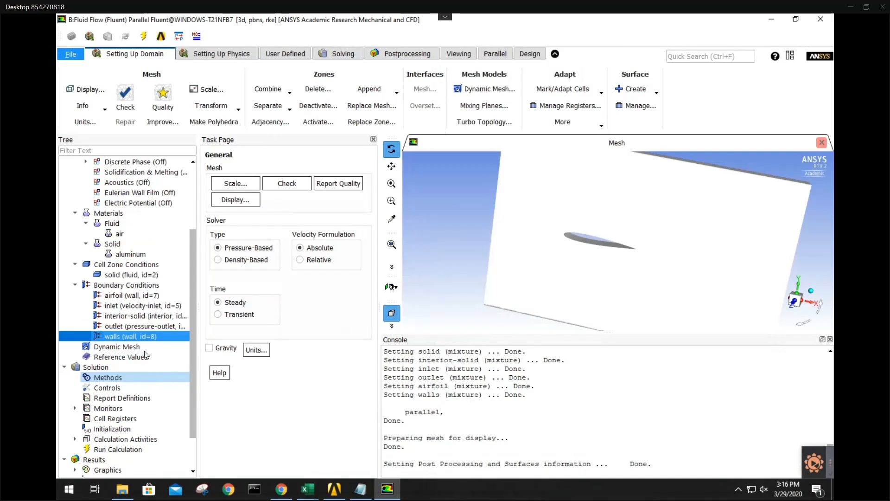
click(140, 358)
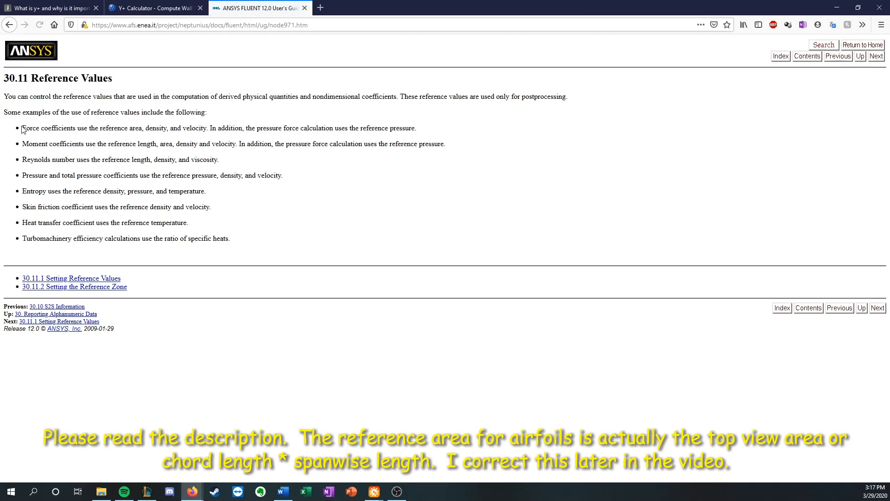
drag(24, 128, 208, 130)
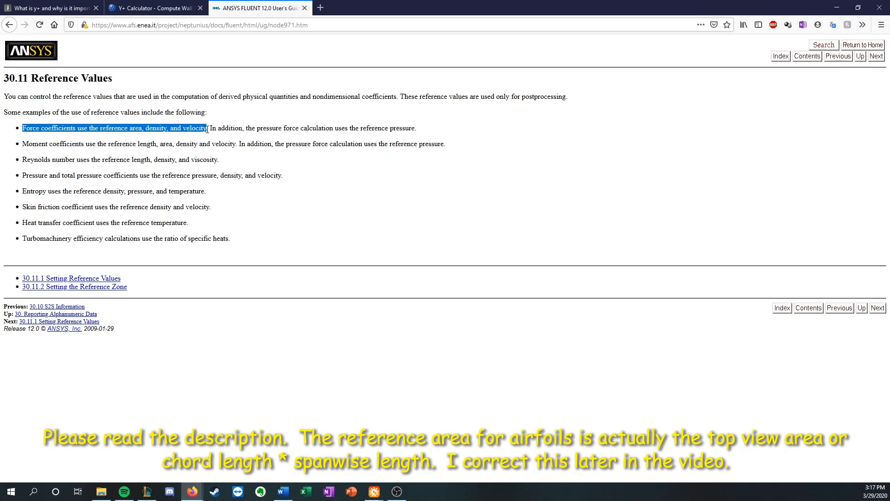
Search the web for "coefficient of lift" in a new browser tab and view the image results
click(320, 8)
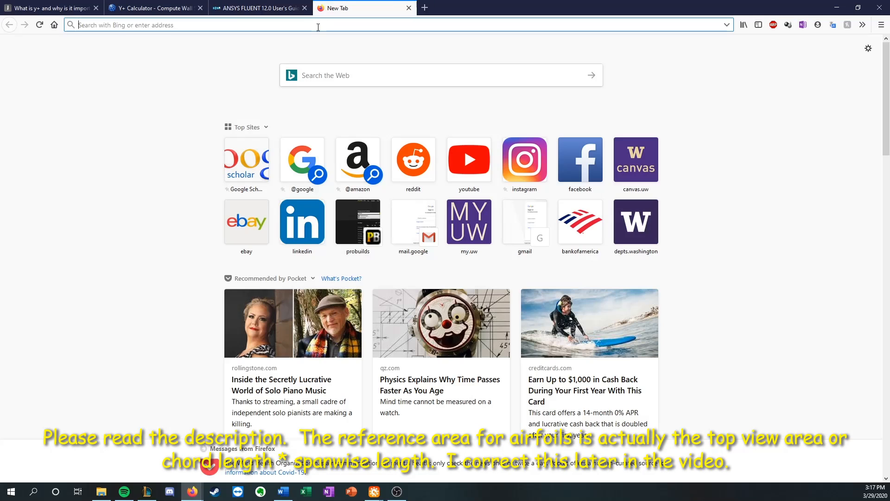
click(253, 8)
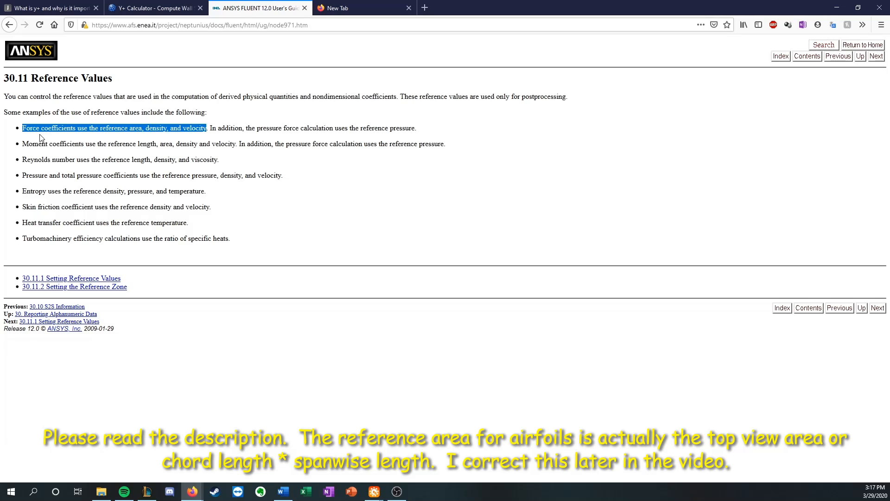
click(379, 4)
text(coefficient of )
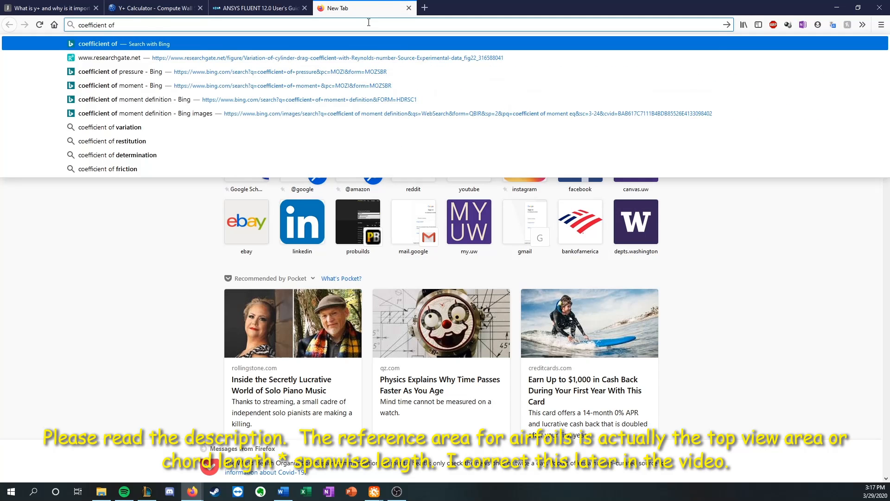
text(lift)
key(Return)
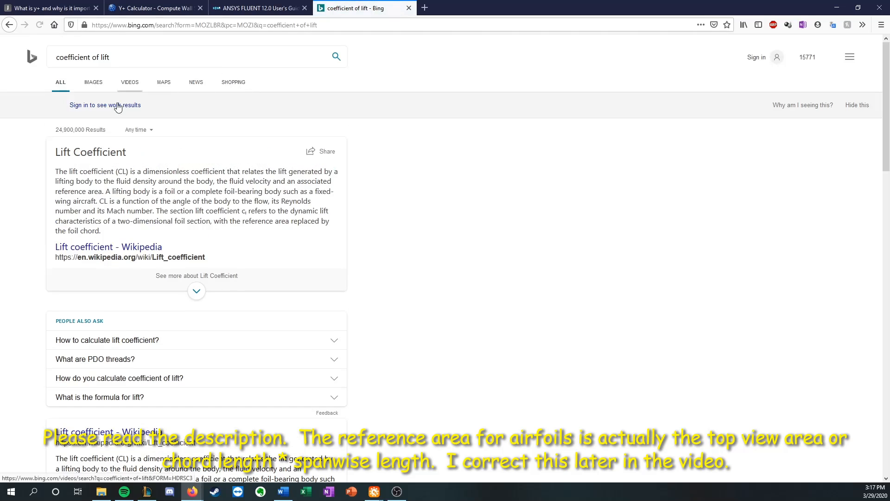
click(95, 85)
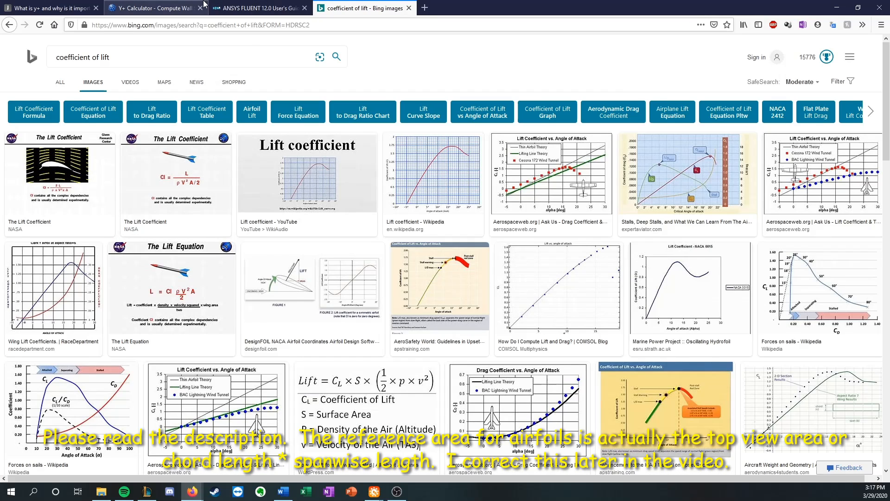
Switch back to Fluent and set the reference area to 2 m2 and length to 1 m, computing the reference values from the inlet
click(250, 8)
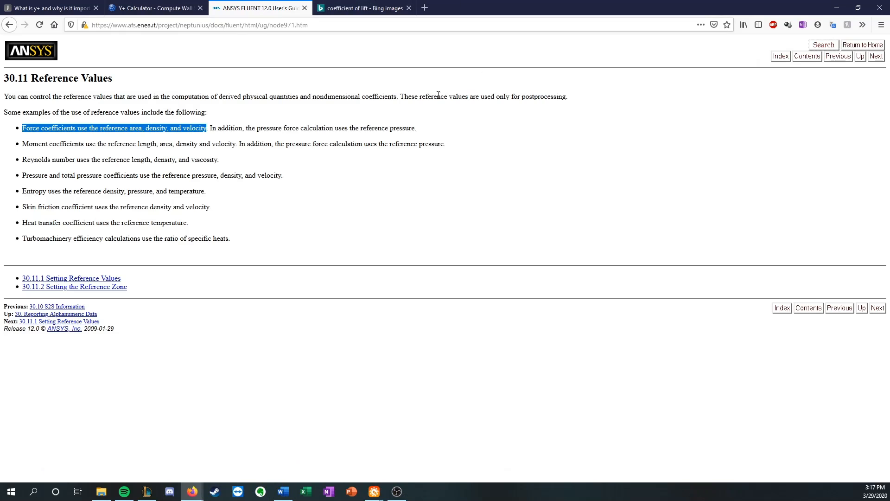
click(836, 8)
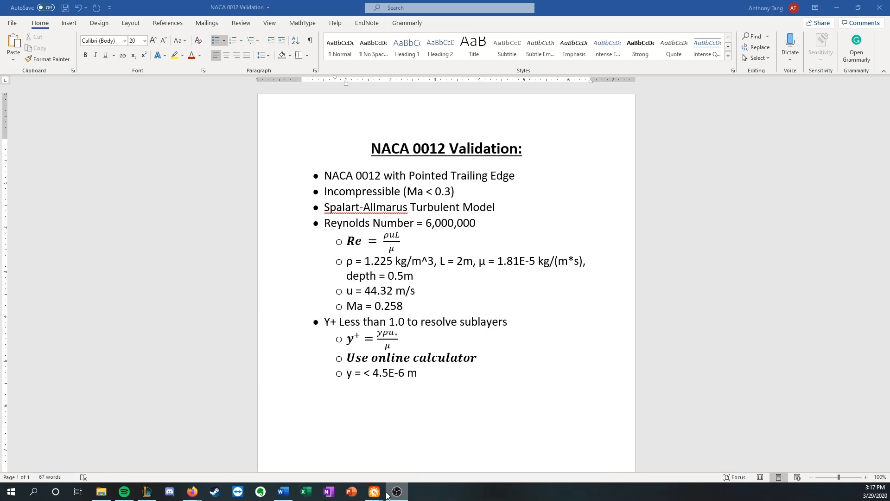
mouse_move(374, 491)
click(430, 453)
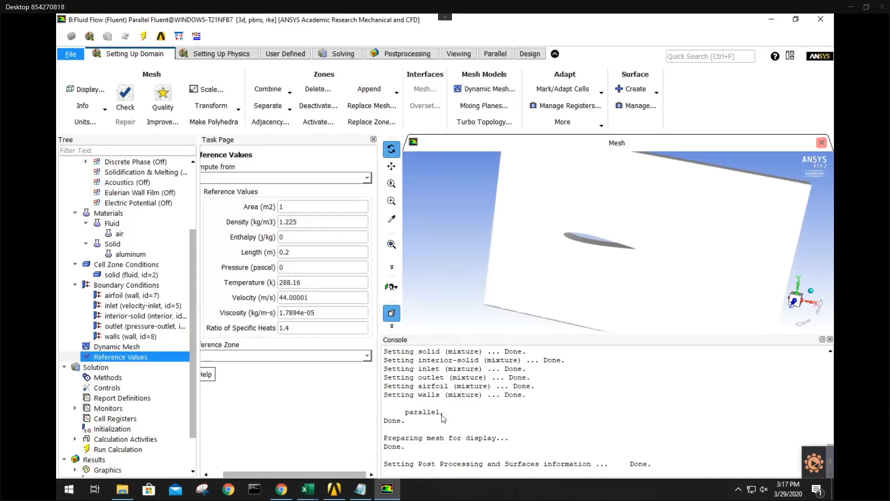
double_click(306, 206)
text(2)
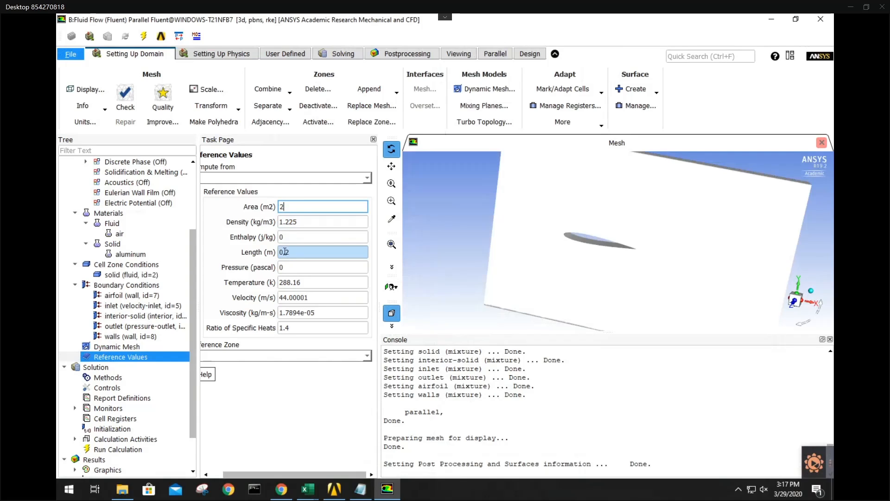
double_click(285, 251)
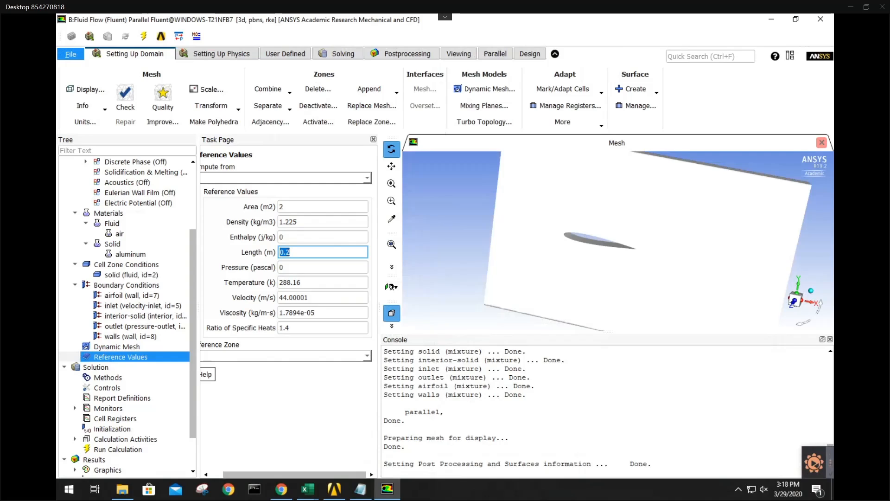
text(1)
click(368, 178)
click(331, 204)
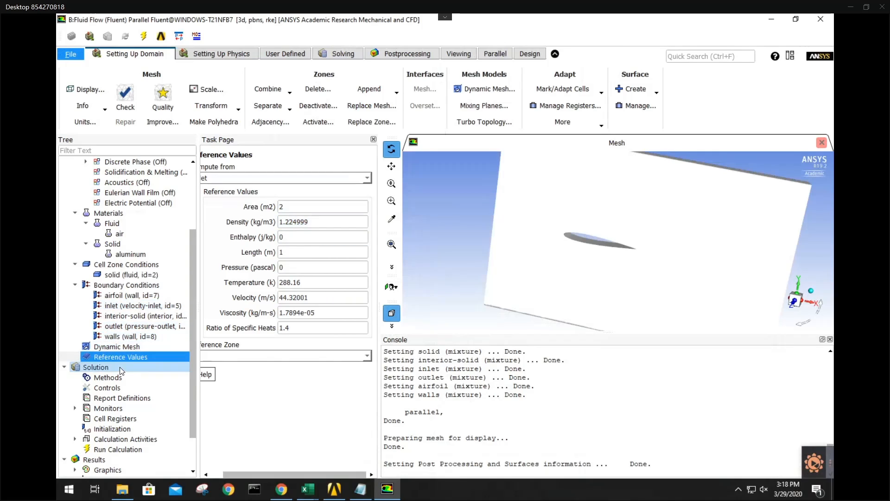
Open the solution methods and review the pressure-velocity coupling scheme and spatial discretization settings
click(115, 377)
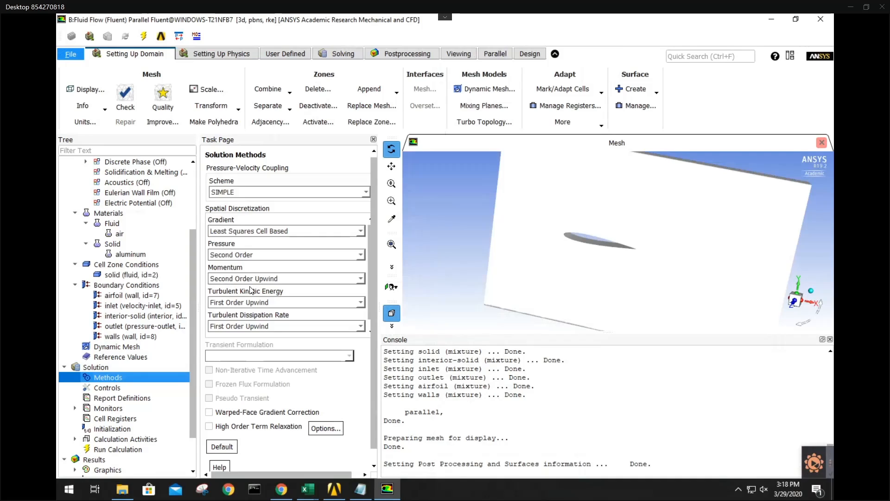
scroll(250, 306, down, 1)
scroll(251, 306, down, 1)
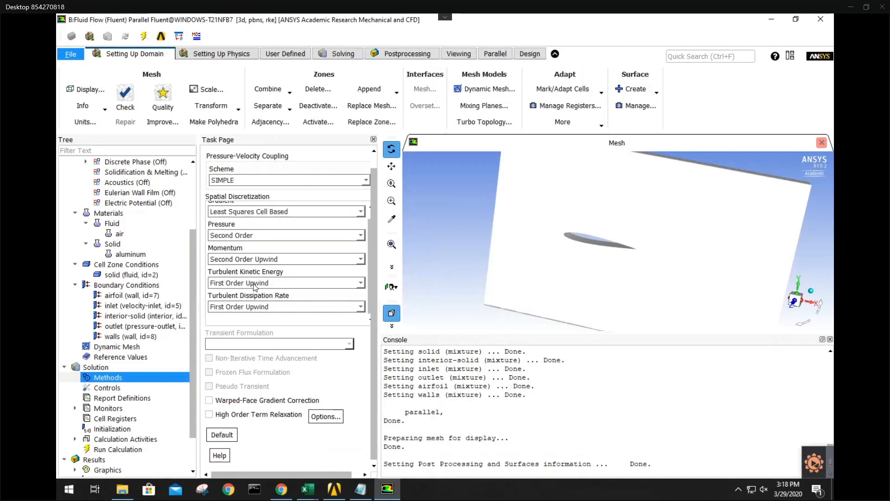
Create a new drag force report definition named drag
double_click(122, 399)
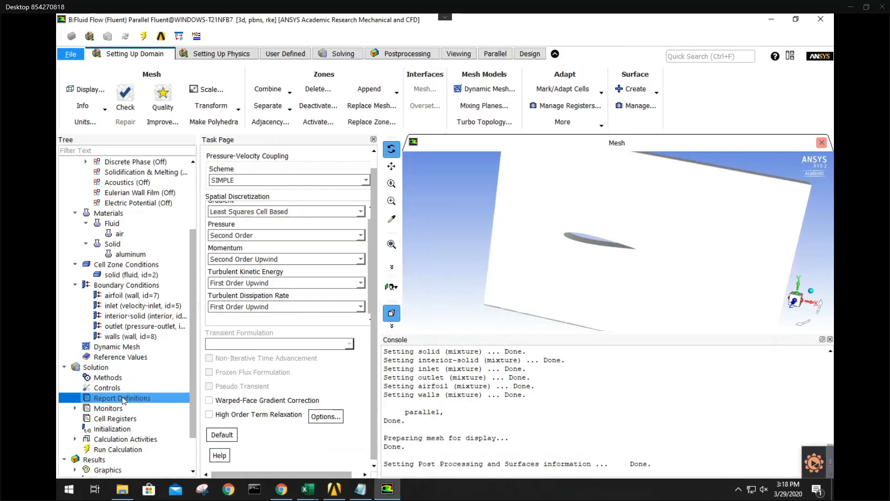
click(415, 347)
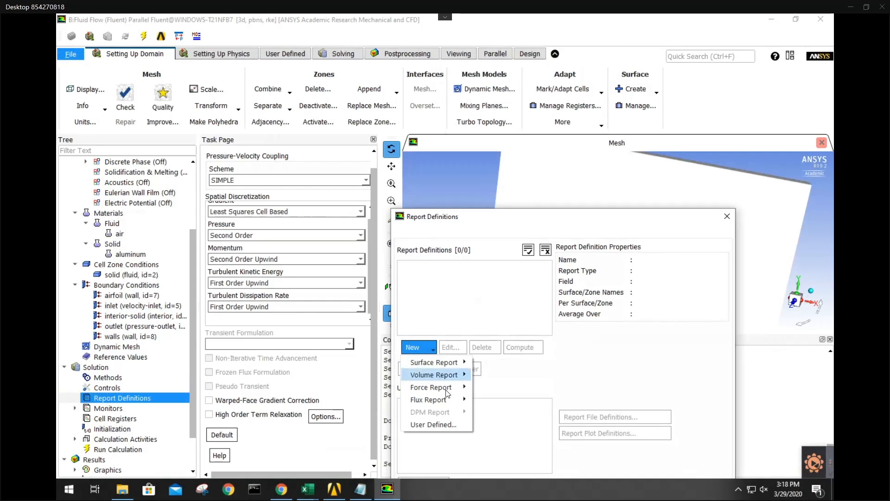
mouse_move(448, 393)
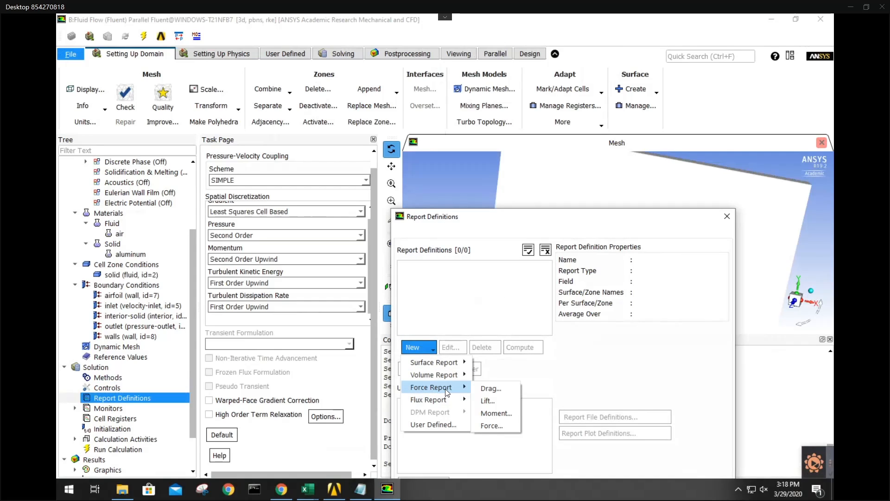
click(491, 388)
key(ctrl+a)
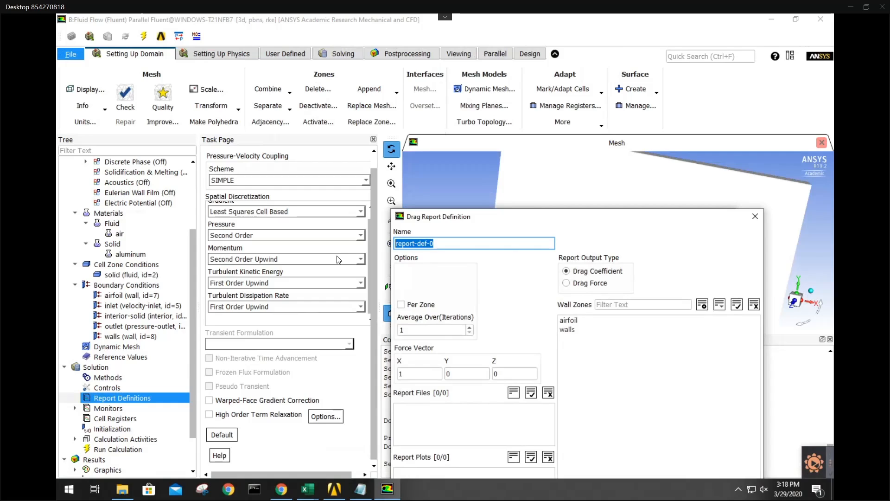
text(drag)
drag(441, 218, 364, 54)
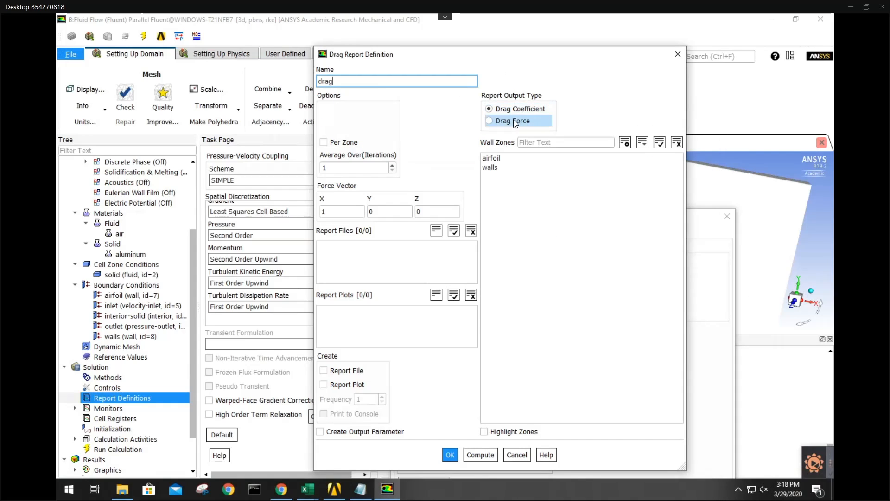
Apply the drag coefficient report to the airfoil zone with a report file, report plot and console printing at frequency 10, and save the definition
click(491, 158)
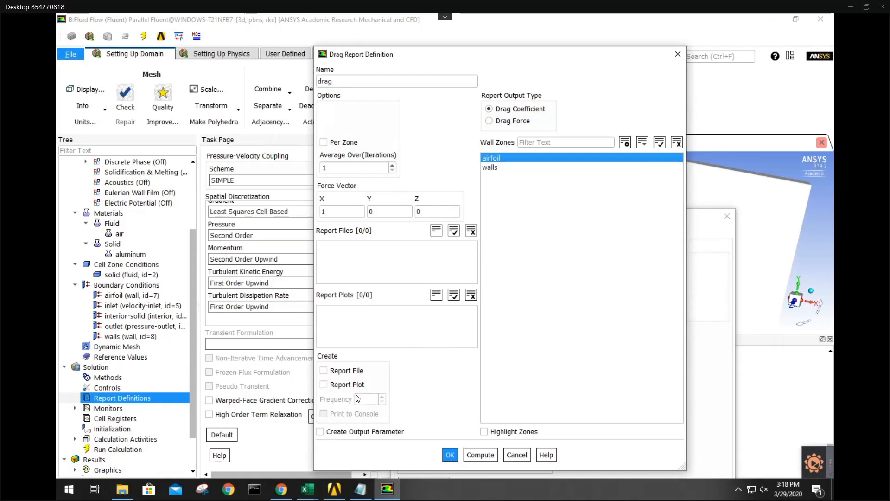
click(324, 371)
click(325, 384)
click(324, 413)
click(373, 400)
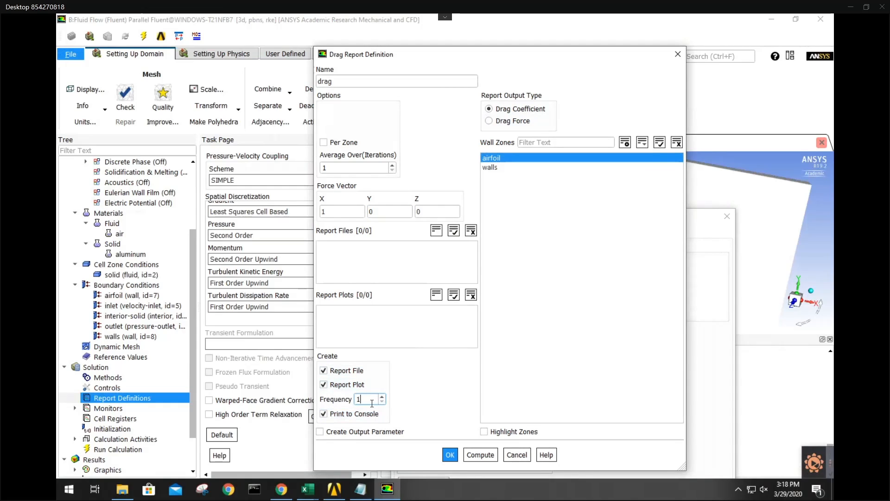
text(0)
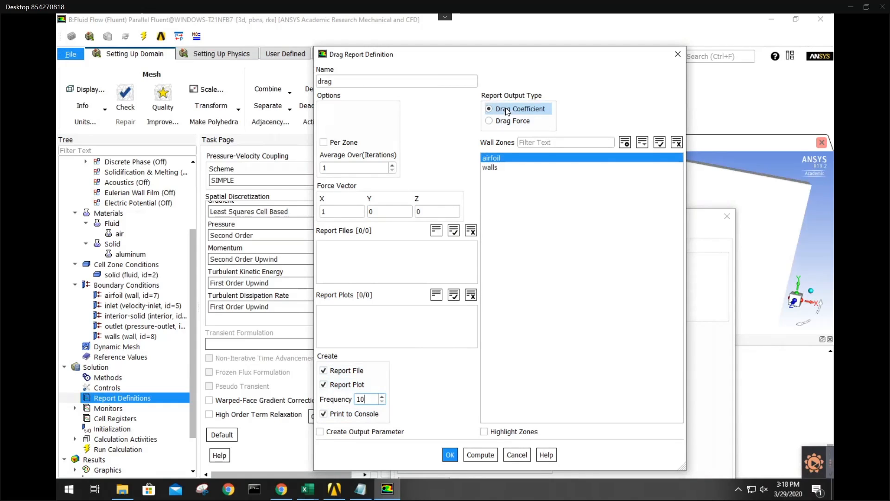
click(449, 455)
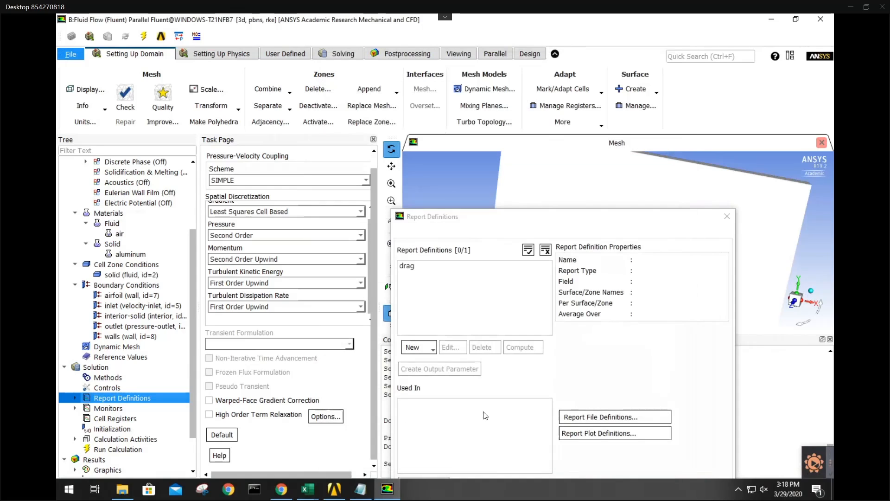
click(727, 217)
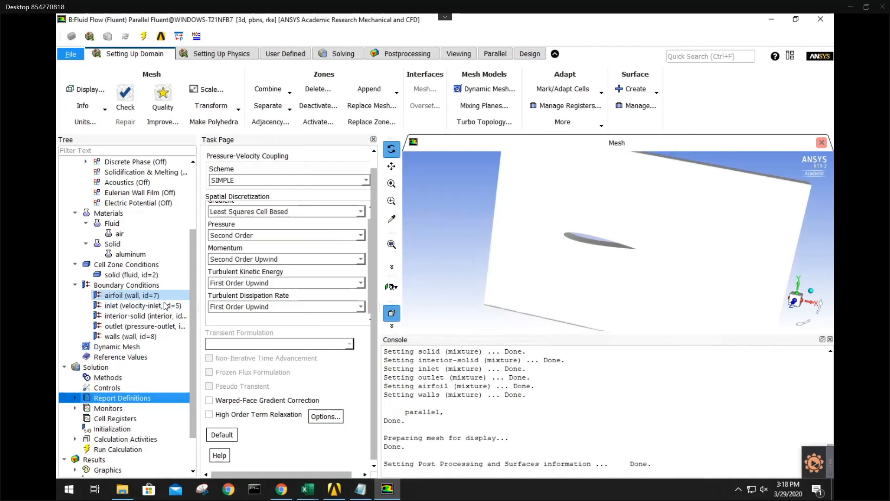
Turn off the convergence check for all residual equations: continuity, x-, y- and z-velocity, k and epsilon
click(75, 408)
double_click(113, 417)
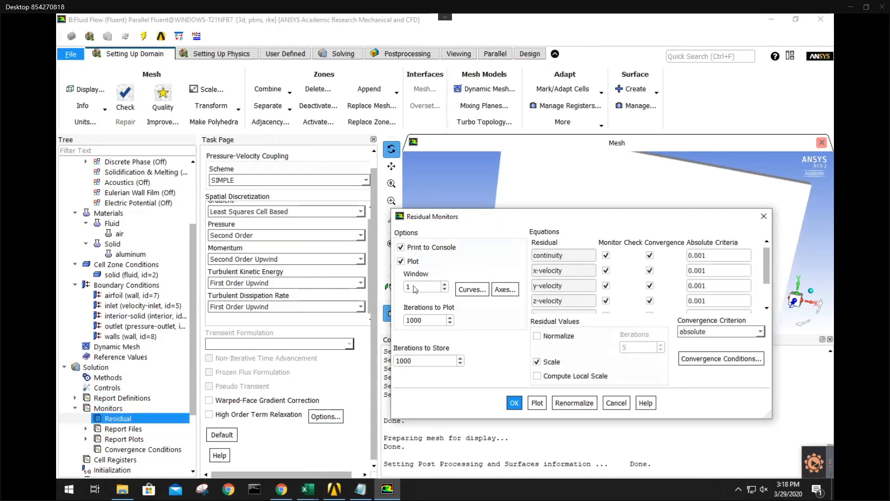
click(480, 219)
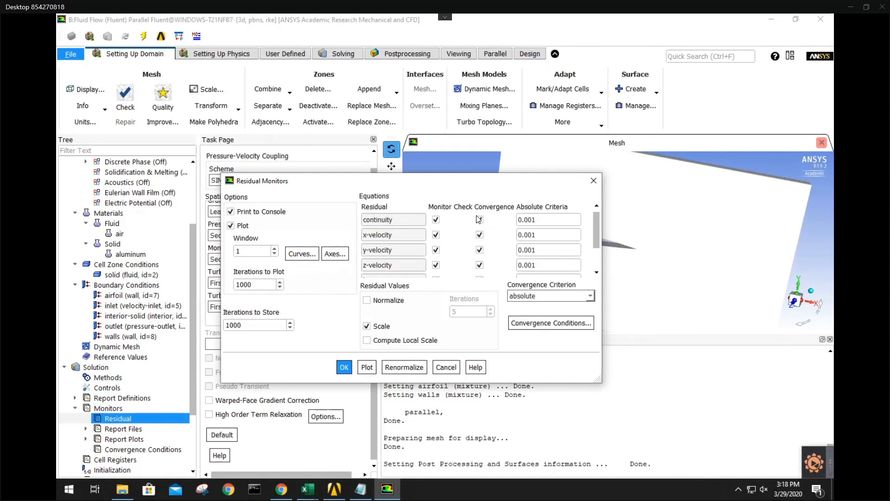
click(480, 235)
click(480, 251)
click(480, 265)
scroll(480, 258, down, 2)
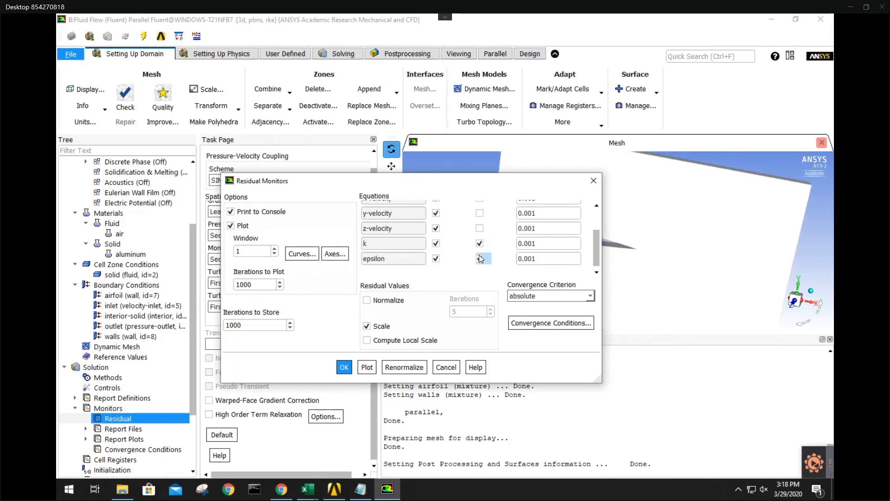
click(481, 258)
click(481, 244)
scroll(549, 250, up, 2)
scroll(538, 252, down, 2)
click(344, 367)
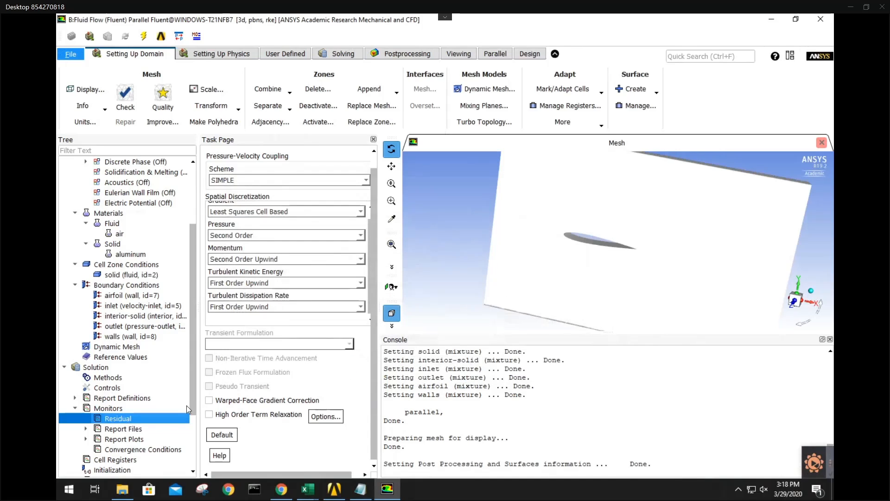
Initialize the solution using Hybrid Initialization
scroll(153, 409, down, 2)
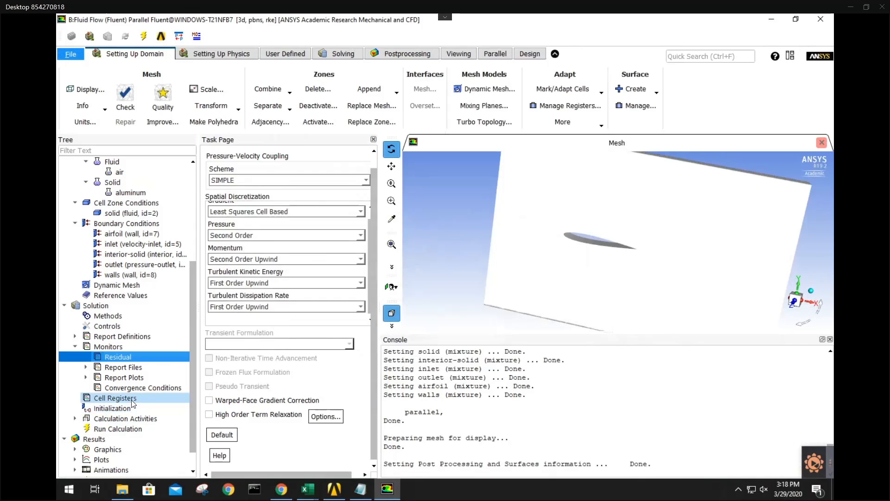
click(122, 408)
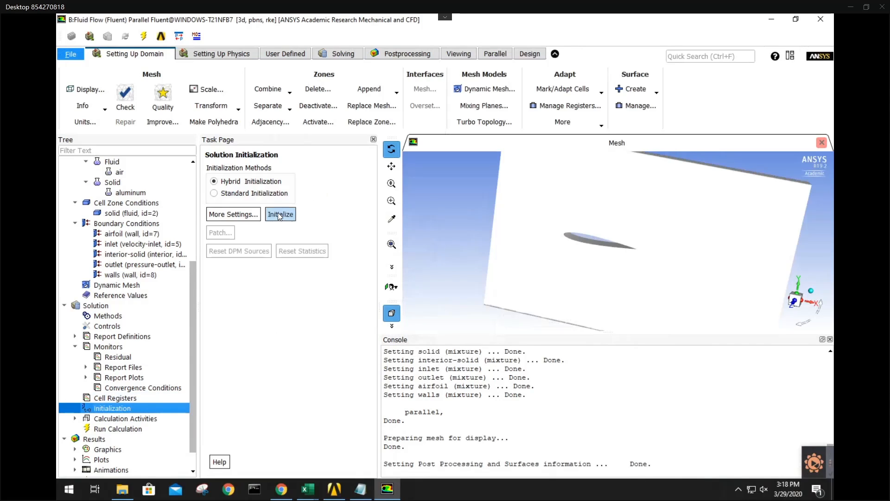
click(280, 215)
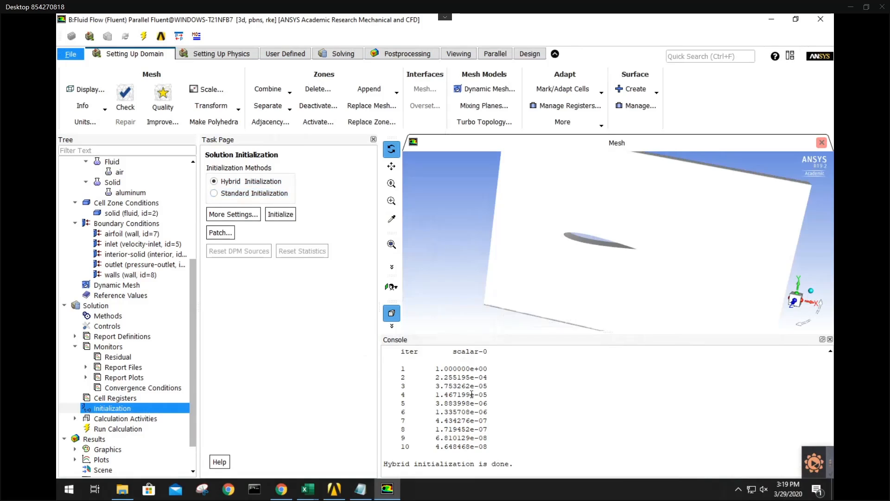
Review the run calculation settings and return to the solution initialization settings
click(145, 432)
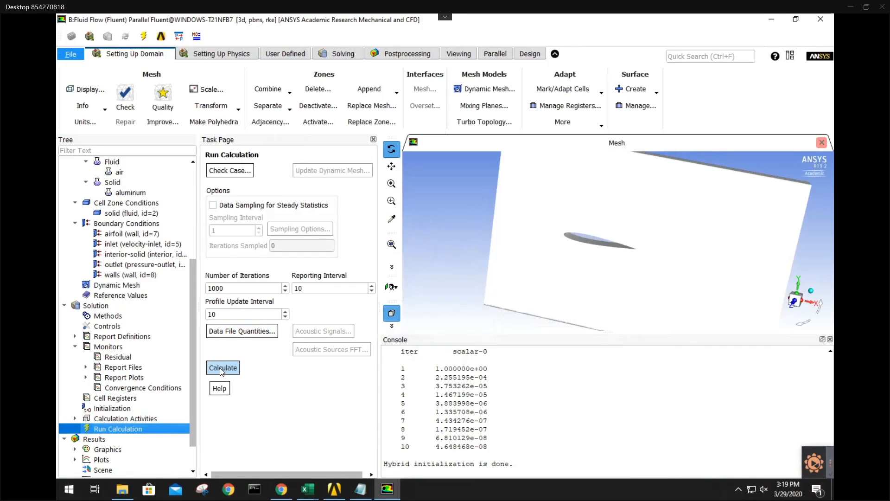
click(133, 408)
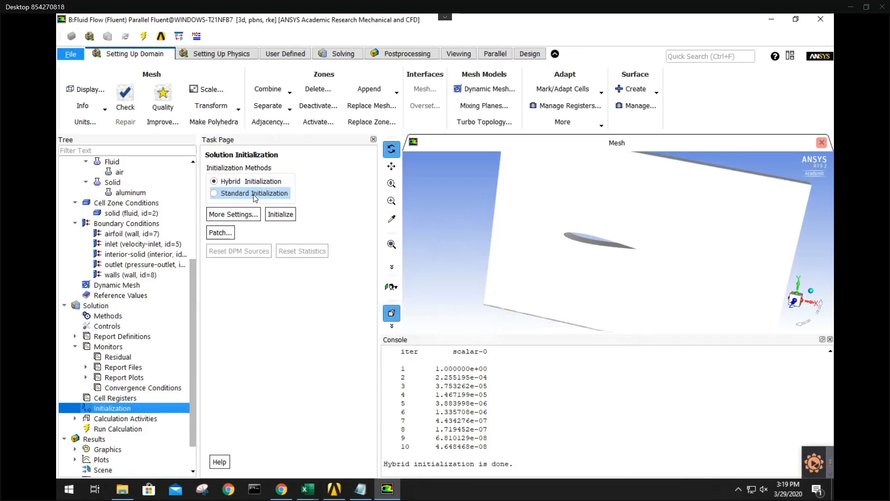
Start the solver calculation for 1000 iterations with a reporting interval of 10
click(118, 428)
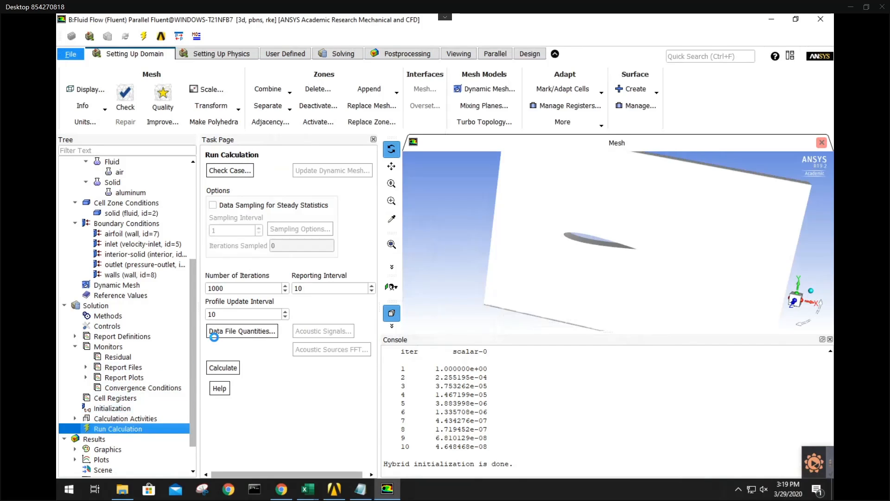
click(225, 367)
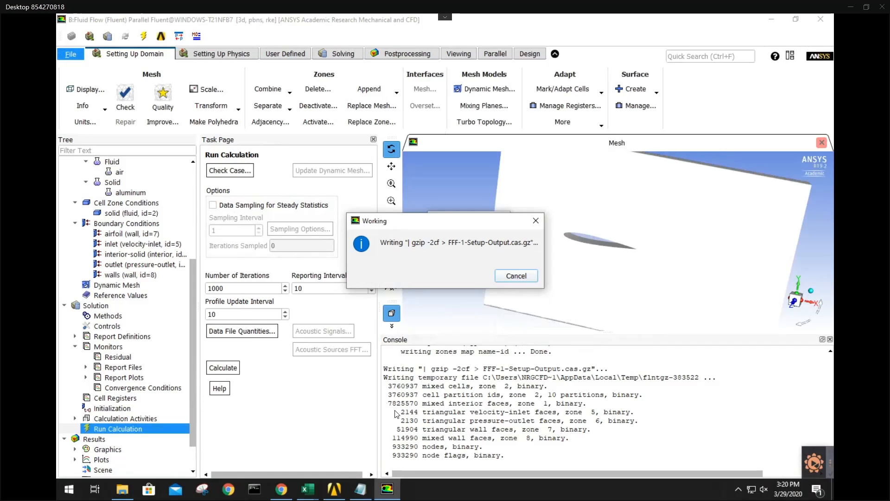
drag(438, 221, 474, 312)
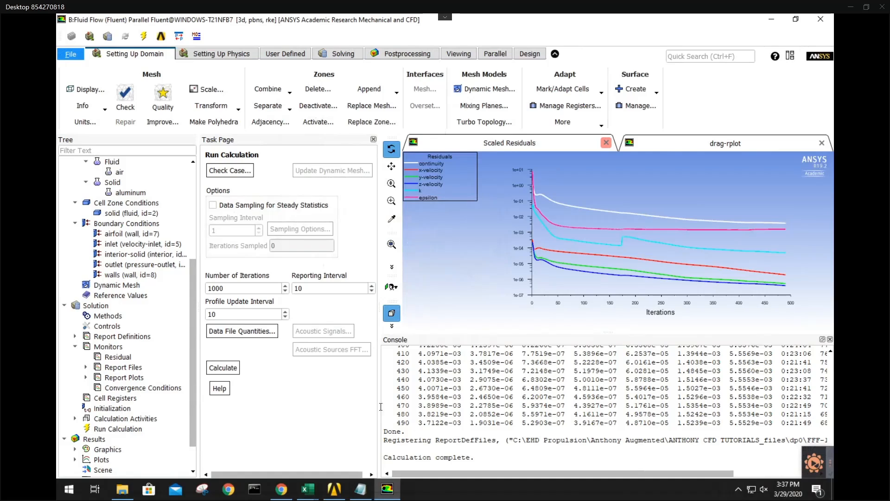
Examine the drag report plot and the scaled residuals plot of the calculation
click(680, 145)
click(566, 144)
scroll(103, 401, down, 1)
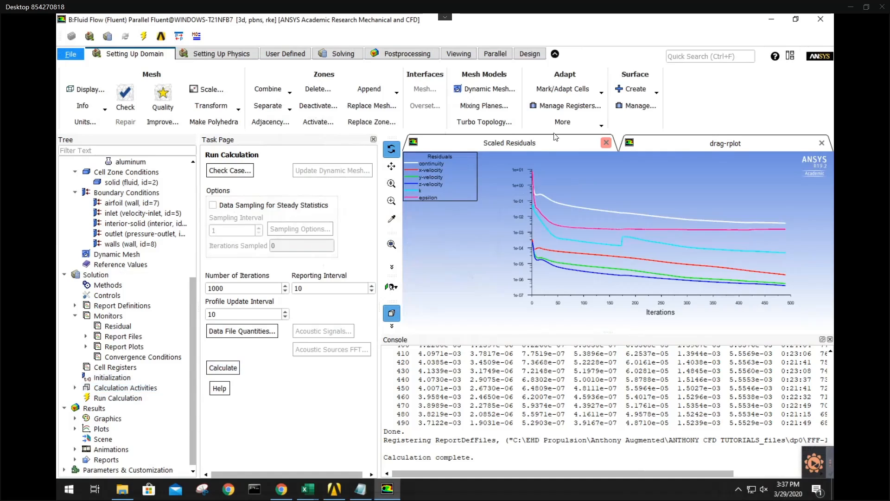
Start a new plane surface defined by three points and set its x0 coordinate to -2 m
click(631, 94)
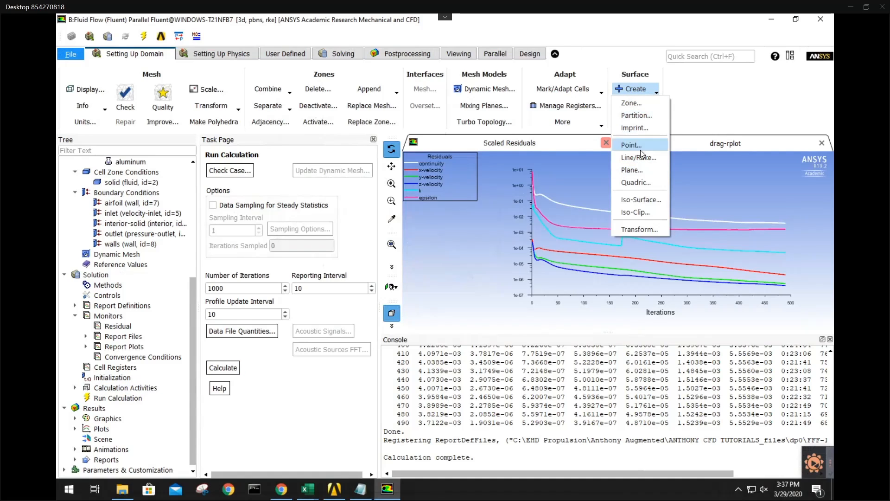
click(640, 170)
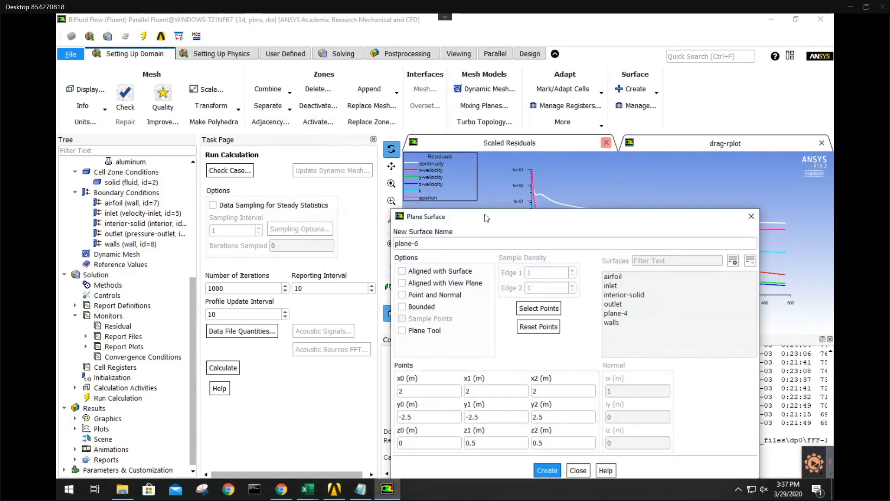
drag(487, 216, 421, 165)
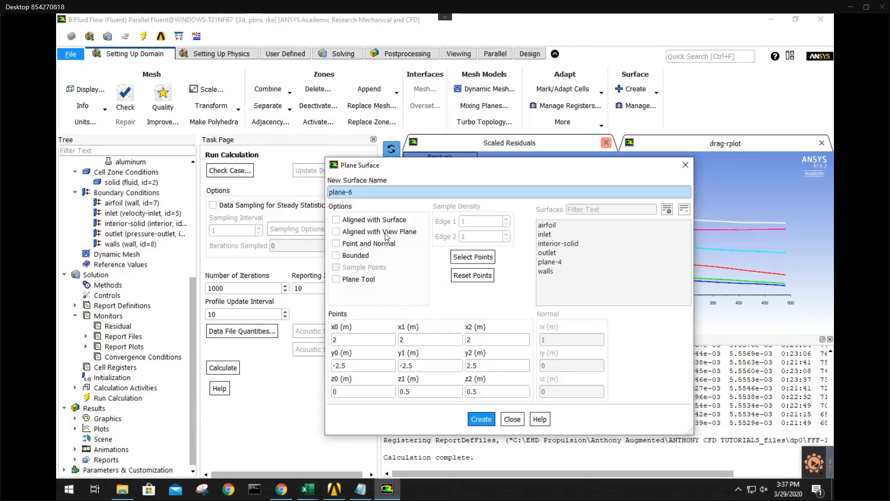
click(358, 342)
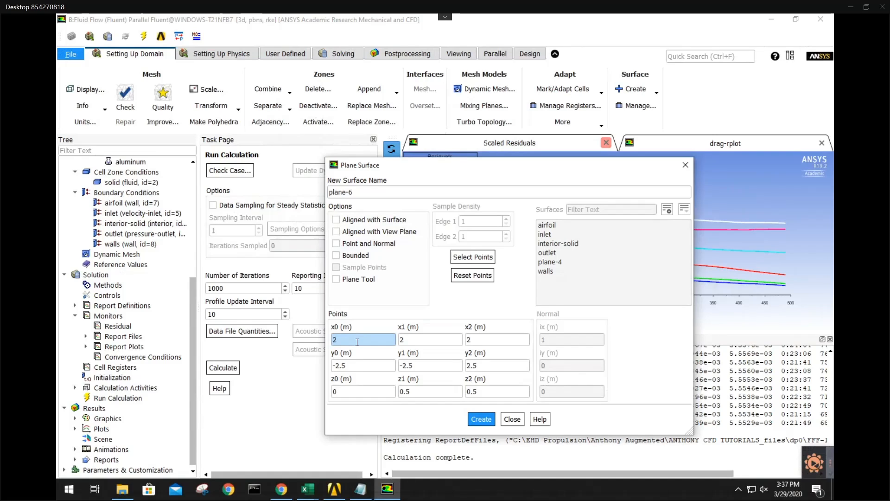
drag(357, 342, 320, 344)
text(-2)
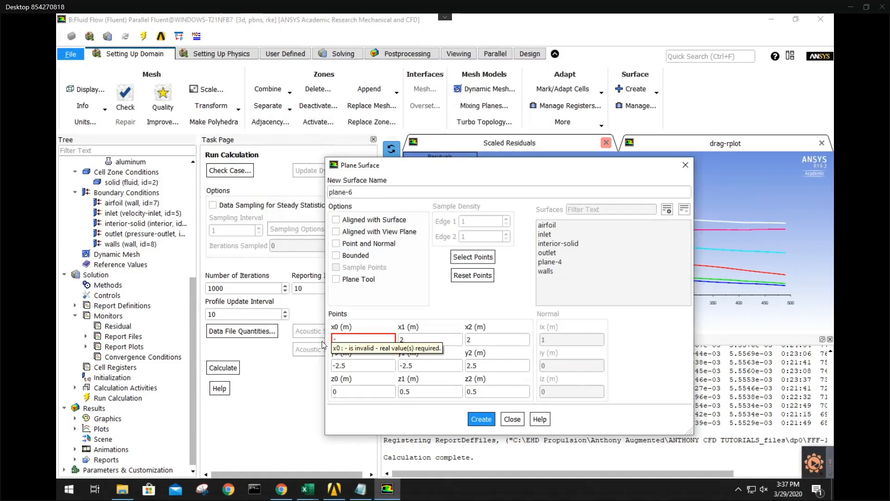
key(BackSpace)
key(BackSpace)
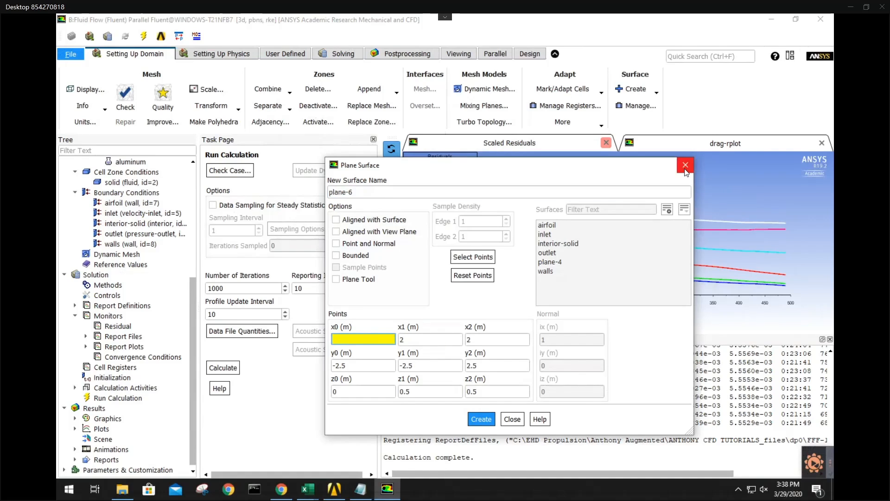
text(-)
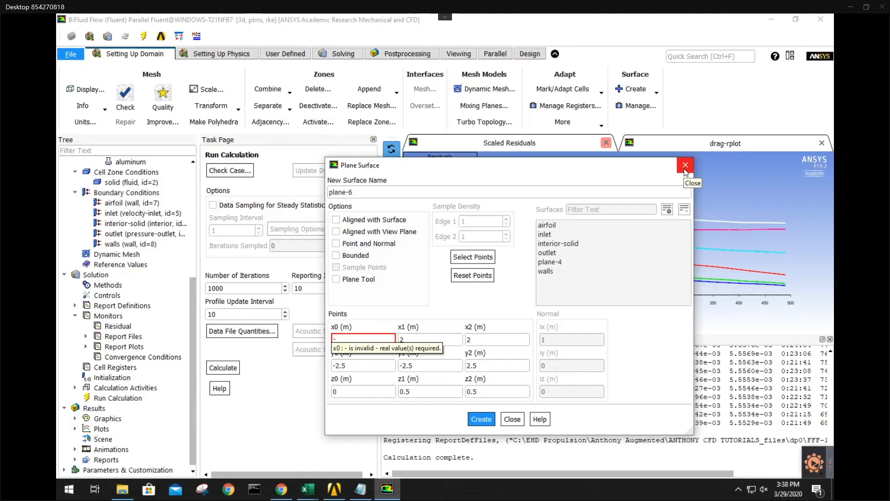
text(2)
Set the x1 and x2 coordinates of the new plane surface to 5 m
click(448, 338)
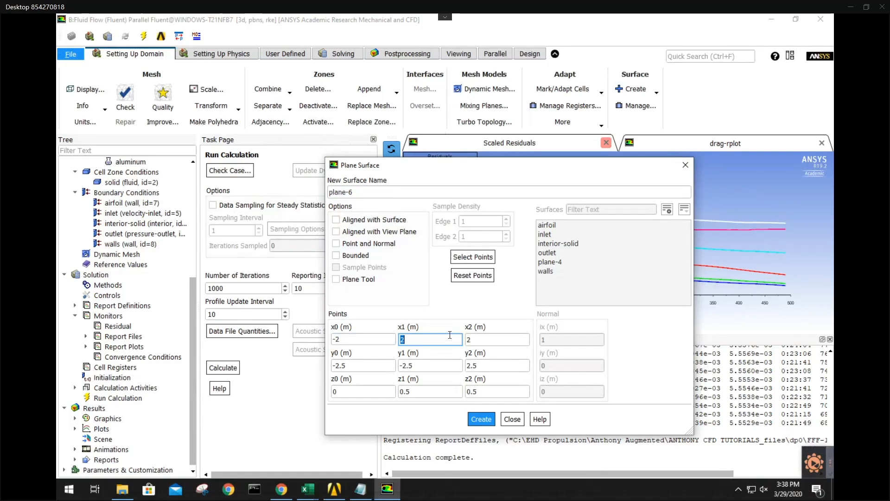
text(5)
click(478, 339)
text(5)
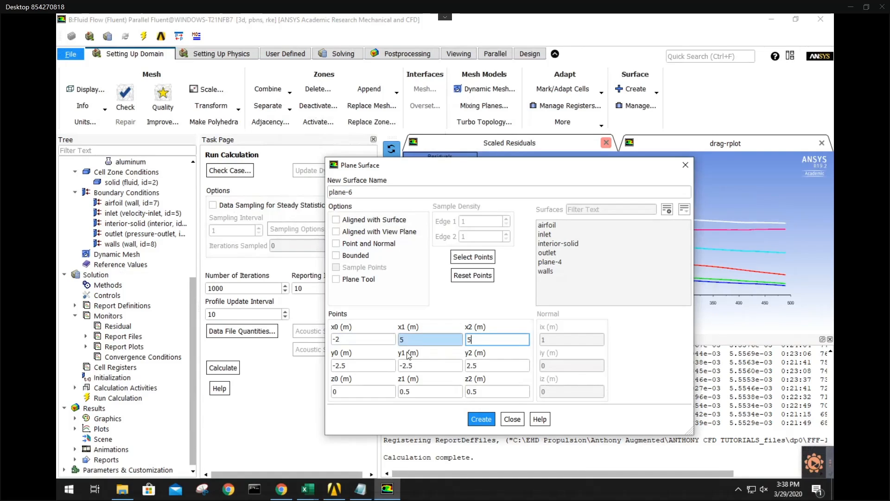
Set z0, z1 and z2 of the plane to 0.25 m, create the surface and close the plane definition
click(368, 365)
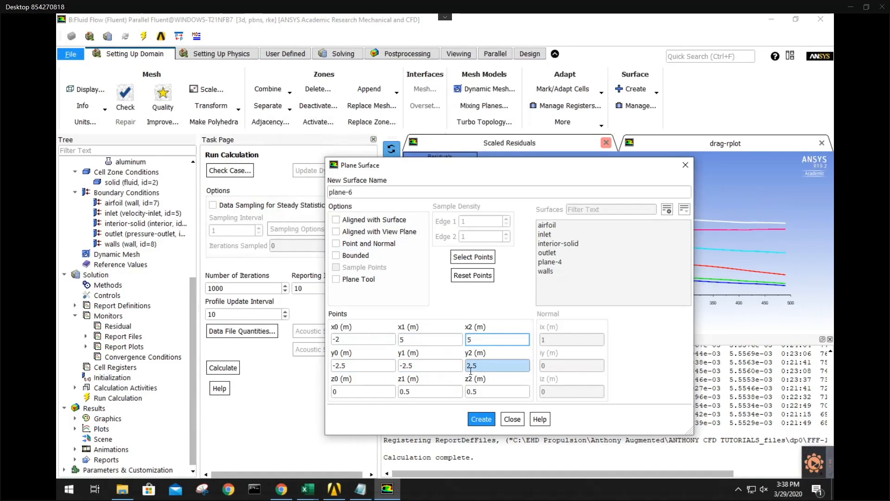
click(357, 391)
text(0.25)
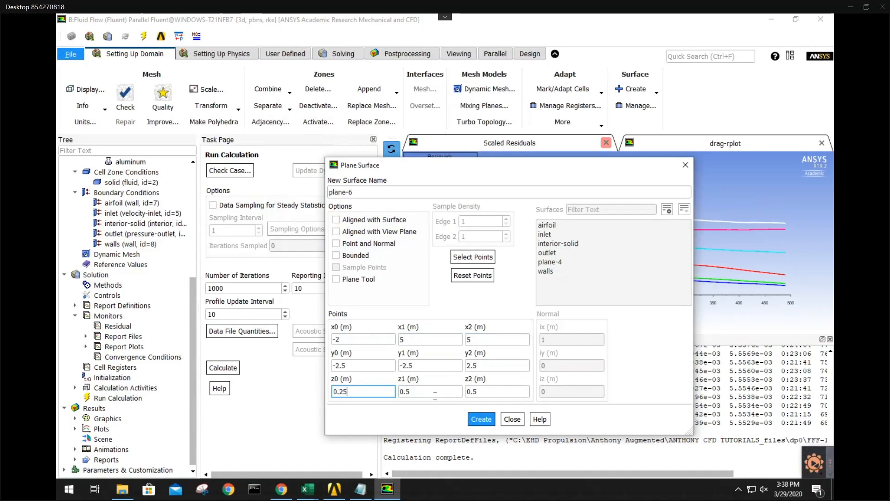
key(Tab)
text(0)
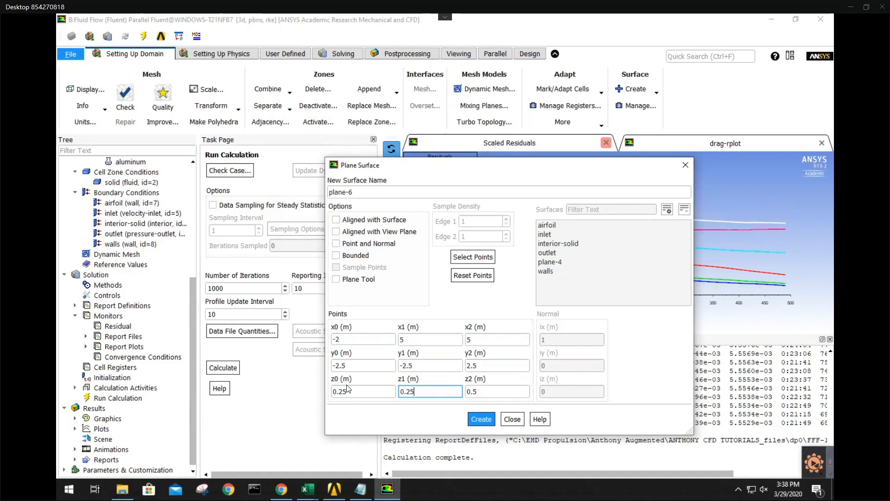
text(.25)
key(Tab)
text(0.25)
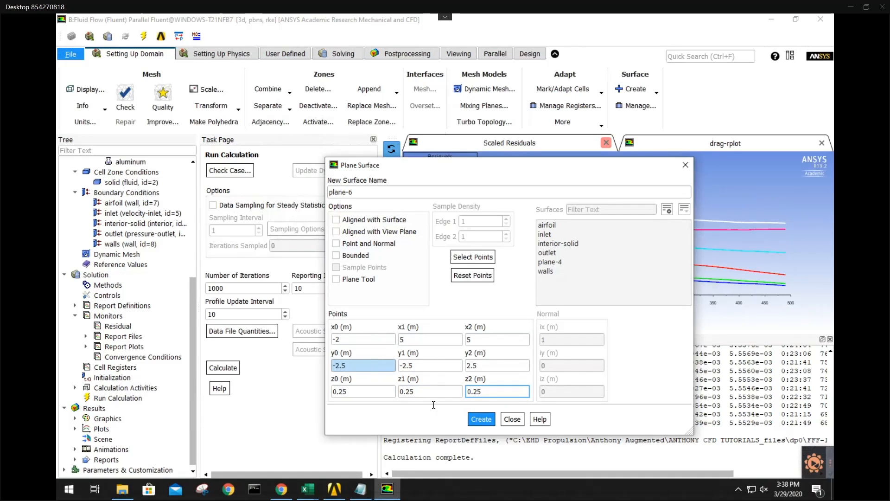
click(478, 417)
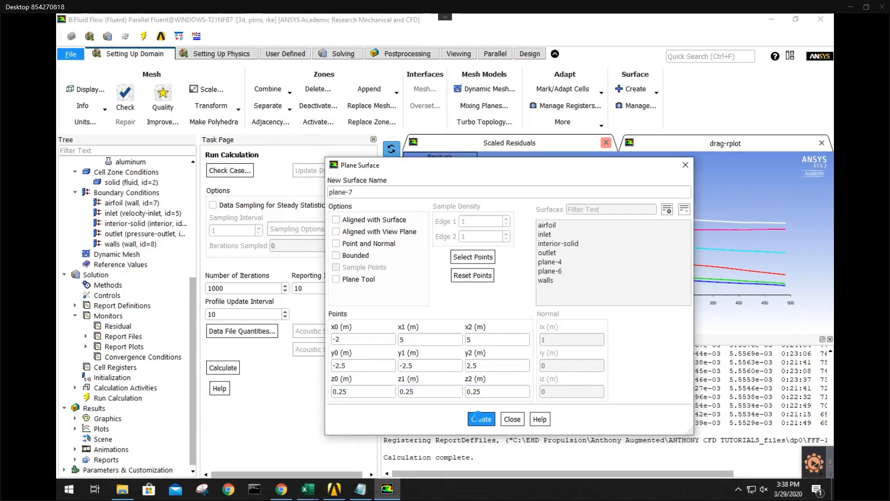
click(512, 419)
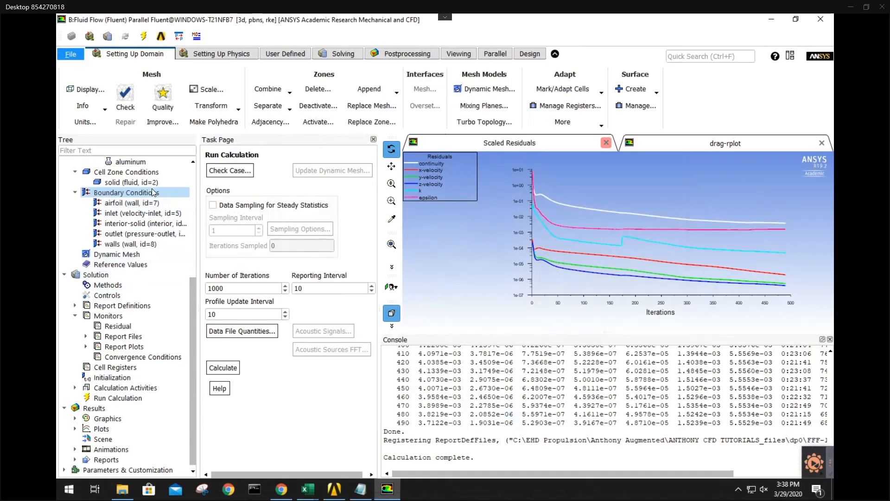
Open the boundary conditions and check the list of surfaces for the newly created plane
scroll(128, 237, up, 2)
double_click(126, 252)
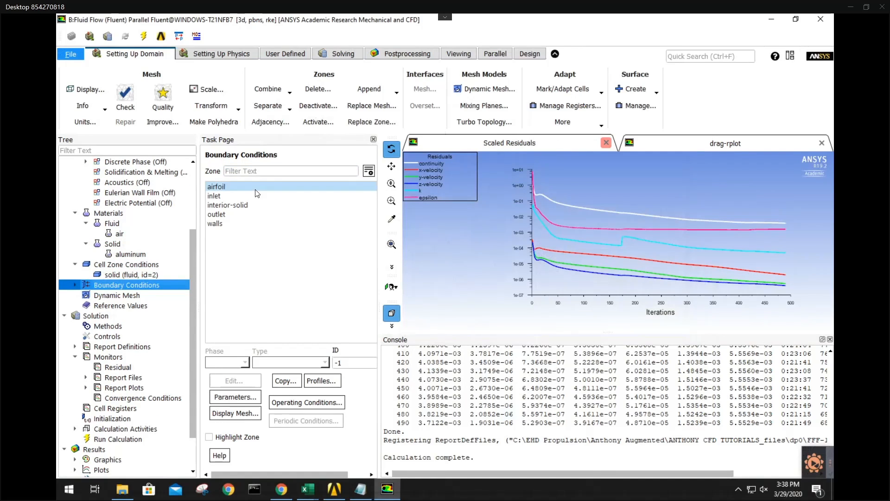
click(637, 106)
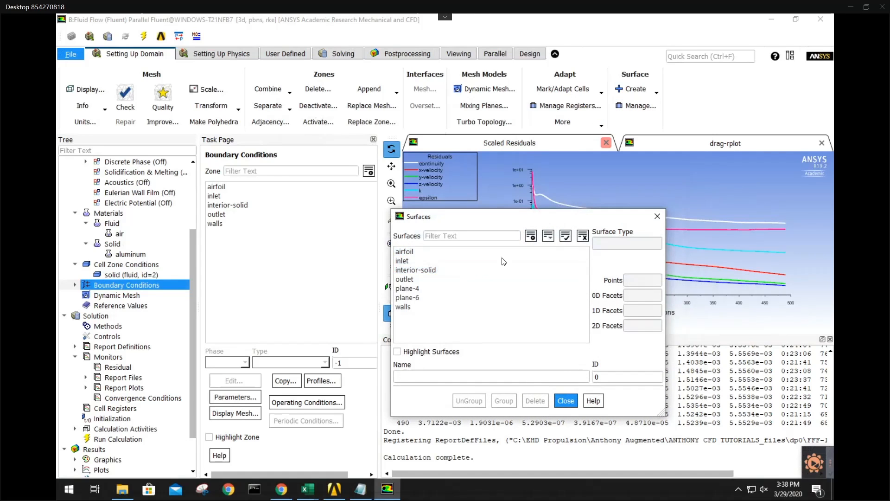
click(496, 297)
click(657, 215)
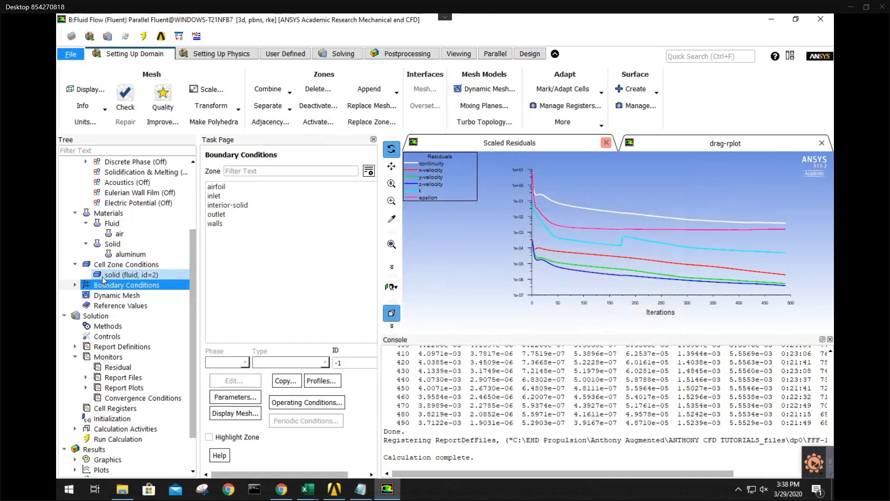
Open the mesh display settings from the boundary conditions and view the airfoil, inlet and outlet faces
click(76, 286)
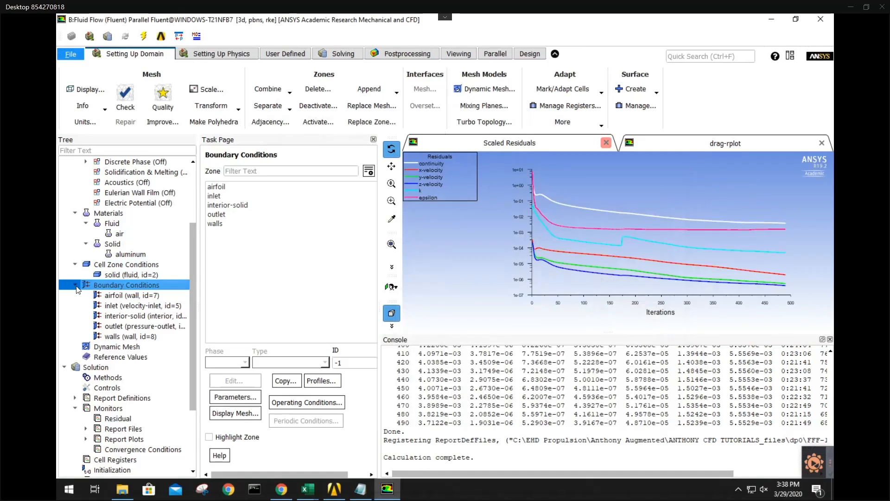
click(226, 224)
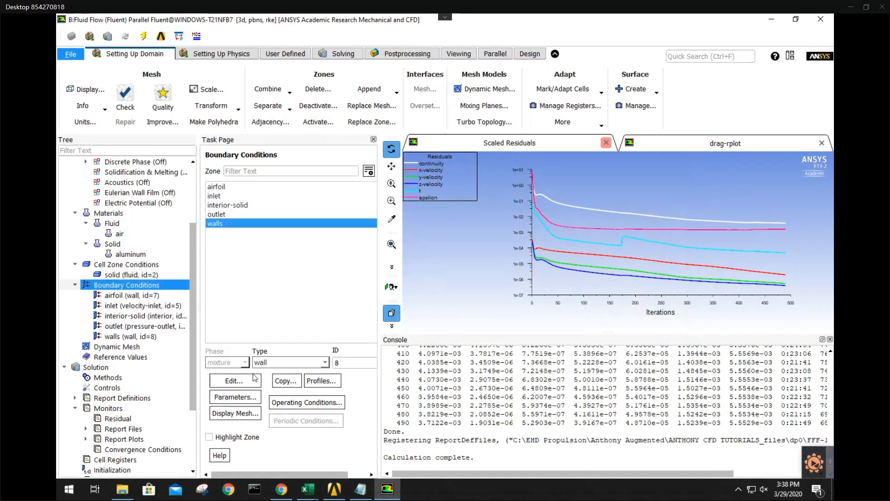
click(240, 414)
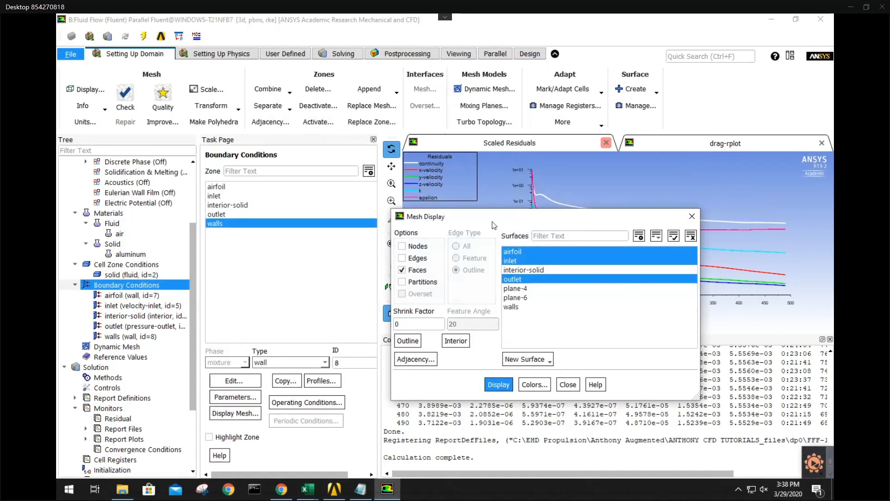
drag(494, 221, 251, 209)
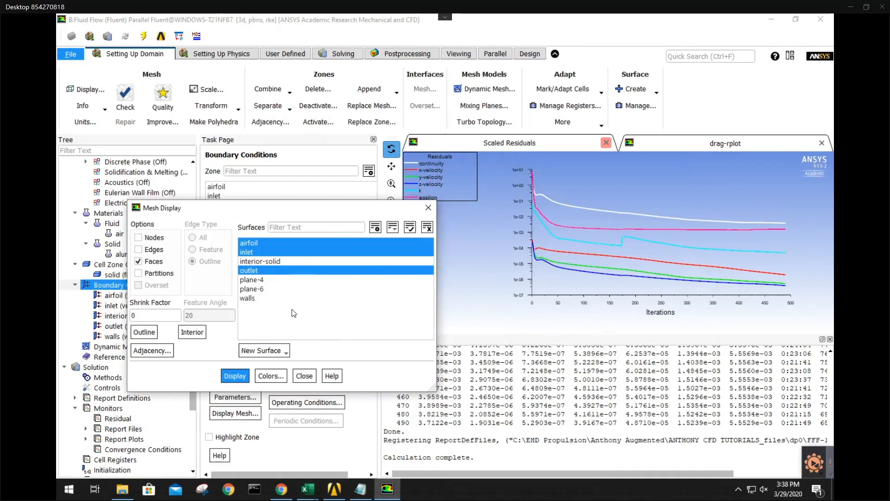
scroll(587, 252, down, 2)
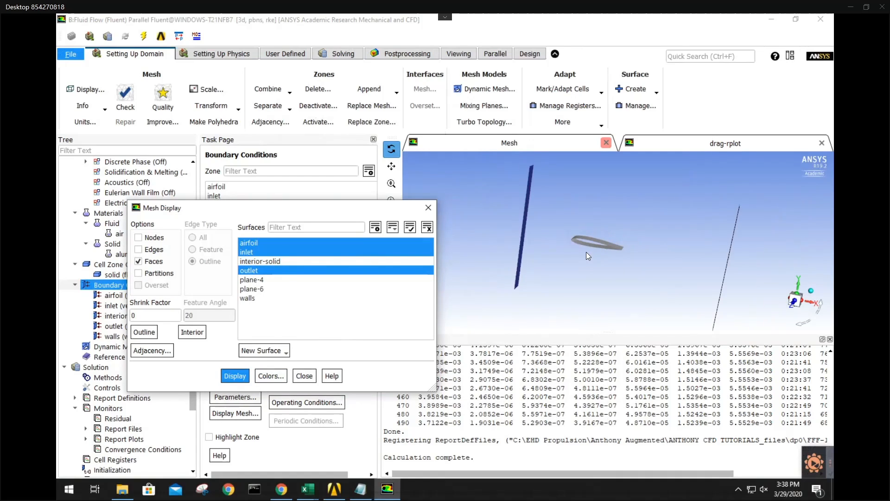
Add the interior-solid and walls surfaces to the selection and display the mesh
click(285, 260)
click(269, 298)
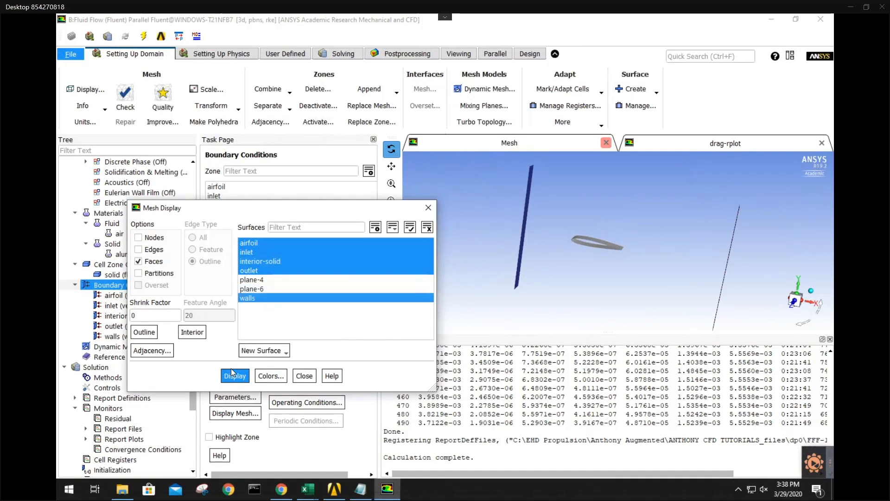
click(236, 376)
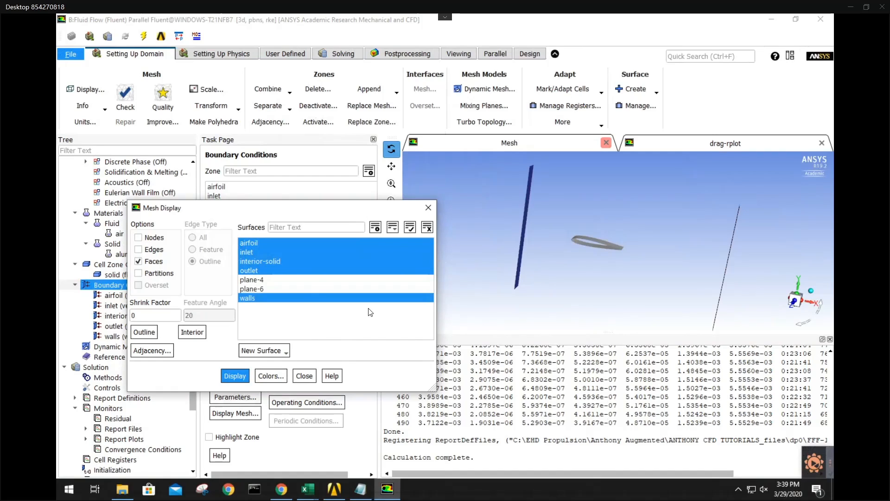
click(229, 379)
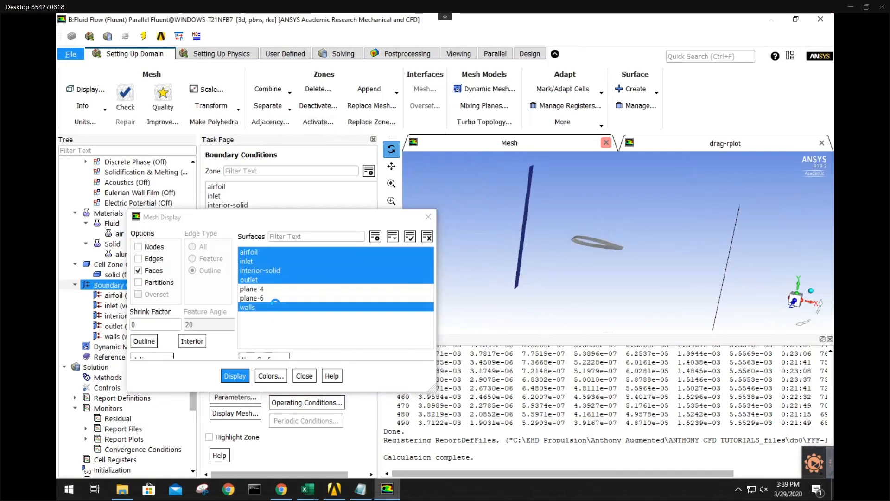
Deselect the airfoil, inlet, interior-solid and outlet surfaces and display only the walls
click(268, 254)
click(263, 263)
click(265, 269)
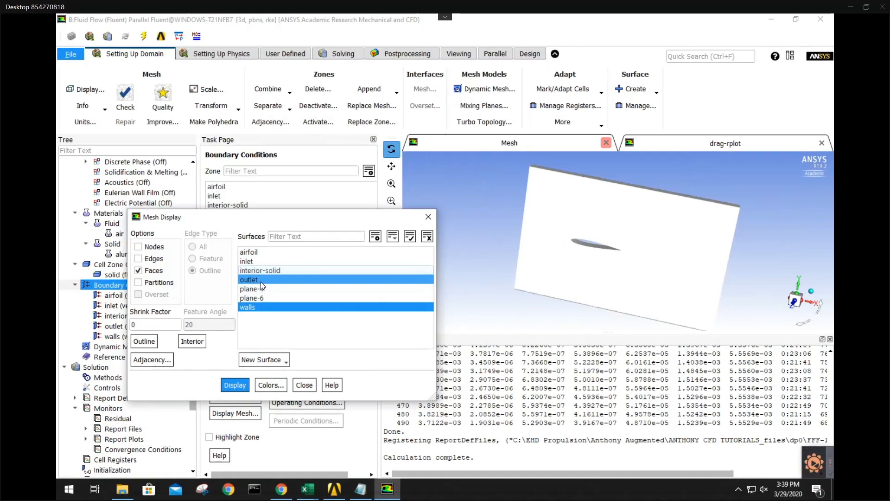
click(261, 280)
click(235, 384)
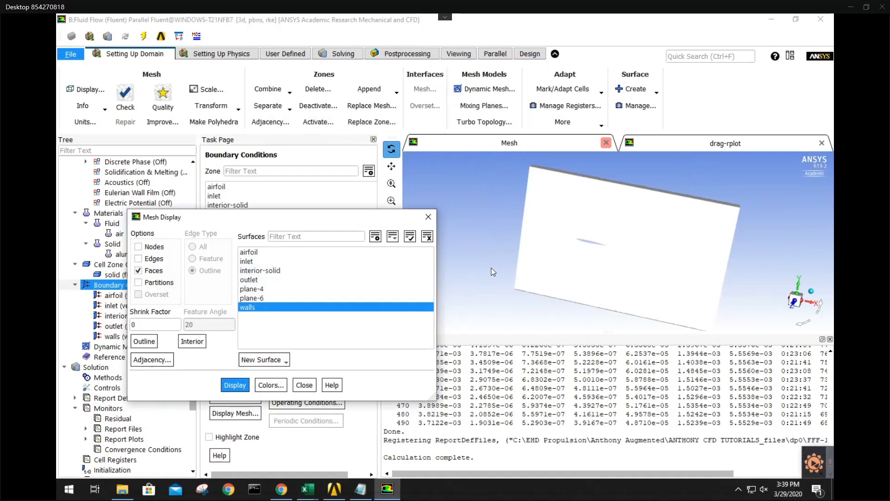
drag(491, 268, 502, 292)
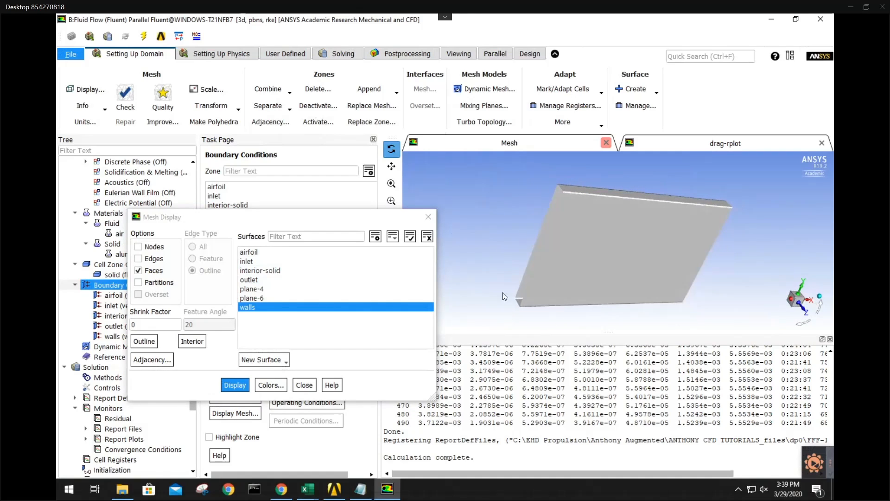
Display only the plane-6 surface in place of the walls
click(307, 299)
click(287, 307)
click(234, 385)
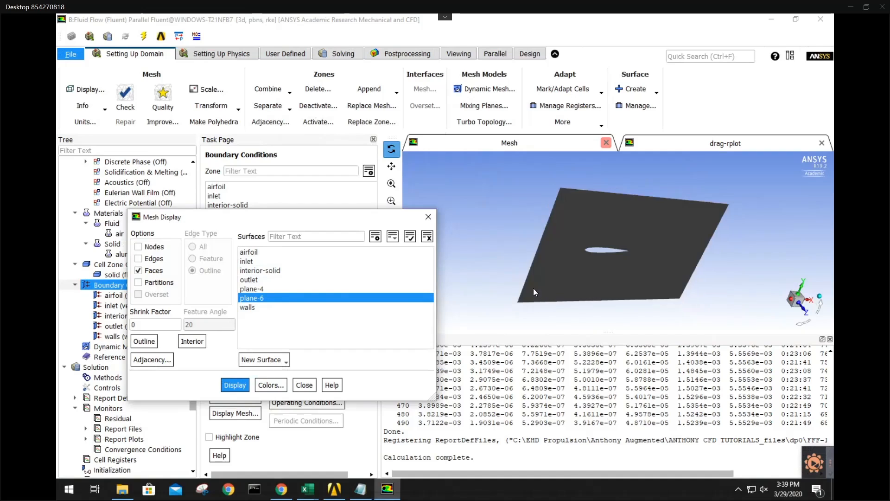
Display the walls together with plane-6 to check the plane's location inside the domain
drag(533, 291, 610, 255)
click(260, 307)
click(239, 383)
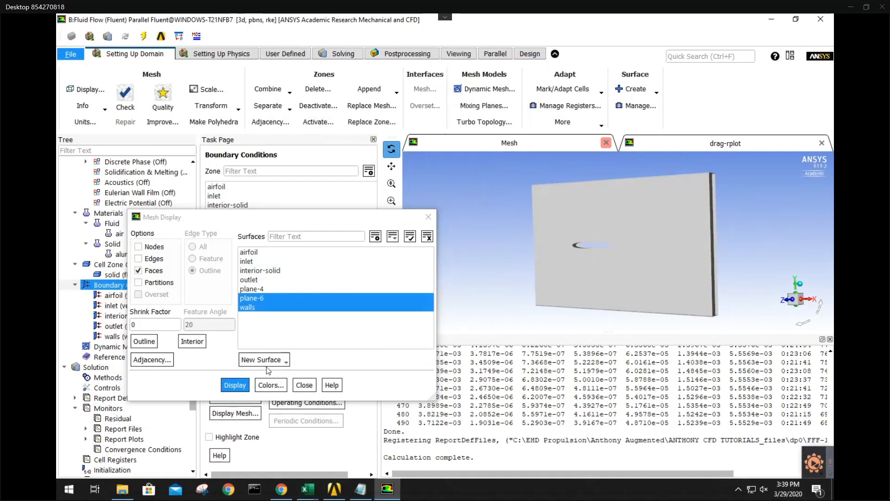
Remove the walls from the mesh display so only plane-6 is drawn, and close the mesh display settings
click(264, 306)
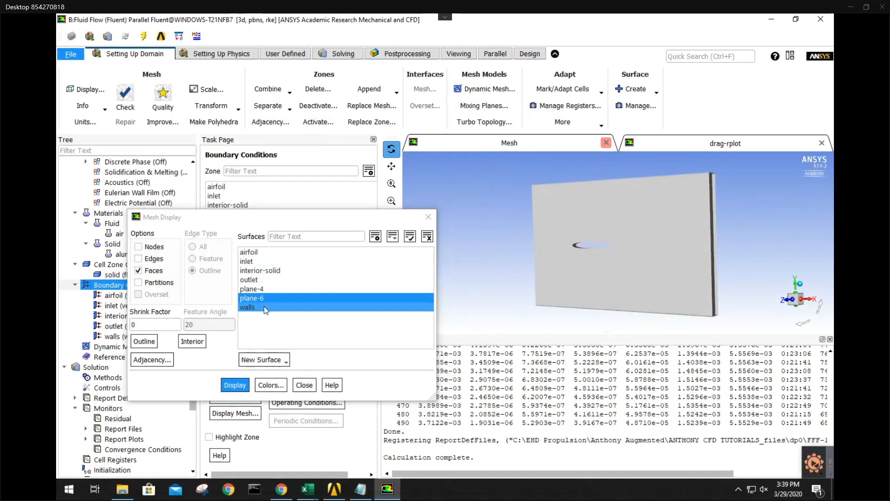
click(234, 387)
drag(627, 296, 662, 324)
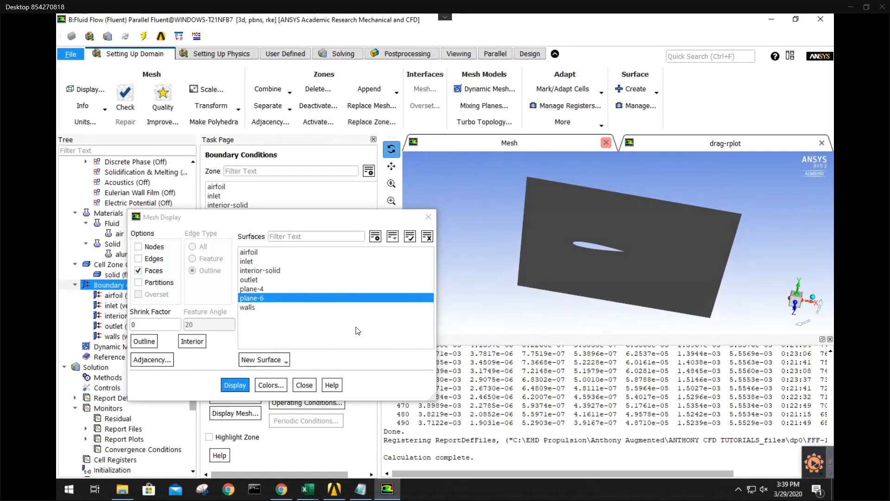
click(304, 384)
Create the filled contour-1 of static pressure on plane-6 only, leaving out the airfoil, inlet and outlet surfaces, and display it
scroll(116, 408, down, 3)
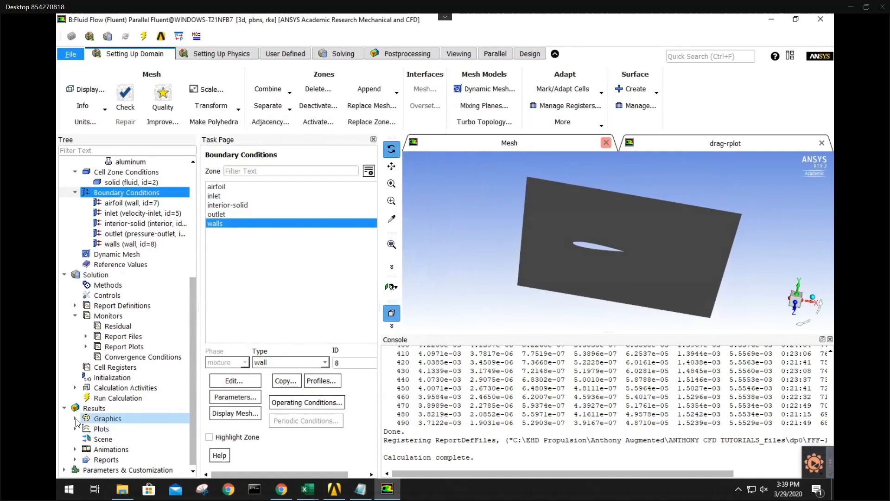
click(76, 420)
double_click(119, 439)
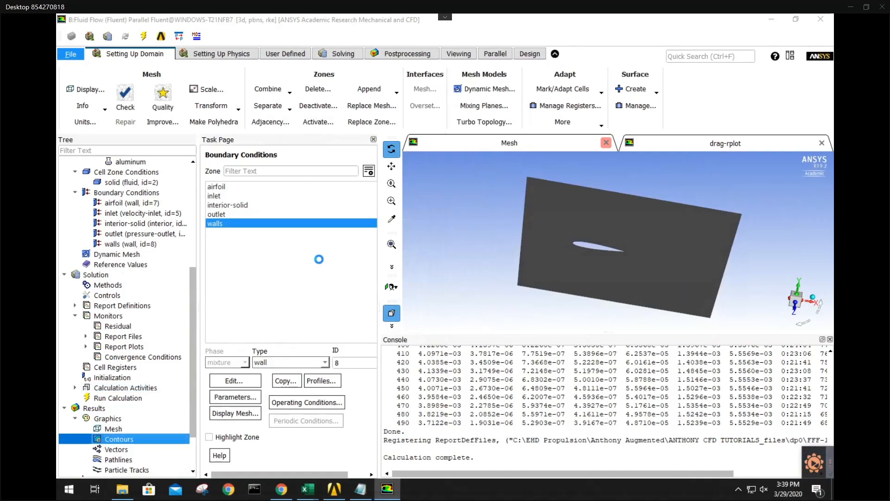
drag(466, 219, 246, 182)
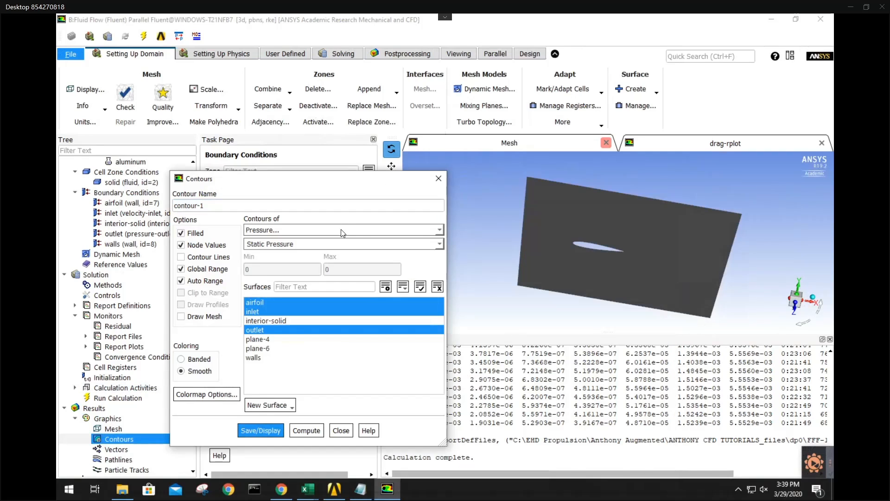
click(334, 302)
click(335, 310)
click(326, 329)
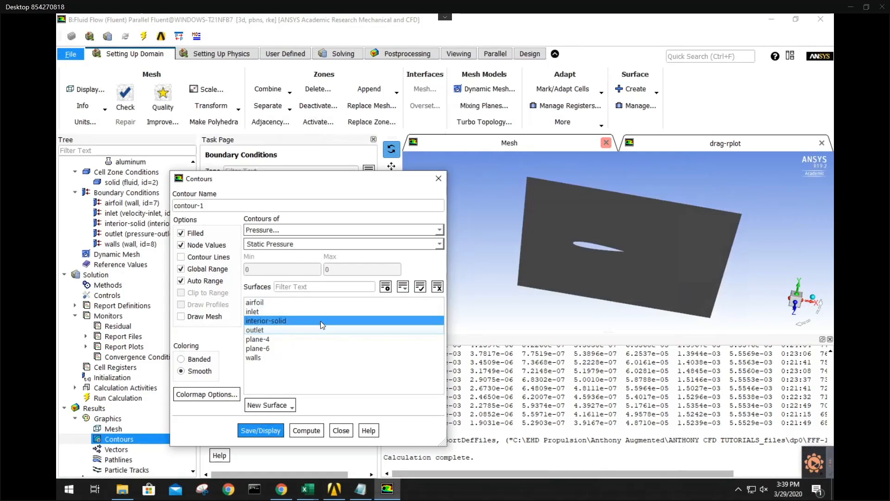
click(299, 349)
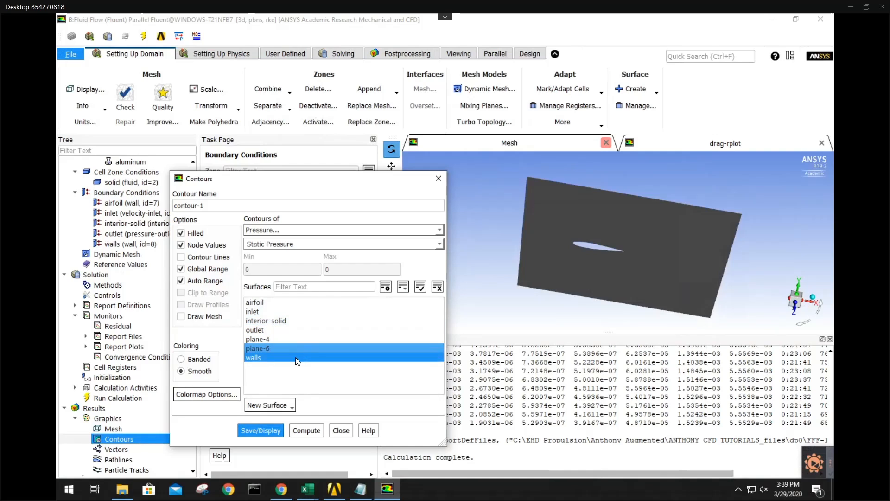
click(260, 432)
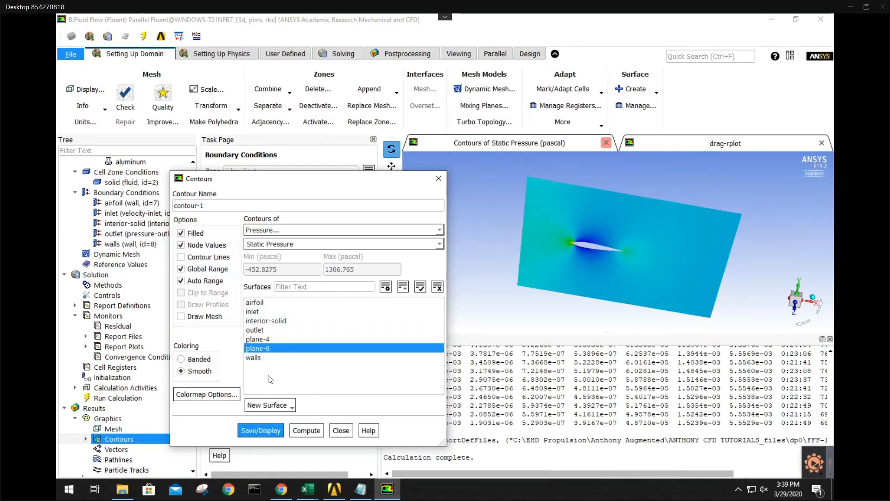
scroll(598, 250, up, 5)
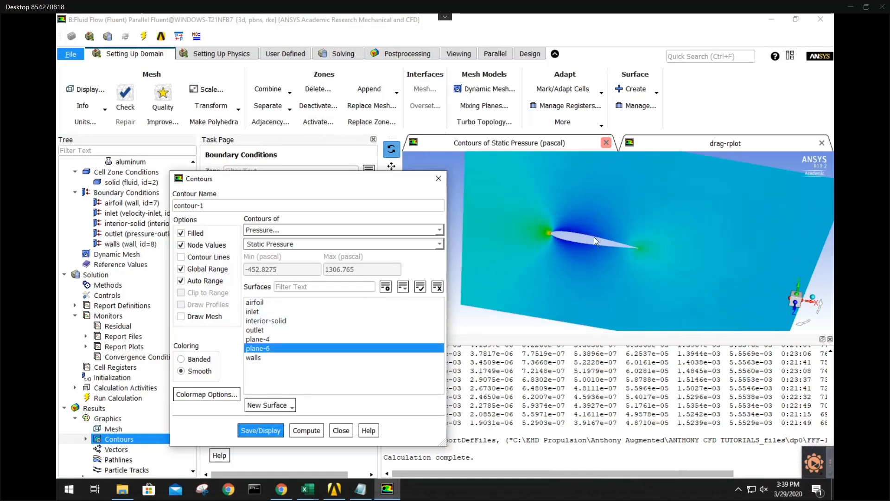
Change contour-1 to velocity magnitude on plane-6, display it, and close the contour settings
click(291, 229)
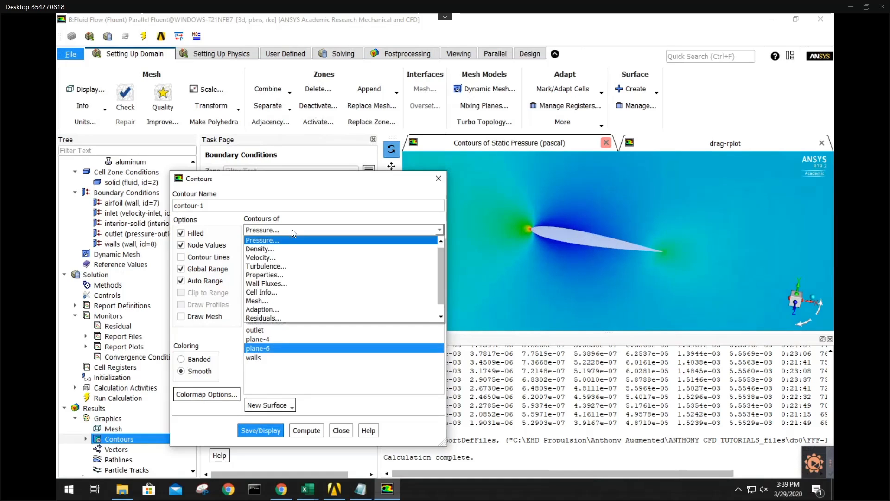
click(291, 229)
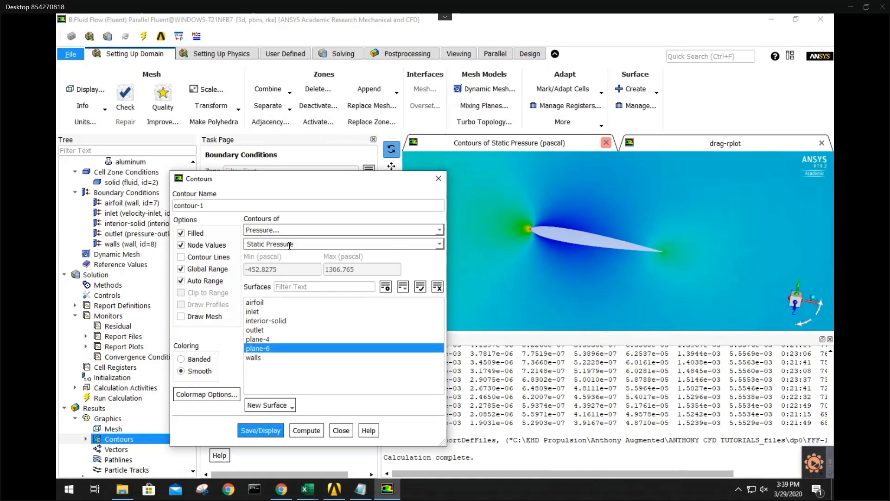
click(438, 229)
click(317, 258)
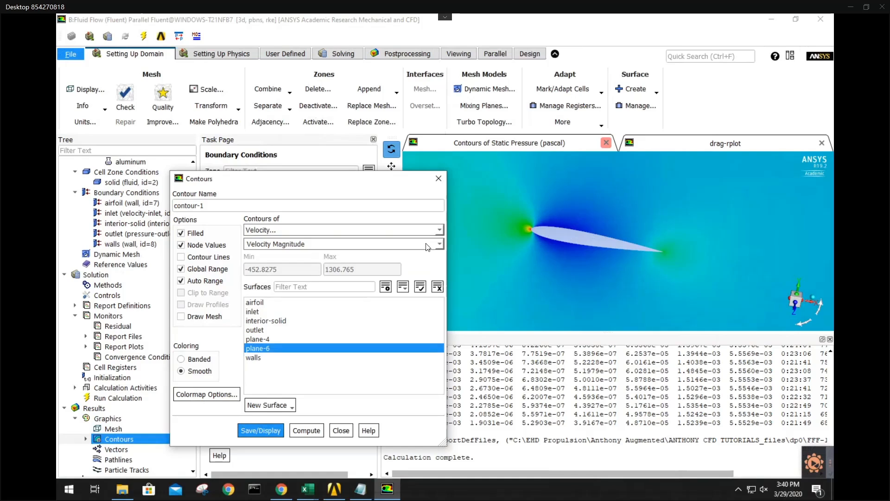
click(278, 428)
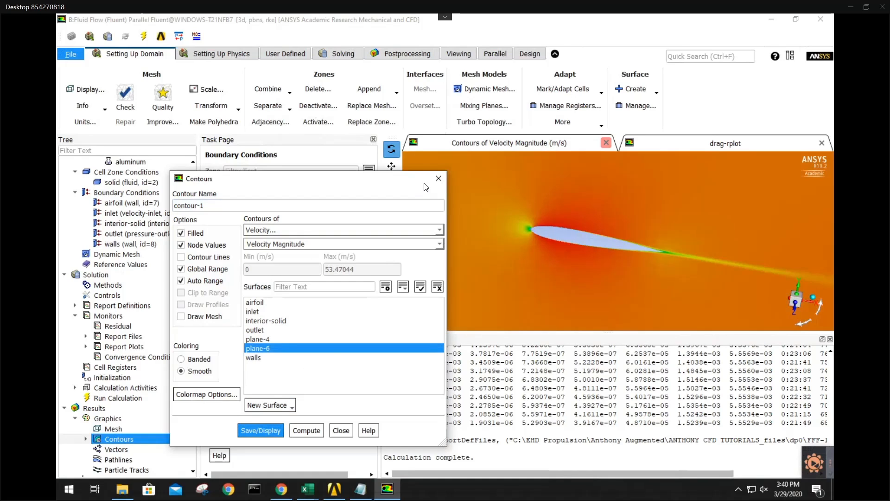
click(438, 178)
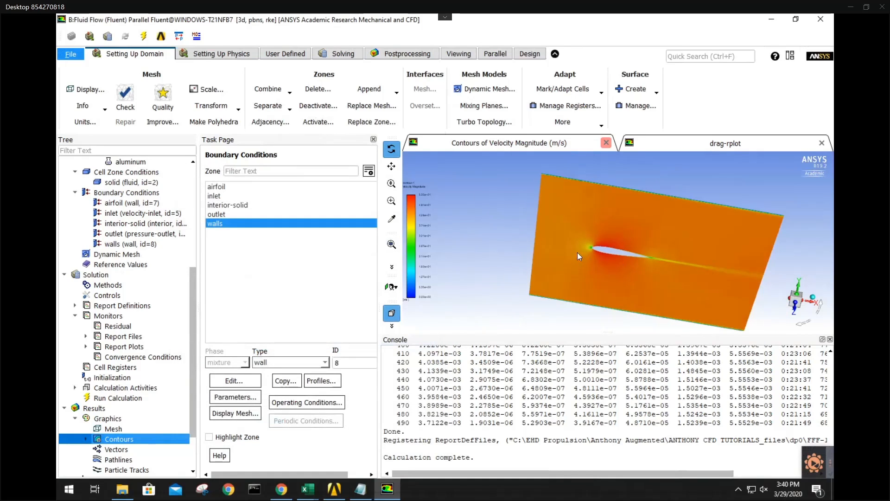
Examine the velocity contours face-on in the XY view, looking closely at the near-wall layers along the domain's upper and lower walls
click(795, 307)
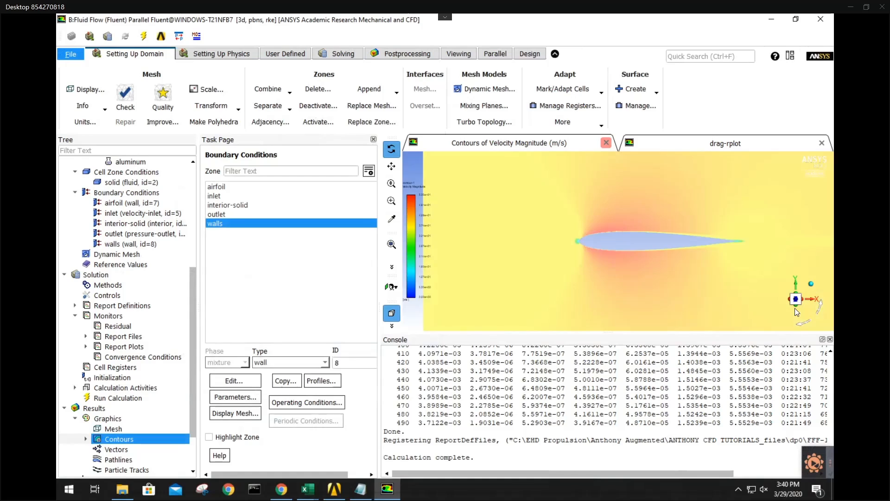
scroll(617, 249, up, 10)
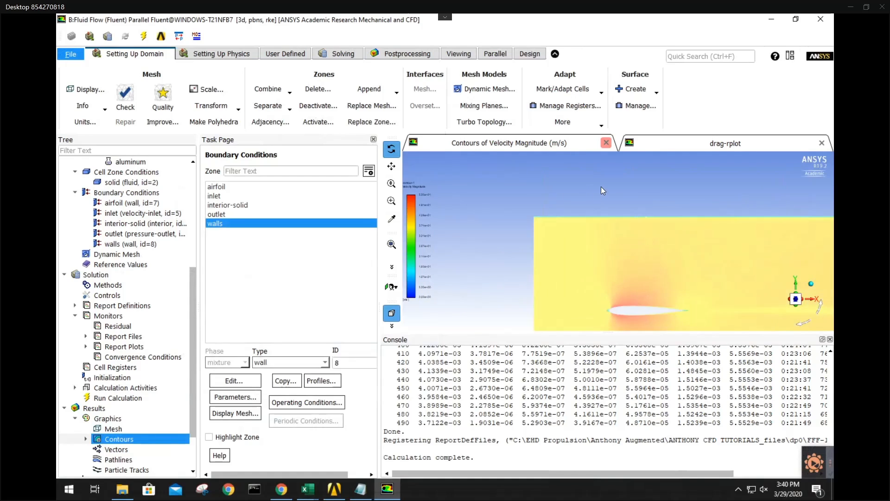
scroll(602, 219, up, 5)
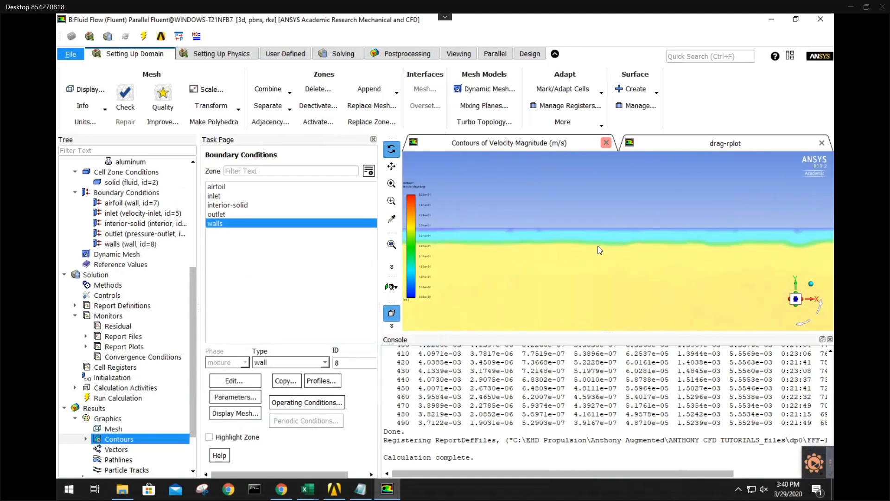
scroll(595, 250, down, 6)
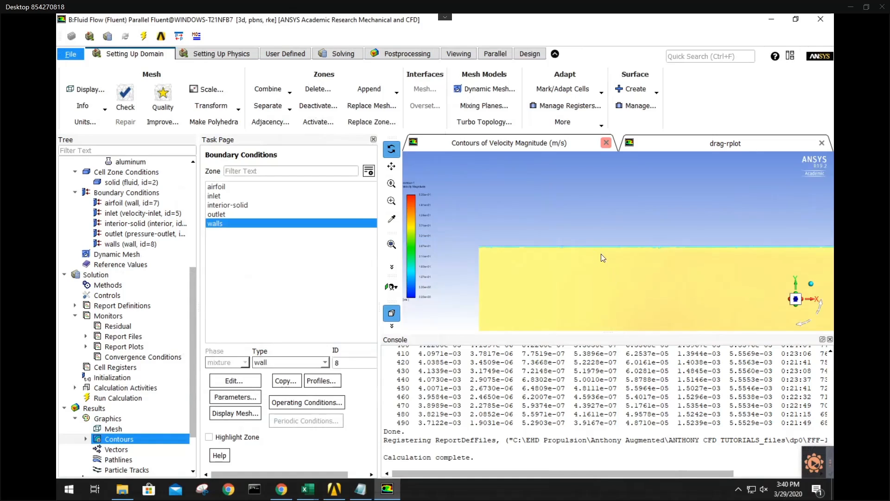
drag(586, 285, 554, 181)
middle_drag(568, 288, 552, 206)
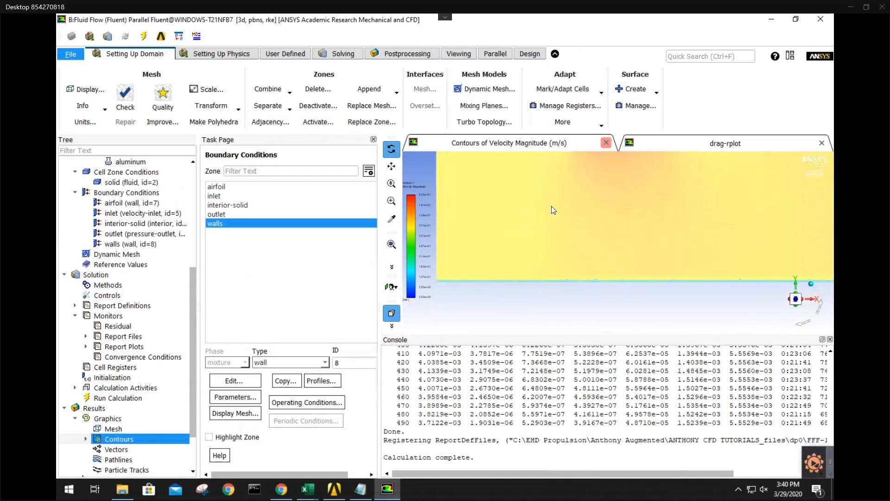
scroll(566, 278, up, 6)
scroll(573, 296, up, 5)
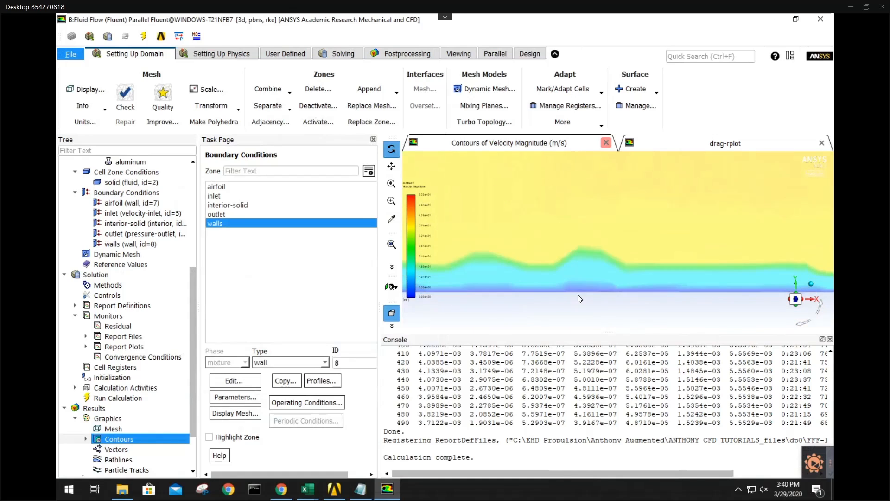
scroll(572, 285, down, 7)
scroll(534, 288, down, 10)
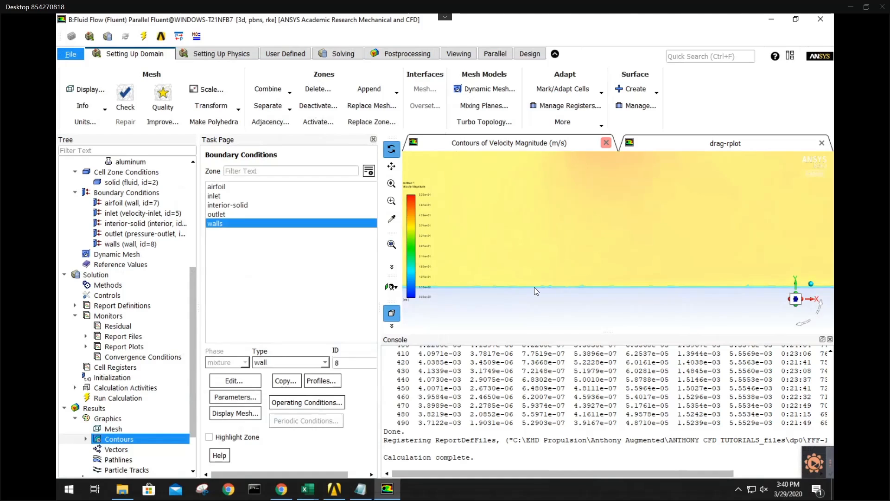
scroll(567, 256, up, 3)
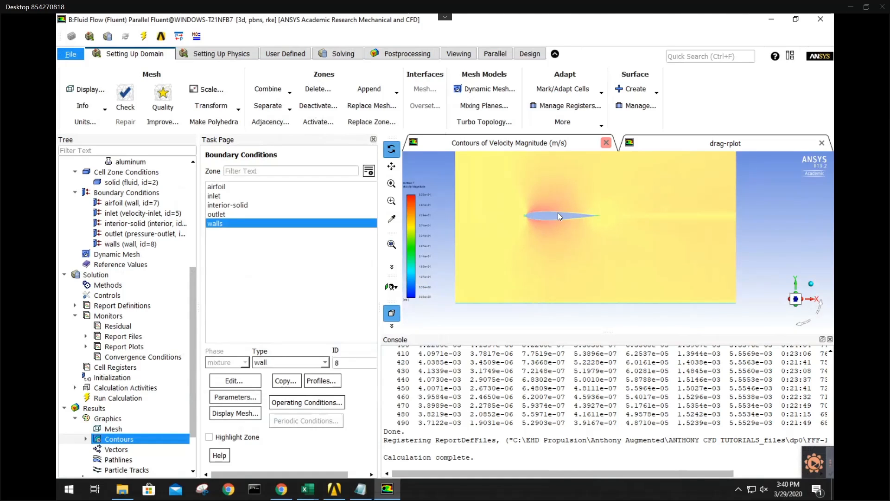
middle_drag(558, 212, 585, 228)
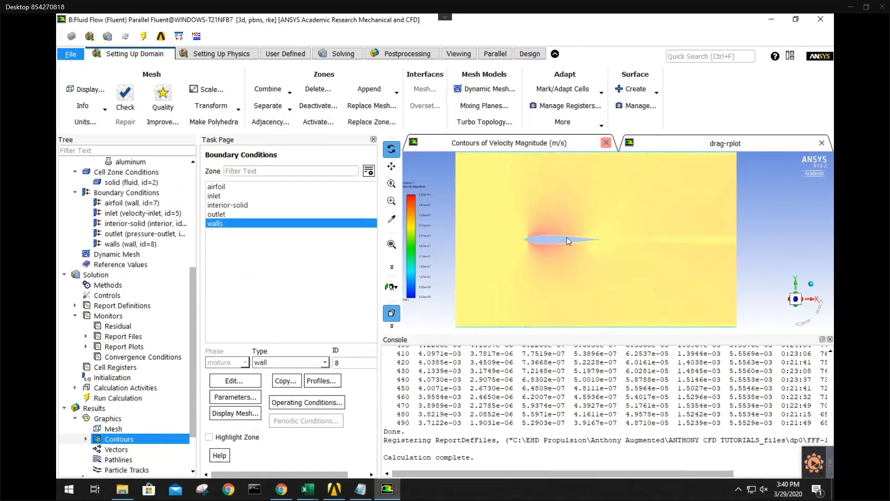
Examine the velocity contours close to the airfoil surface and in the wake behind its trailing edge
scroll(577, 234, up, 8)
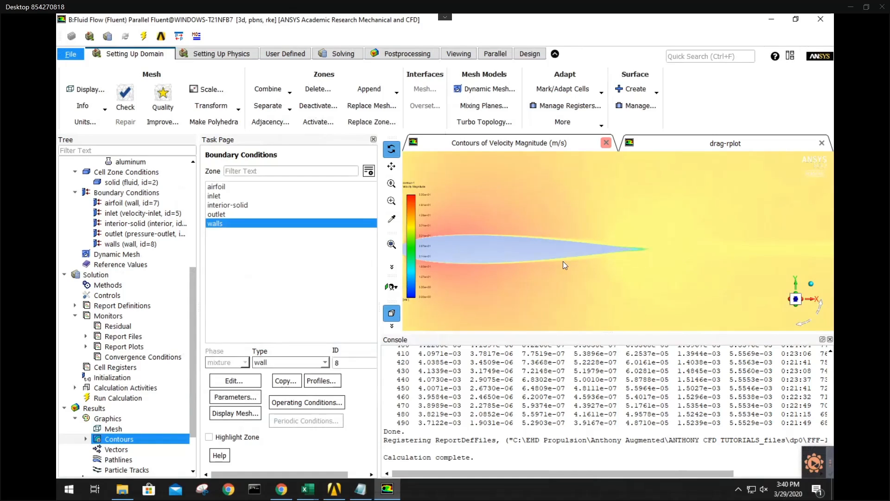
scroll(582, 268, up, 5)
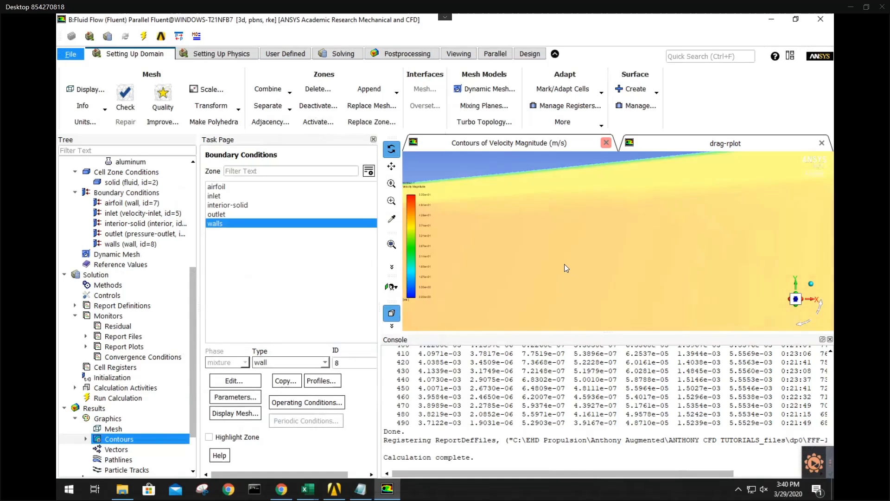
scroll(559, 263, down, 5)
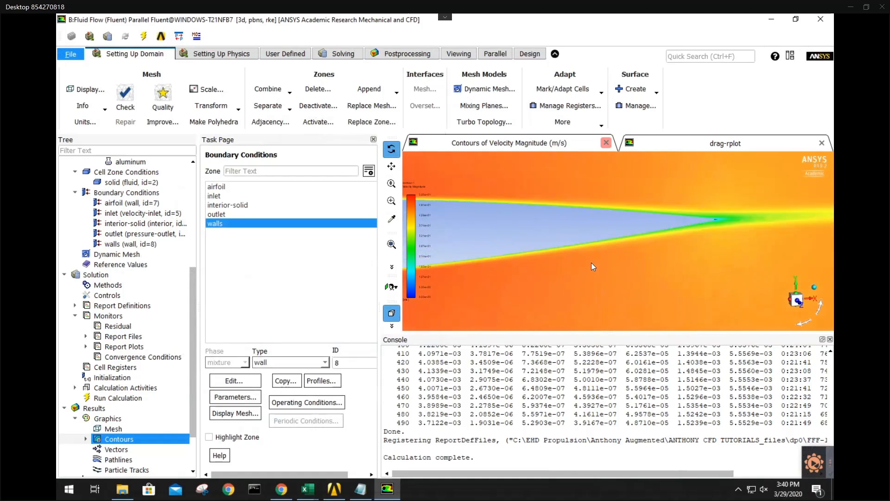
scroll(585, 260, down, 3)
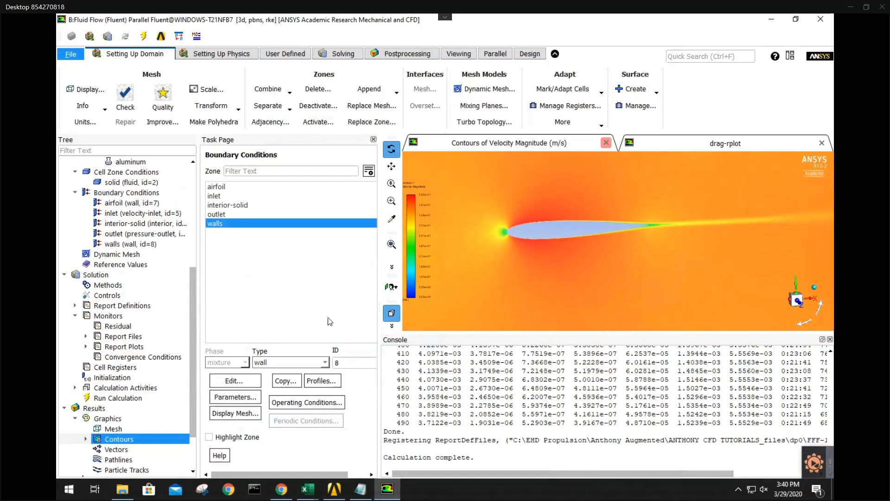
Switch contour-1's coloring to Banded, display it, and view the banded velocity contours over the whole plane
click(85, 439)
double_click(121, 449)
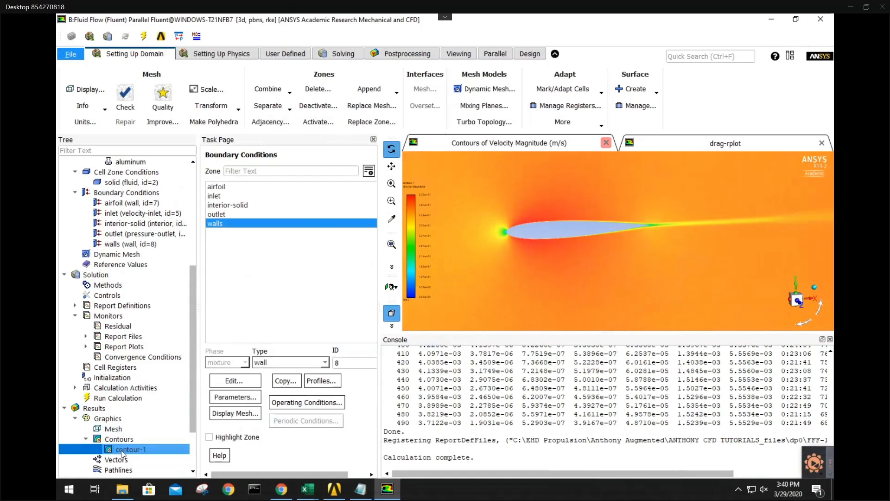
click(317, 294)
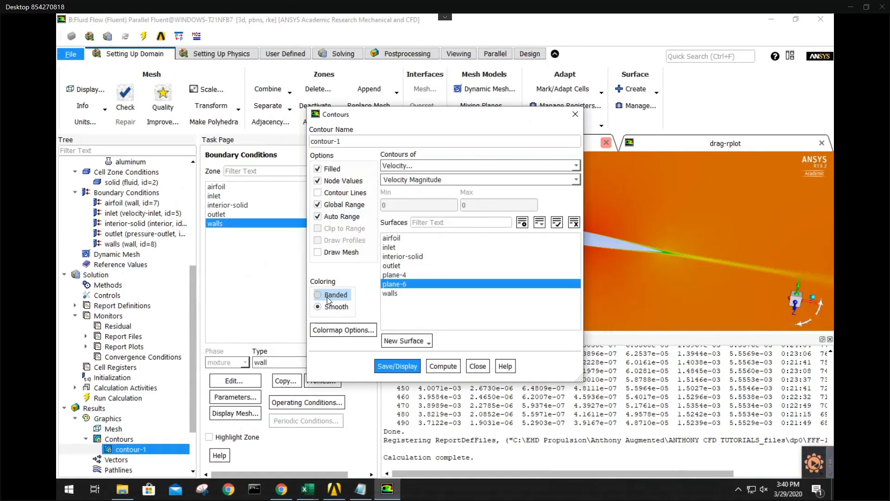
click(388, 365)
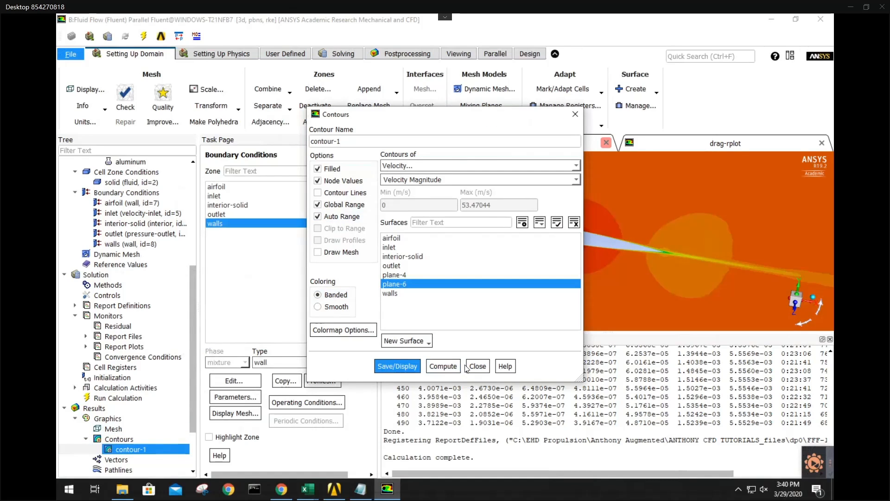
click(473, 367)
drag(591, 277, 666, 268)
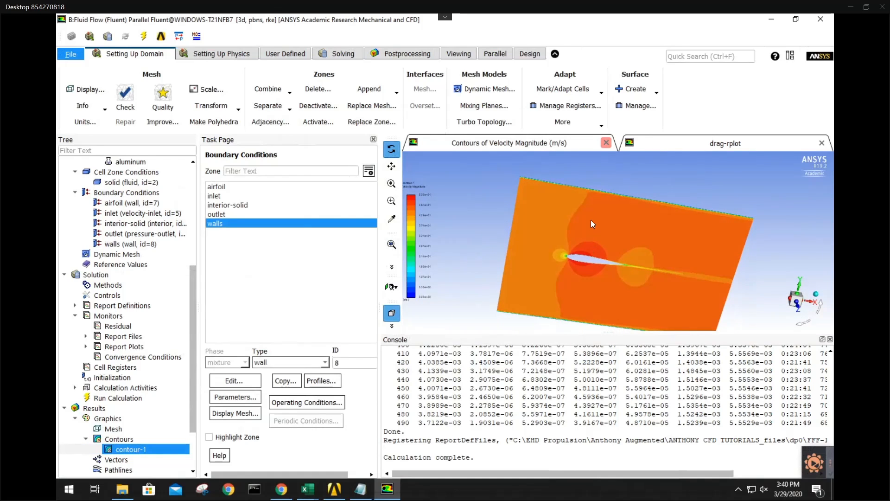
drag(591, 224, 590, 229)
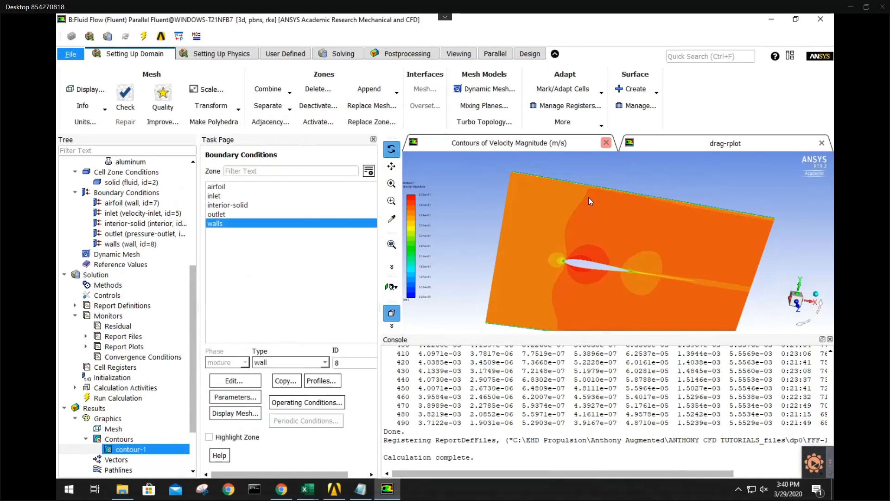
Select the contour plane in the view, dismiss its options, and redisplay contour-1 to clear the highlighting
click(529, 213)
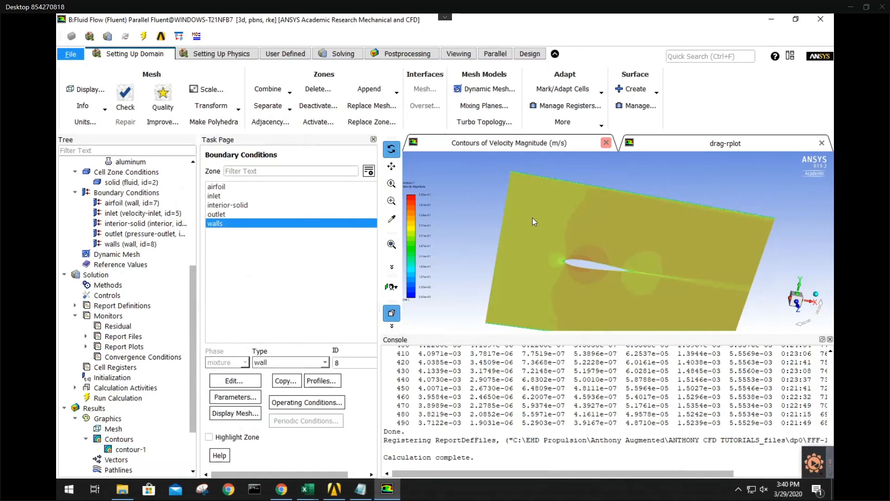
right_click(532, 218)
key(Escape)
click(120, 450)
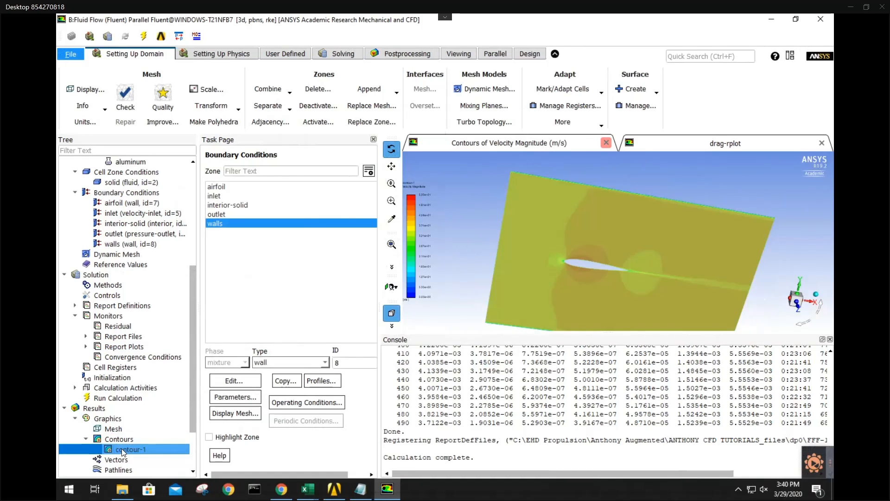
double_click(122, 449)
click(397, 366)
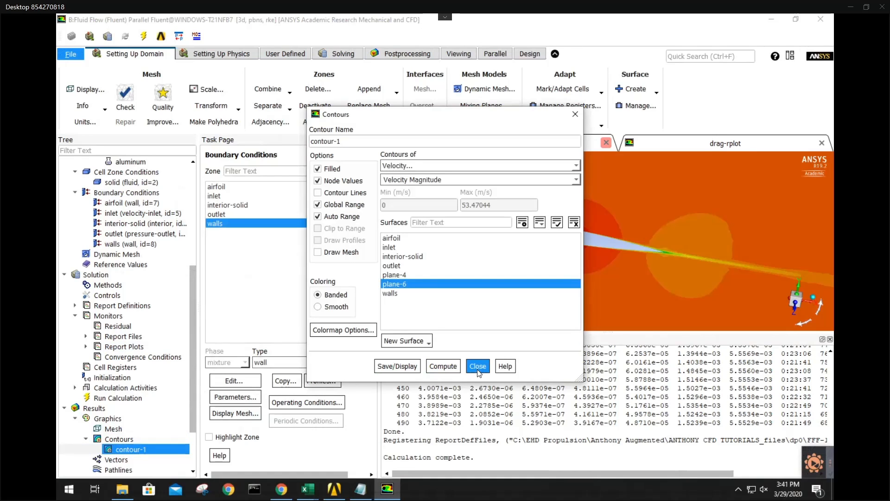
Close the contour settings and probe the velocity contour level in the flow upstream of the airfoil
click(478, 366)
click(477, 233)
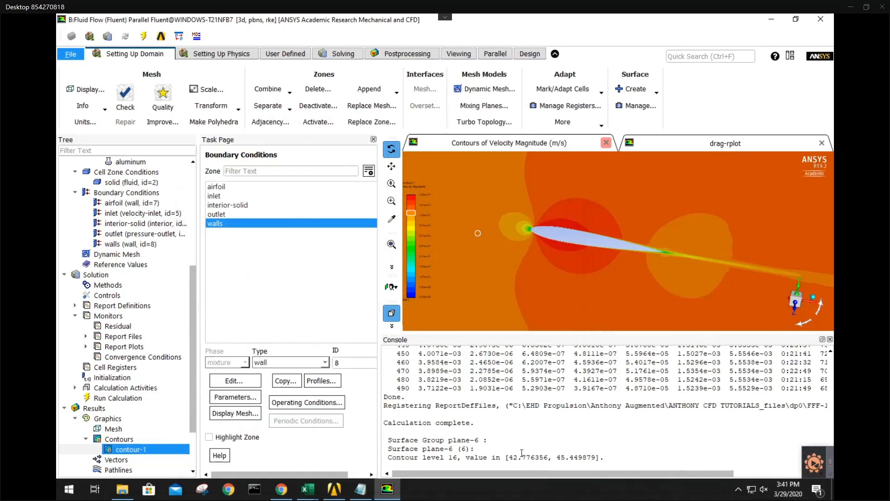
Set contour-1's colormap size to 30, apply it, display the contours, and close both dialogs
double_click(173, 448)
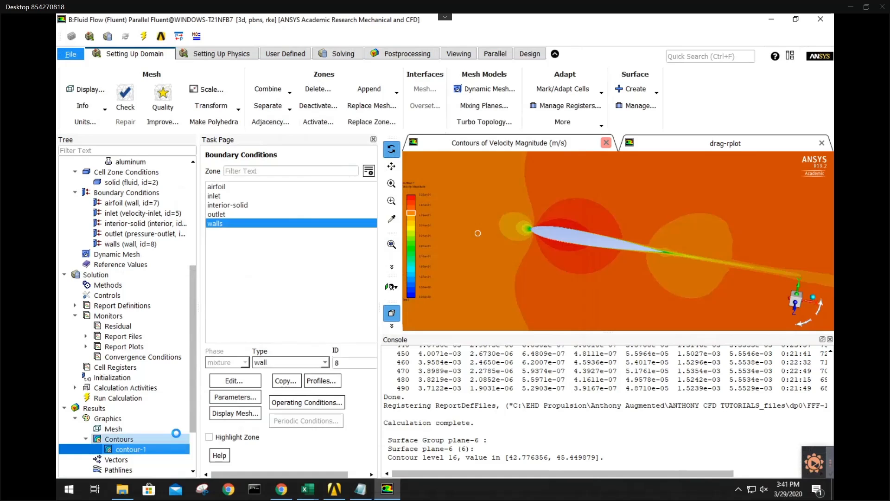
click(348, 329)
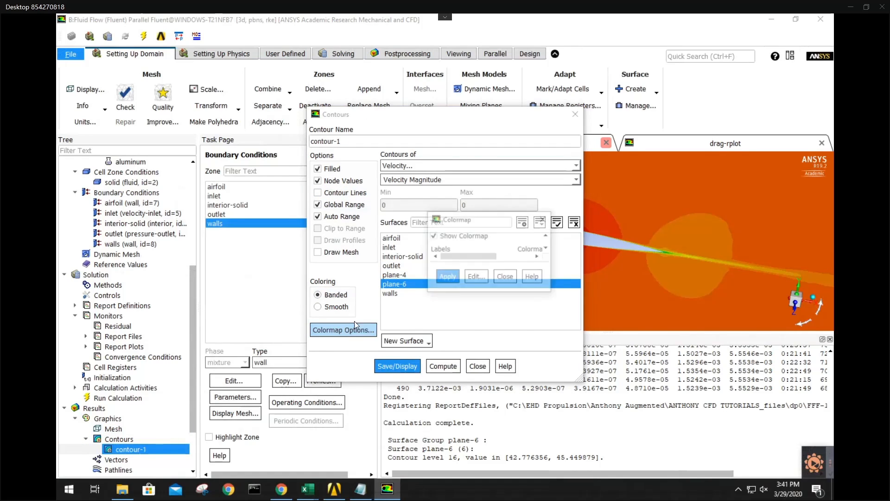
click(562, 287)
click(562, 287)
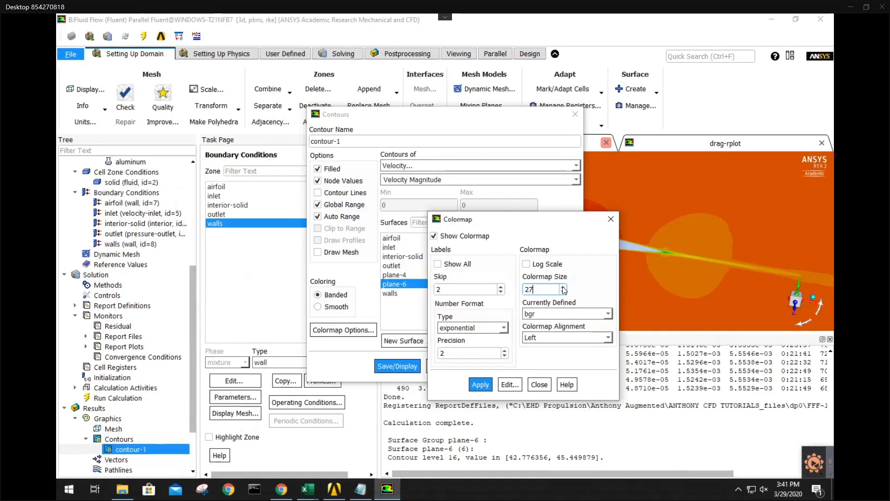
drag(539, 289, 511, 291)
click(485, 387)
click(415, 365)
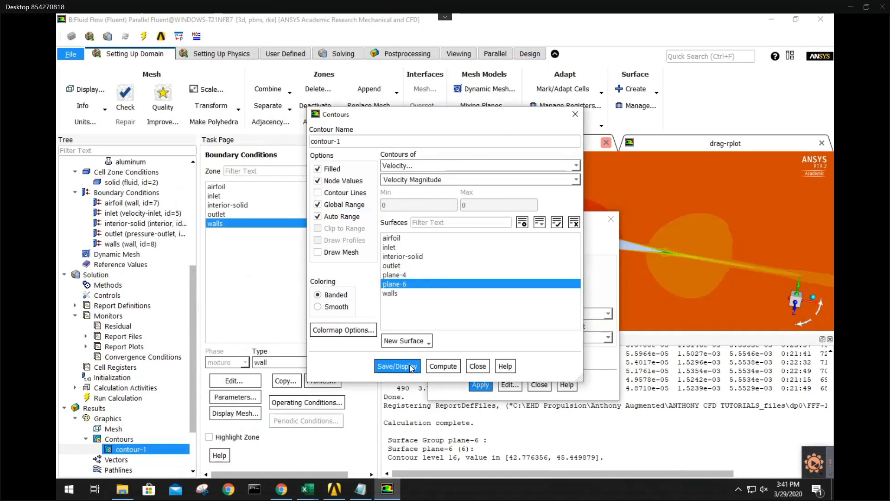
click(575, 114)
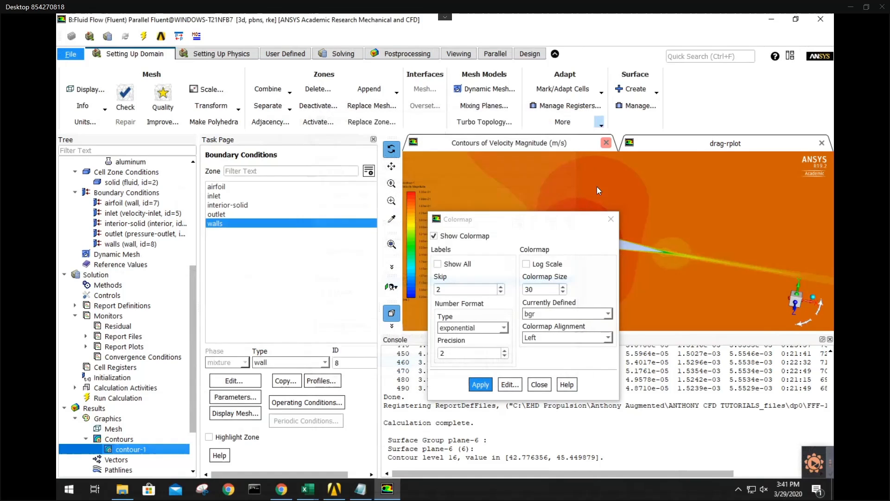
click(610, 218)
Redisplay contour-1 to clear the plane's highlighting and examine the finer velocity bands around the airfoil
scroll(584, 246, down, 3)
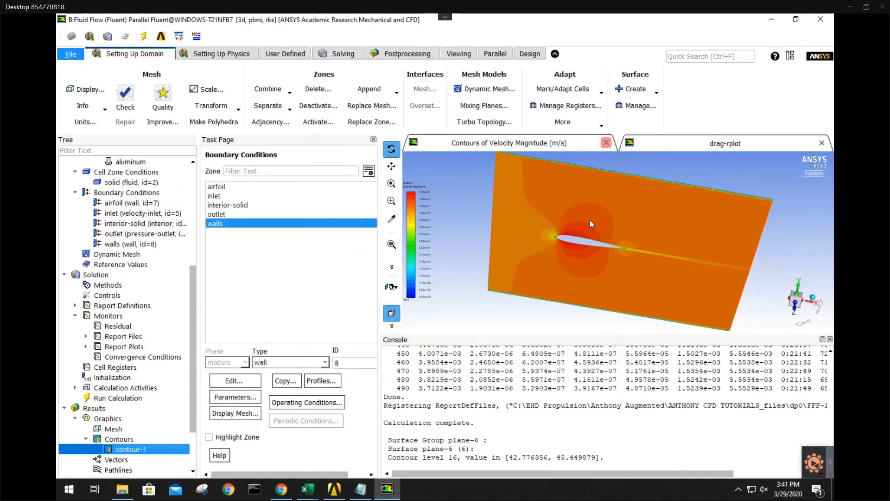
scroll(549, 220, up, 3)
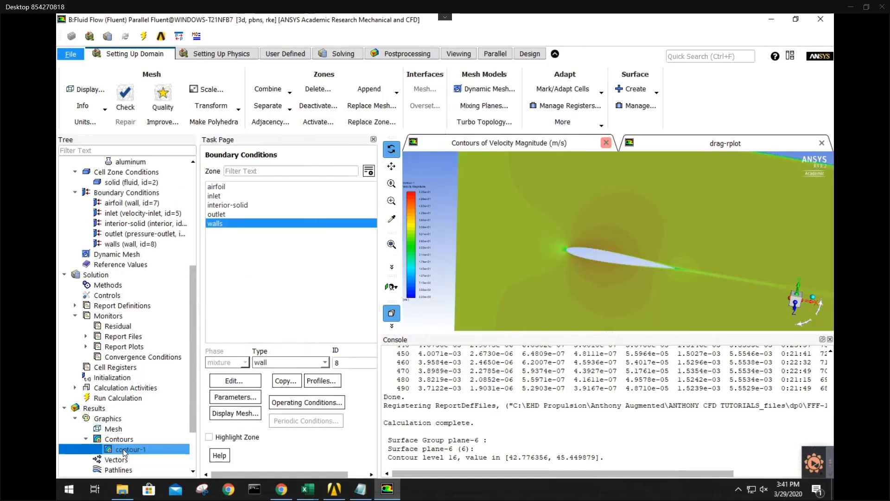
double_click(123, 449)
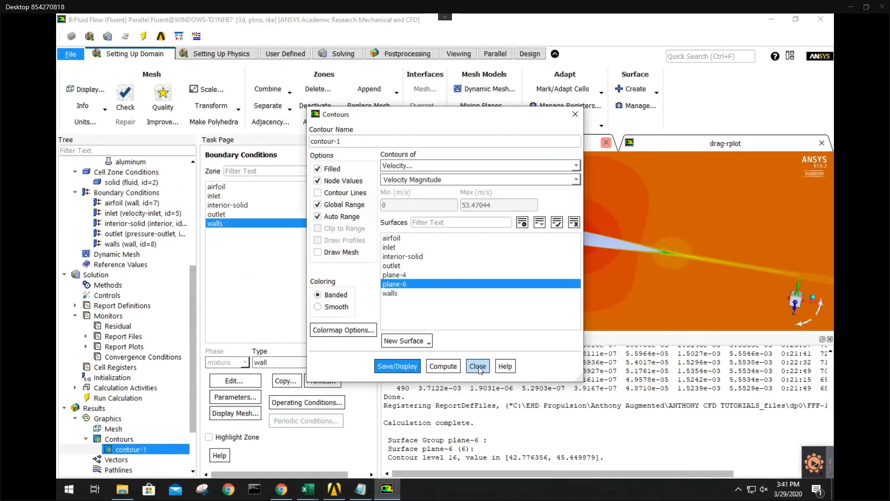
click(478, 366)
drag(478, 245, 504, 224)
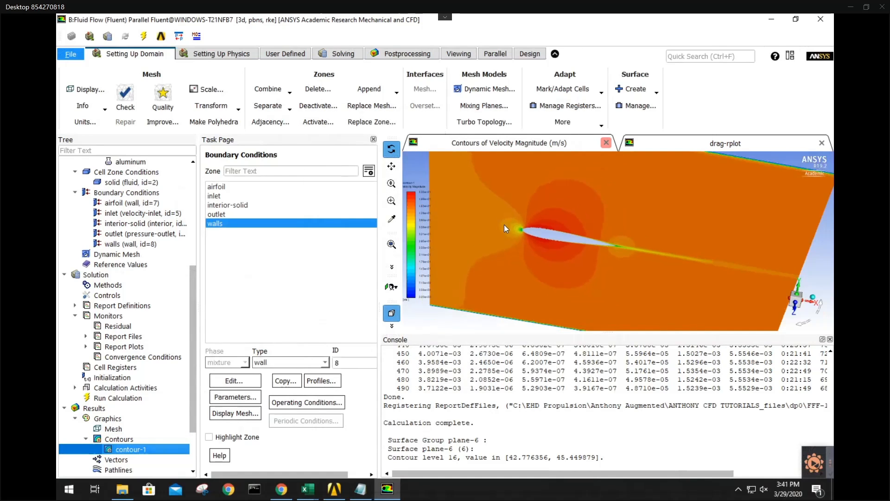
scroll(513, 212, up, 4)
scroll(711, 278, up, 2)
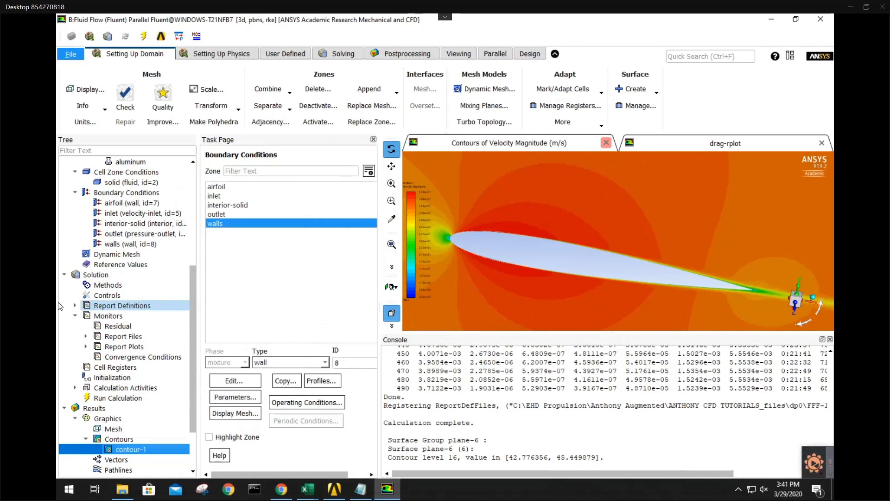
Compute the airfoil's drag coefficient from the existing drag report definition and close the definition
click(75, 305)
double_click(115, 316)
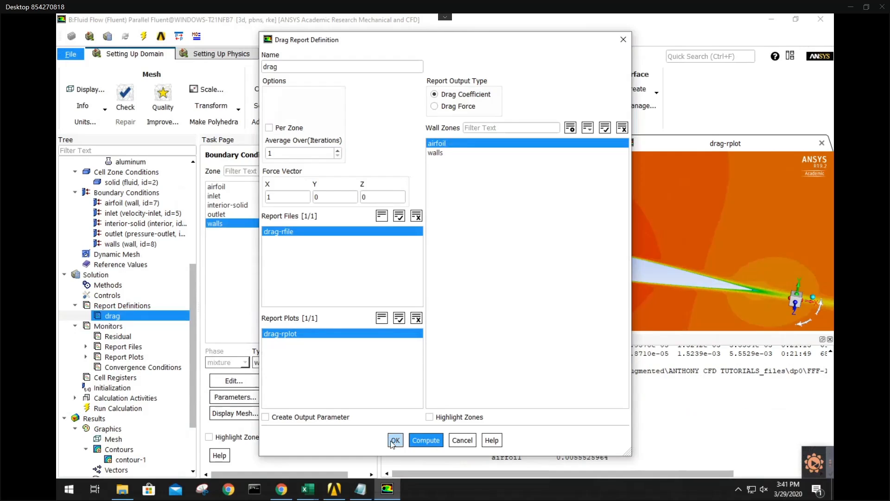
click(396, 440)
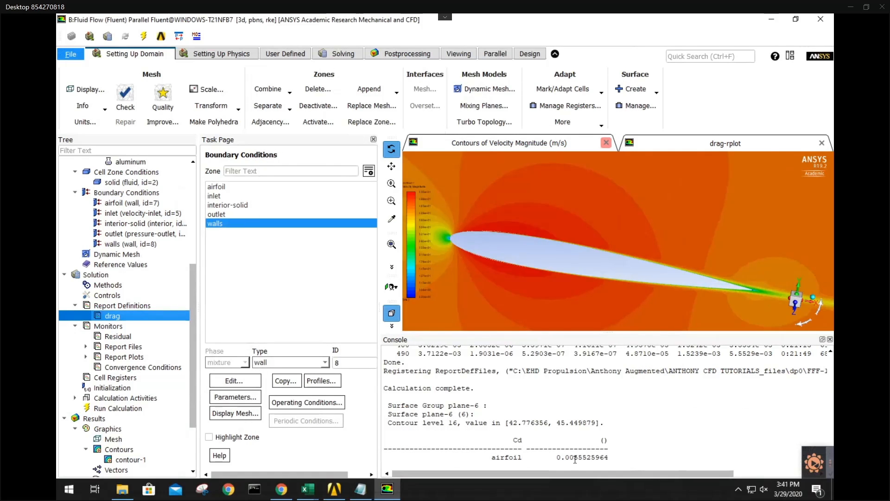
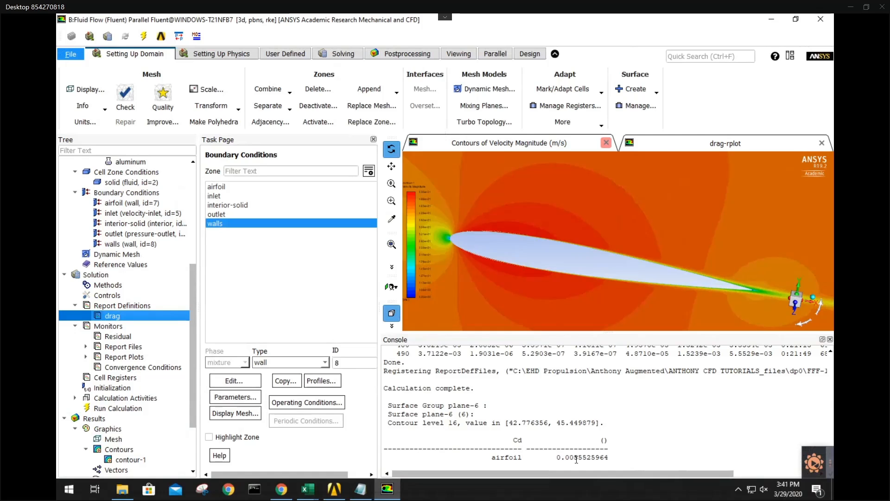
Switch to Chrome and search Google for "naca 0012 turbulence validation" in a new tab
click(280, 490)
click(281, 490)
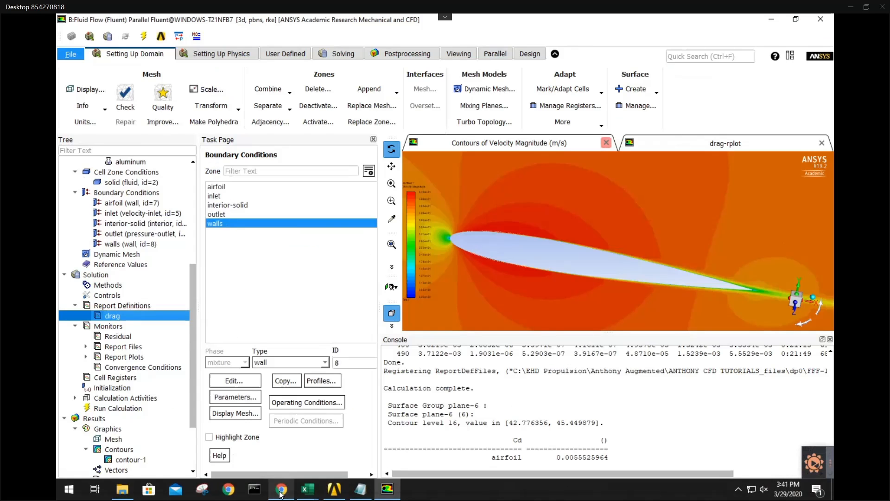
click(281, 490)
click(206, 21)
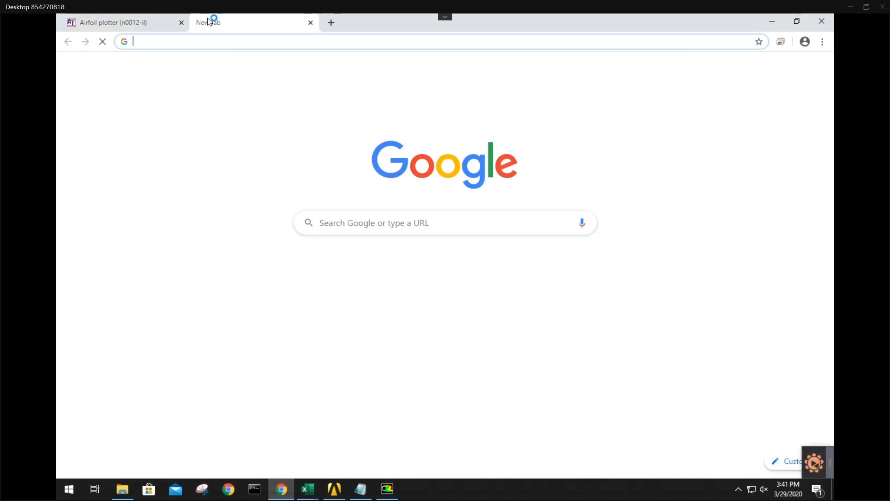
text(naca 0012 )
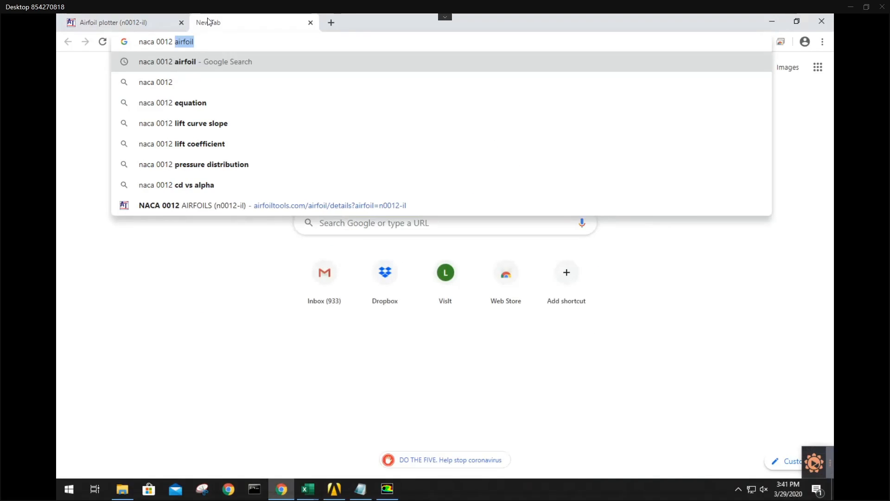
text(turbulenc)
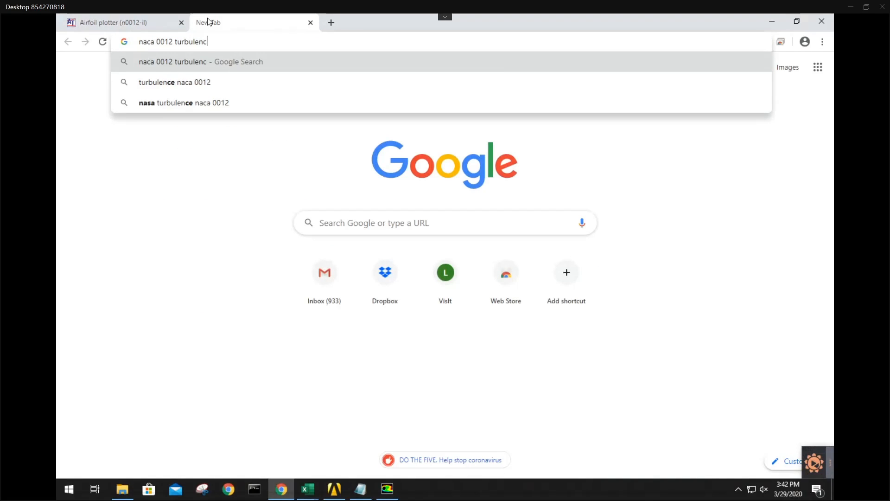
text(e validation)
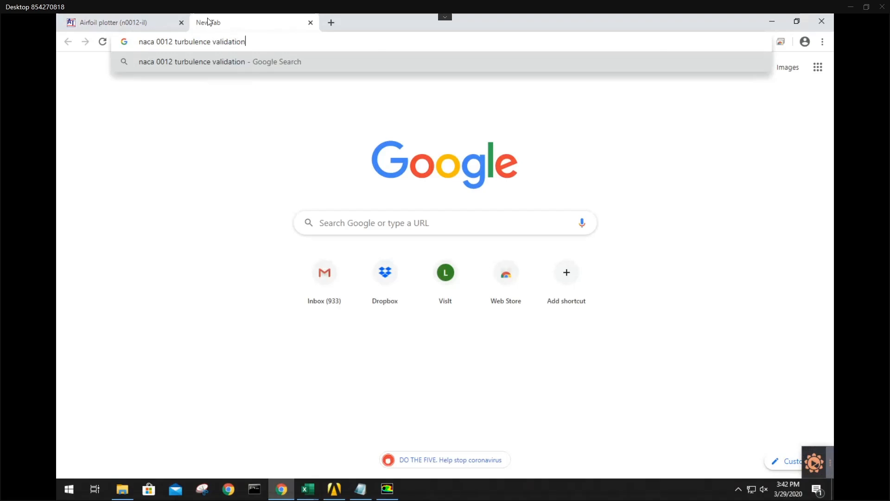
key(Return)
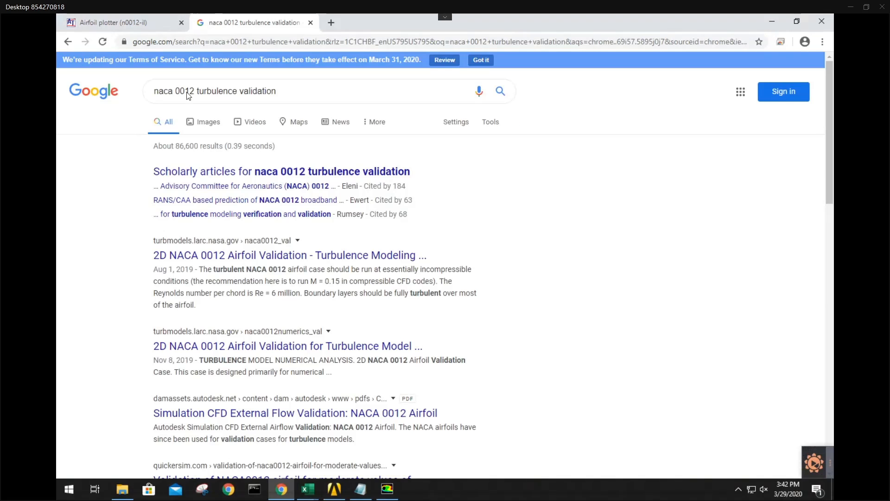
Open NASA's "2D NACA 0012 Airfoil Validation" page and look through it for the table of turbulence model results
click(263, 251)
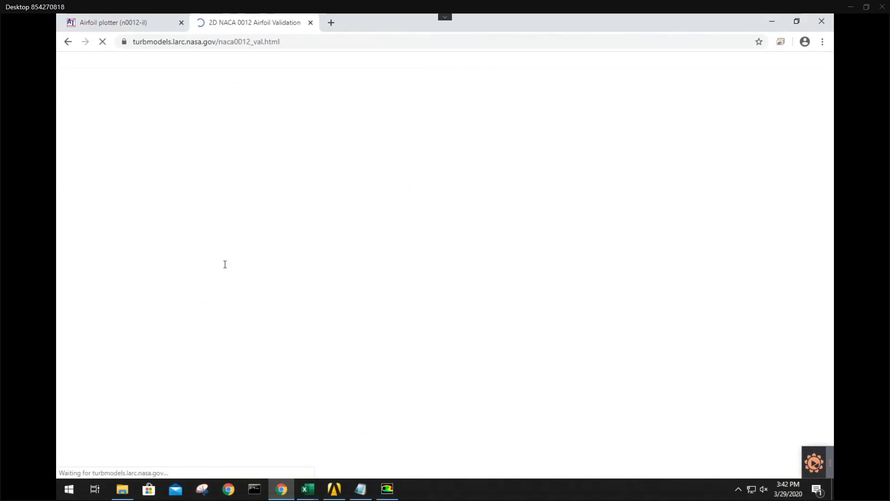
scroll(248, 341, down, 12)
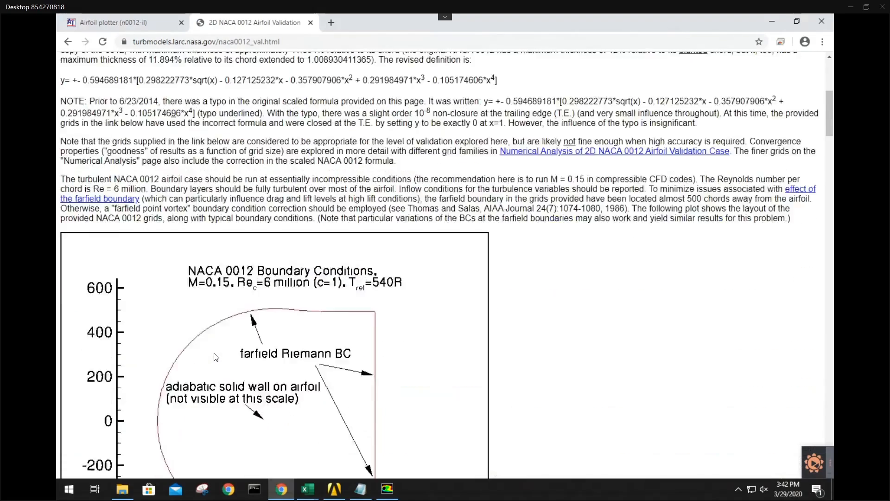
scroll(215, 358, down, 15)
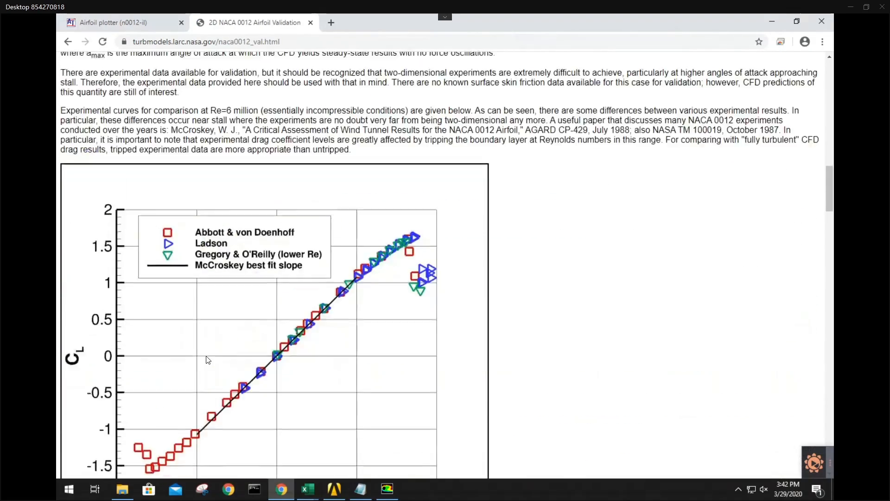
scroll(198, 362, down, 15)
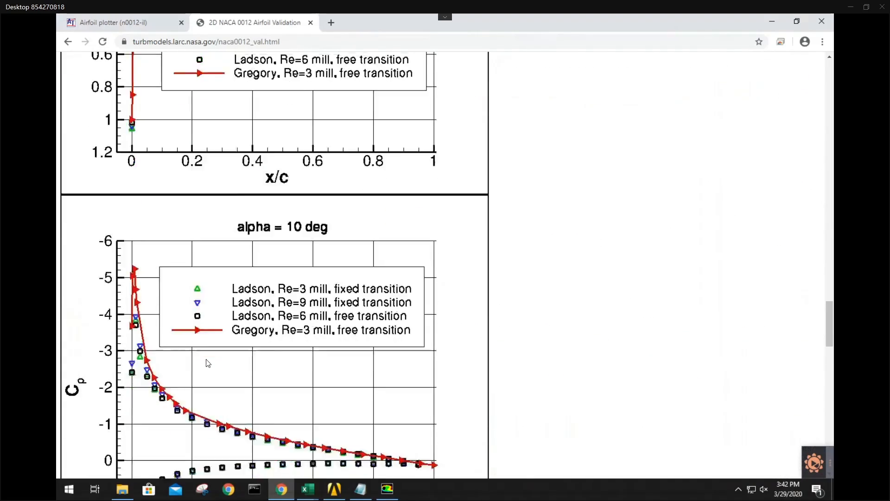
scroll(186, 361, down, 7)
scroll(153, 354, up, 5)
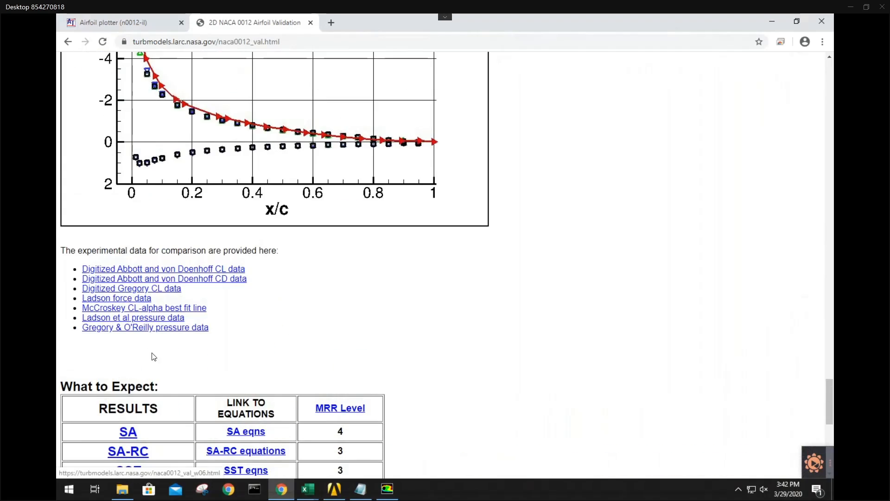
scroll(148, 403, down, 6)
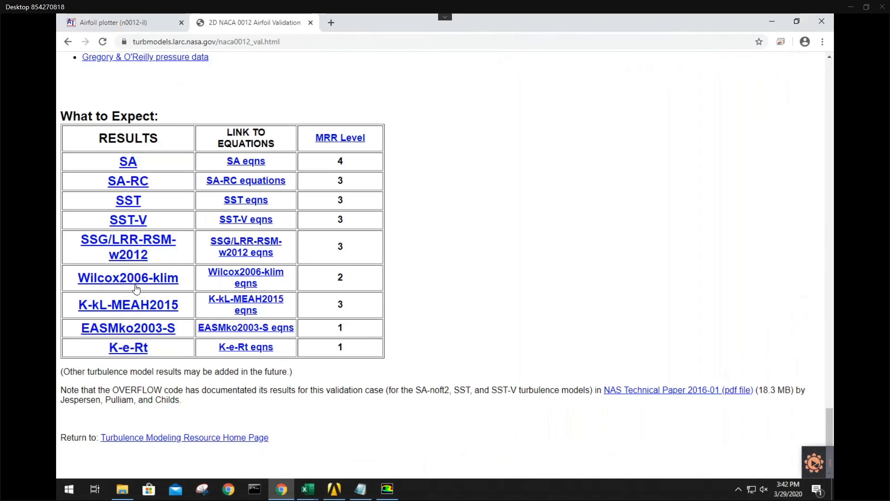
Open the Wilcox2006-klim results and find the table of lift and drag coefficients by angle of attack
click(138, 279)
scroll(150, 318, down, 10)
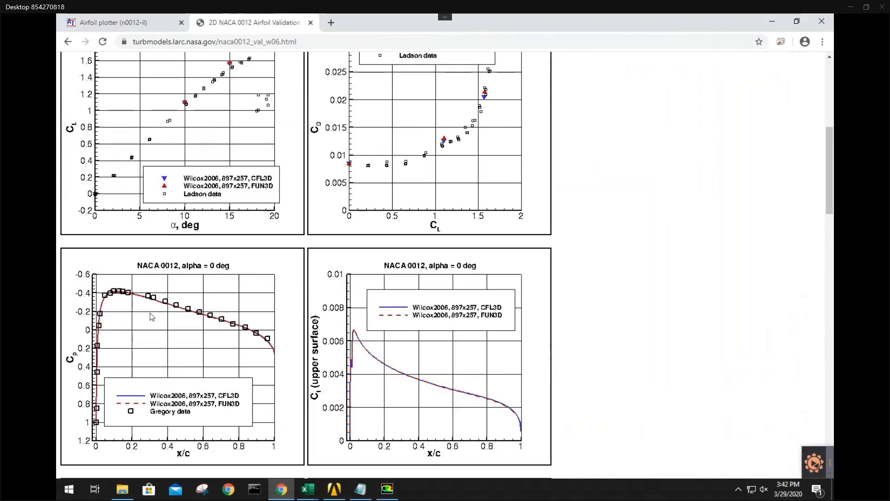
scroll(151, 318, down, 12)
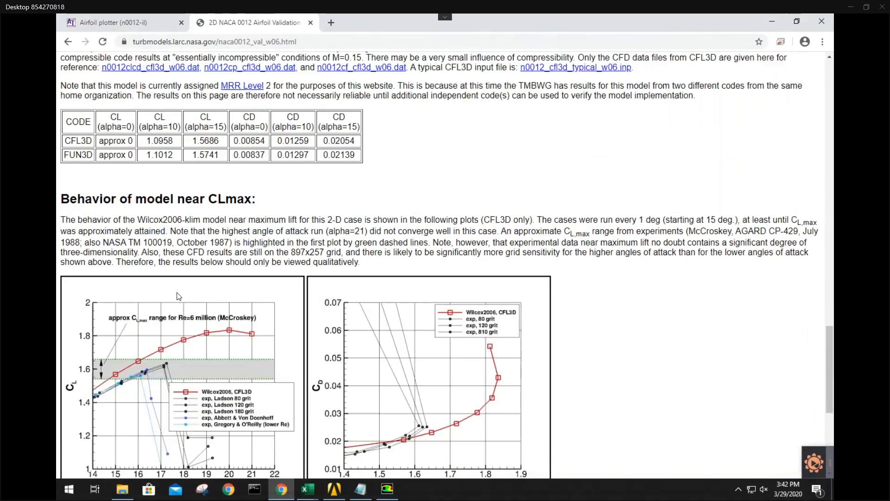
scroll(209, 259, up, 1)
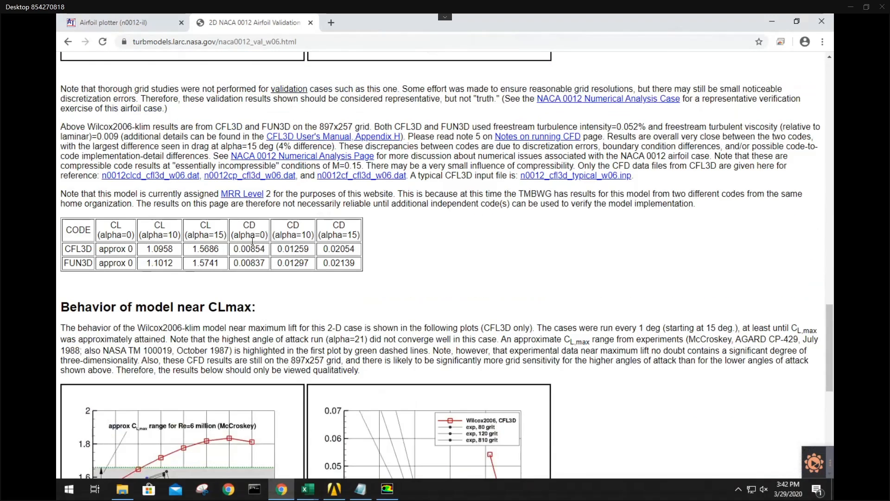
Switch back to Fluent and set up a lift coefficient report named lift for the airfoil wall zone, with a report file
click(772, 22)
scroll(541, 255, down, 1)
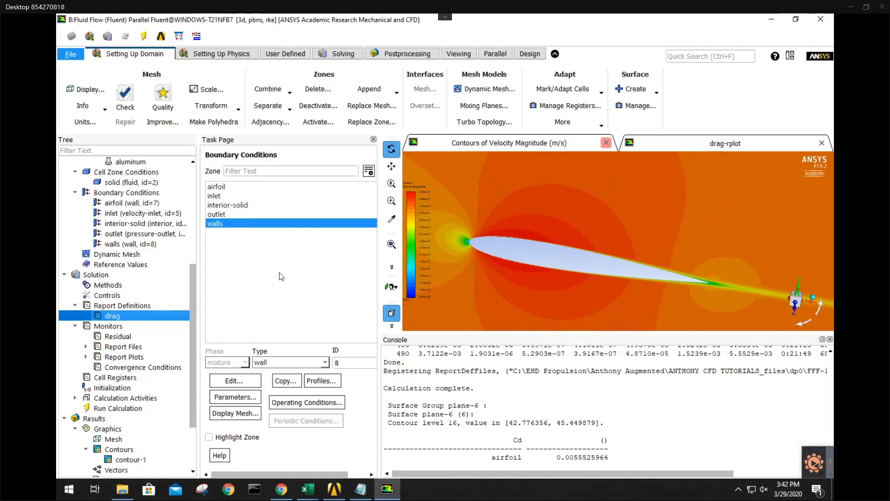
right_click(125, 304)
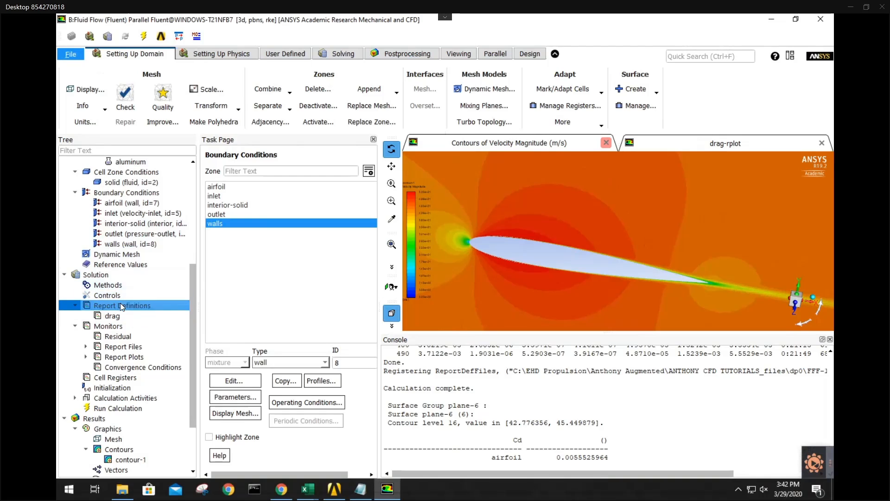
mouse_move(139, 327)
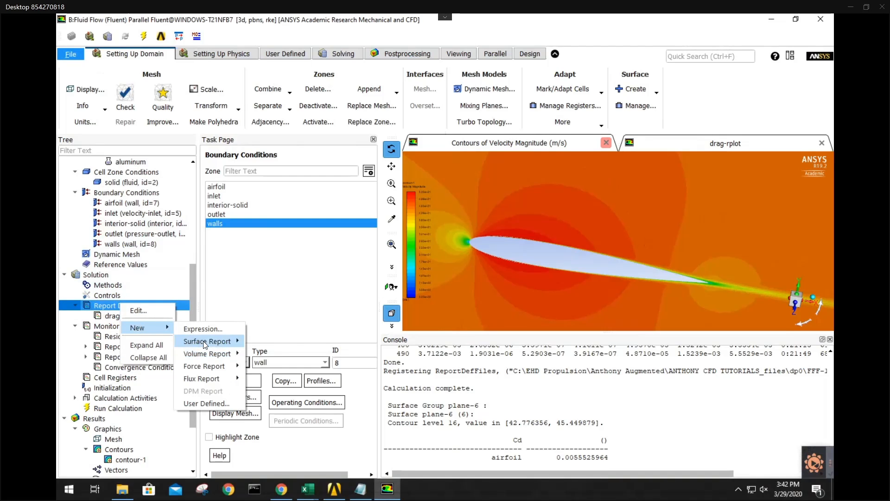
mouse_move(206, 369)
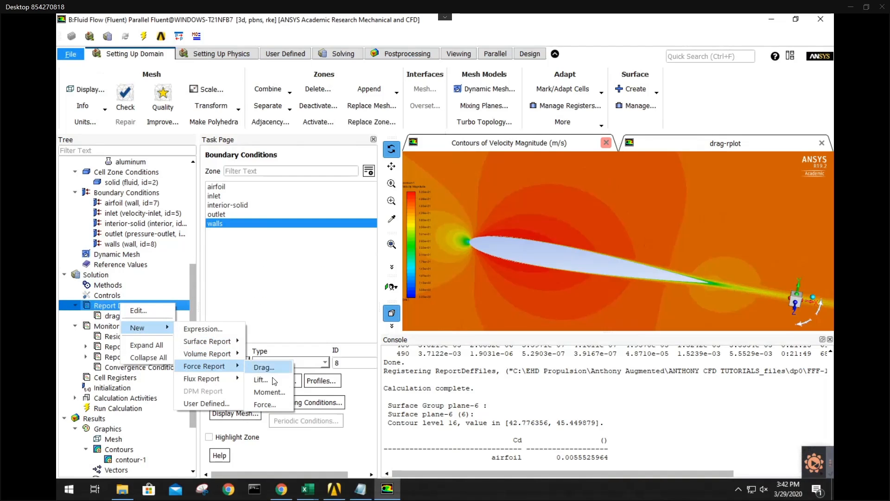
click(260, 379)
triple_click(315, 68)
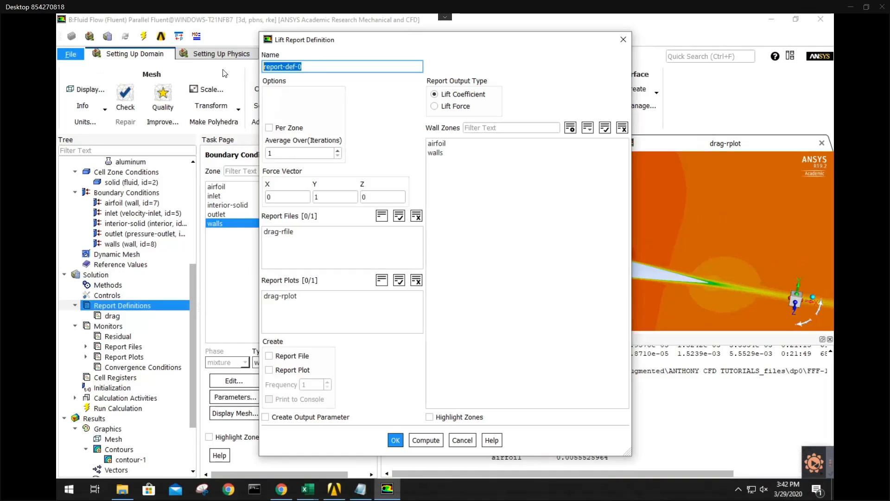
text(lift)
click(439, 144)
click(290, 356)
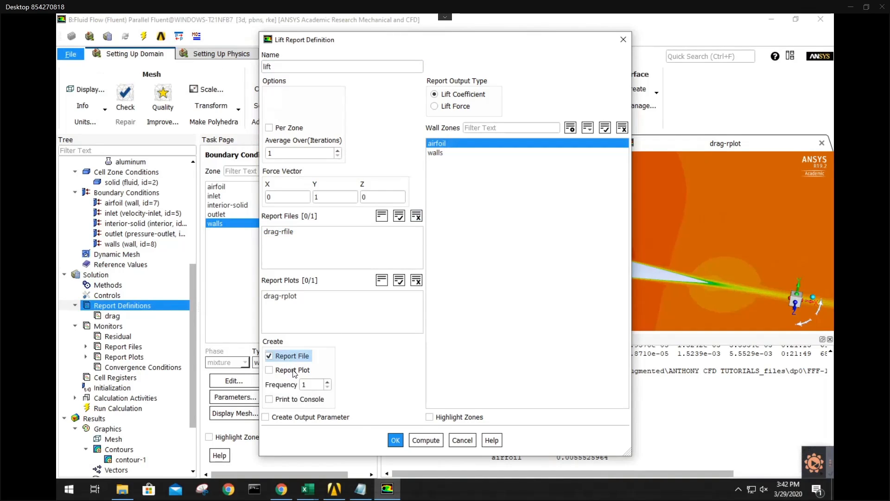
Enable the report plot and console printing for the airfoil lift report, compute the lift coefficient, and save the definition
click(302, 397)
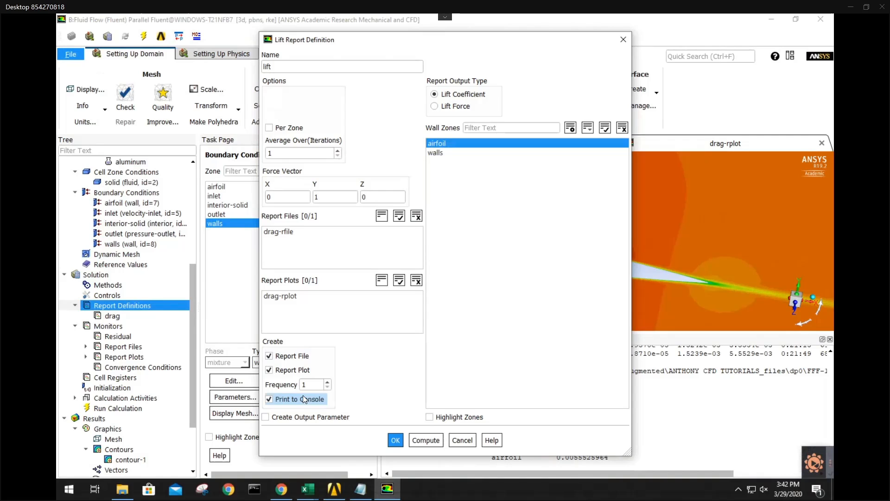
click(431, 442)
click(395, 441)
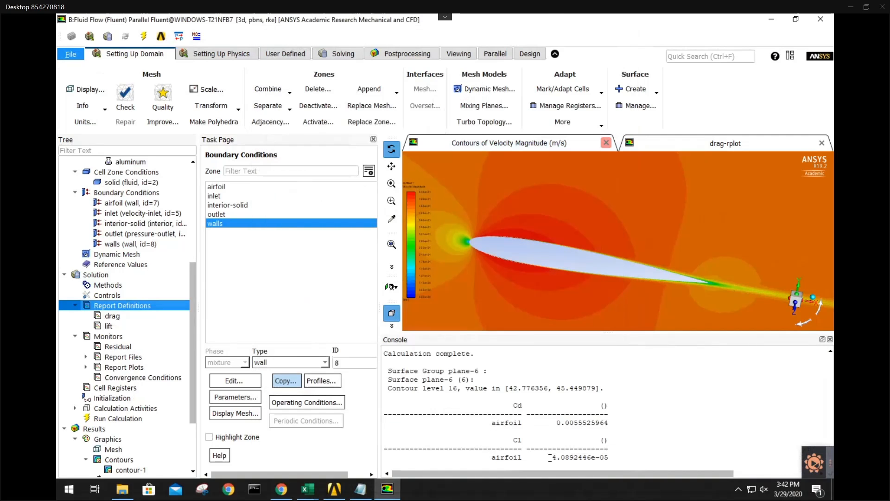
Examine the velocity magnitude contour around the airfoil, especially the trailing edge and the wake
drag(526, 298, 510, 247)
scroll(581, 267, up, 6)
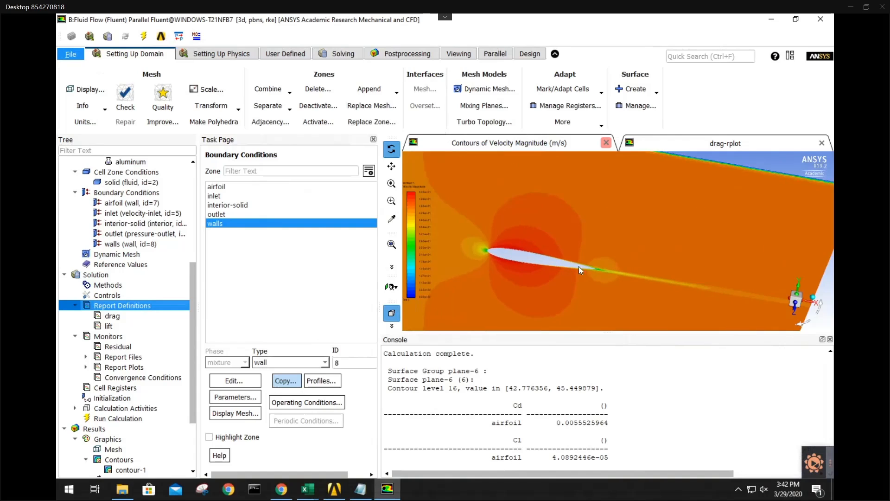
scroll(588, 270, up, 7)
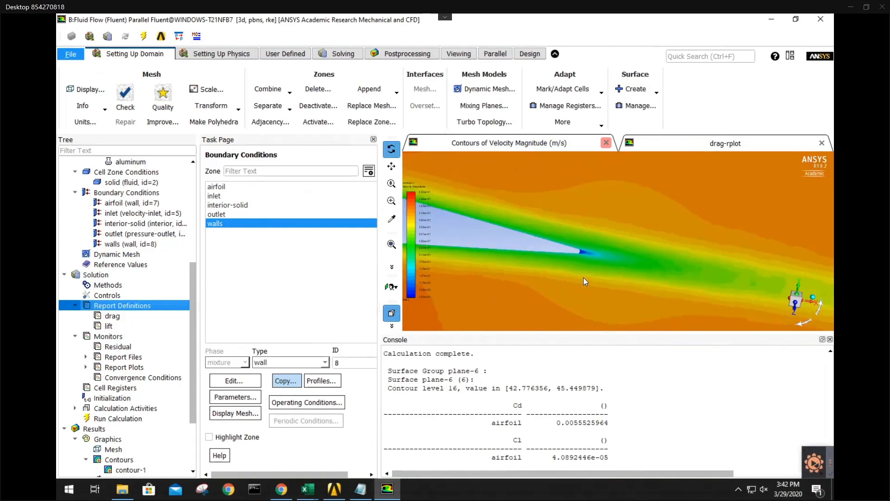
scroll(529, 285, down, 8)
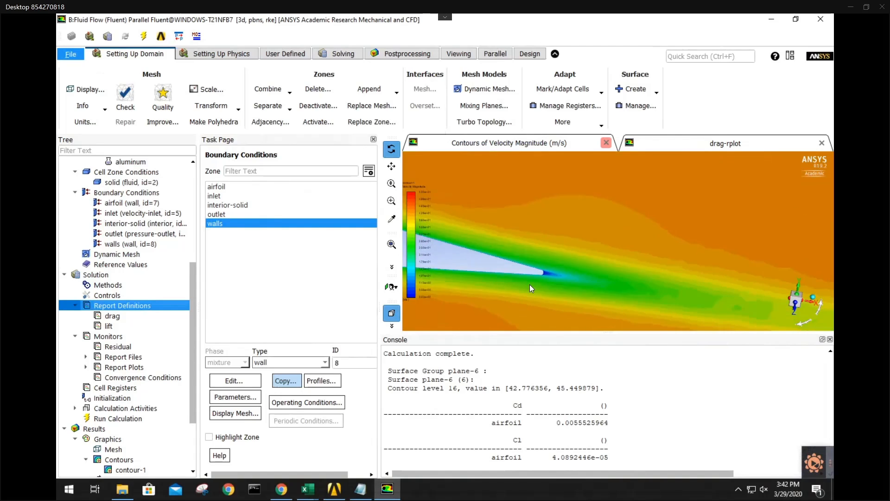
scroll(501, 279, down, 3)
scroll(636, 274, down, 2)
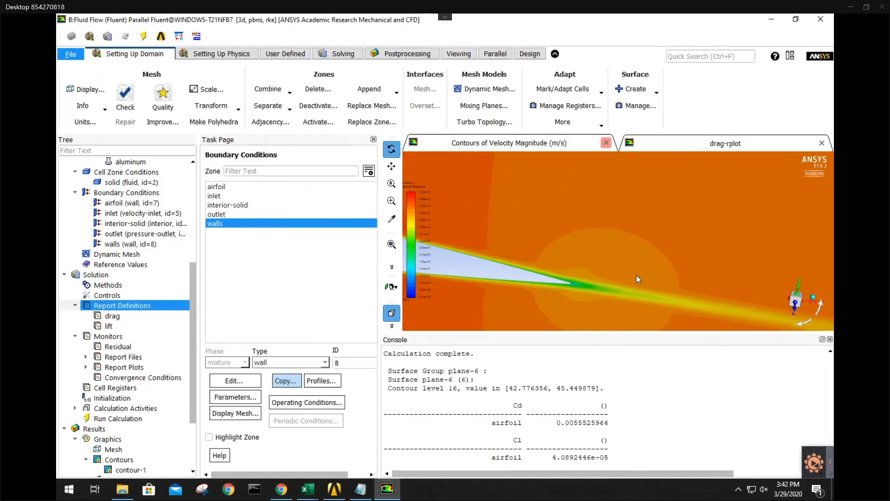
scroll(538, 260, up, 3)
scroll(637, 276, down, 2)
scroll(637, 276, up, 2)
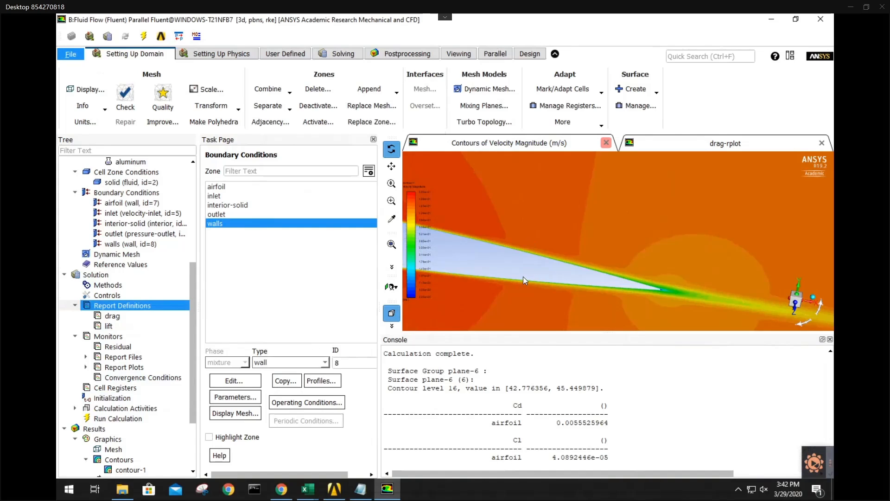
scroll(523, 276, down, 3)
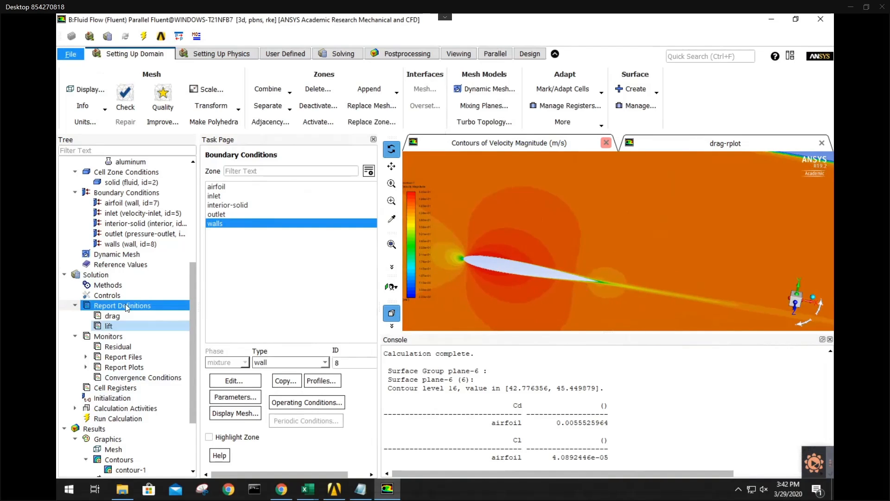
Set the reference length to 10 m and recompute the airfoil's drag coefficient from the drag report
click(118, 264)
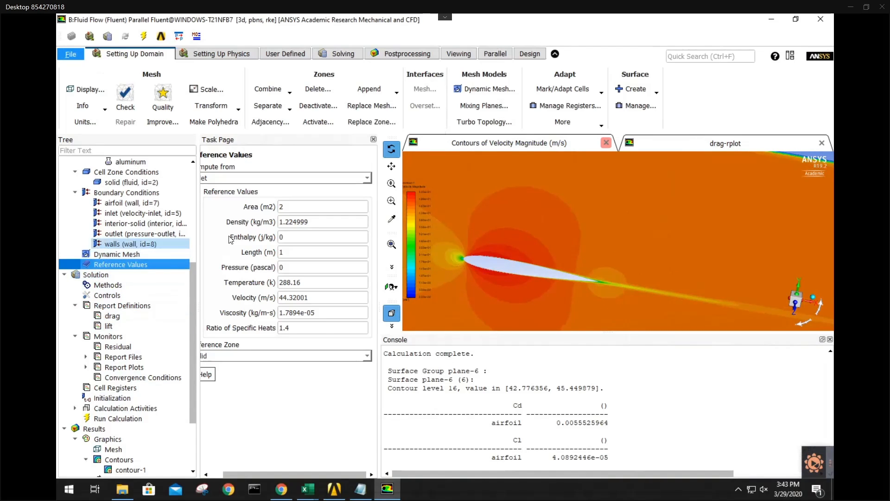
click(282, 252)
text(0)
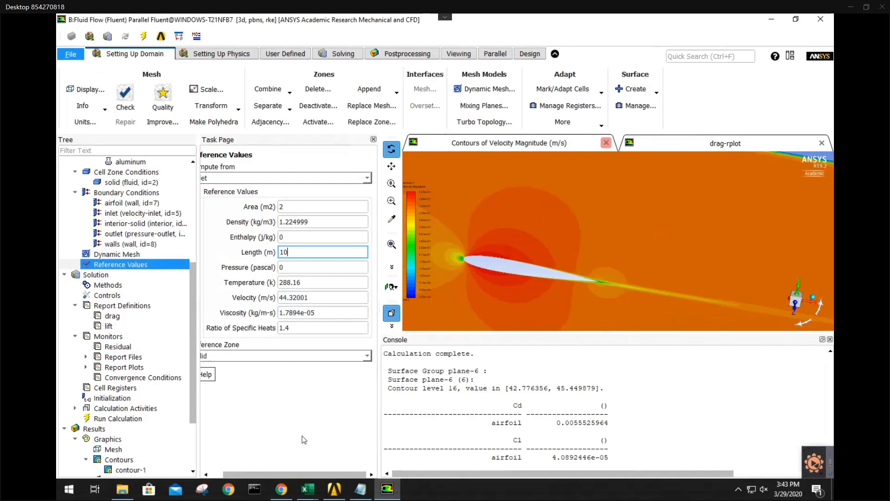
double_click(111, 315)
click(414, 438)
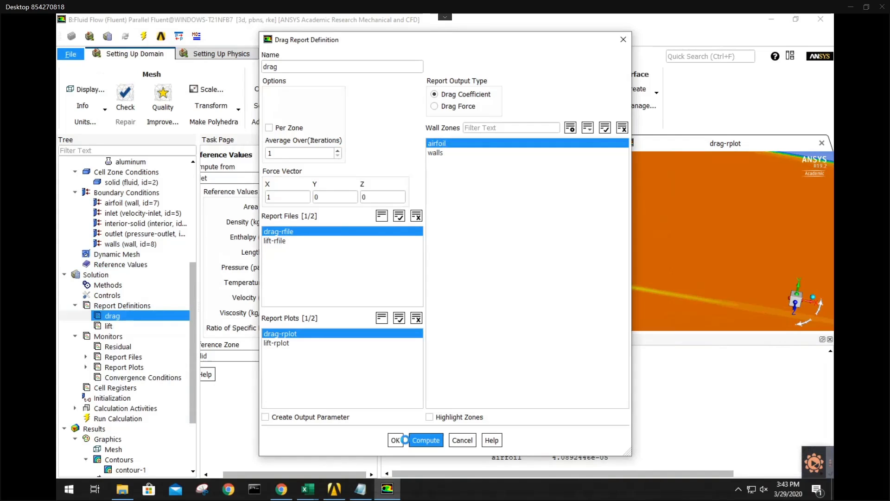
click(394, 440)
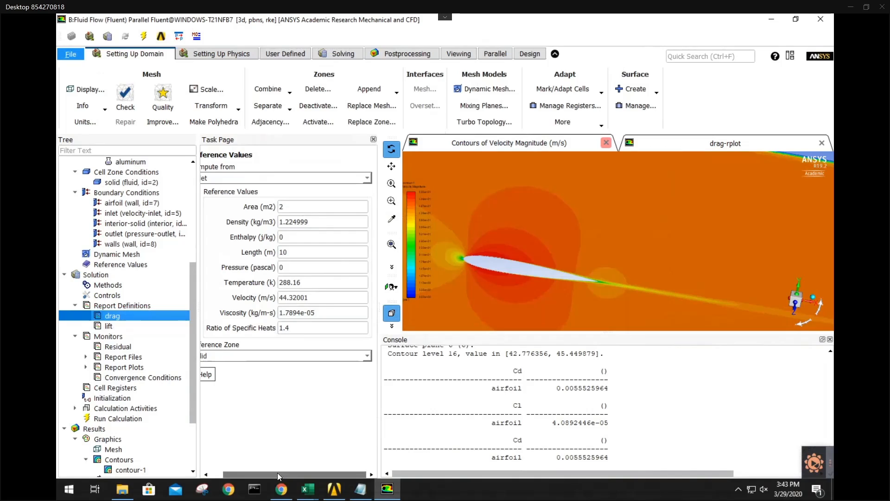
Try a reference area of 1 m2 and recompute the airfoil's drag coefficient from the drag report
drag(277, 473, 265, 473)
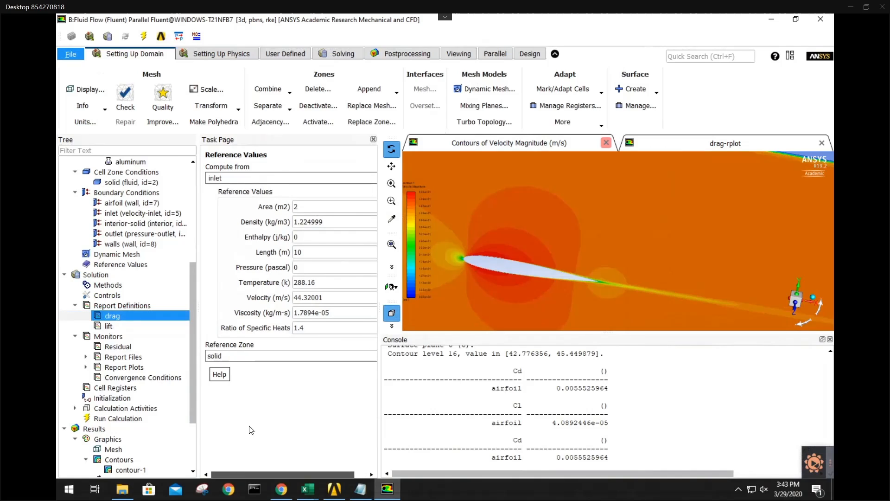
double_click(307, 204)
click(286, 389)
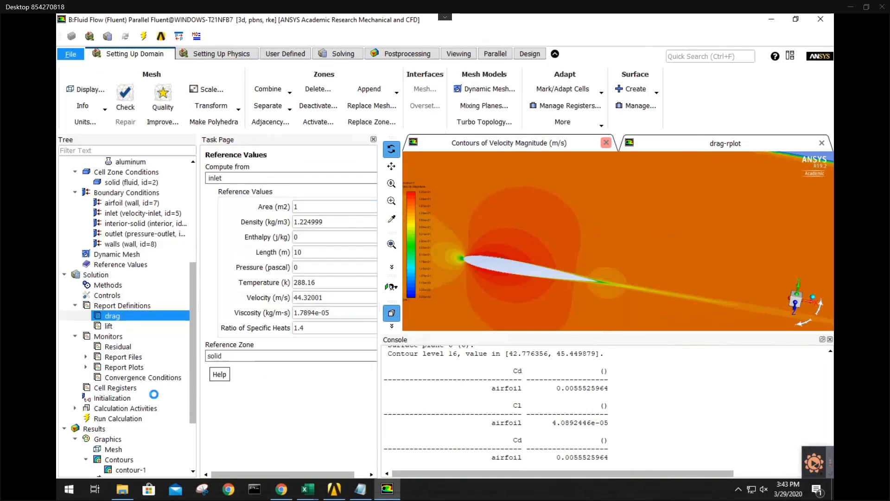
double_click(113, 316)
click(418, 441)
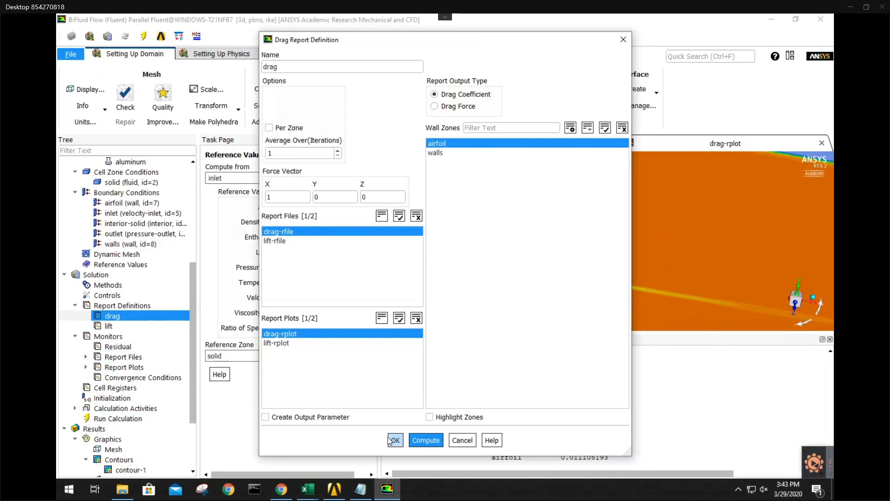
click(393, 439)
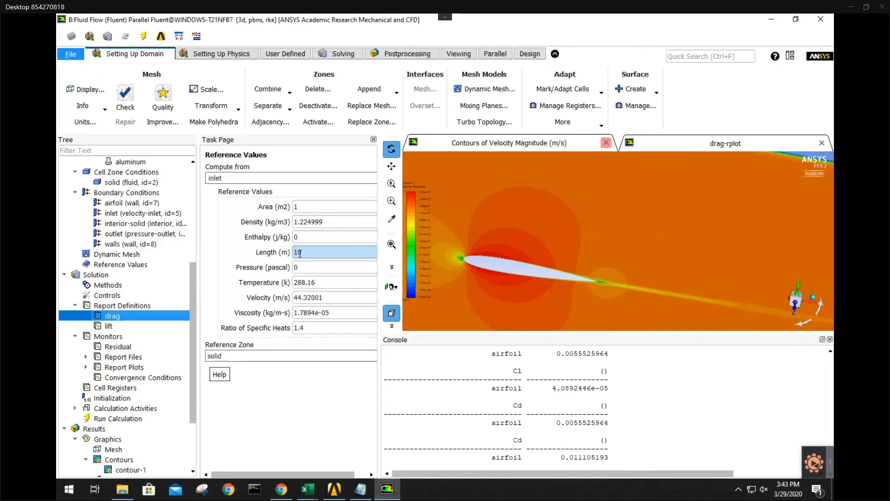
Dismiss the walls boundary settings without changes and examine the velocity contour along the domain's outer edges
drag(483, 264, 521, 254)
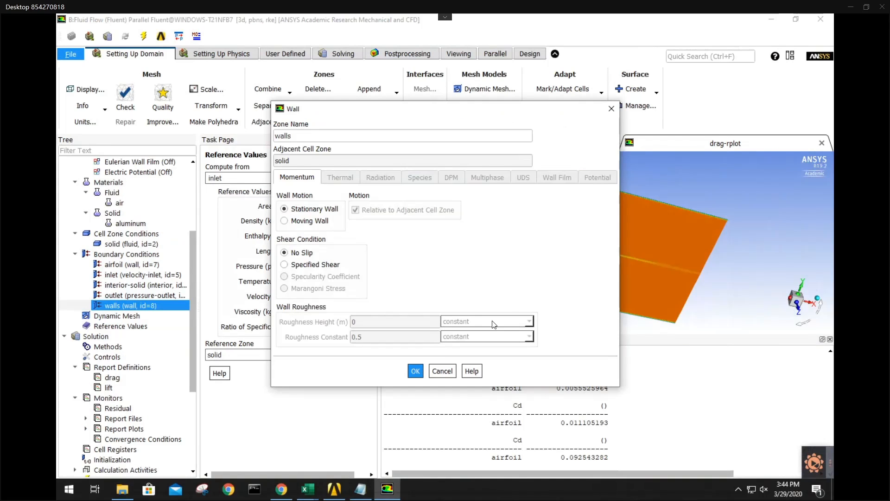
click(443, 369)
scroll(496, 296, up, 5)
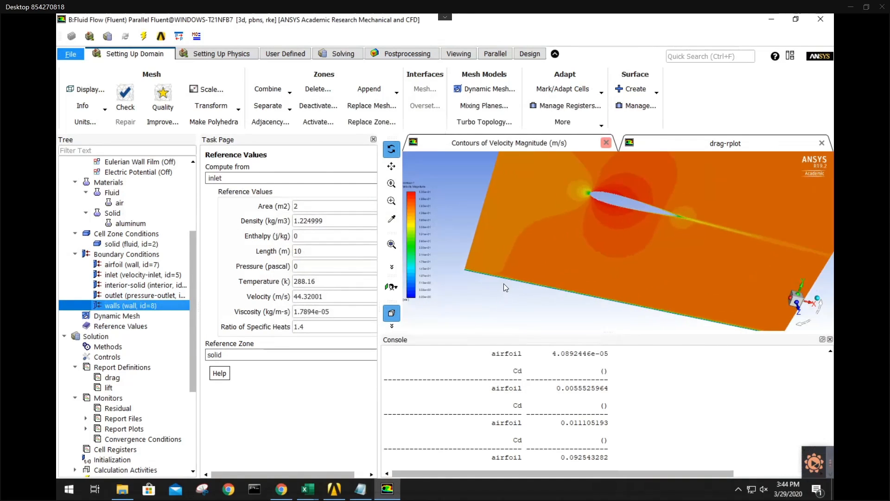
scroll(503, 277, down, 5)
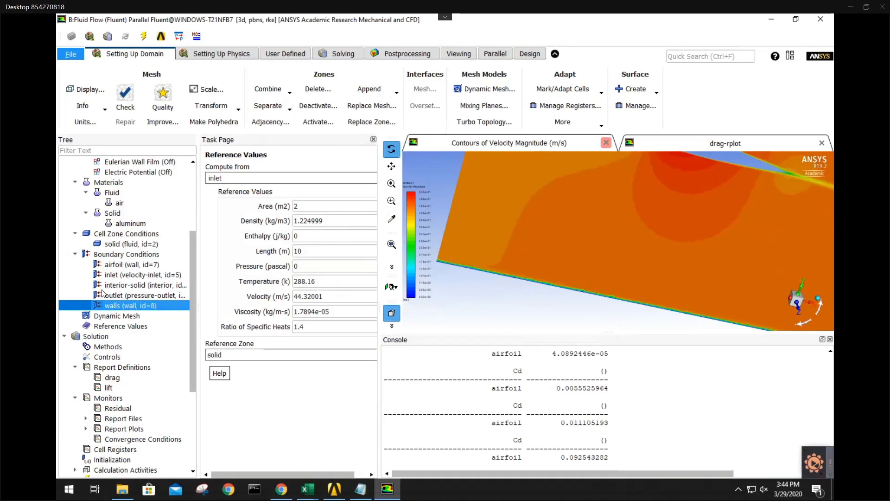
Change the boundary type of the walls zone to velocity-inlet
right_click(119, 306)
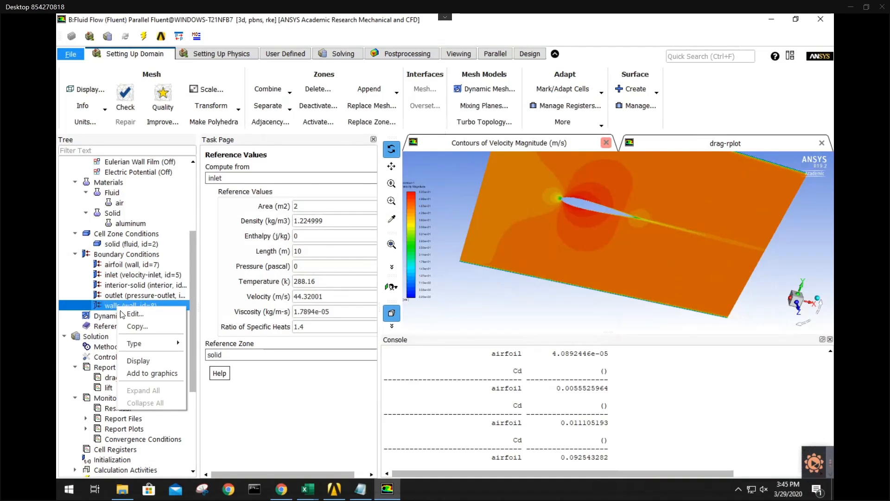
mouse_move(150, 349)
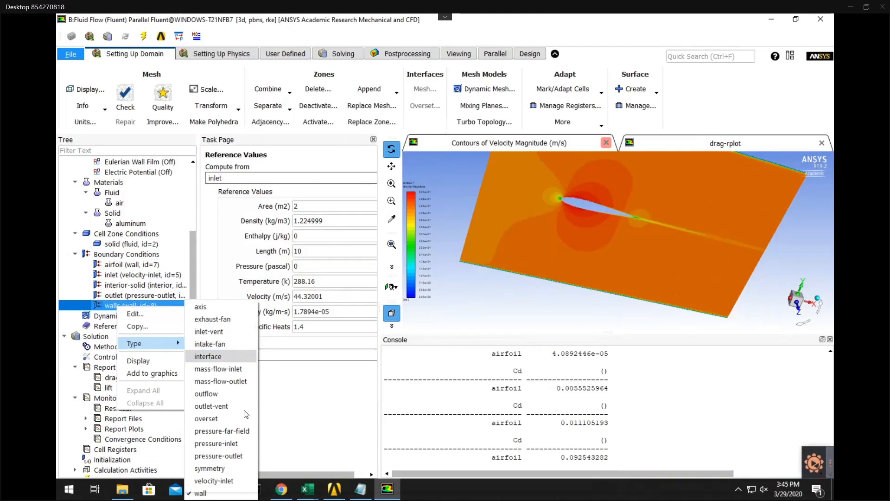
click(217, 480)
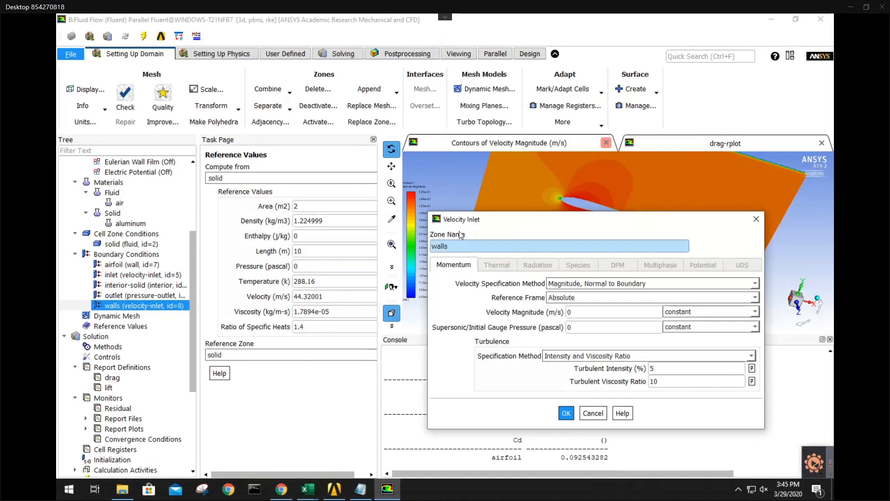
Specify the walls' inlet velocity by Magnitude and Direction with a velocity magnitude of 44.32 m/s
drag(462, 222, 312, 223)
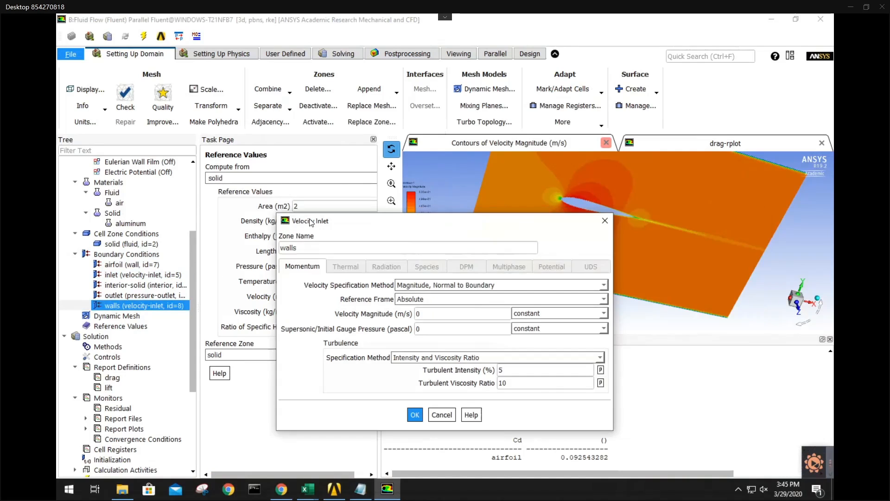
click(464, 288)
click(454, 296)
click(483, 317)
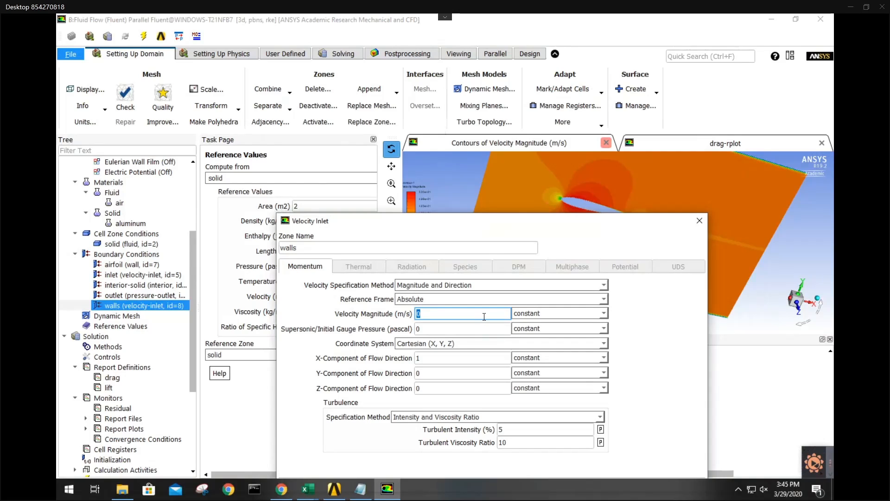
text(44.32)
Switch to the NASA NACA 0012 validation page in the browser and search it for "intensity"
drag(465, 222, 442, 167)
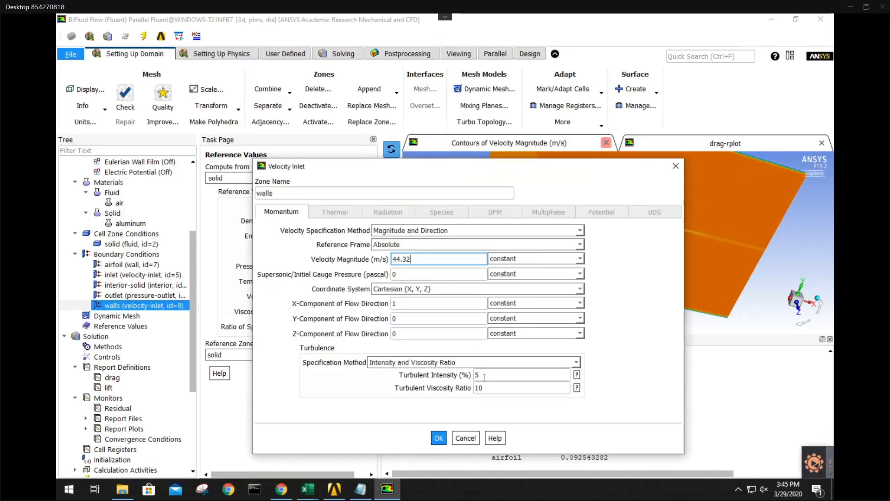
click(484, 377)
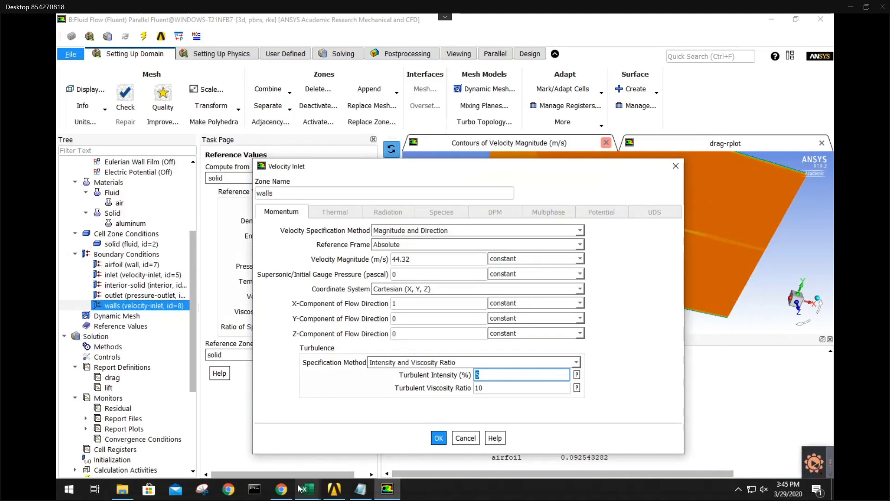
click(282, 488)
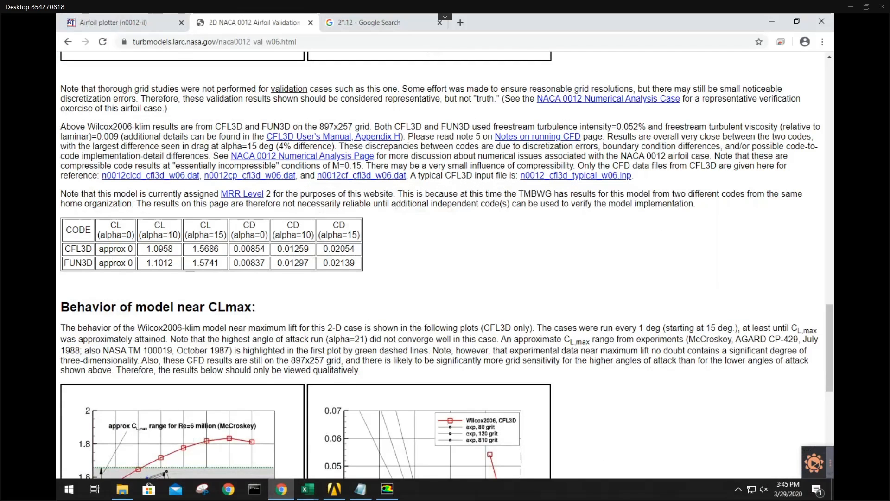
scroll(416, 326, down, 2)
key(ctrl+f)
text(in)
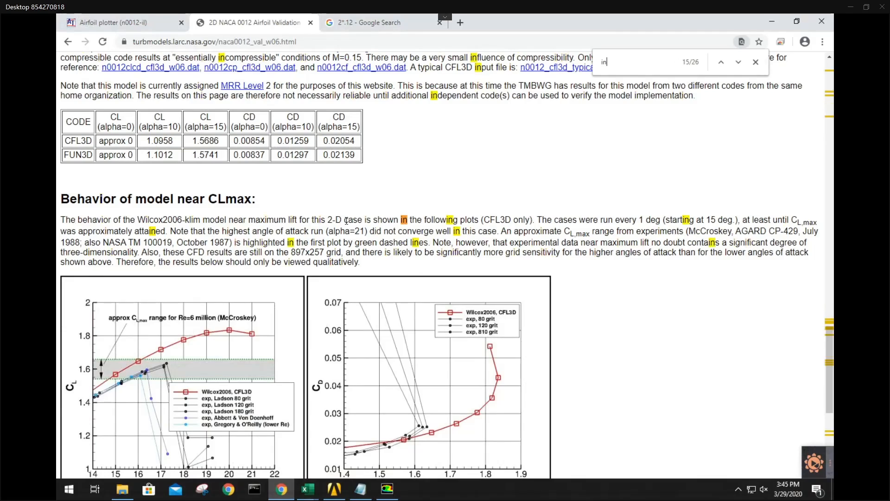
text(tensity)
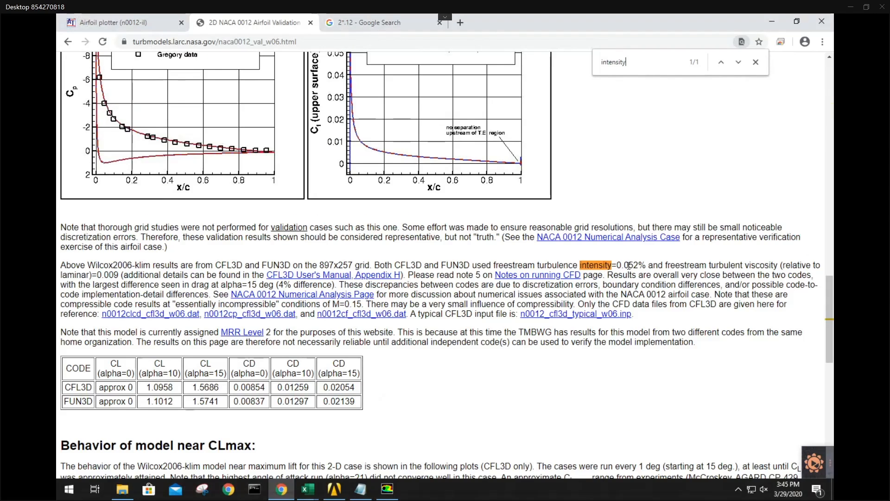
Copy the freestream turbulence intensity of 0.052 and paste it as the walls' turbulent intensity in Fluent
drag(617, 265, 640, 265)
key(ctrl+c)
click(387, 489)
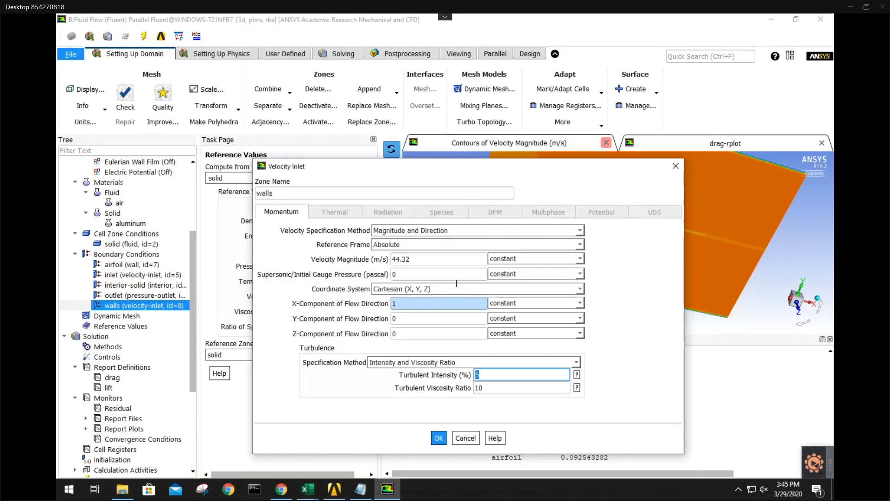
key(ctrl+v)
Set the walls' turbulent viscosity ratio to .009, checking it against the validation page in the browser, and accept the velocity inlet settings
double_click(493, 388)
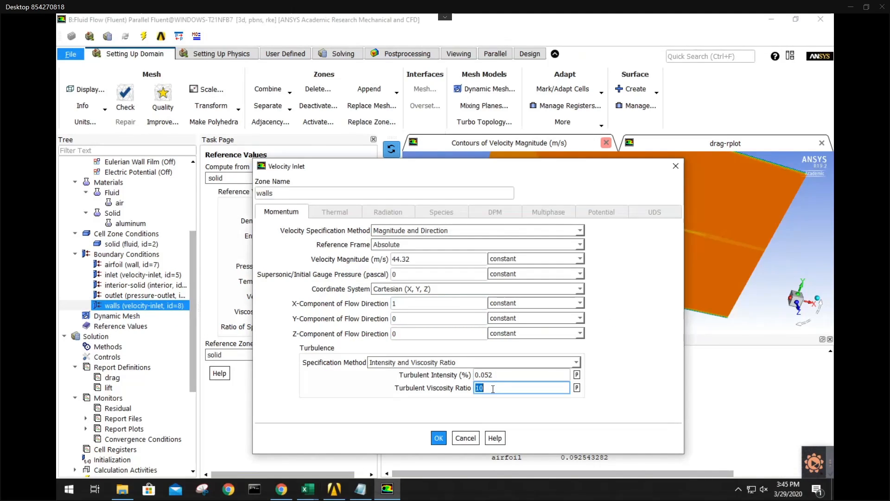
text(.0009)
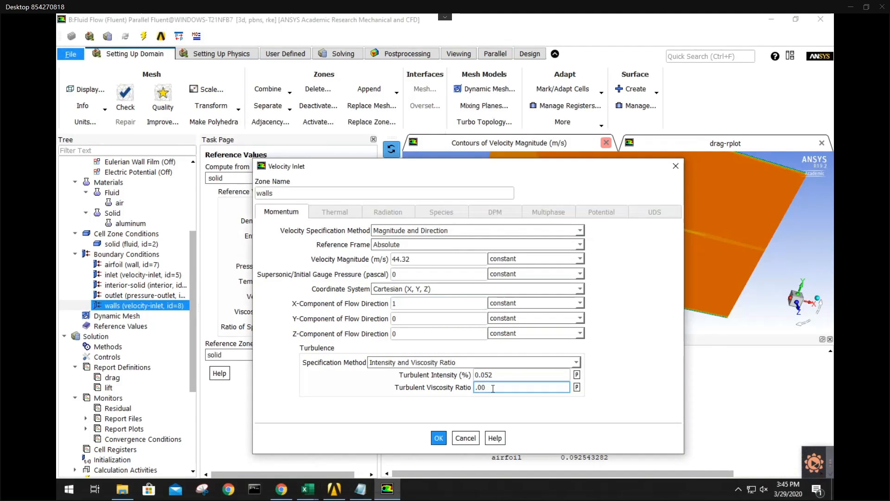
click(281, 489)
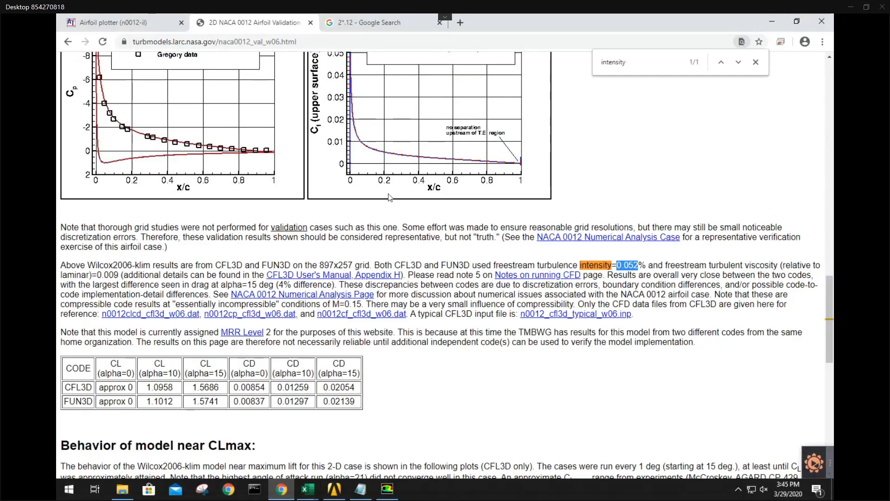
click(388, 489)
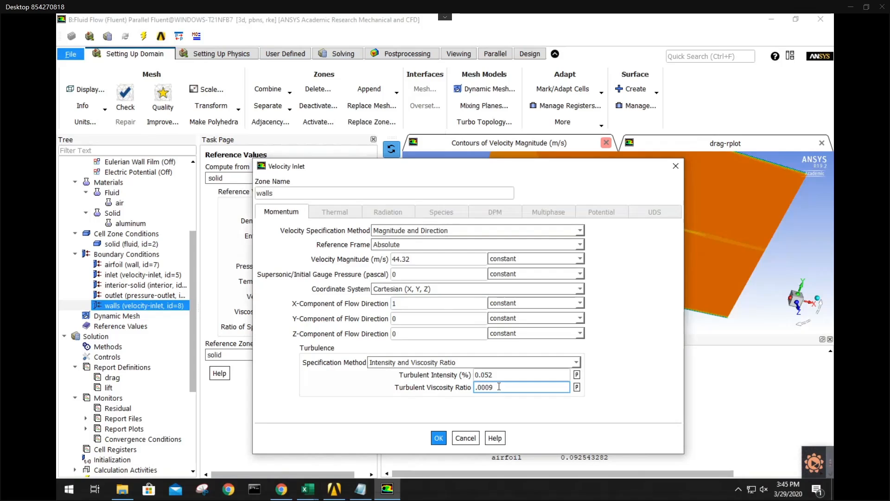
key(BackSpace)
key(BackSpace)
text(9)
click(438, 438)
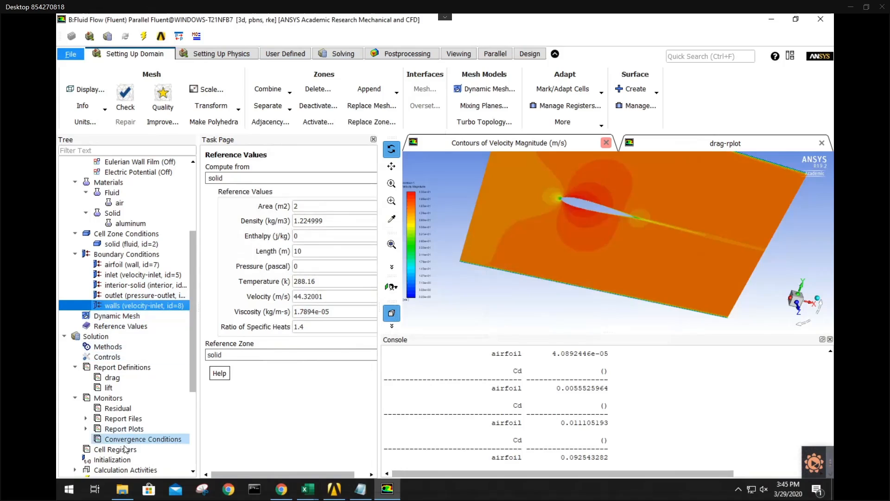
Compute the airfoil's drag coefficient from the drag report definition, and run the calculation with 1000 iterations
scroll(123, 401, down, 2)
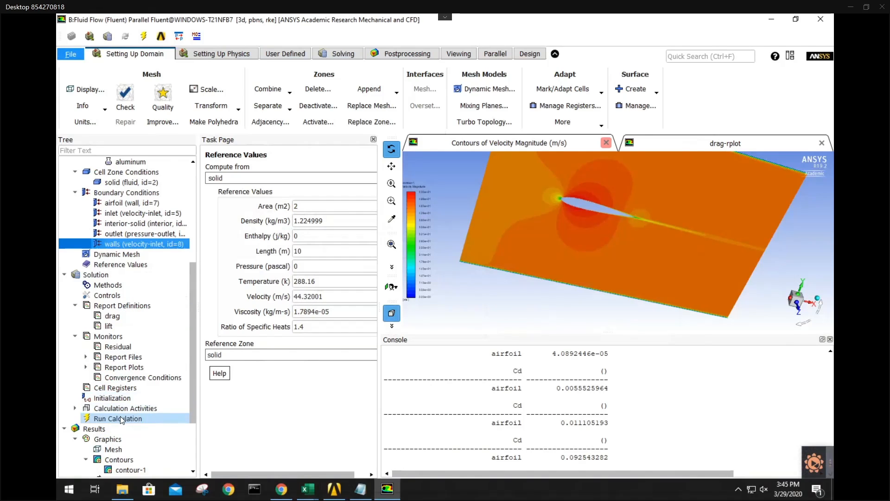
click(120, 418)
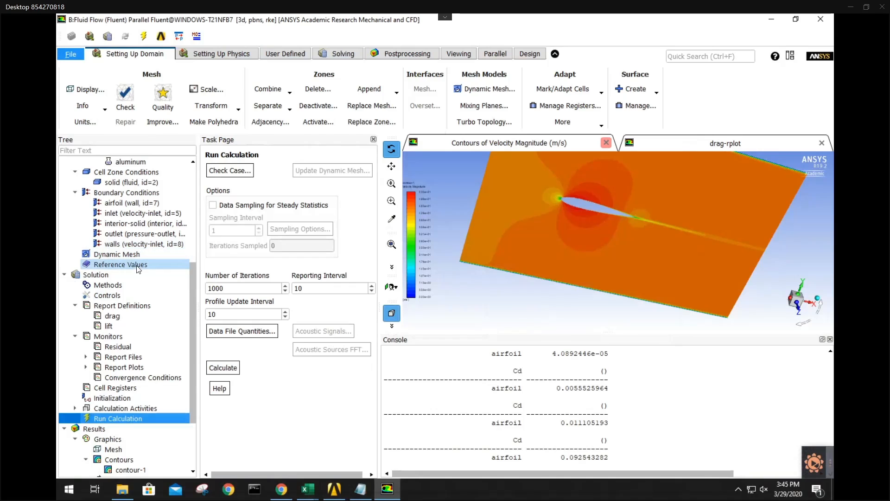
double_click(145, 316)
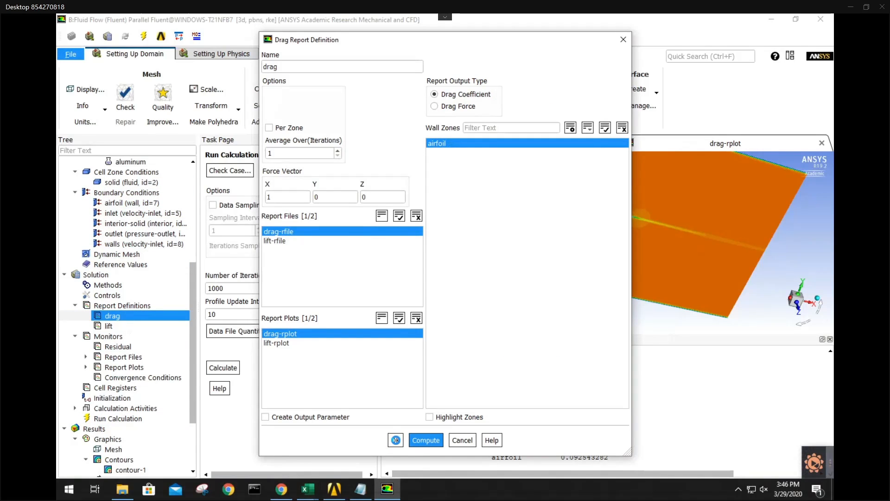
click(396, 440)
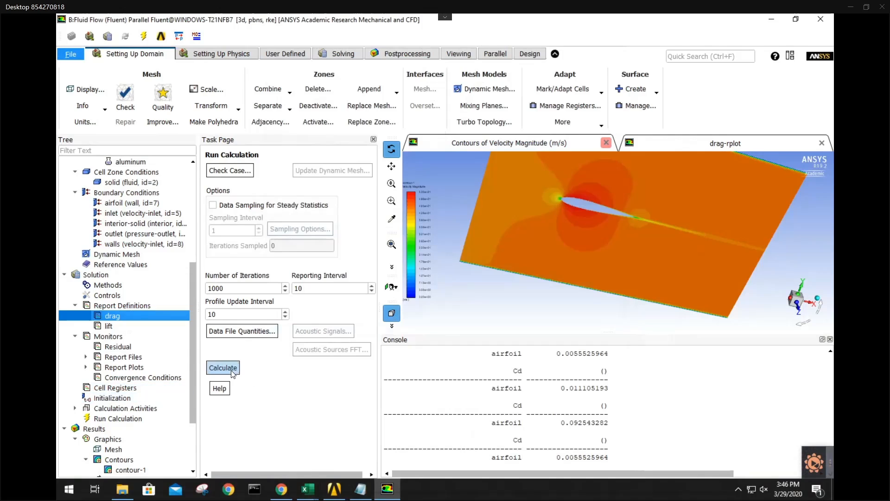
click(223, 368)
click(415, 273)
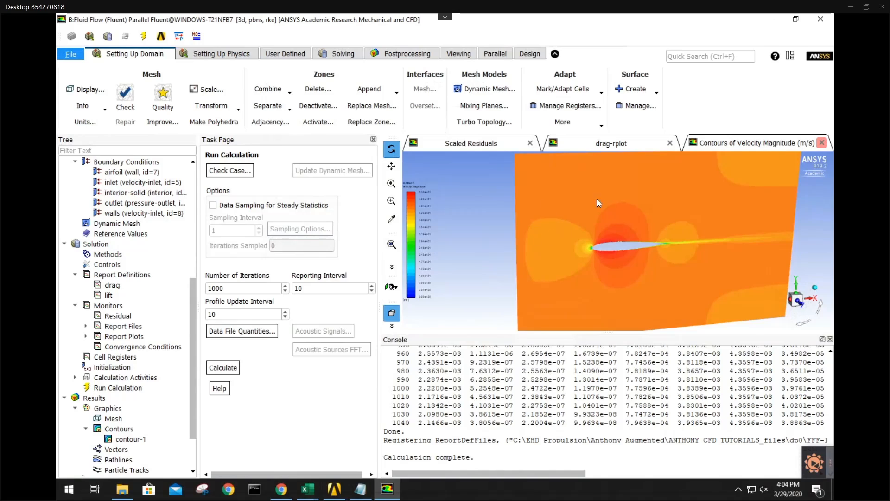
Examine the scaled residuals, the drag coefficient plot and the drag and lift columns of the console's iteration history
click(488, 144)
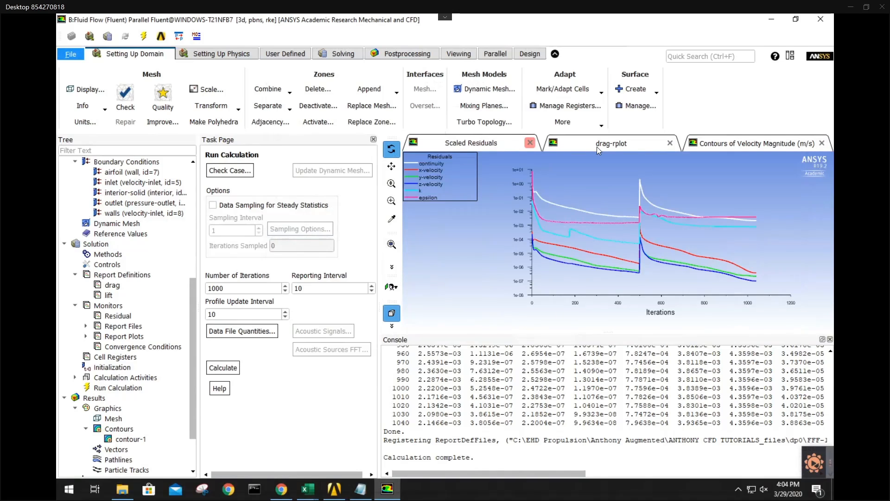
click(596, 146)
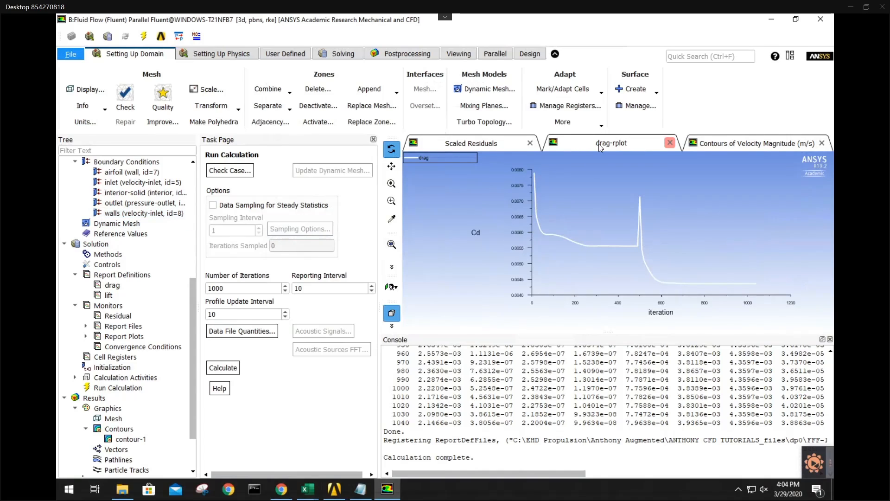
click(714, 147)
scroll(784, 421, up, 2)
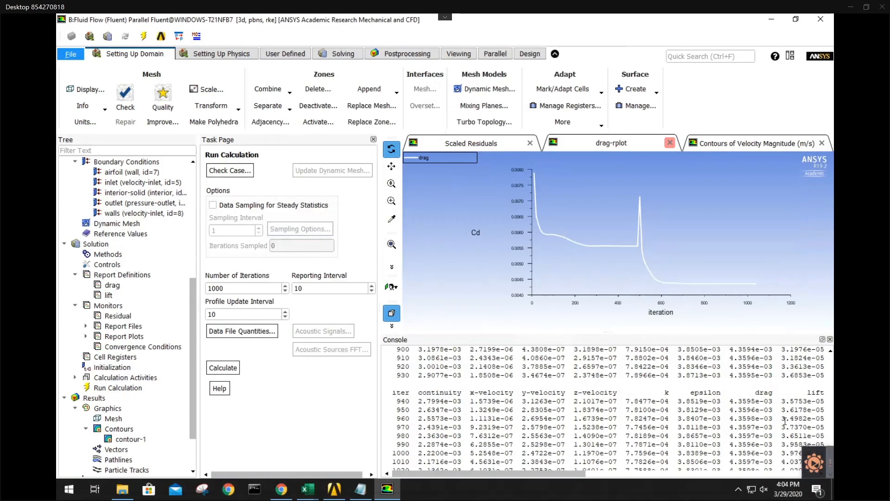
scroll(788, 420, down, 2)
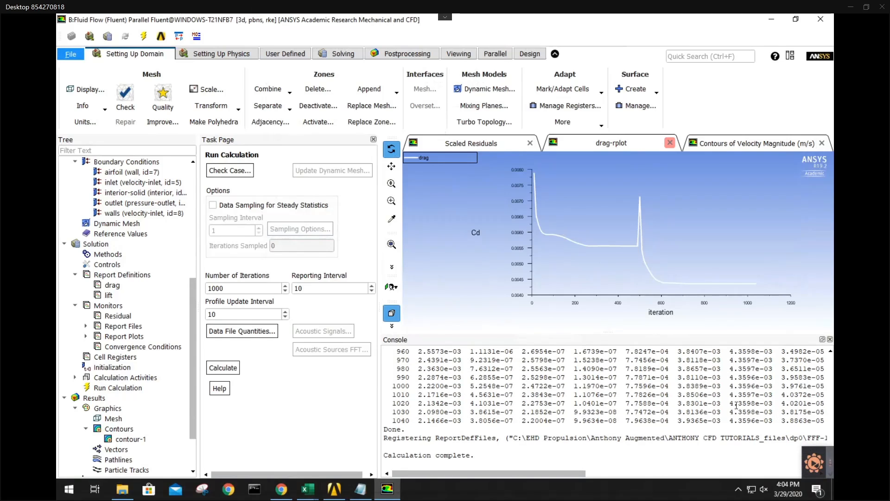
scroll(106, 277, up, 2)
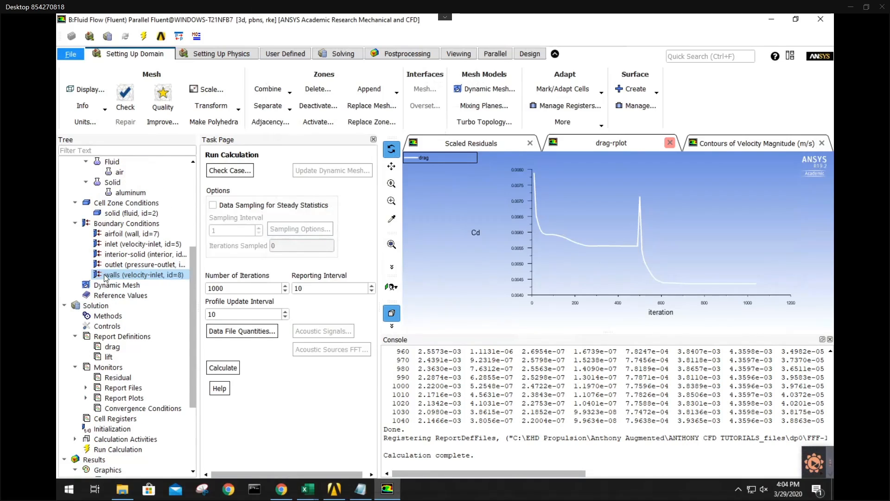
Inspect the velocity magnitude contours around the airfoil and its wake, and compare them with the scaled residuals
click(728, 144)
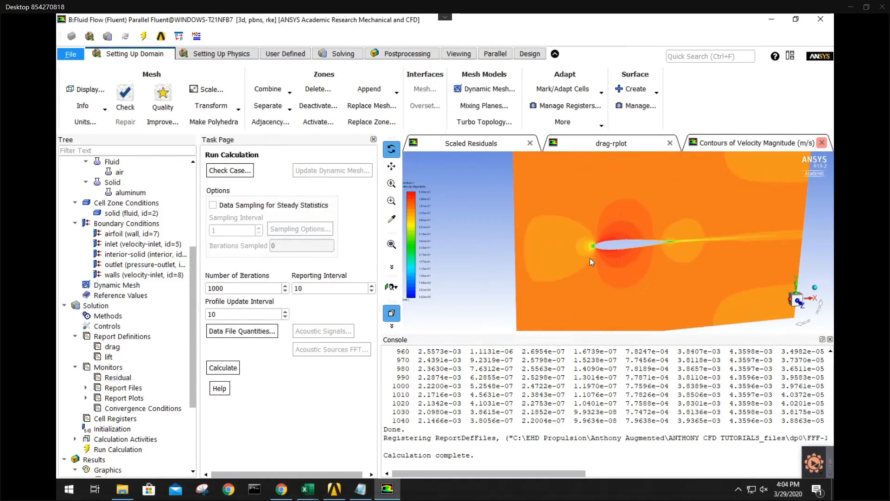
scroll(590, 258, up, 3)
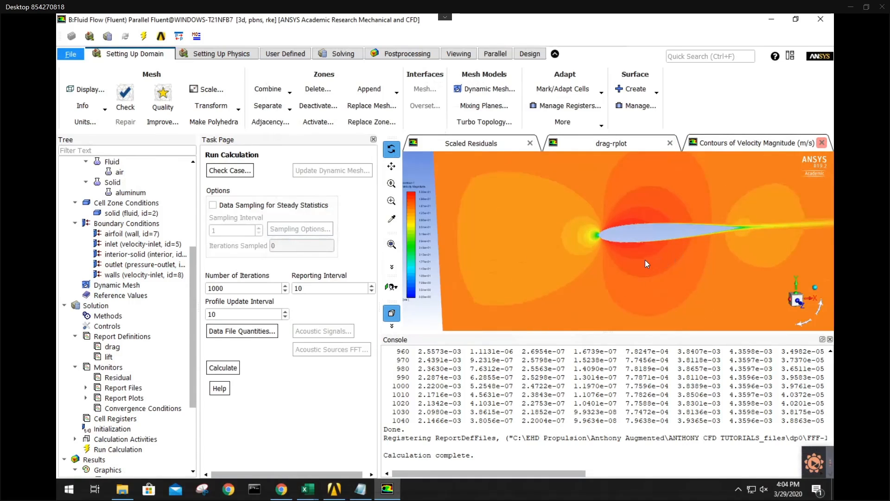
drag(674, 257, 696, 190)
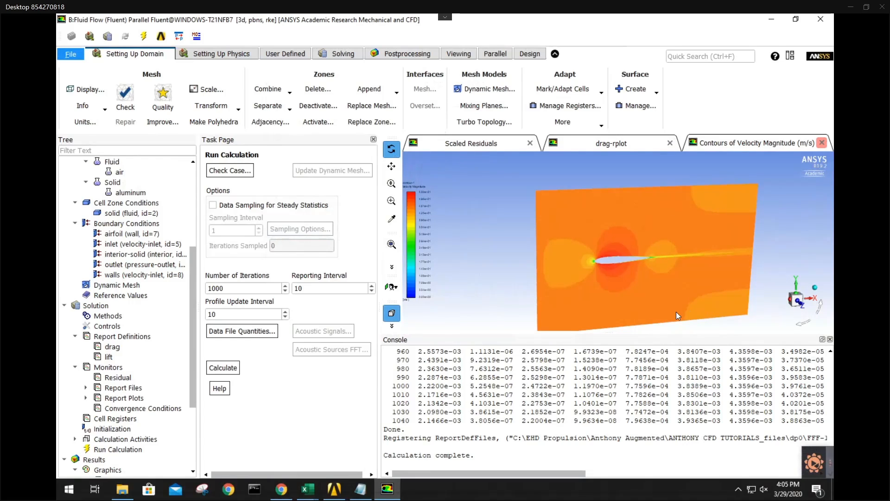
scroll(641, 302, up, 2)
scroll(679, 285, up, 5)
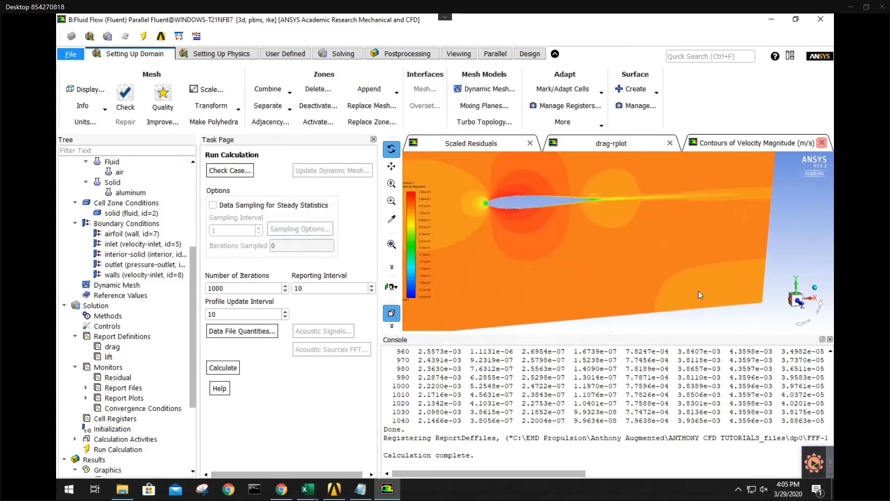
scroll(664, 286, down, 5)
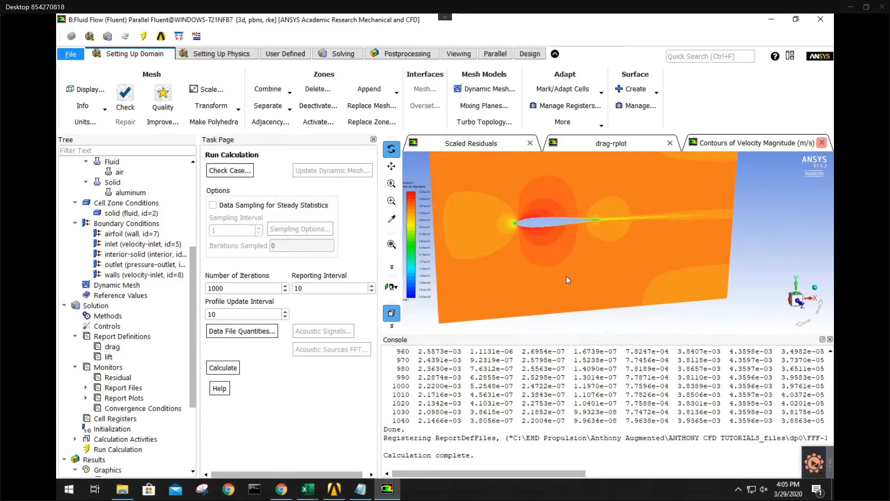
scroll(566, 276, down, 1)
drag(616, 303, 563, 290)
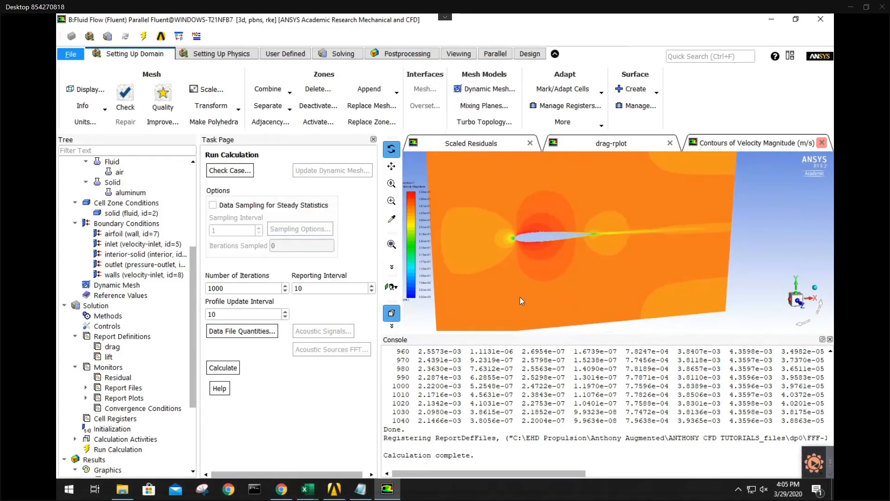
click(468, 142)
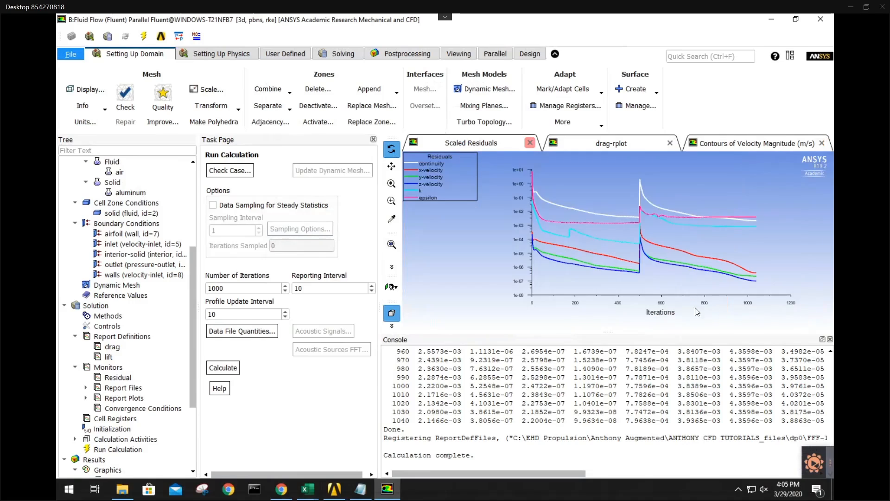
click(747, 144)
scroll(538, 231, up, 3)
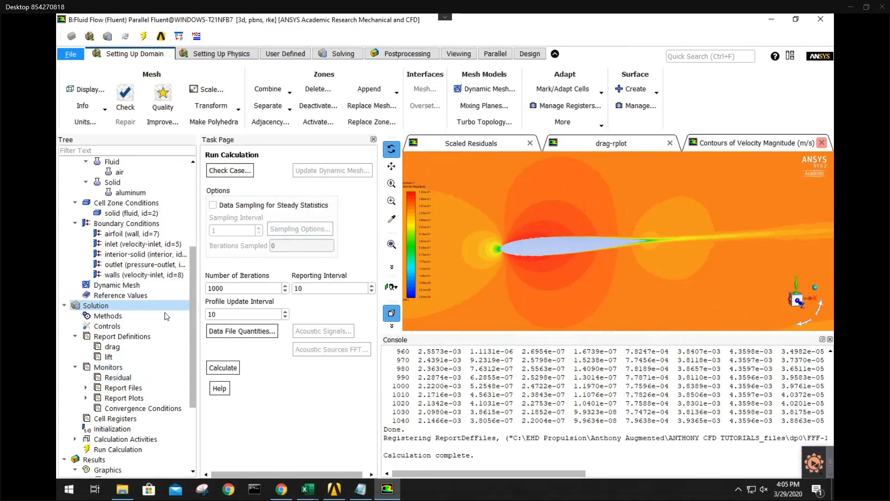
Check the inlet's velocity inlet settings without changing them, and review the velocity contours from the inlet to the airfoil
scroll(140, 296, up, 2)
double_click(139, 305)
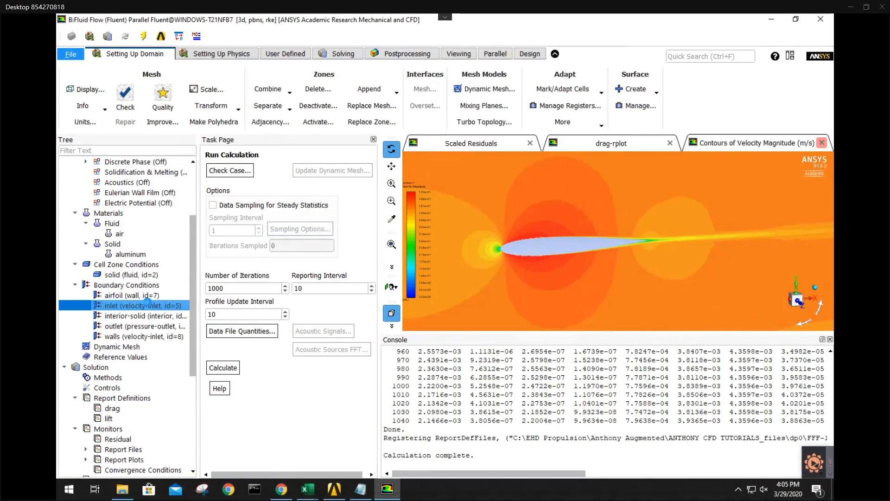
click(605, 114)
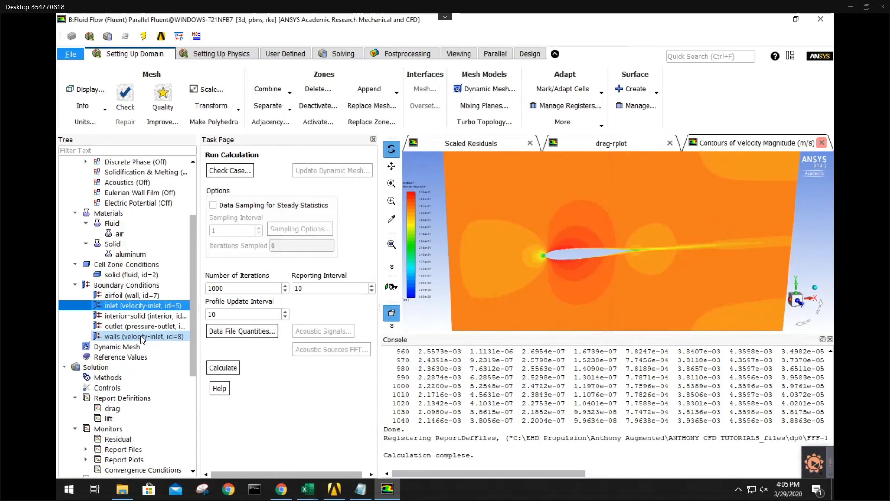
scroll(598, 251, down, 4)
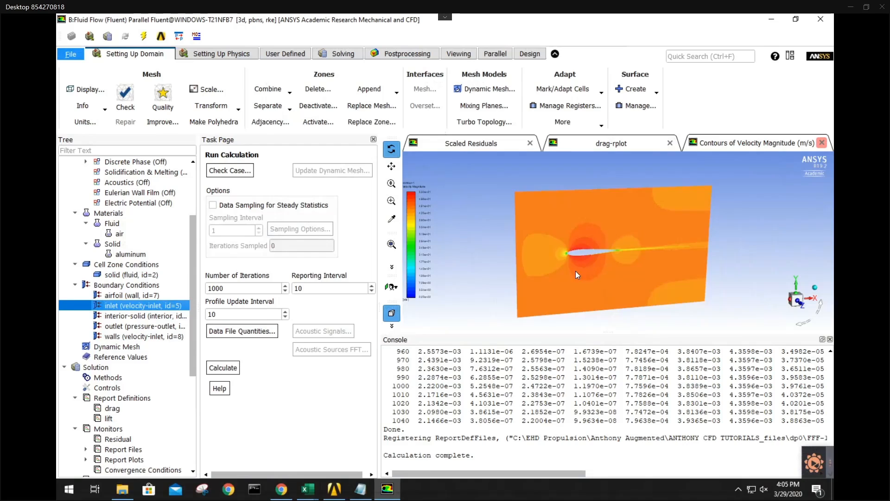
scroll(575, 271, up, 4)
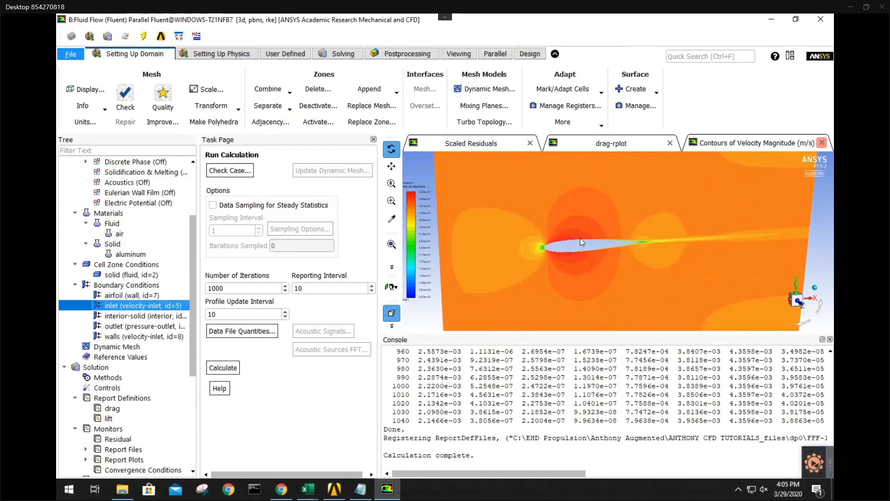
scroll(587, 250, down, 2)
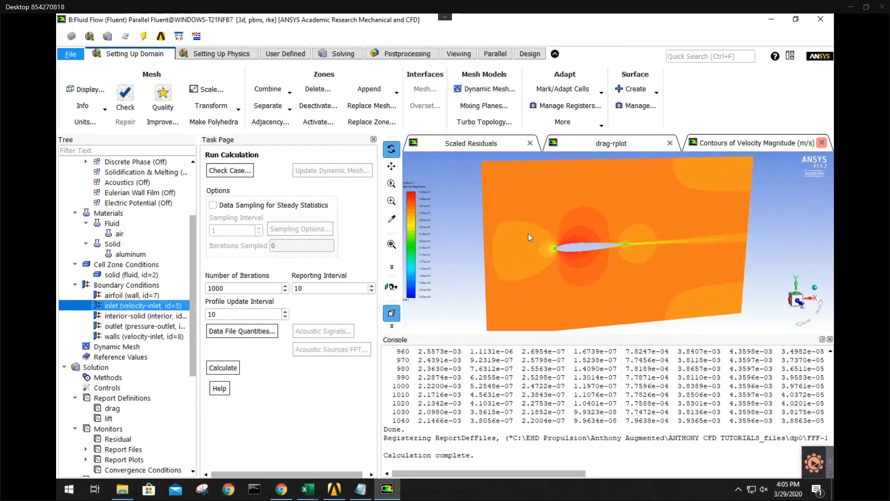
scroll(520, 224, down, 2)
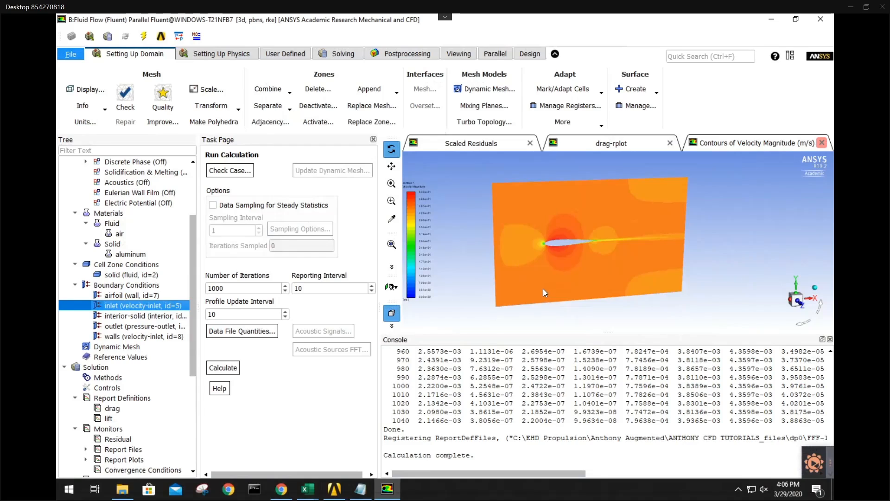
drag(508, 263, 509, 265)
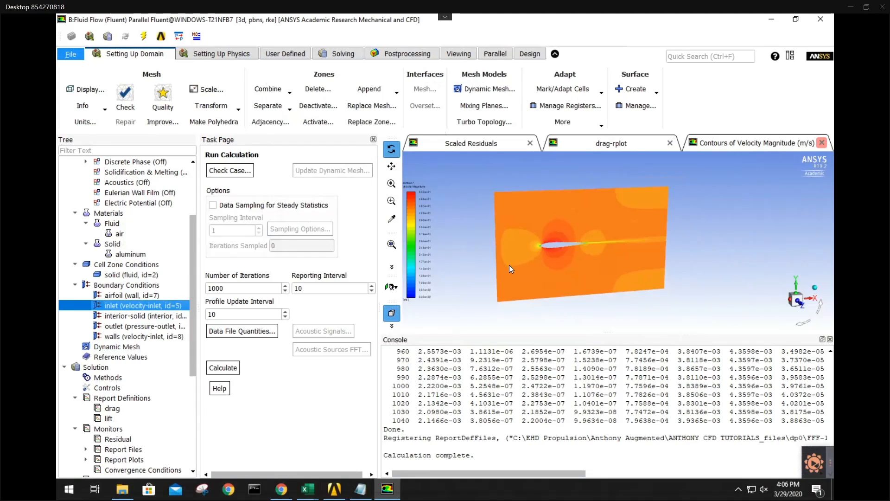
Open the inlet's velocity settings, and switch to the Google search page in the browser to calculate "cos 4 degrees"
double_click(155, 308)
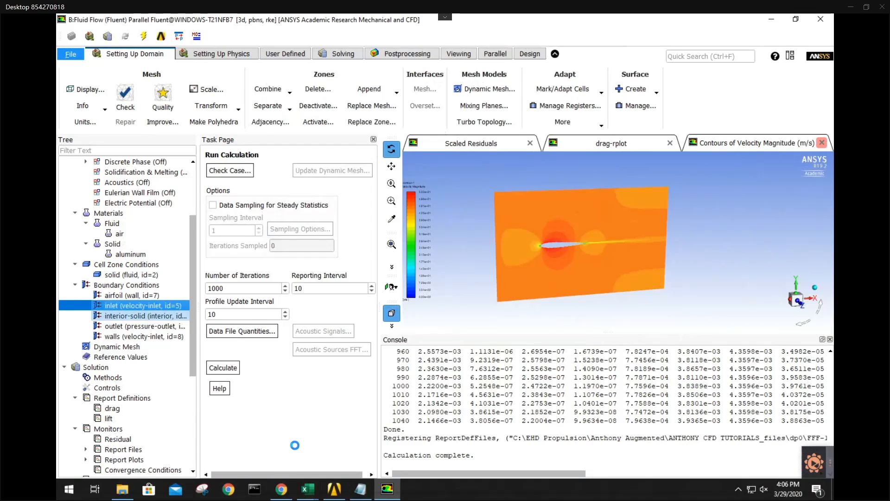
click(281, 489)
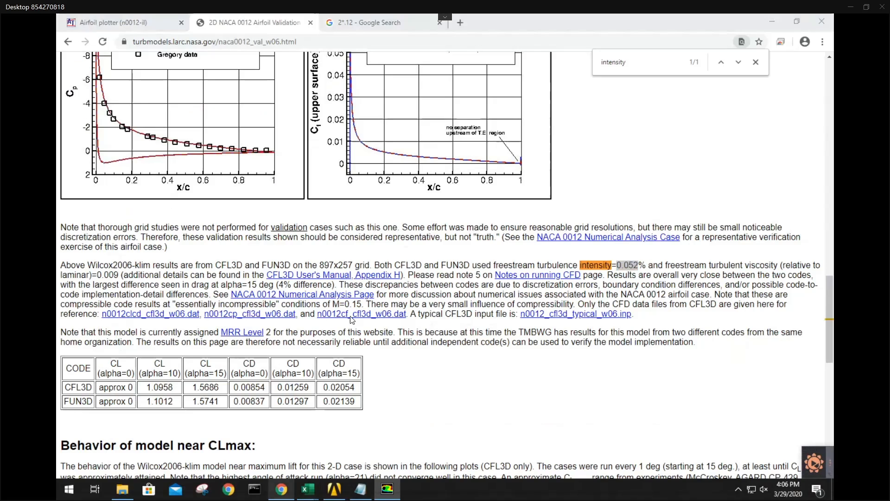
click(371, 26)
click(347, 45)
click(298, 93)
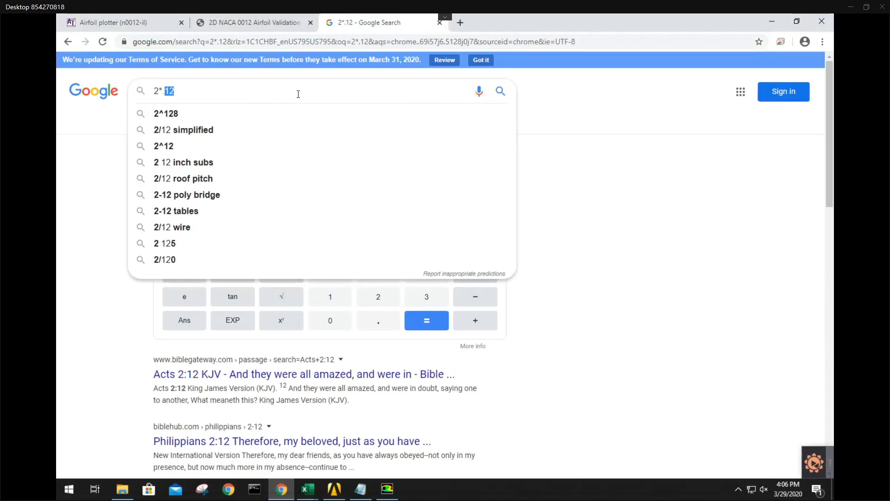
key(BackSpace)
key(BackSpace)
key(BackSpace)
key(BackSpace)
key(BackSpace)
text(cos )
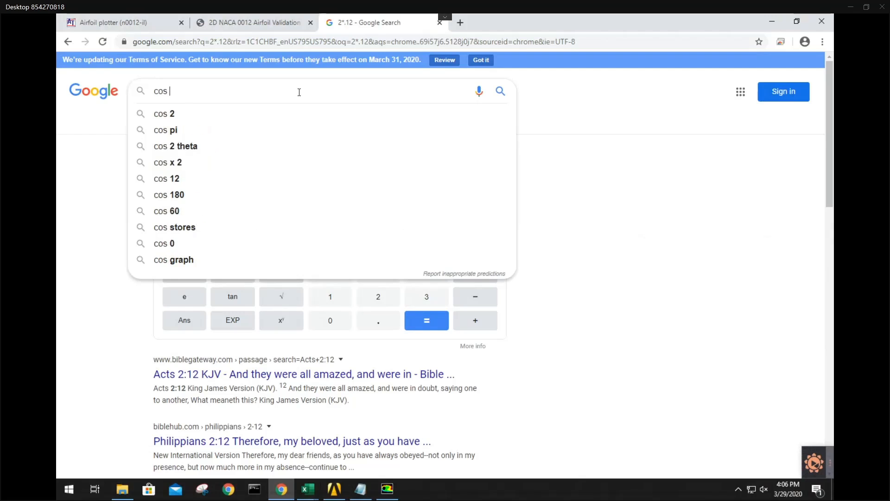
text(4 degrees)
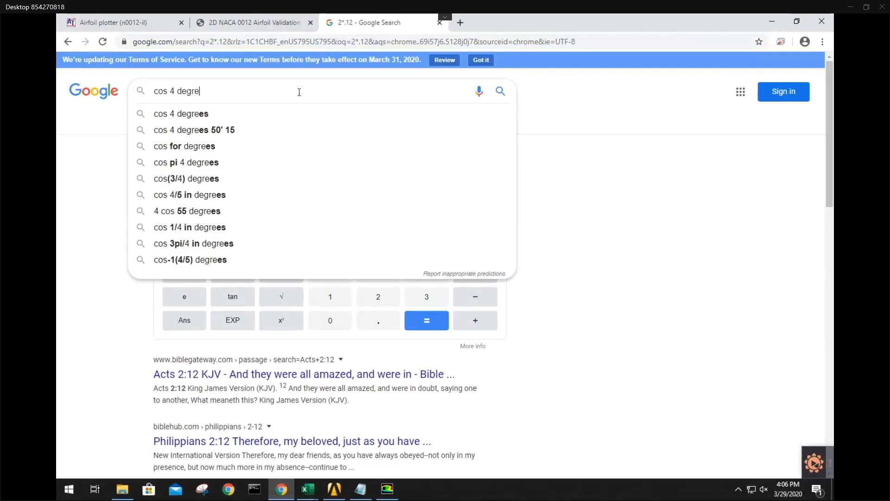
key(Return)
Calculate "sin 4 degrees" with a Google search in a new browser tab
click(463, 23)
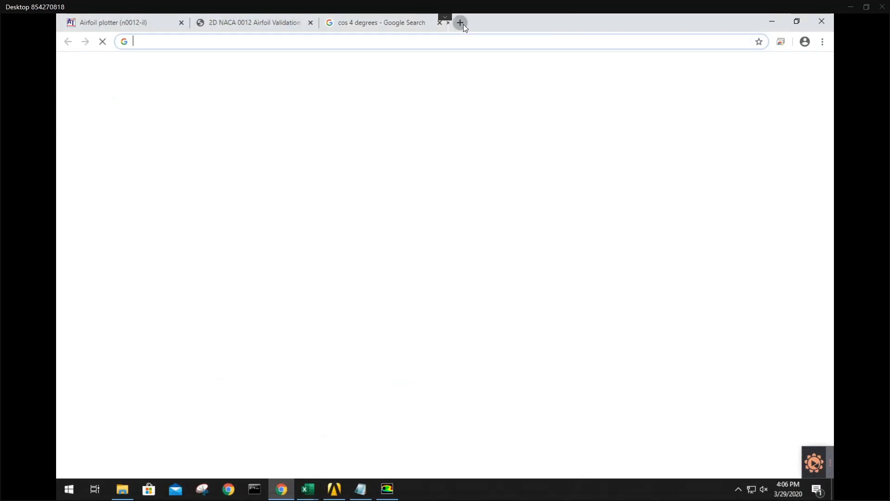
text(sin 4 degrees)
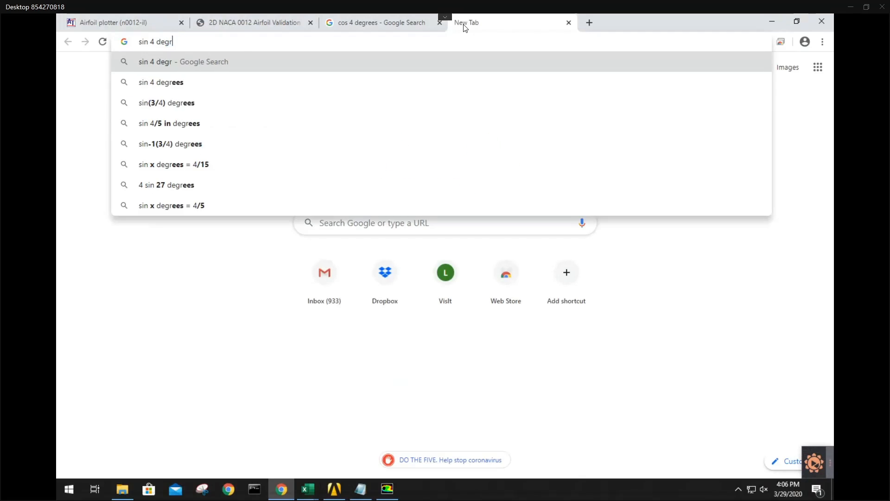
key(Return)
Return to the "cos 4 degrees" search and copy the calculator's result, 0.99756405026
click(399, 22)
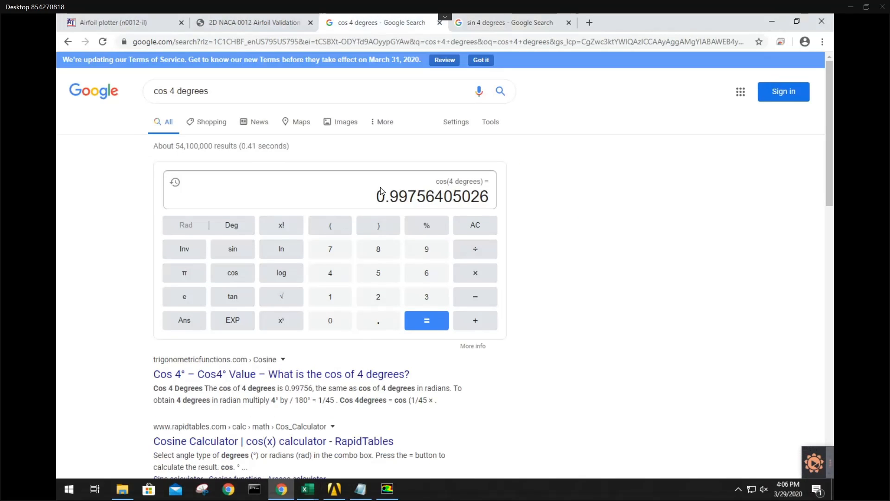
drag(380, 195, 512, 206)
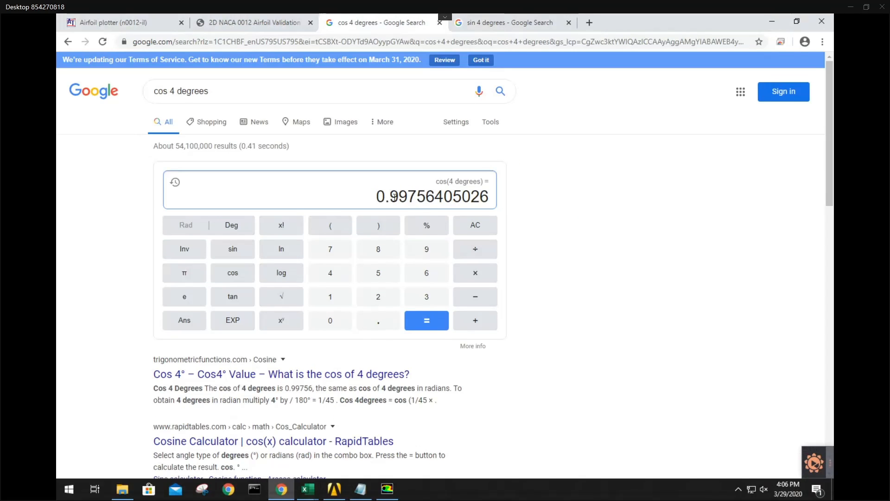
double_click(378, 197)
key(ctrl+c)
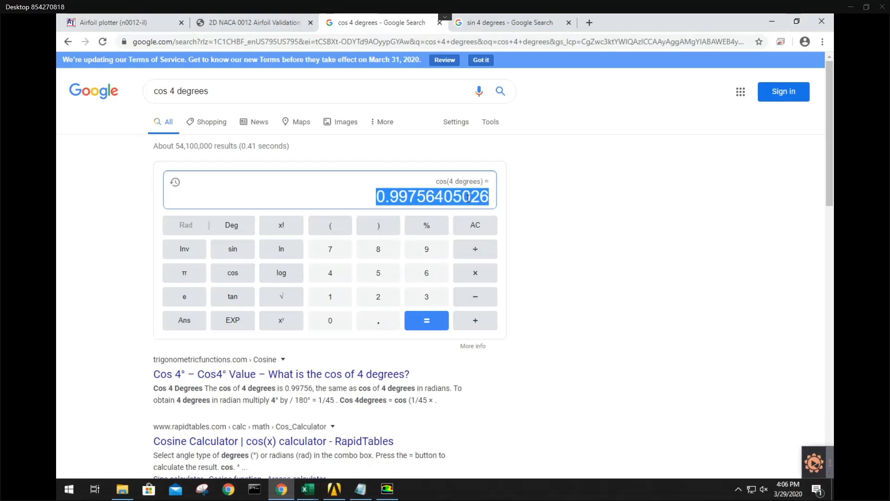
In Fluent, set the inlet's flow direction to X 0.99756405026 and Y 0.06975647374, copying the sine result from the browser
click(387, 488)
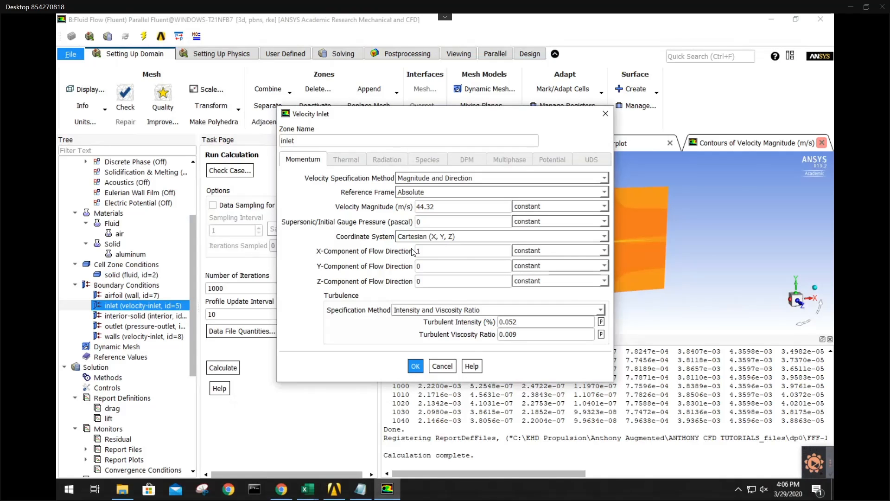
key(ctrl+v)
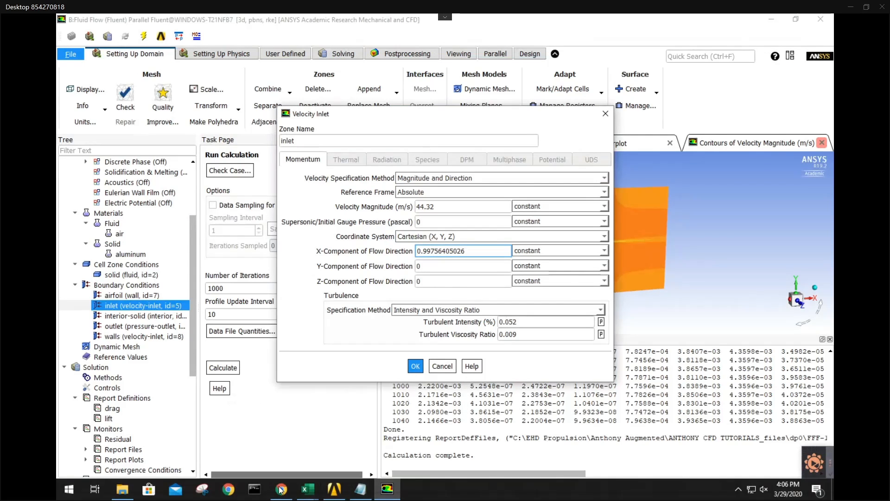
click(281, 489)
click(506, 23)
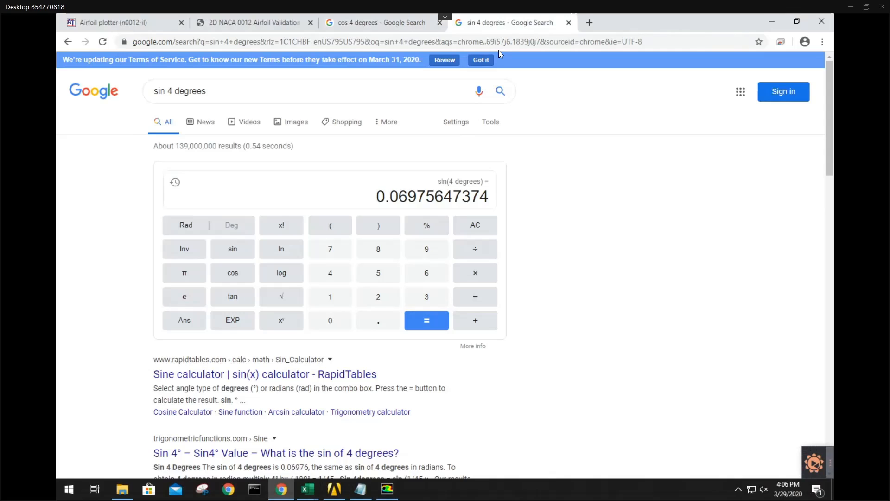
double_click(423, 203)
key(ctrl+c)
key(alt+Tab)
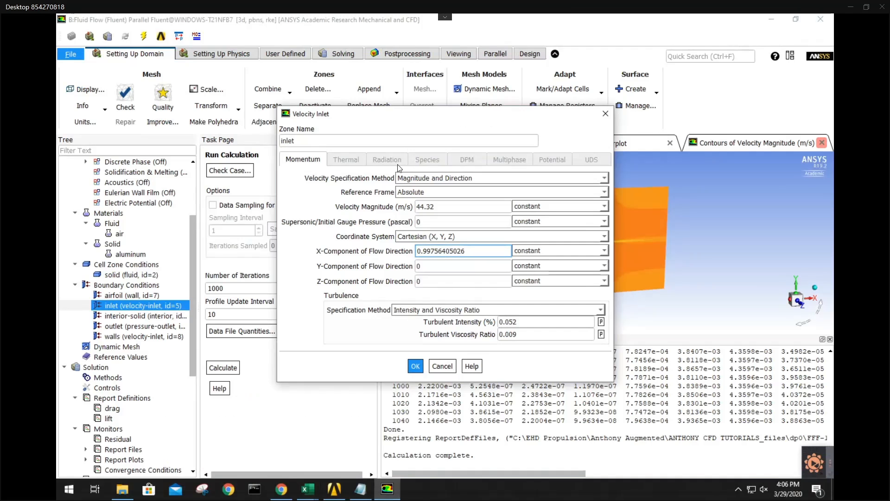
double_click(436, 266)
key(ctrl+v)
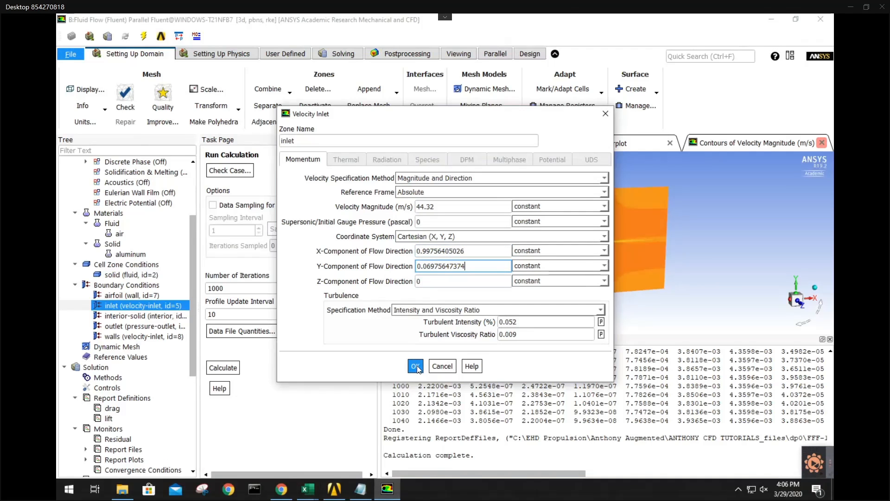
click(416, 366)
Set the walls velocity inlet's flow direction to Y 0.06975647374 and X 0.99756405026, copying the cosine result from the browser
click(140, 336)
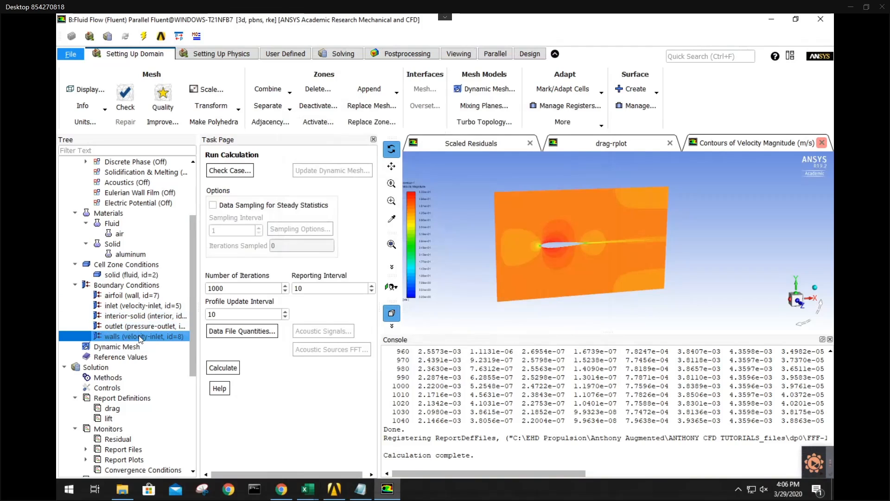
double_click(139, 336)
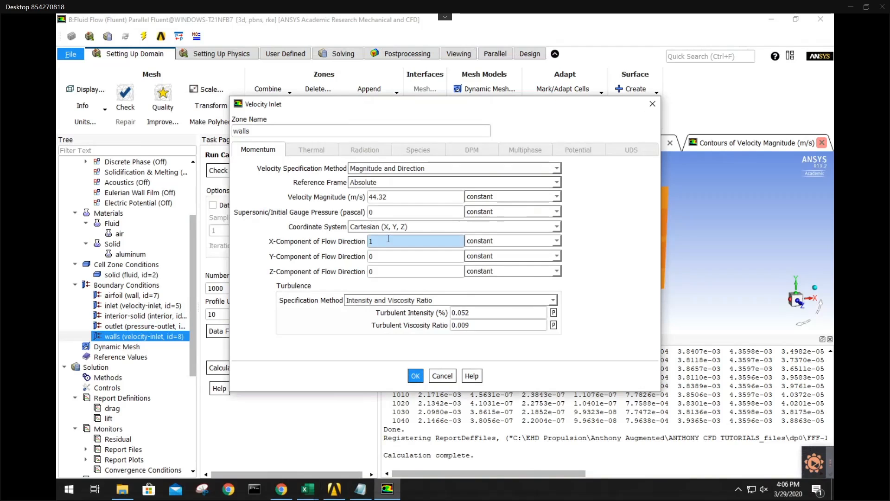
double_click(391, 255)
key(ctrl+v)
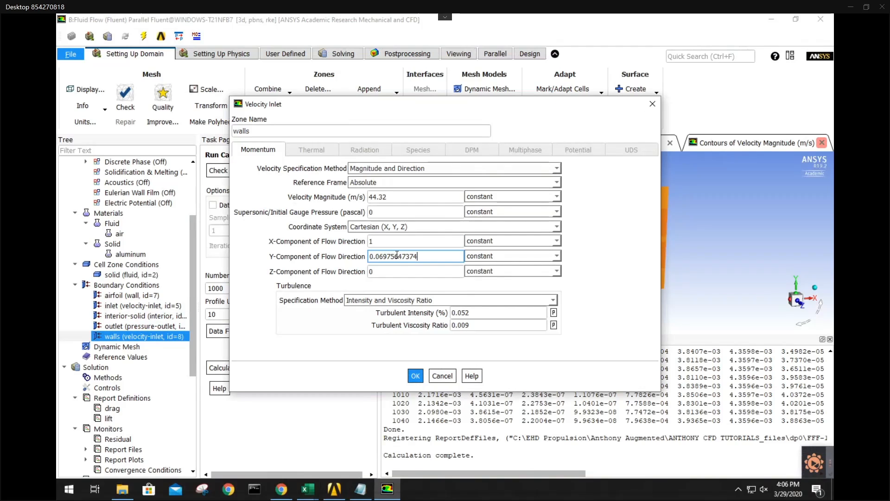
click(282, 489)
click(371, 22)
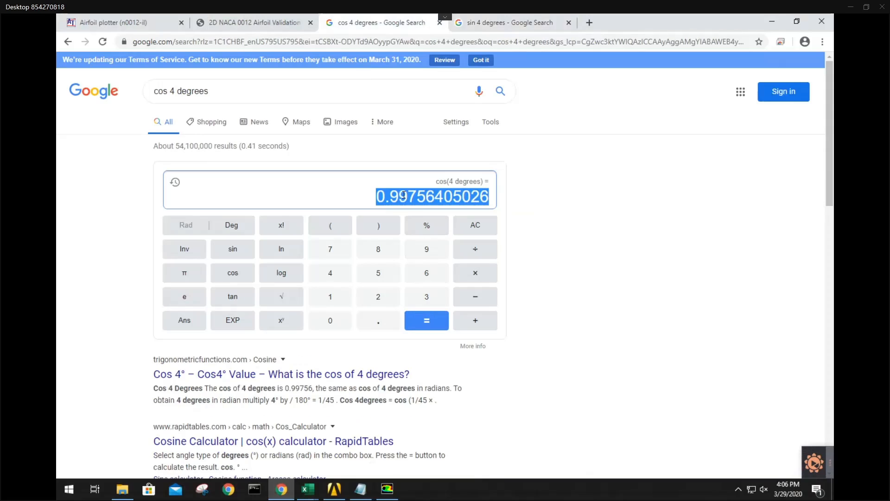
click(387, 489)
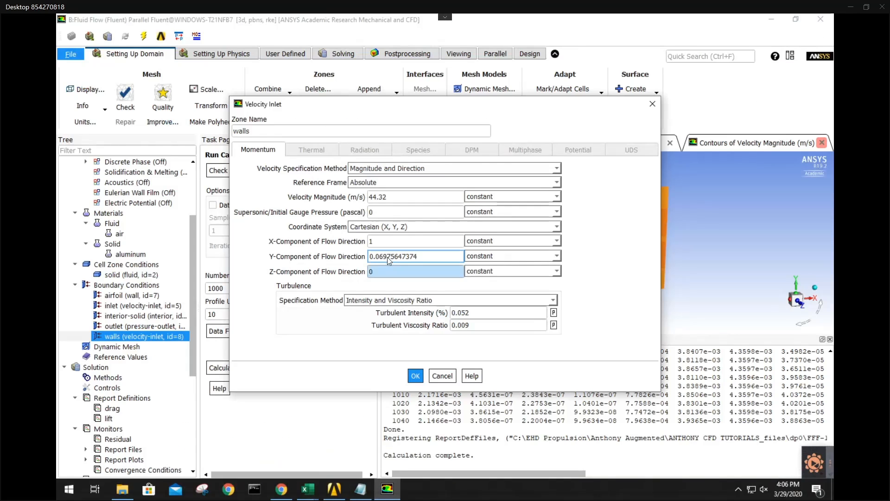
click(391, 241)
double_click(391, 241)
key(ctrl+v)
click(415, 376)
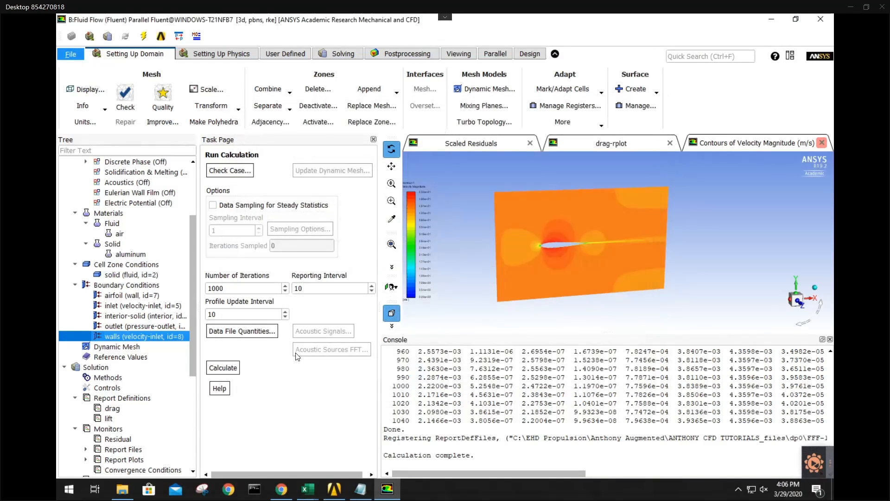
Recheck the flow direction components in the inlet's velocity settings without changing them
click(142, 305)
double_click(142, 305)
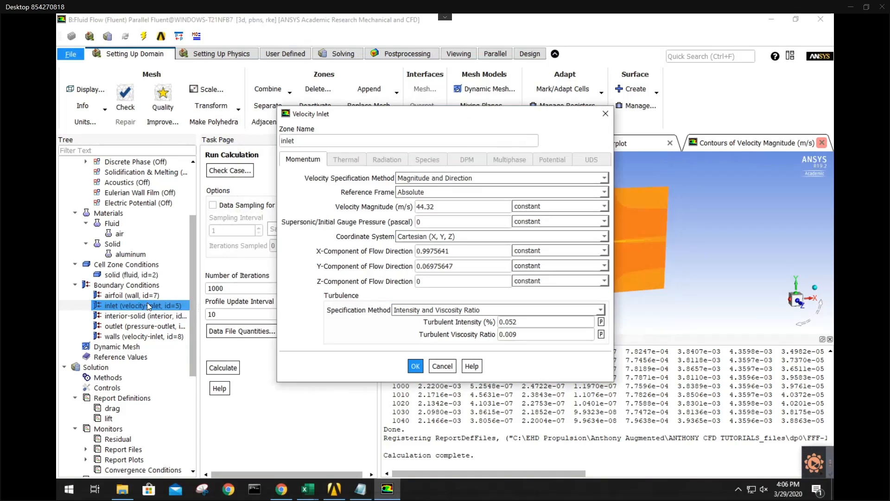
click(416, 367)
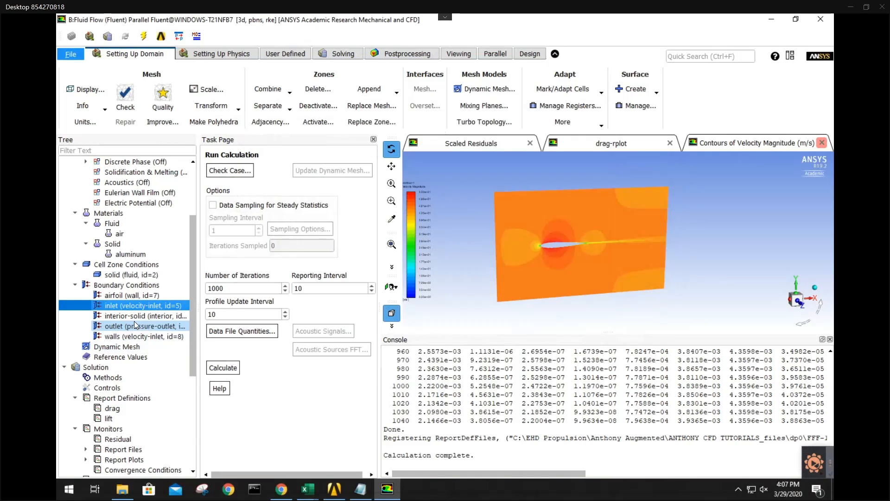
scroll(127, 315, up, 3)
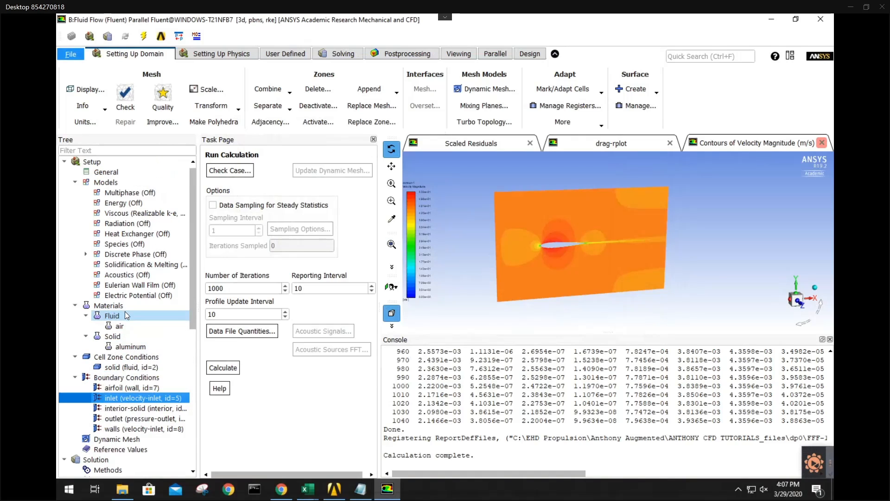
scroll(127, 315, down, 1)
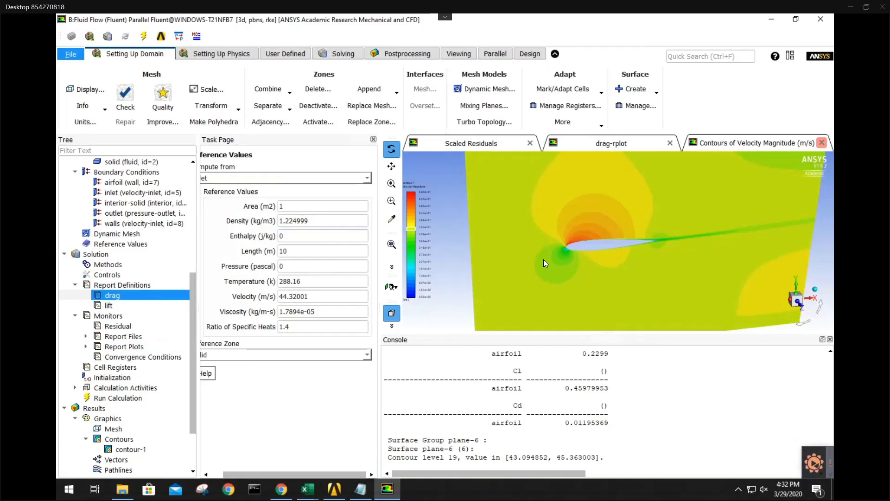
Examine the velocity magnitude contours around the airfoil, including from an oblique angle
drag(283, 206, 378, 206)
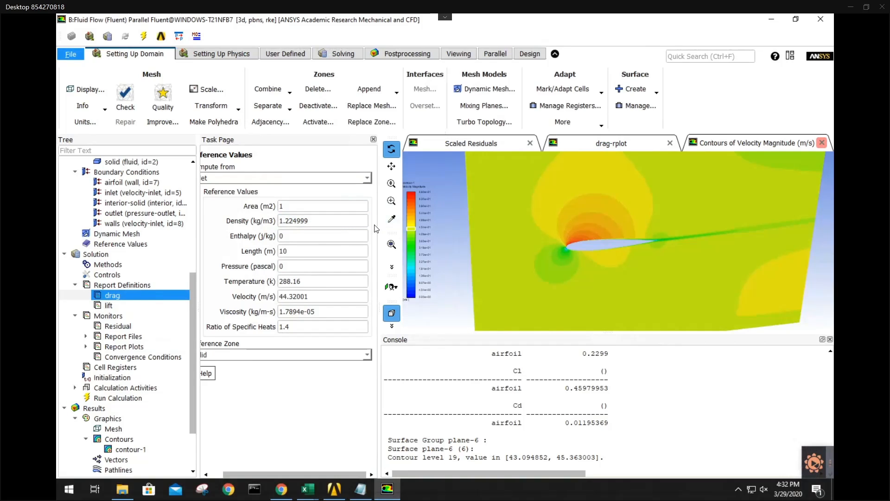
scroll(502, 242, down, 2)
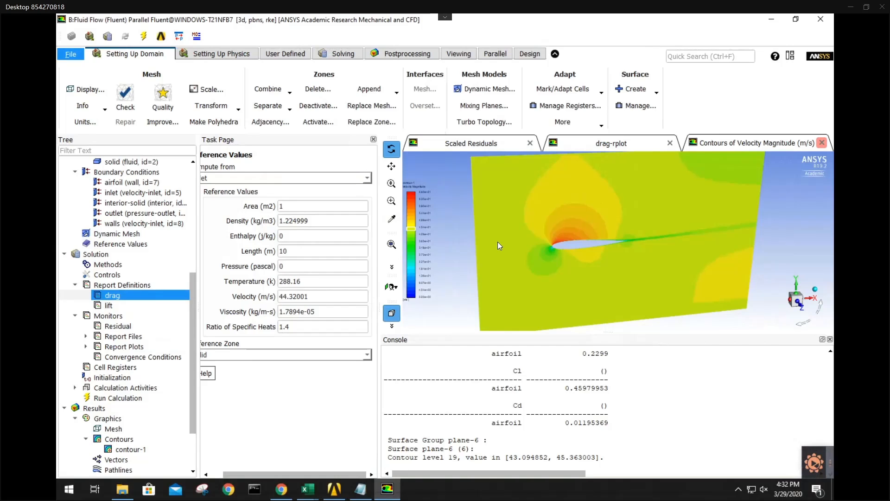
drag(520, 243, 554, 215)
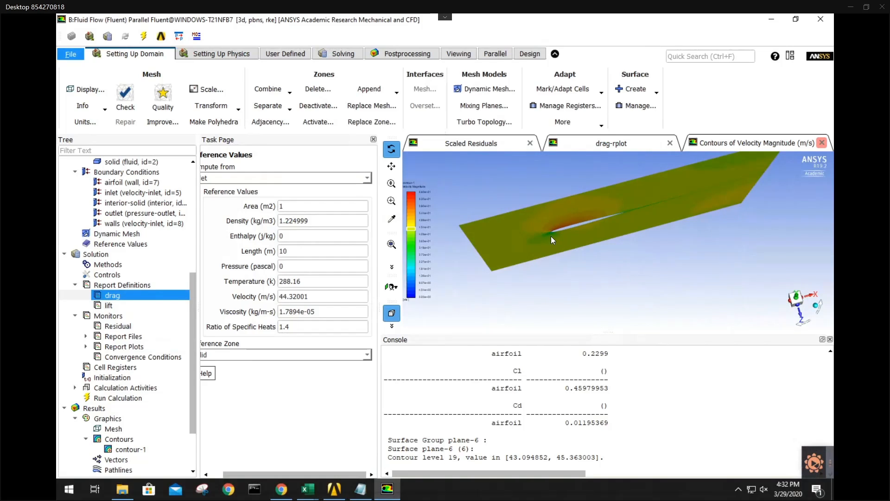
Display the mesh of the airfoil surface only, leaving plane-6 out of the displayed surfaces
double_click(123, 172)
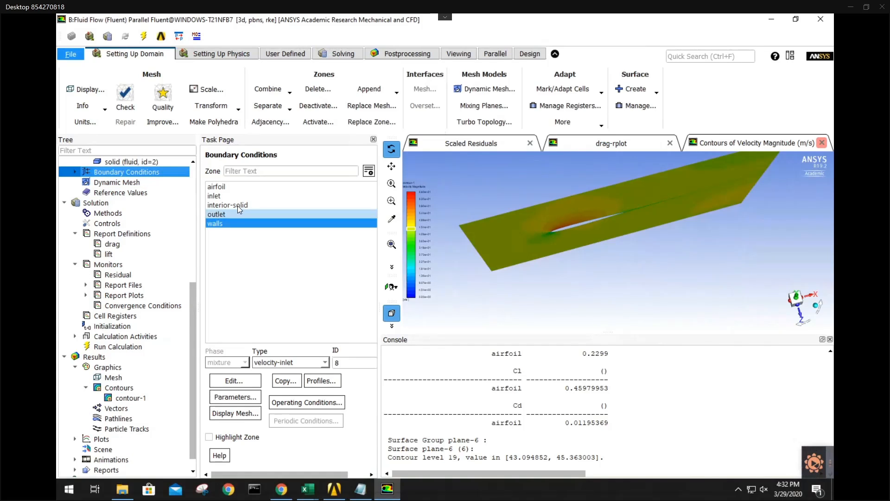
click(230, 187)
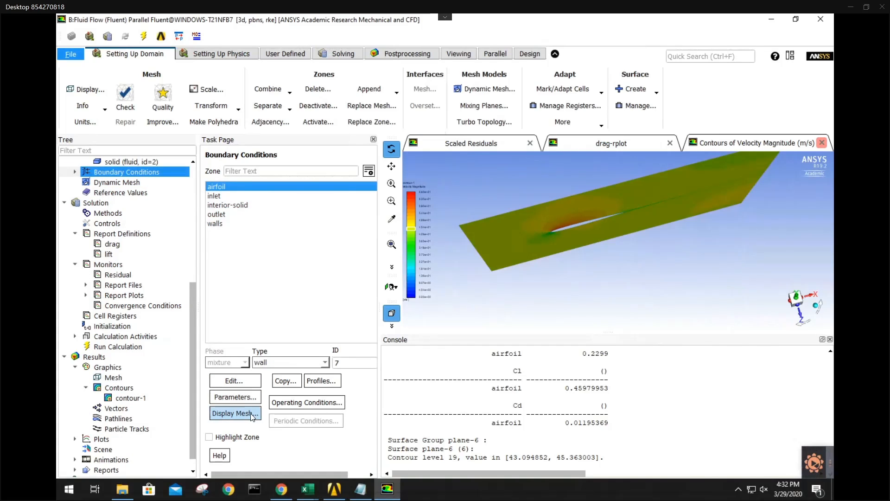
click(235, 413)
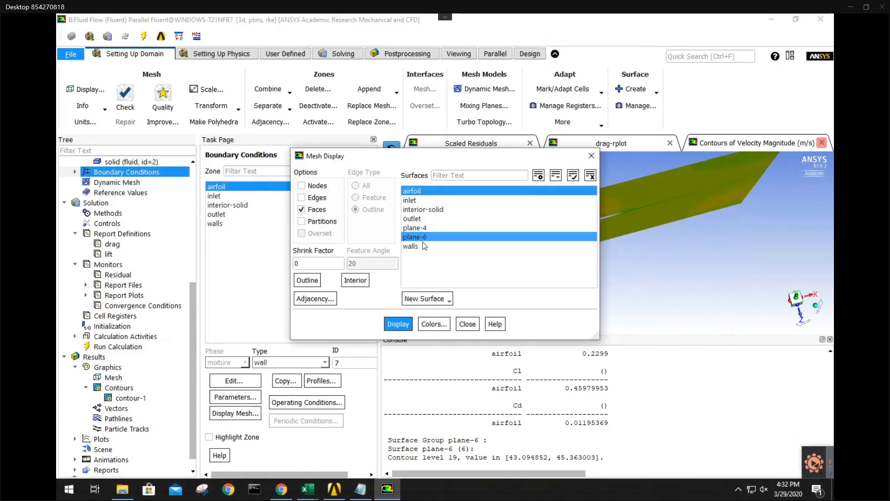
click(420, 237)
click(397, 324)
click(467, 323)
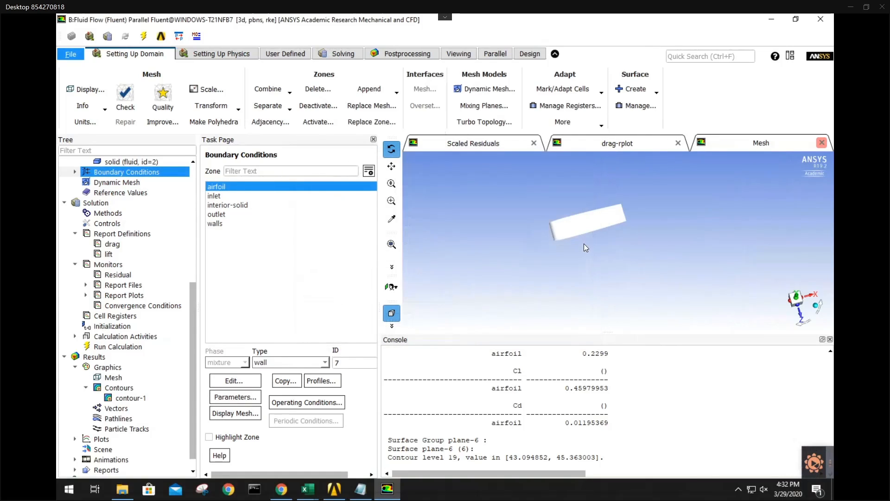
Inspect the airfoil surface from the front, above and side, and review the reference values, including area and length
scroll(557, 253, up, 5)
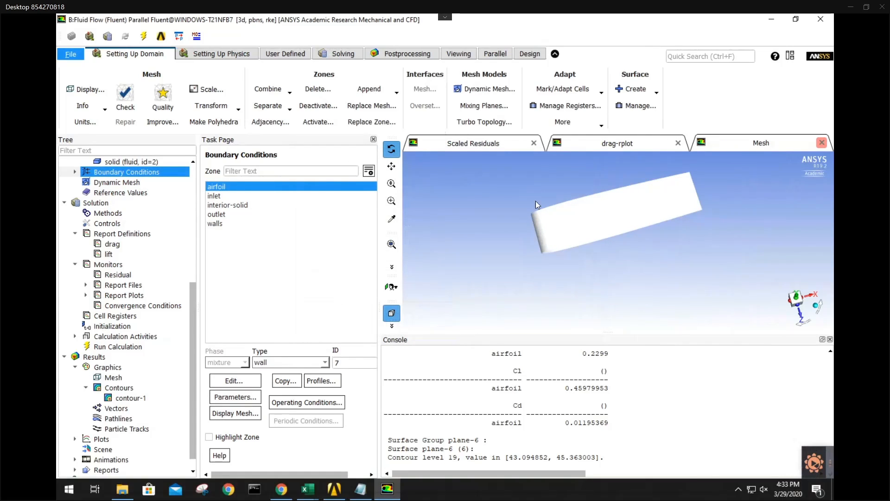
drag(570, 263, 674, 242)
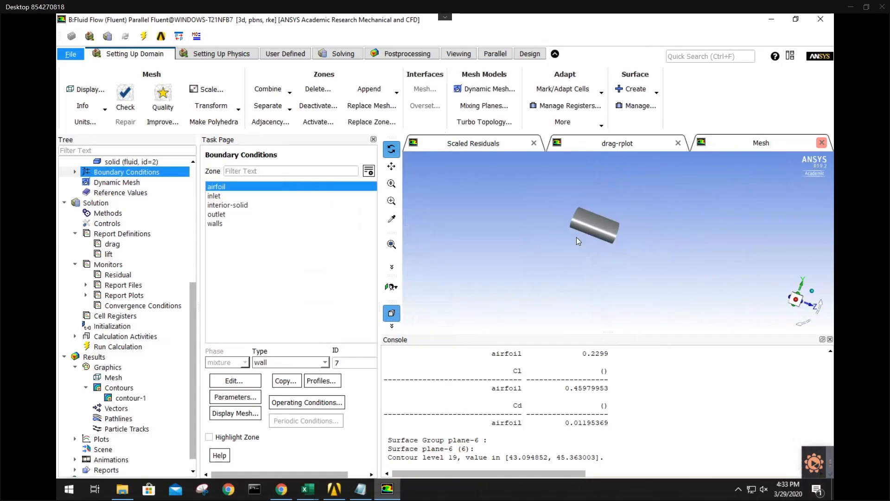
drag(621, 220, 644, 180)
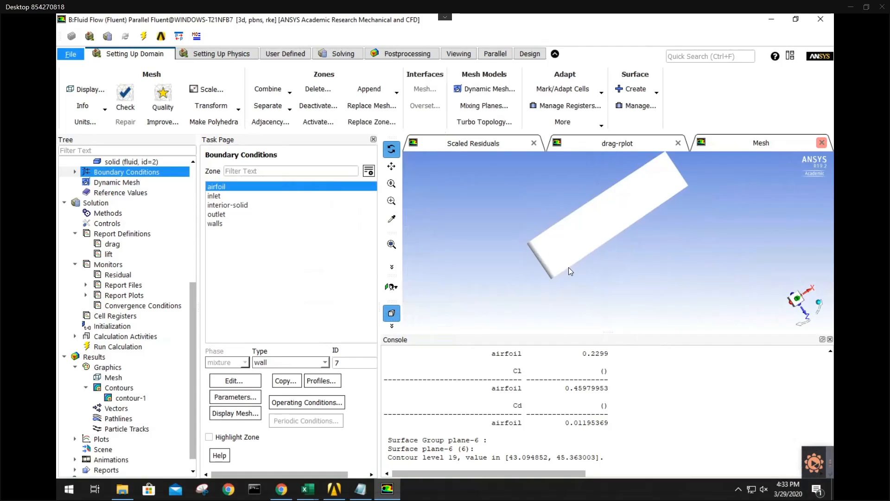
drag(569, 269, 490, 238)
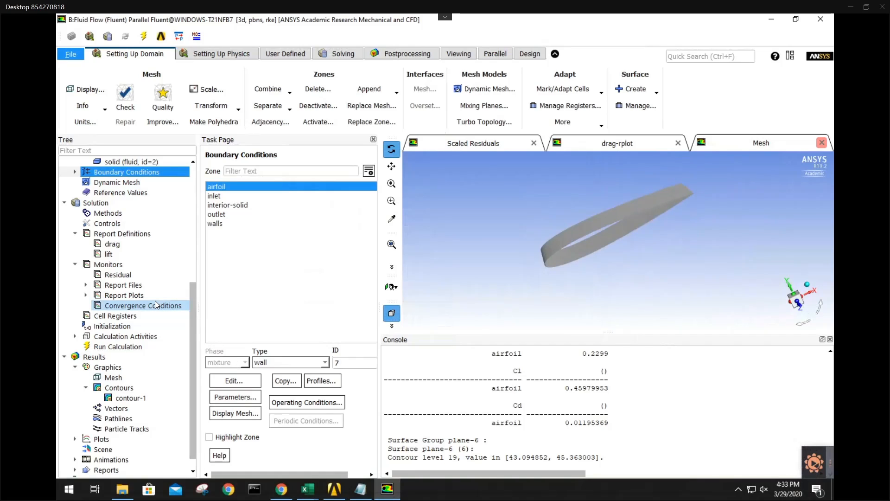
drag(484, 261, 545, 275)
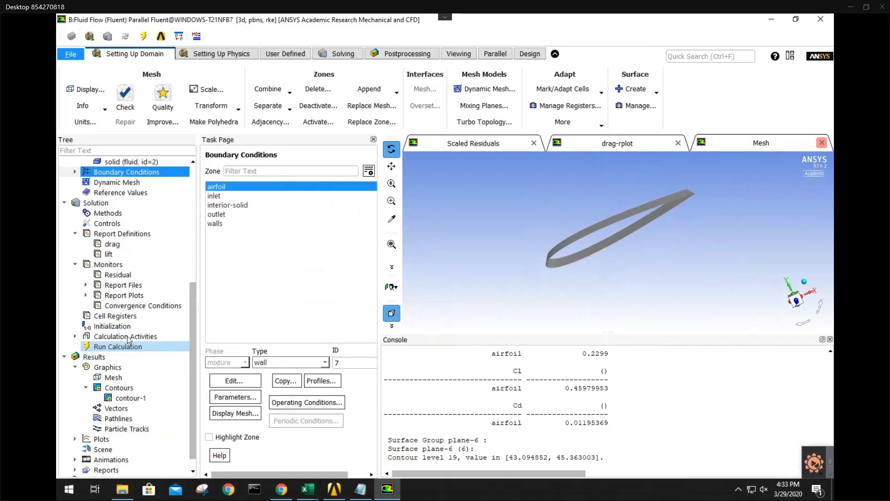
scroll(127, 330, up, 1)
click(117, 224)
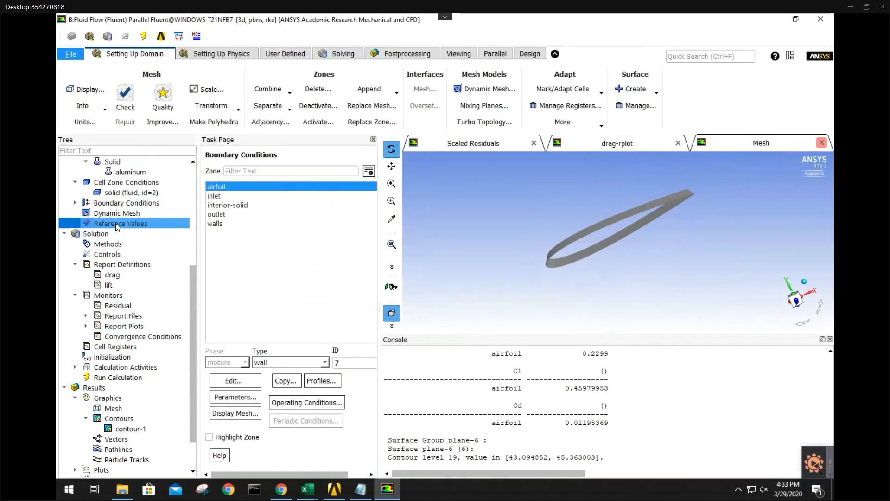
drag(572, 251, 562, 259)
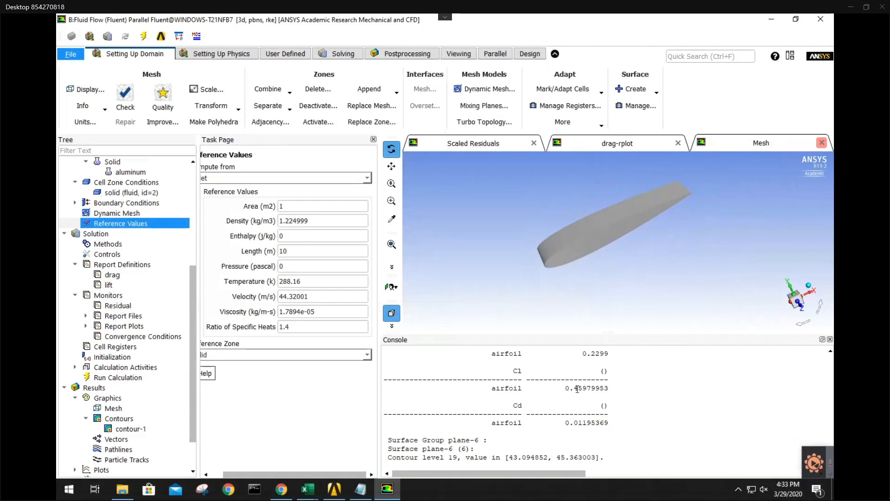
Highlight the 4.04-degree lift coefficient in the browser's NASA Ladson 80 grit data, and compare it with Fluent's reported Cl
click(281, 489)
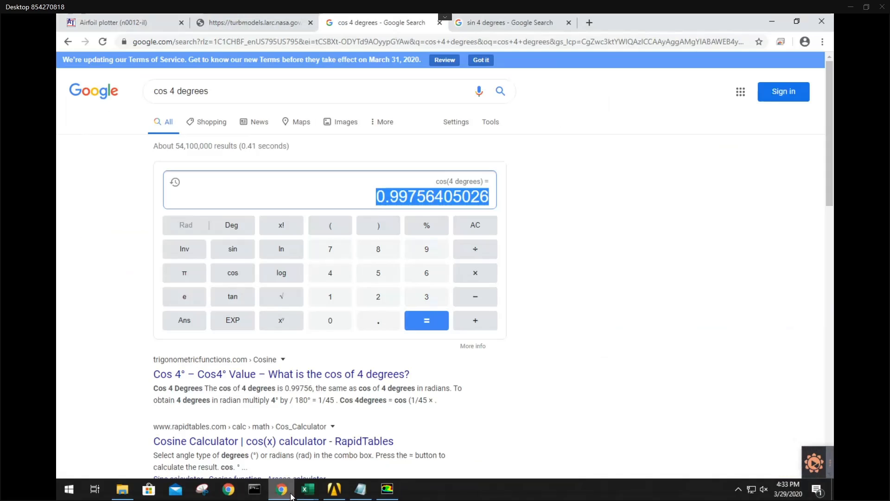
click(231, 22)
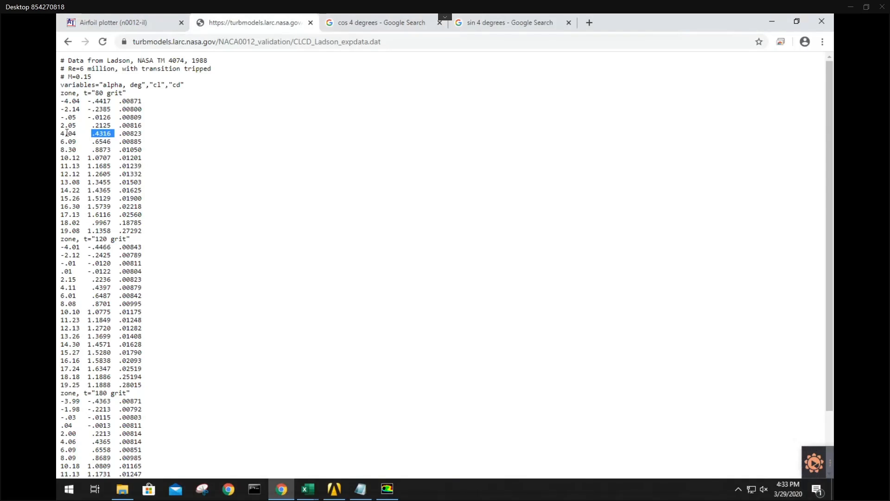
drag(65, 133, 112, 135)
click(95, 134)
click(388, 490)
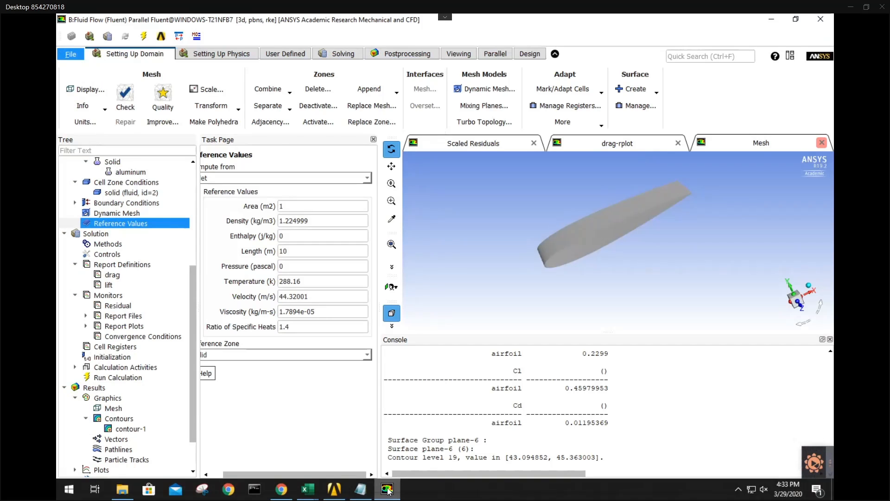
click(387, 489)
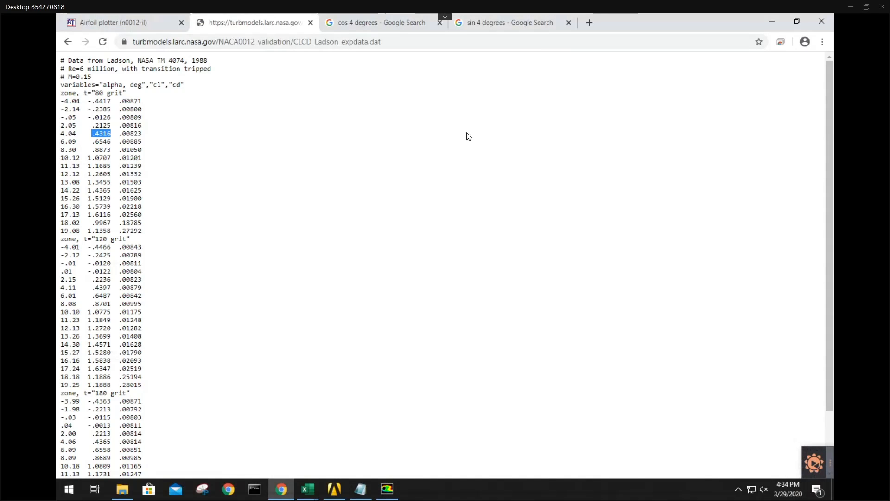
click(390, 492)
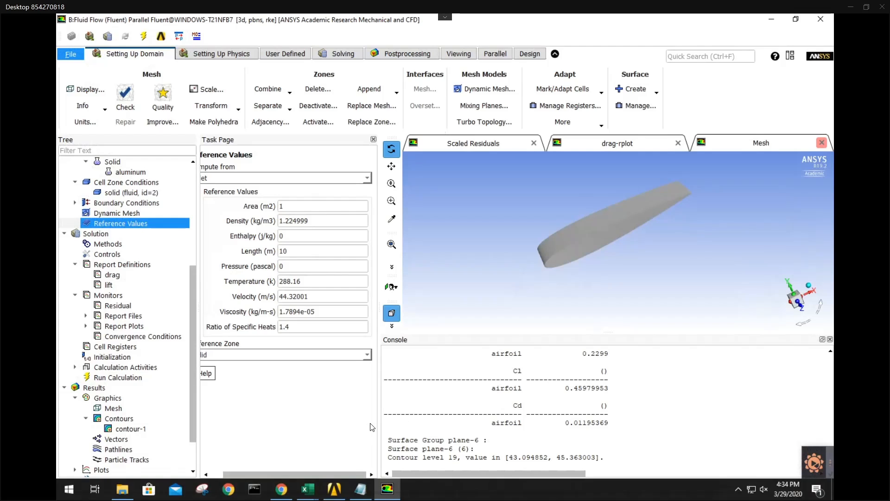
click(281, 489)
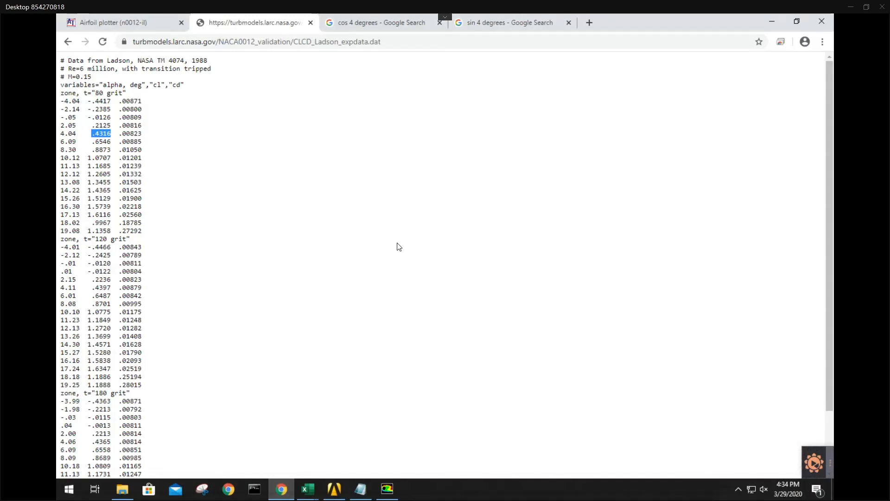
Compare Fluent's reported airfoil Cl and Cd and its reference values with NASA's experimental data in the browser
click(387, 488)
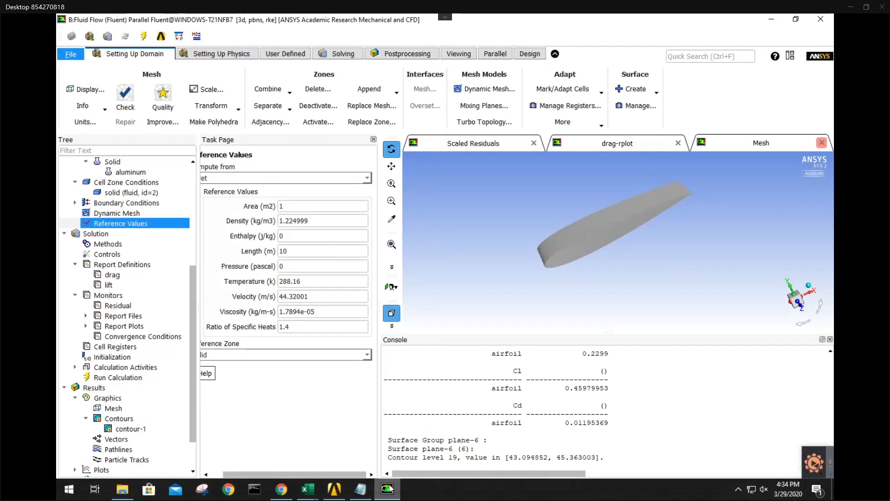
drag(655, 238, 482, 183)
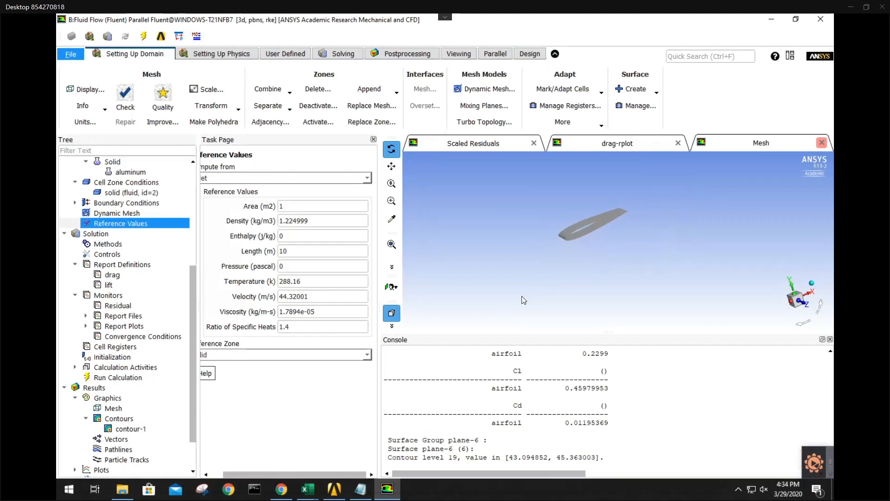
click(288, 488)
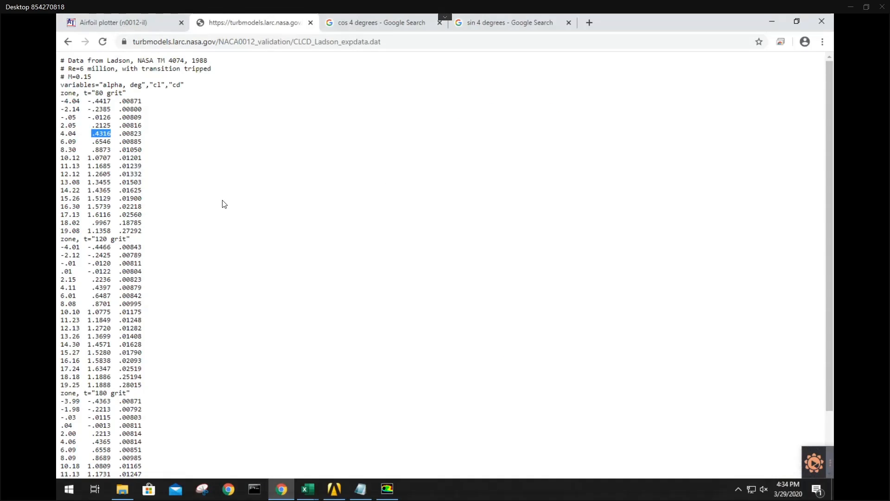
click(771, 22)
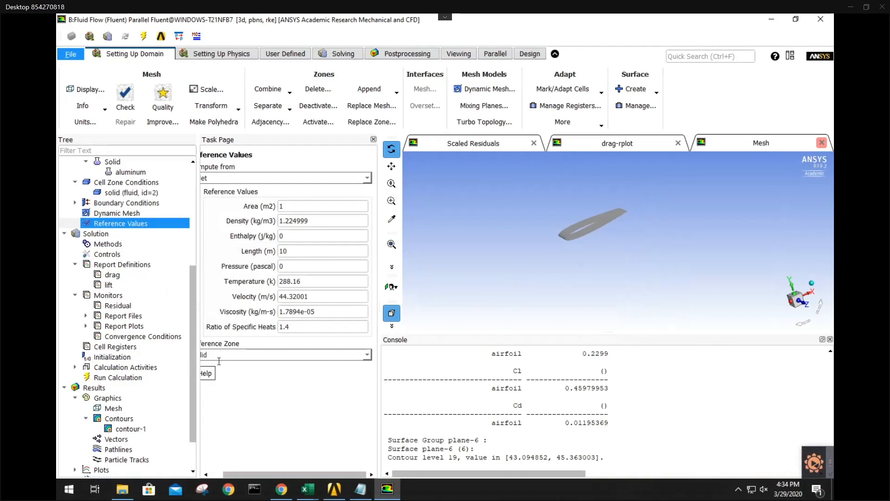
scroll(542, 392, up, 2)
scroll(543, 393, down, 2)
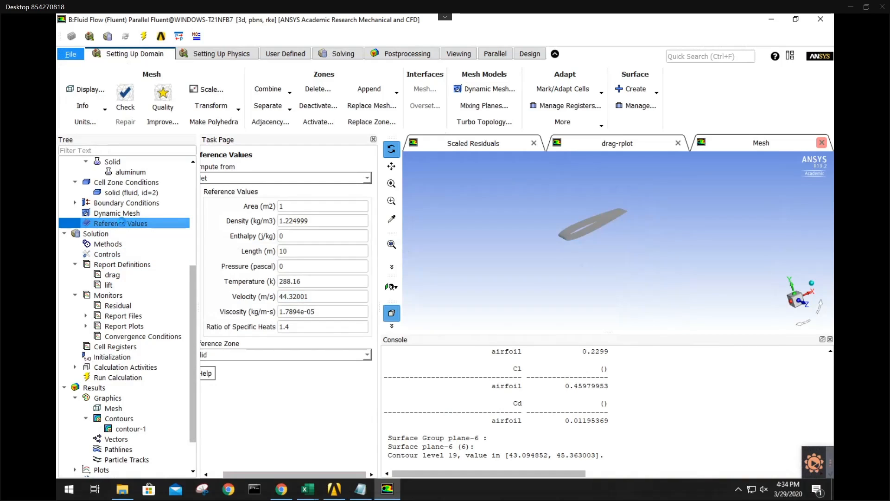
click(307, 206)
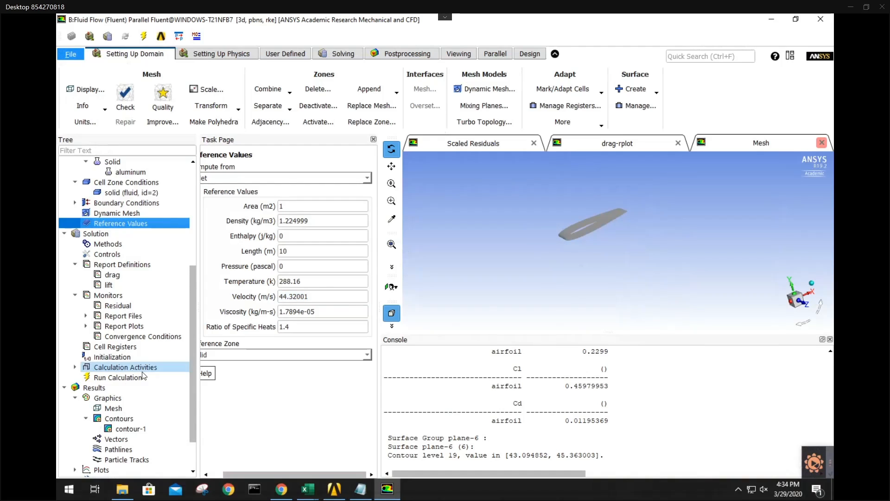
Display contour-1 as velocity magnitude on plane-6 and examine the flow around the airfoil from oblique angles
double_click(139, 428)
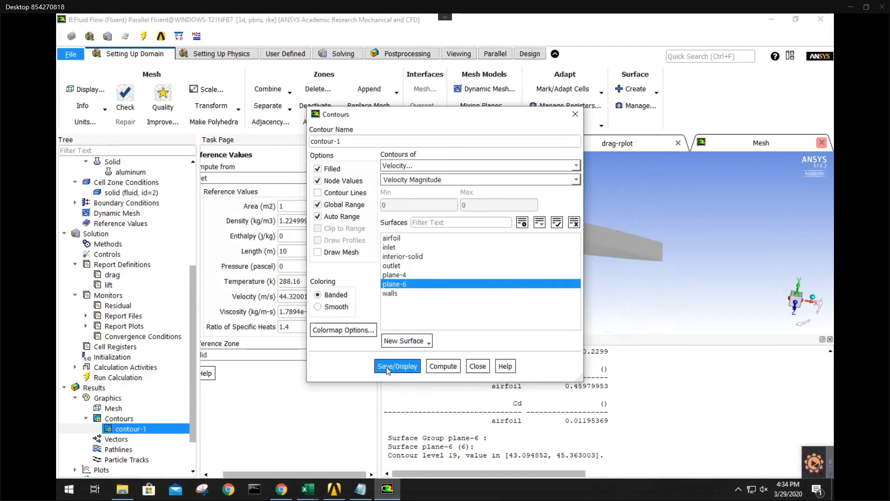
click(389, 366)
click(478, 366)
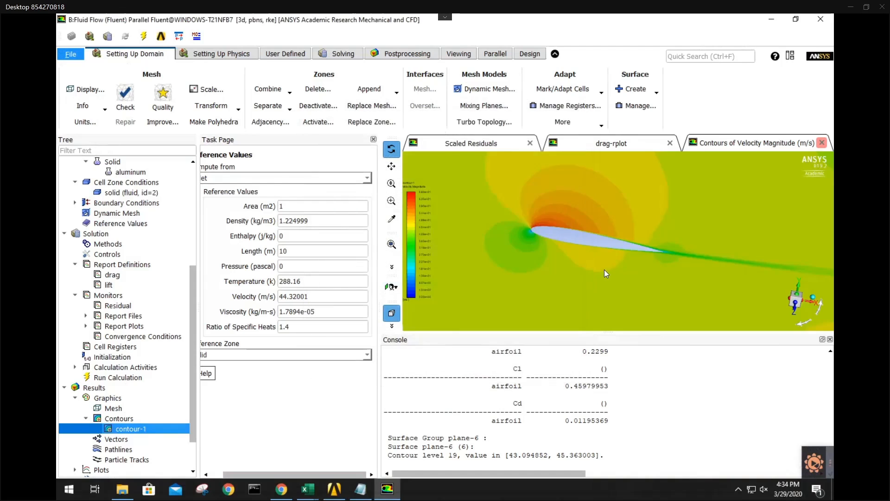
drag(731, 276, 655, 274)
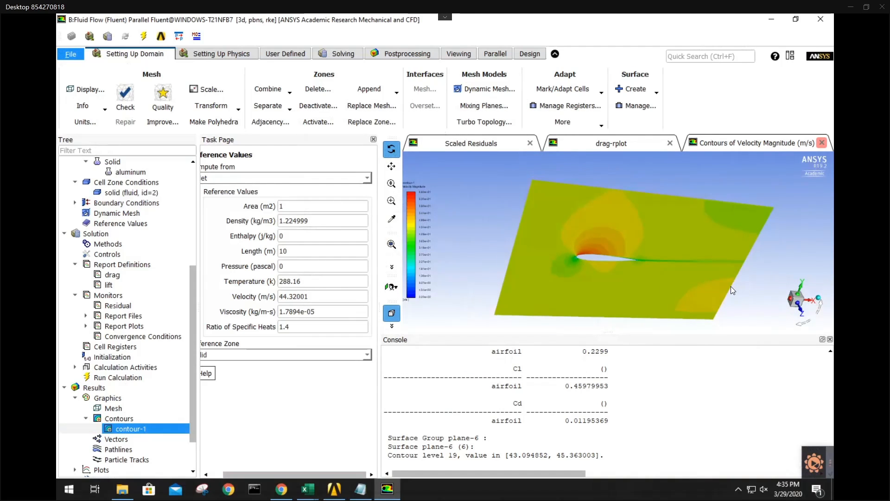
drag(731, 286, 682, 263)
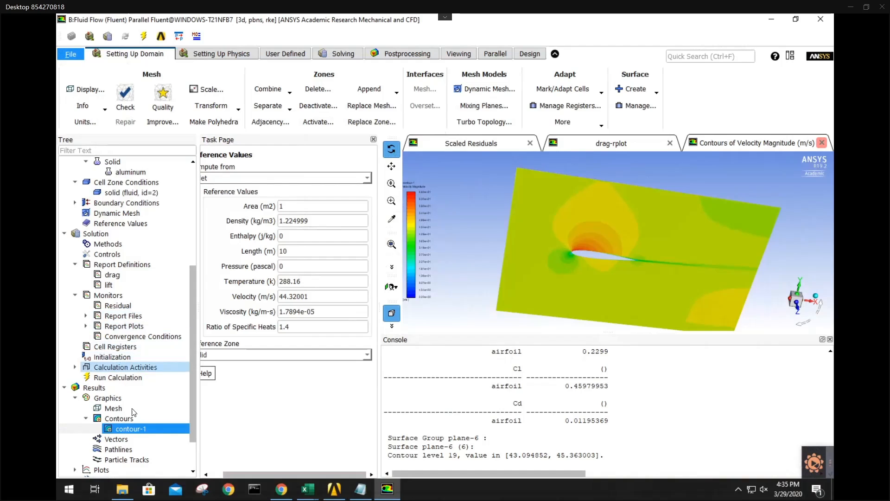
scroll(130, 430, down, 2)
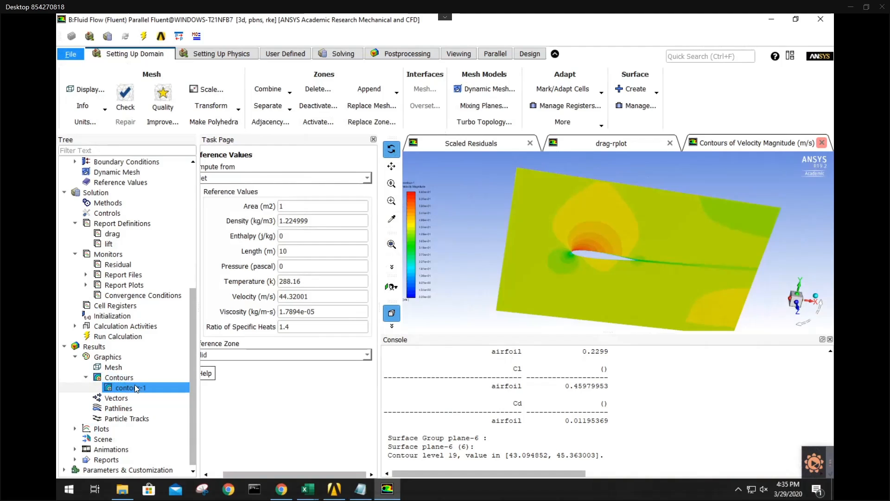
click(121, 410)
double_click(123, 411)
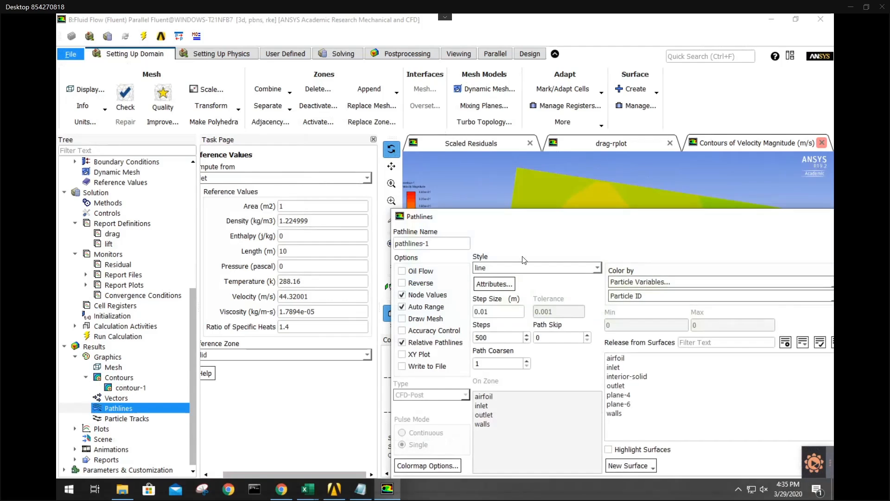
drag(489, 217, 243, 152)
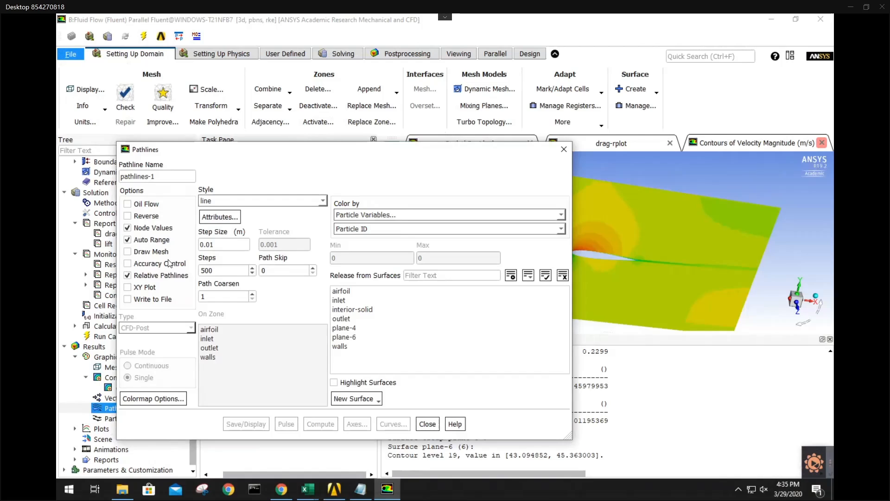
click(273, 204)
click(269, 220)
click(400, 215)
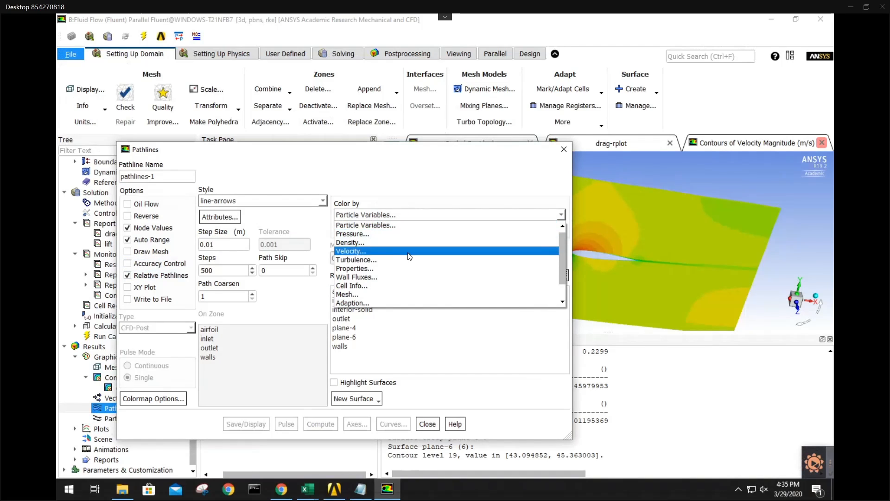
click(364, 225)
click(563, 148)
Display contour-1 on the airfoil surface only, first as velocity magnitude and finally as static pressure
double_click(139, 387)
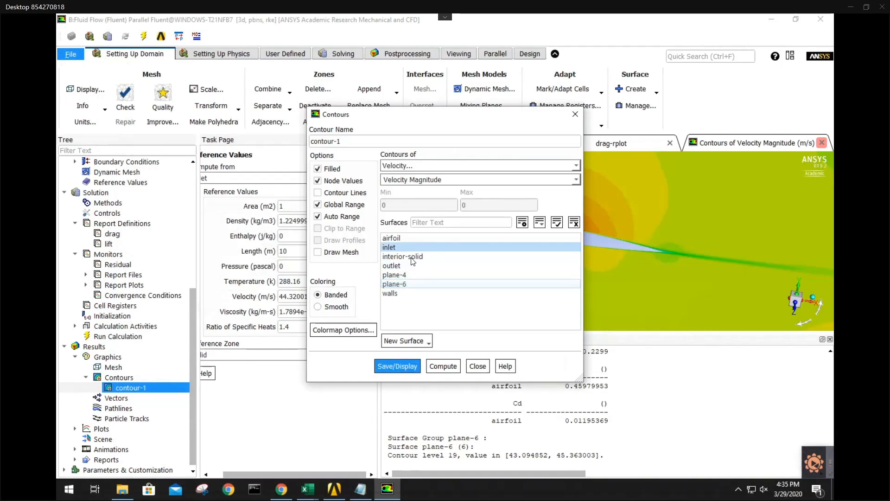
click(394, 237)
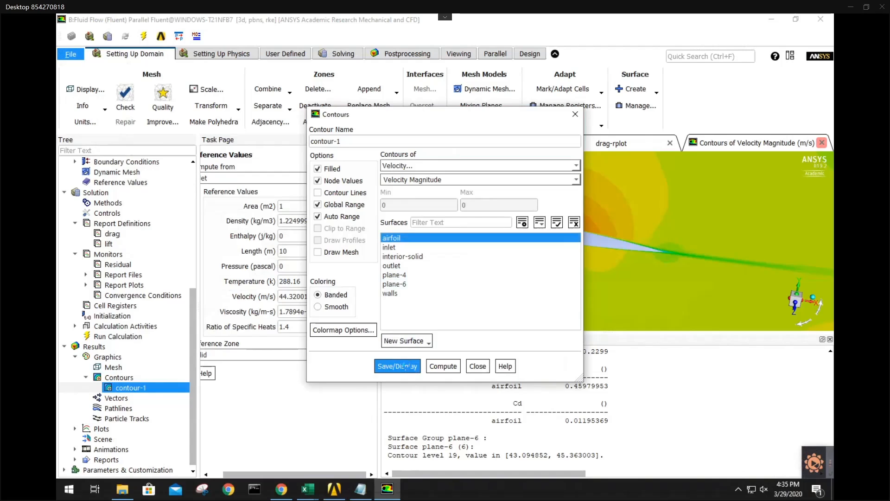
click(406, 366)
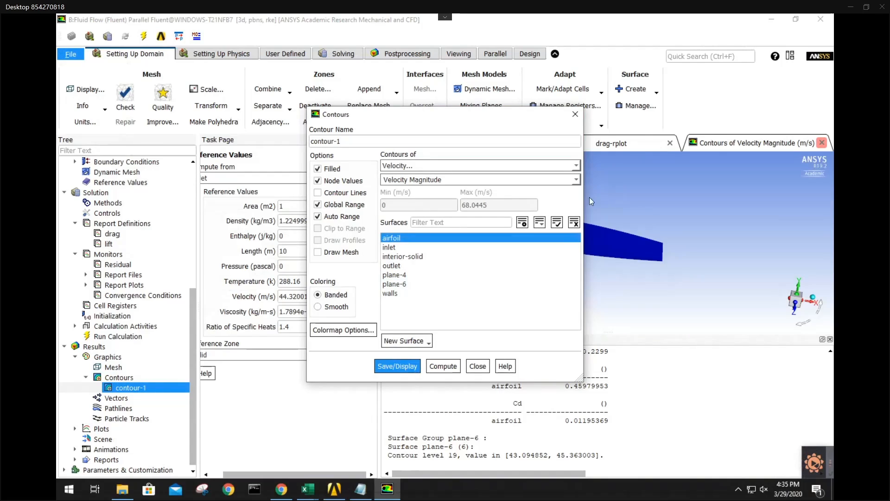
click(470, 165)
click(458, 177)
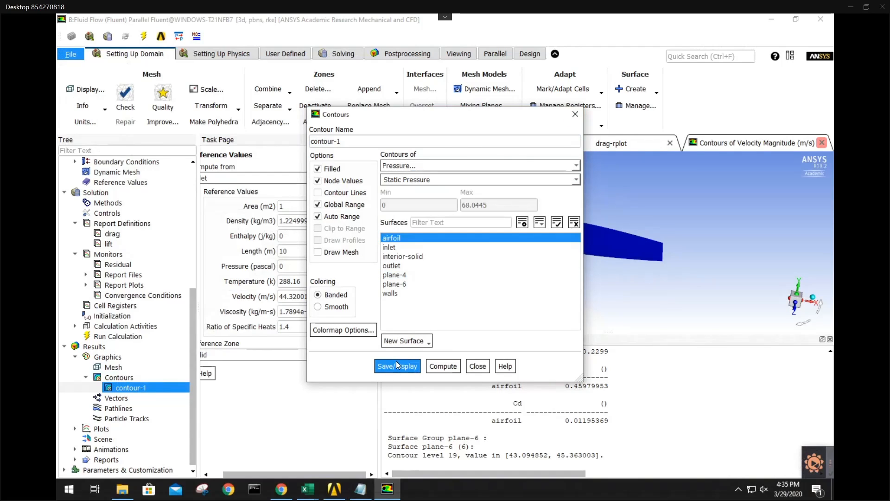
click(426, 166)
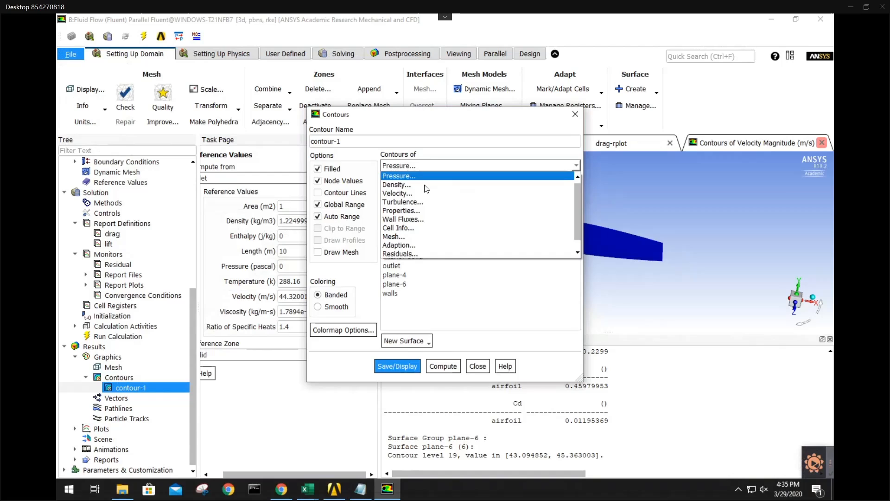
click(441, 165)
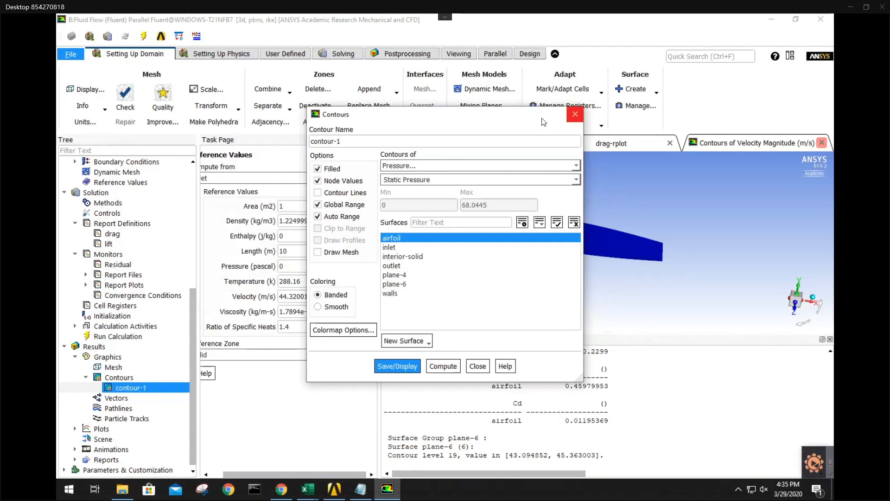
drag(543, 122, 438, 123)
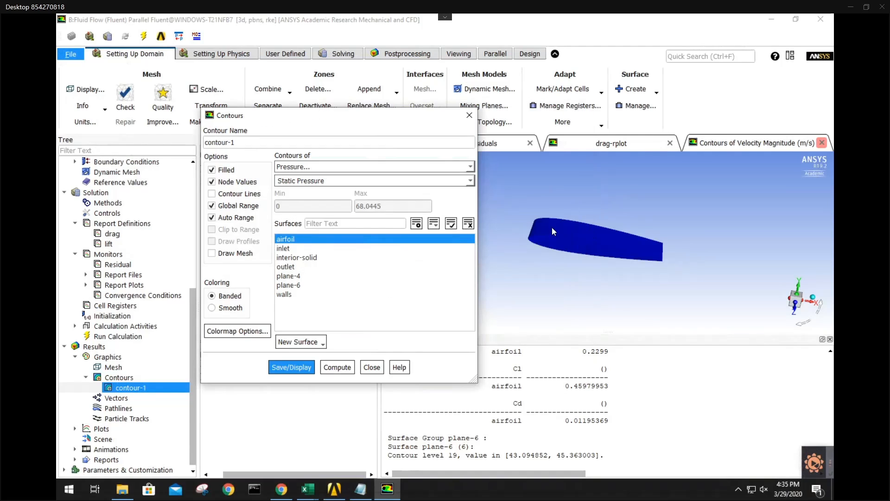
click(297, 367)
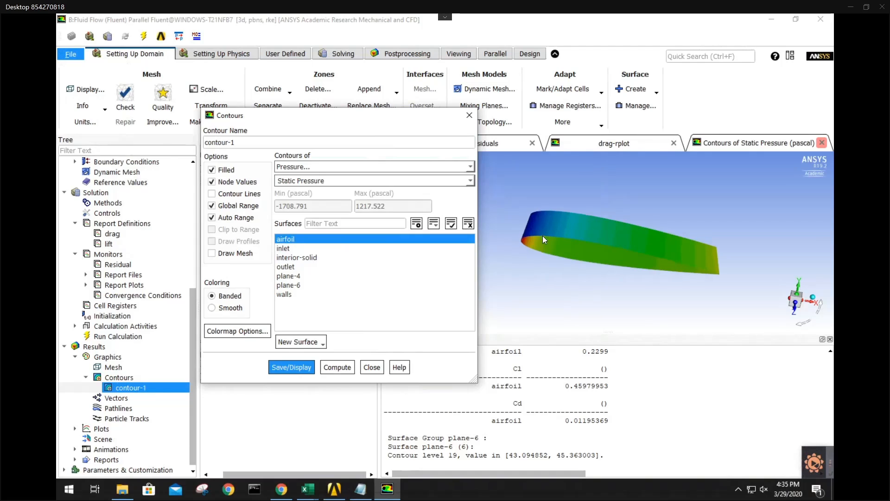
Examine the static pressure distribution over the airfoil surface from several angles against the color legend
drag(624, 290, 579, 232)
click(469, 115)
drag(561, 265, 471, 329)
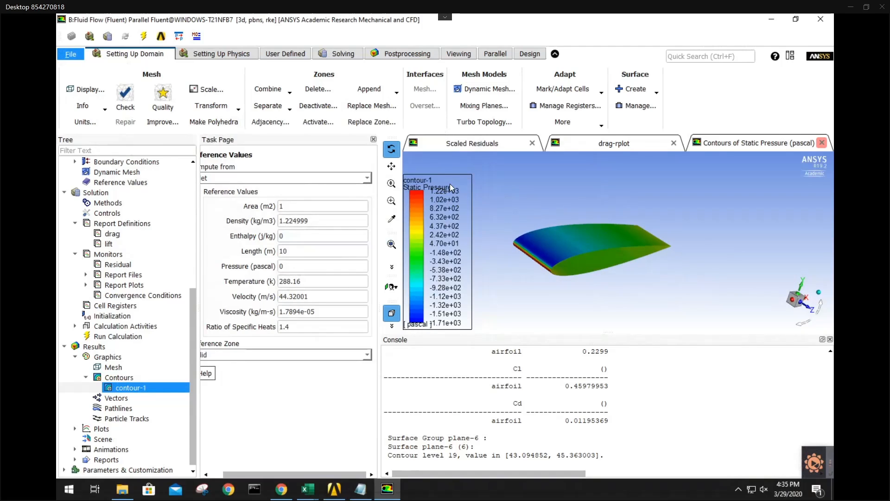
drag(588, 258, 613, 229)
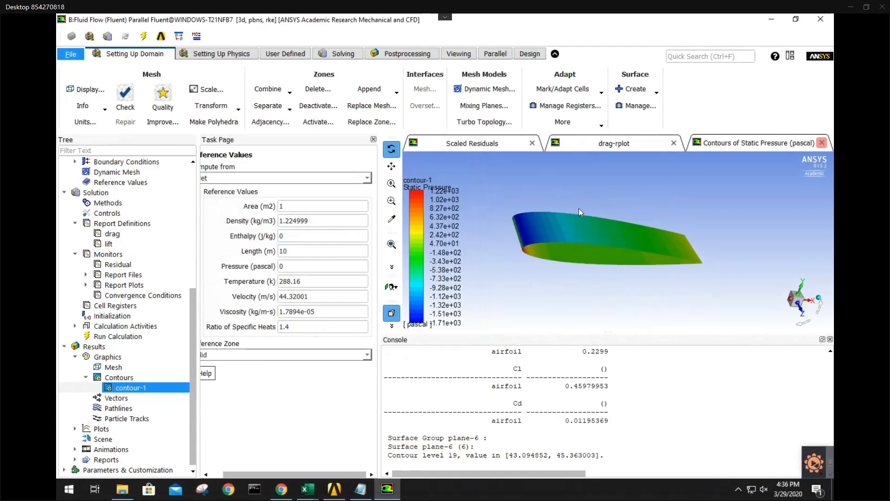
drag(591, 244, 524, 219)
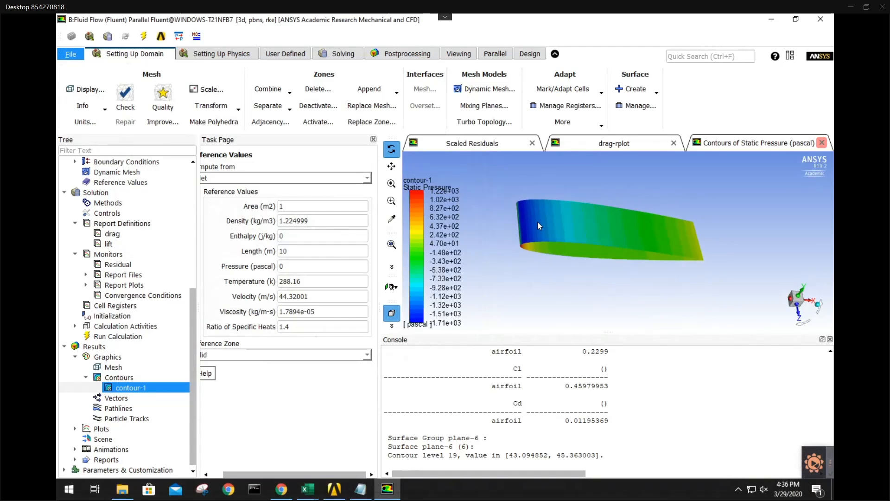
drag(572, 249, 542, 230)
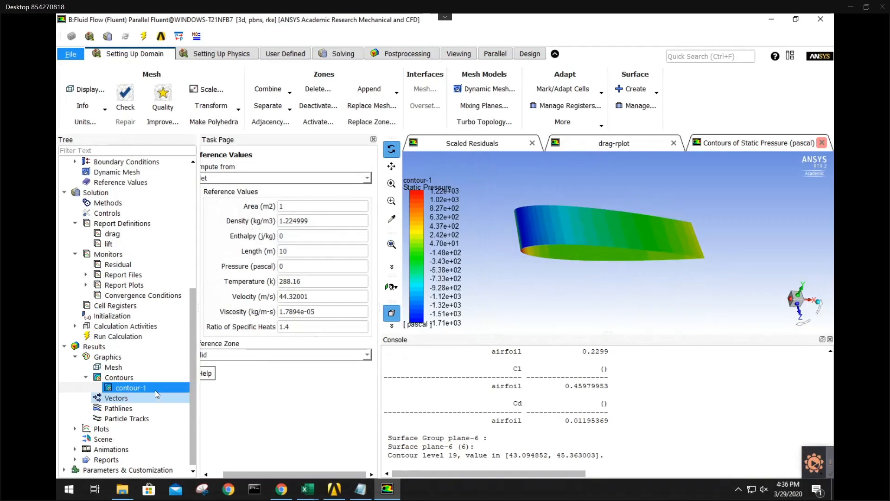
drag(554, 250, 563, 277)
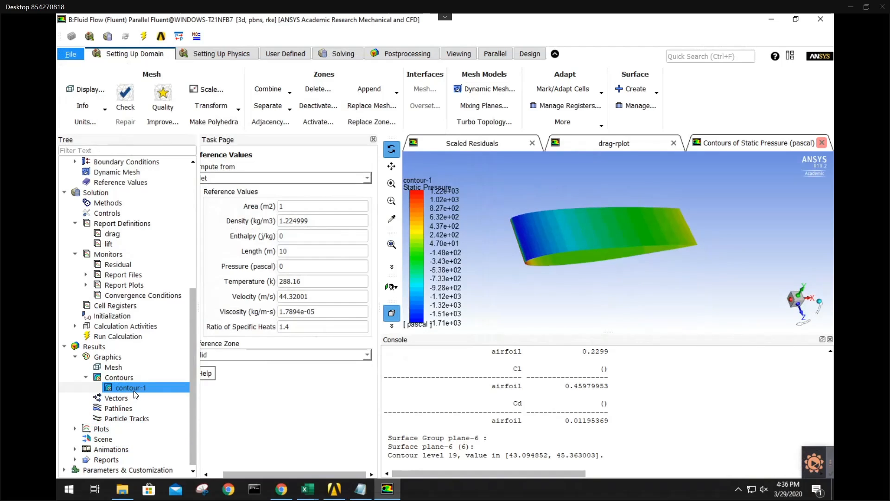
click(132, 420)
double_click(131, 420)
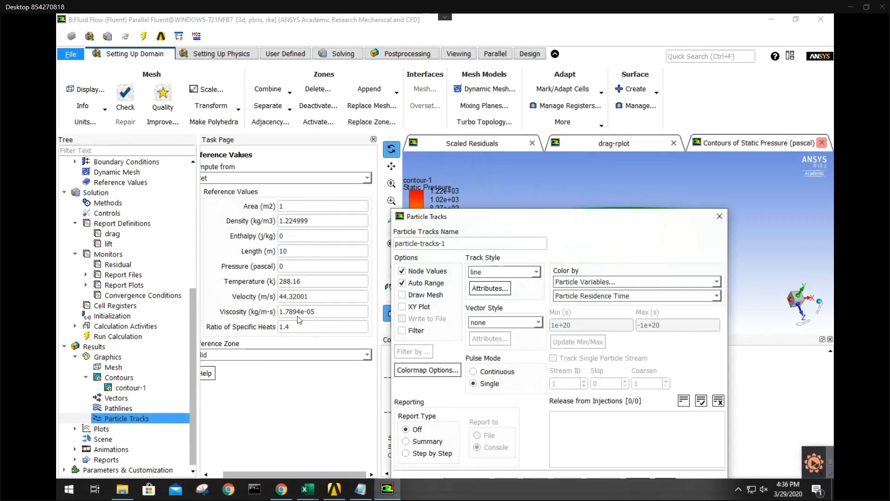
click(719, 216)
Set up pathlines-1 with the line-arrows style, colored by velocity magnitude
click(122, 408)
double_click(123, 408)
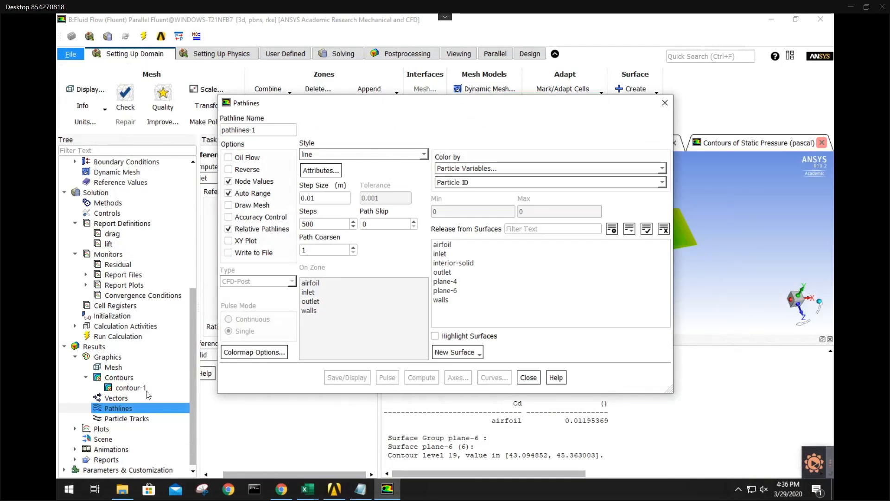
click(385, 154)
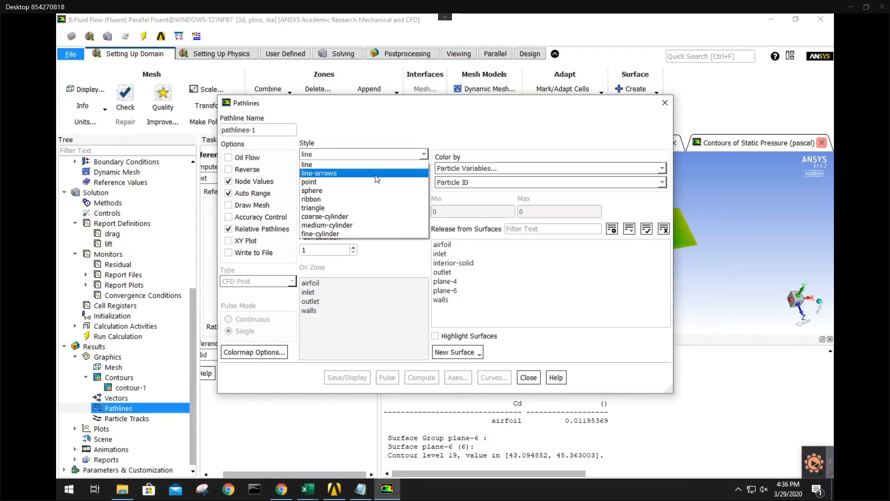
click(377, 173)
click(477, 167)
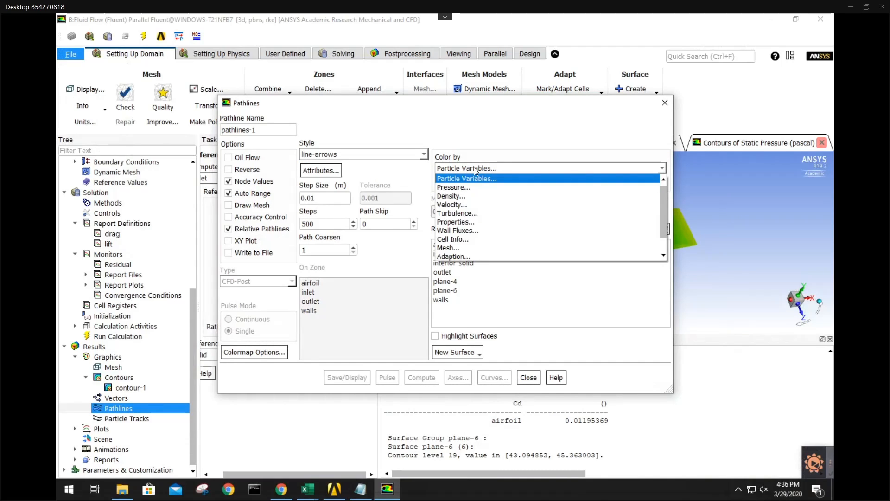
click(460, 205)
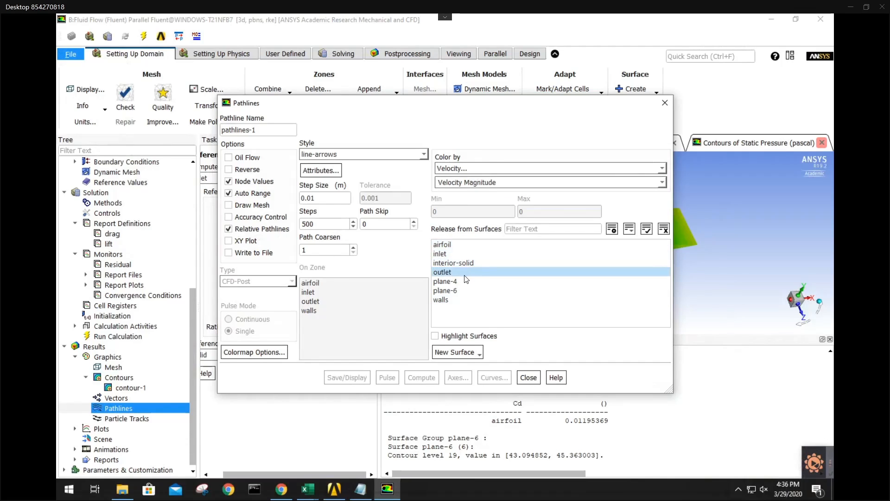
Release the pathlines from the inlet surface and set their number of steps to 5000
click(449, 255)
click(448, 255)
click(317, 199)
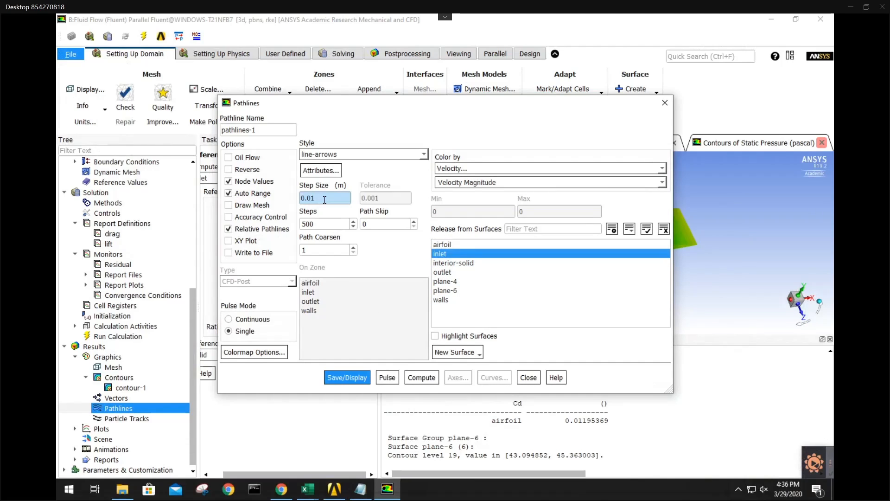
click(325, 224)
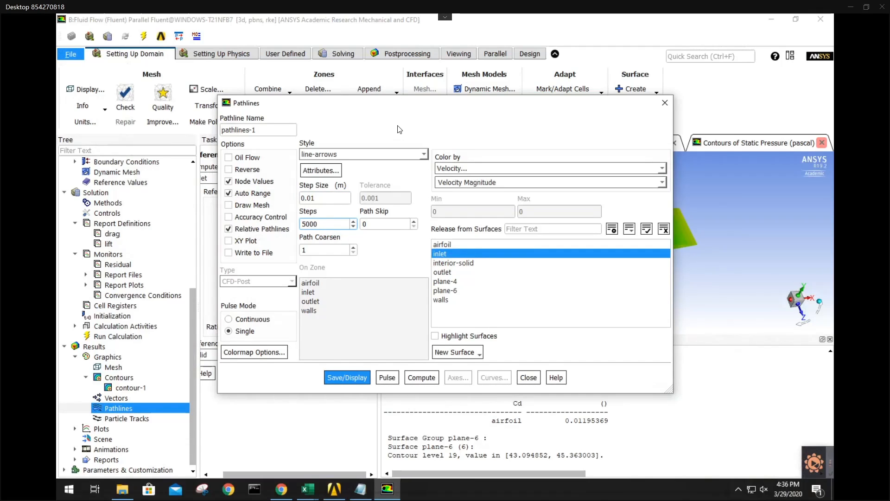
drag(378, 103, 268, 73)
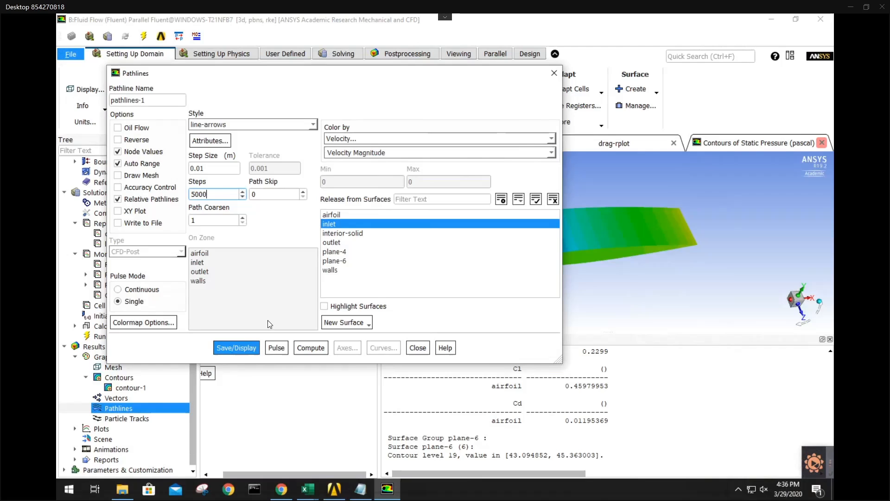
Save and display pathlines-1, and fit the whole pathline plot in the graphics view
click(248, 348)
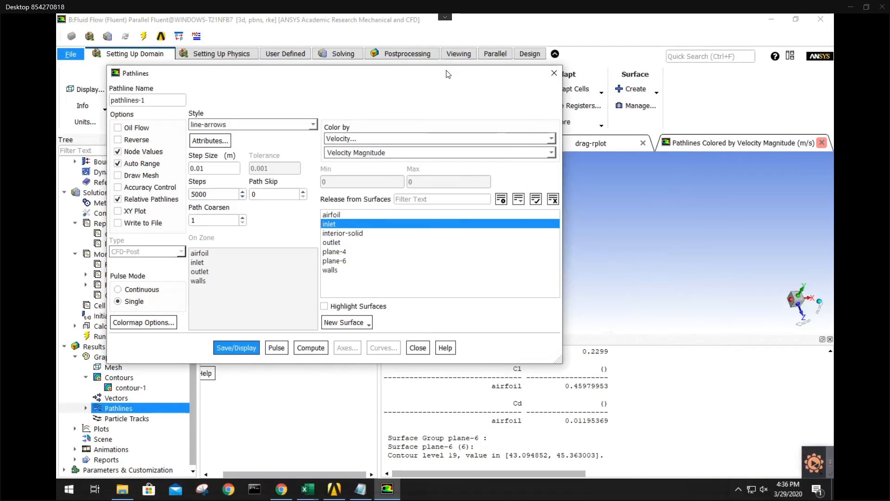
drag(446, 70, 285, 61)
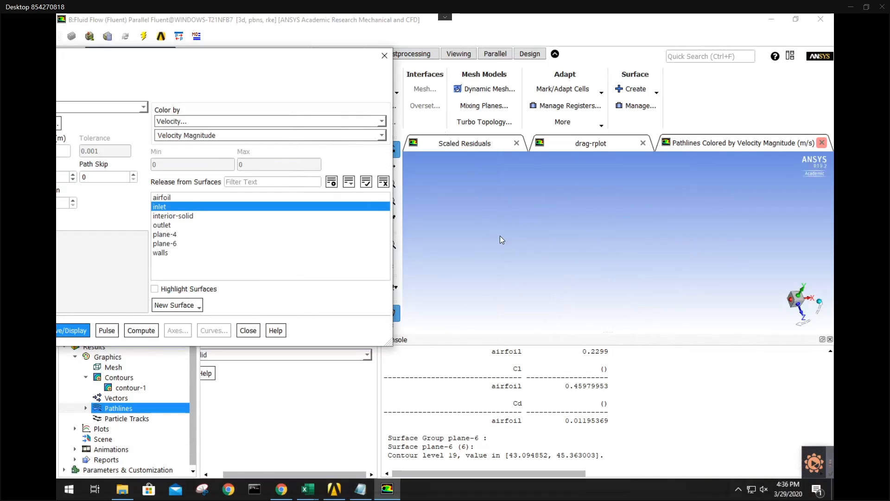
drag(338, 51, 283, 50)
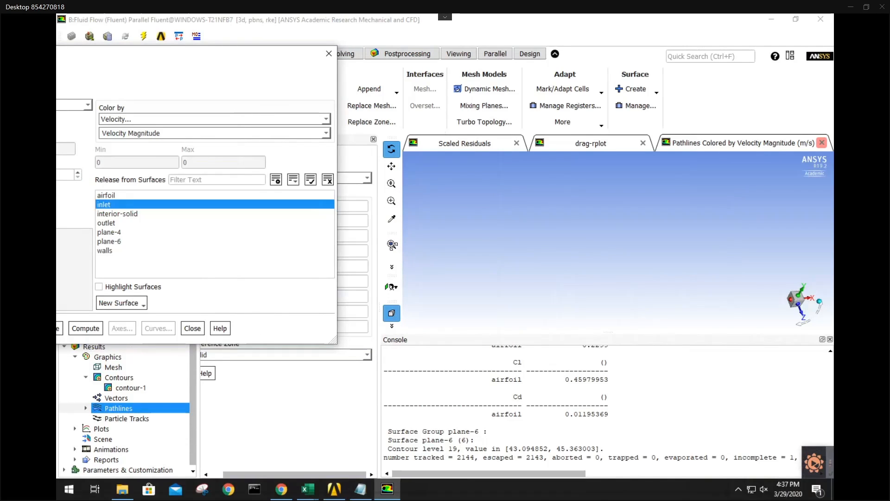
click(392, 244)
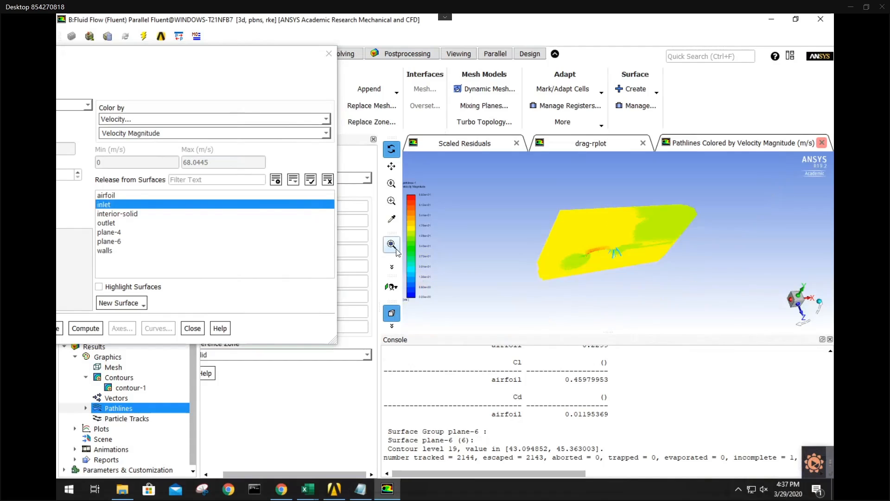
Set the pathlines' style attributes to line width 0.01, spacing factor 0.01 and scale 0.01
drag(258, 62, 410, 95)
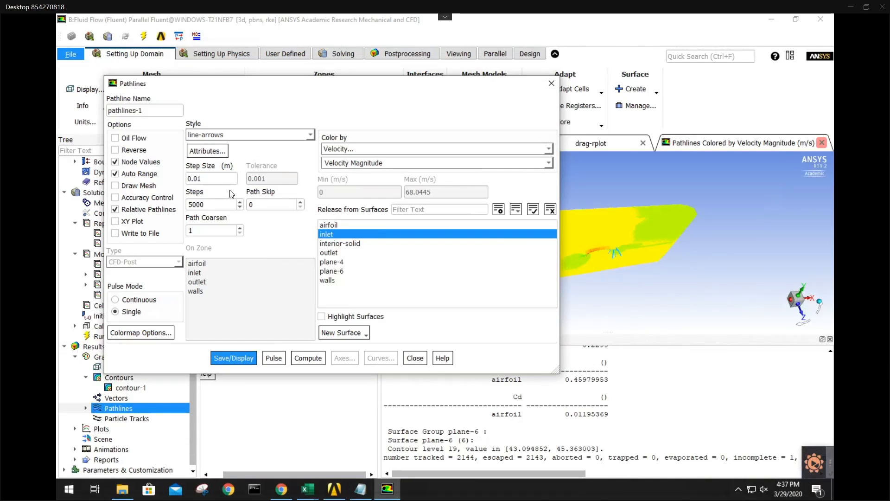
click(207, 151)
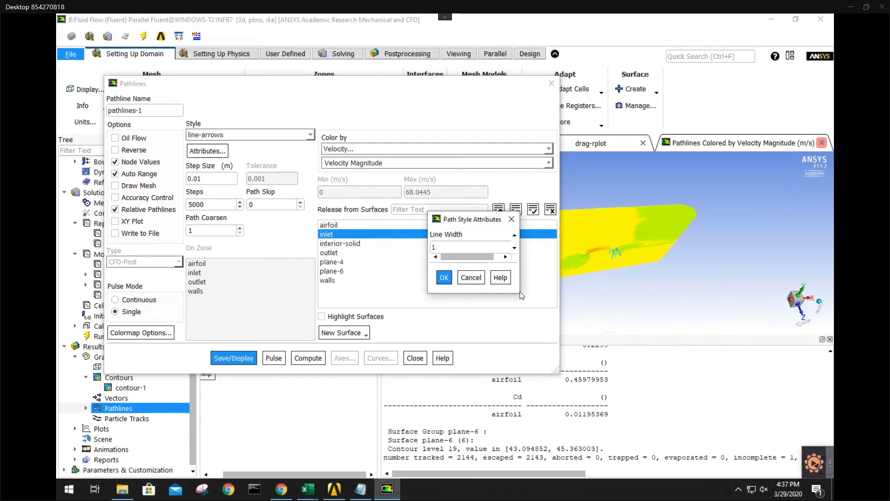
click(474, 278)
click(207, 150)
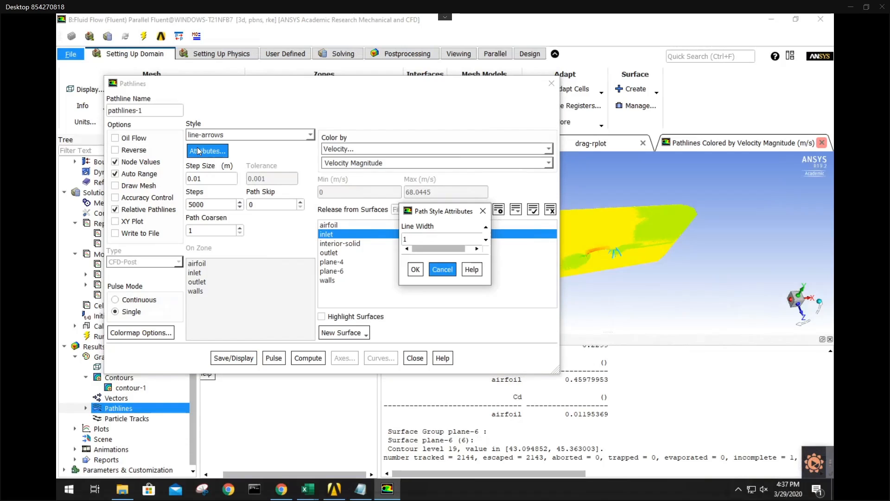
double_click(424, 238)
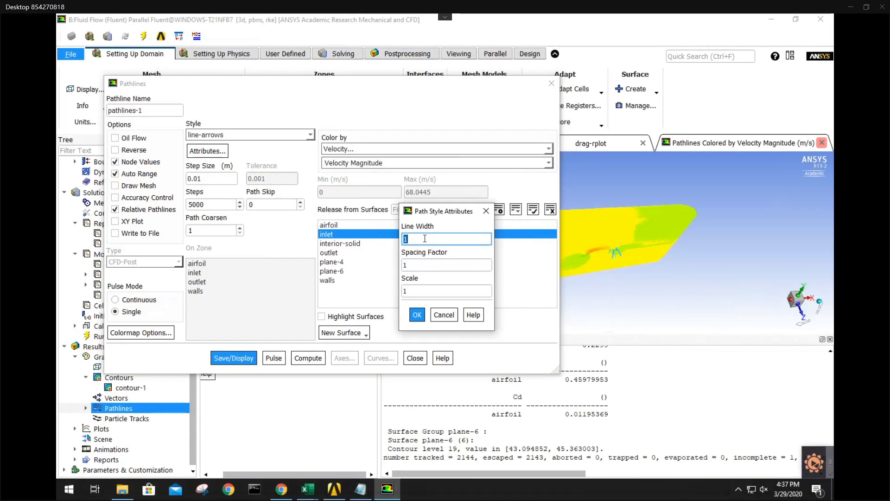
text(.0)
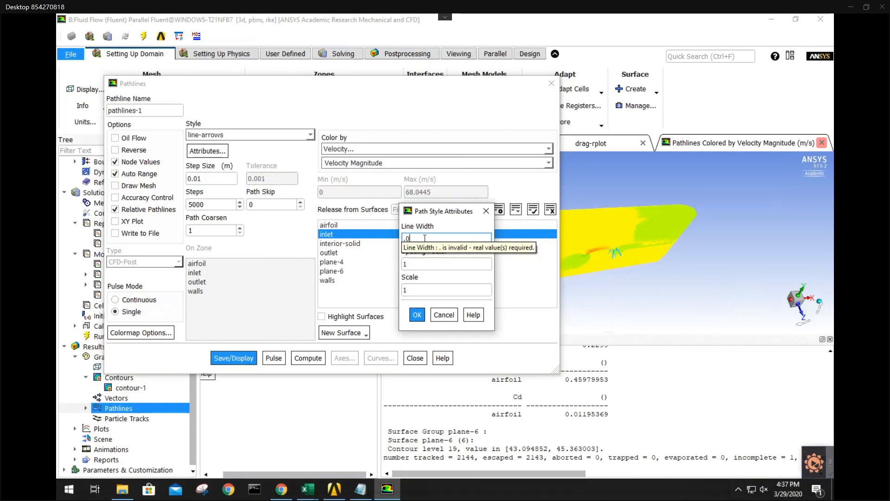
double_click(430, 290)
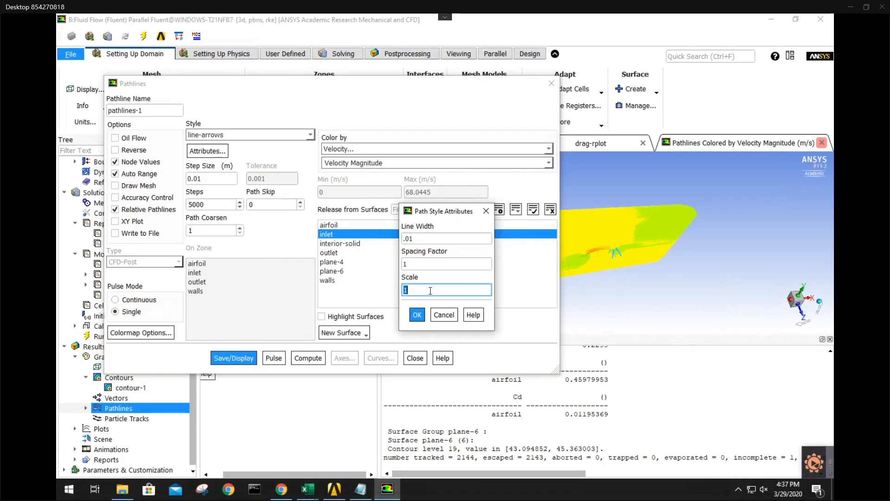
text(.01)
key(shift+Tab)
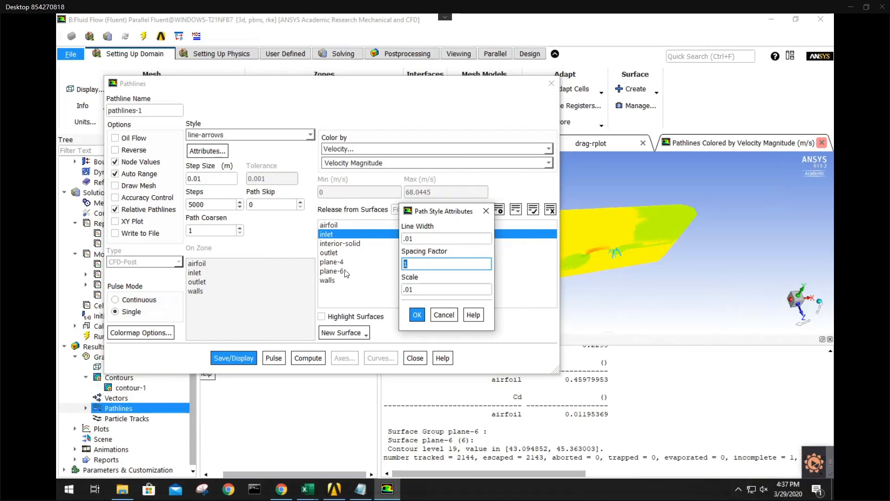
text(1)
click(416, 315)
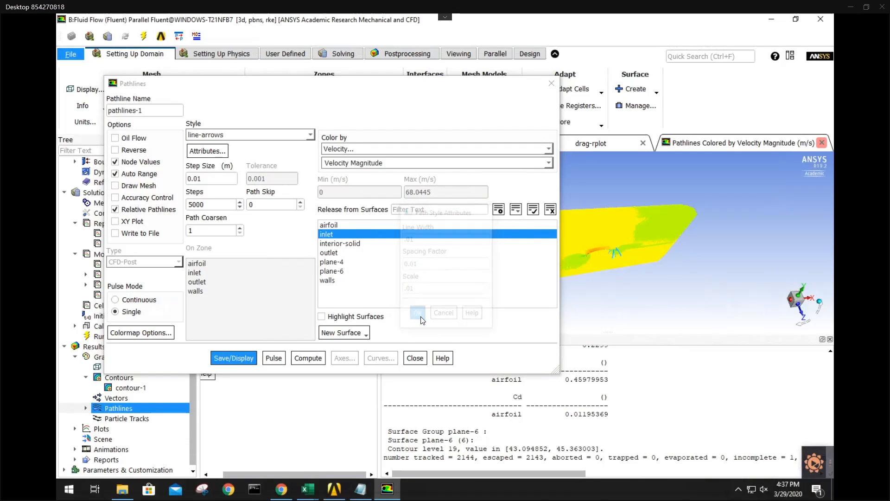
click(206, 151)
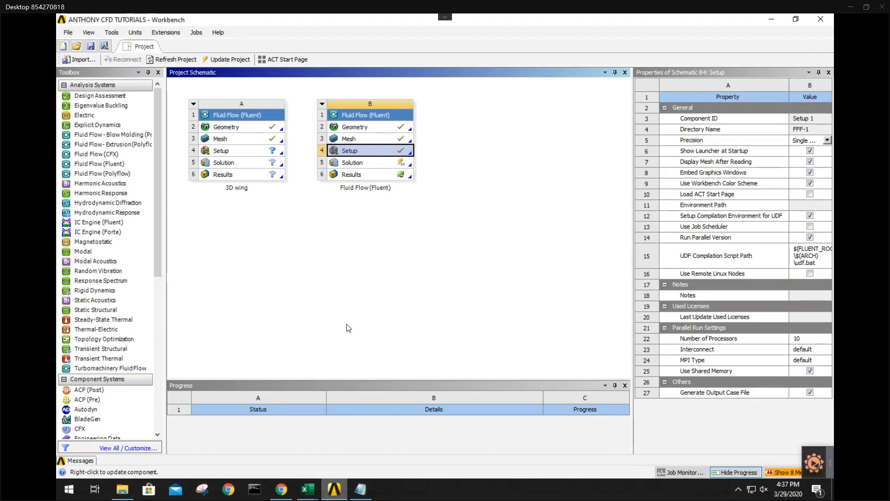
Switch to Workbench and open the Results of the Fluid Flow (Fluent) system B in CFD-Post
click(341, 277)
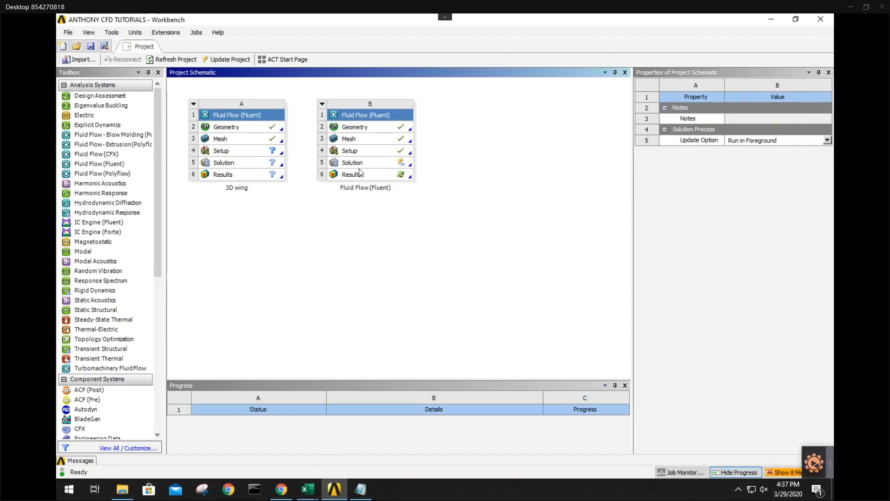
click(361, 173)
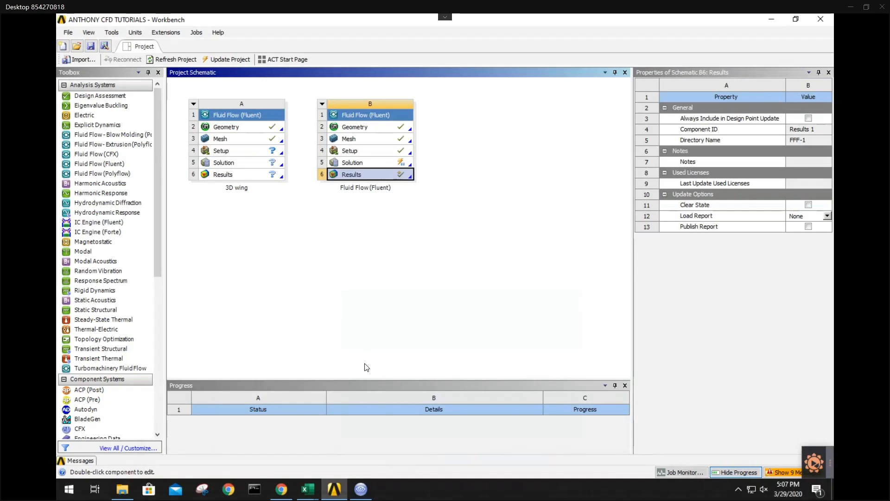
double_click(367, 173)
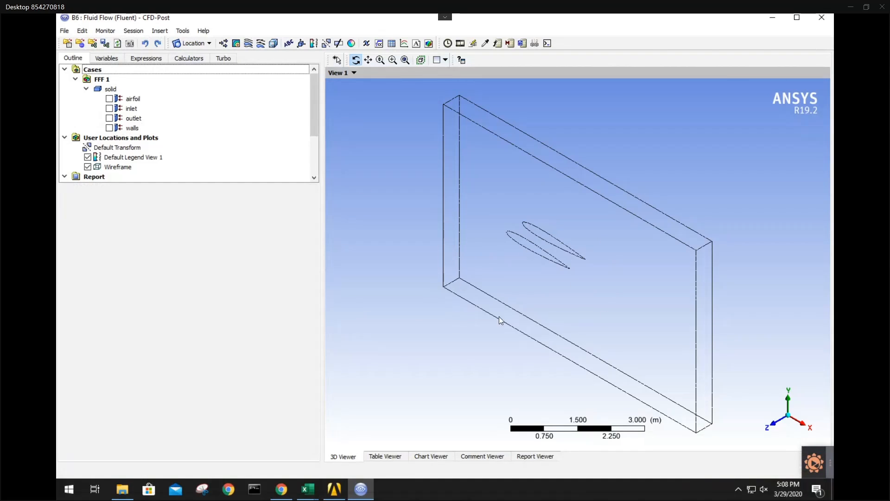
Preview the inlet, outlet and walls boundaries, and leave only the airfoil surface shown
drag(499, 316, 508, 333)
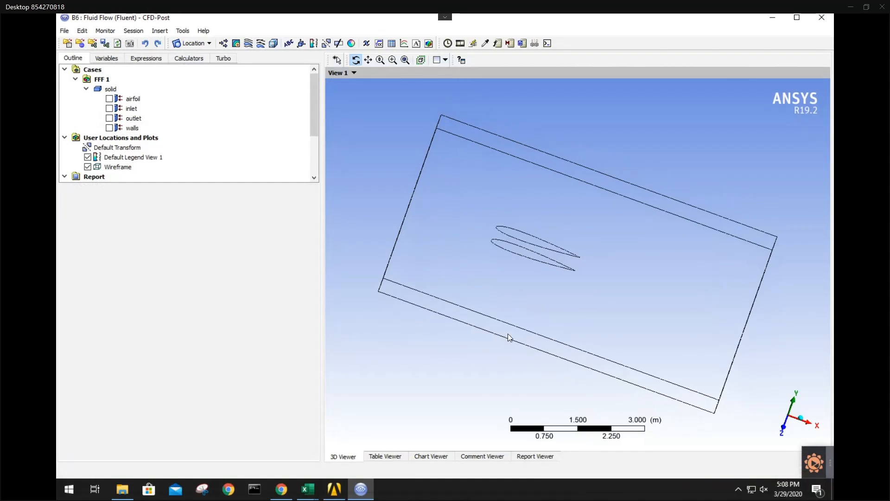
click(110, 108)
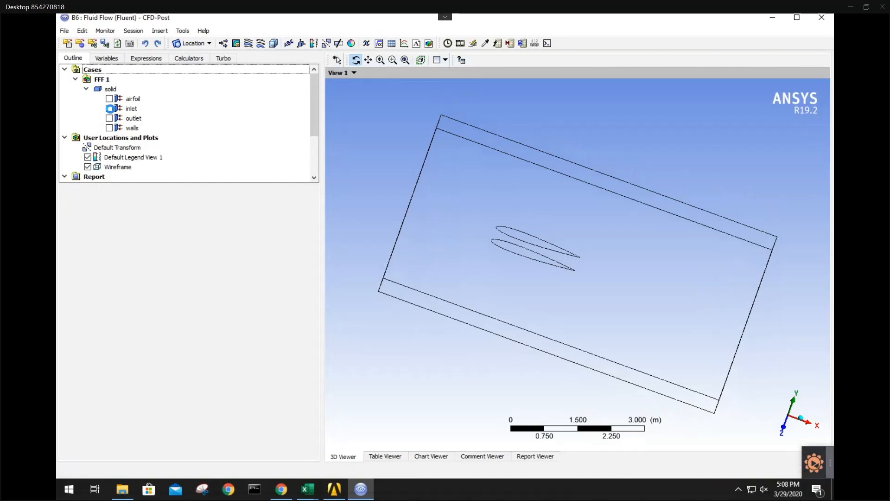
click(109, 118)
click(110, 128)
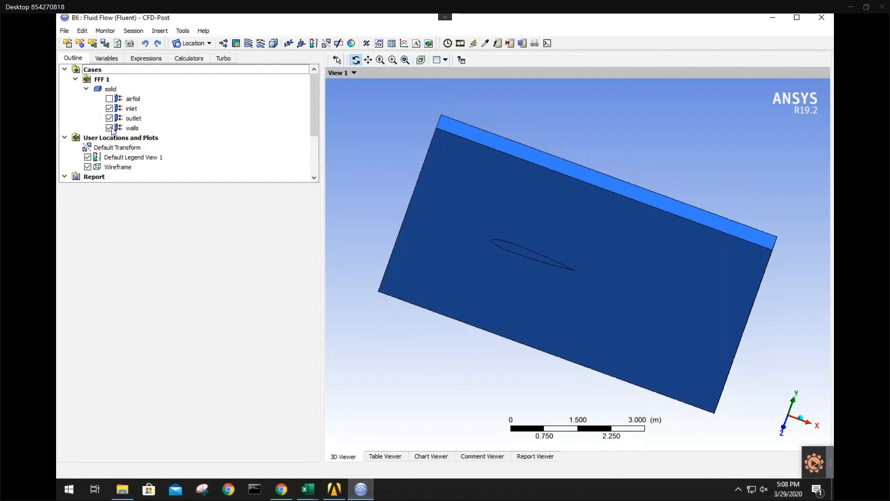
click(110, 128)
click(110, 108)
click(110, 98)
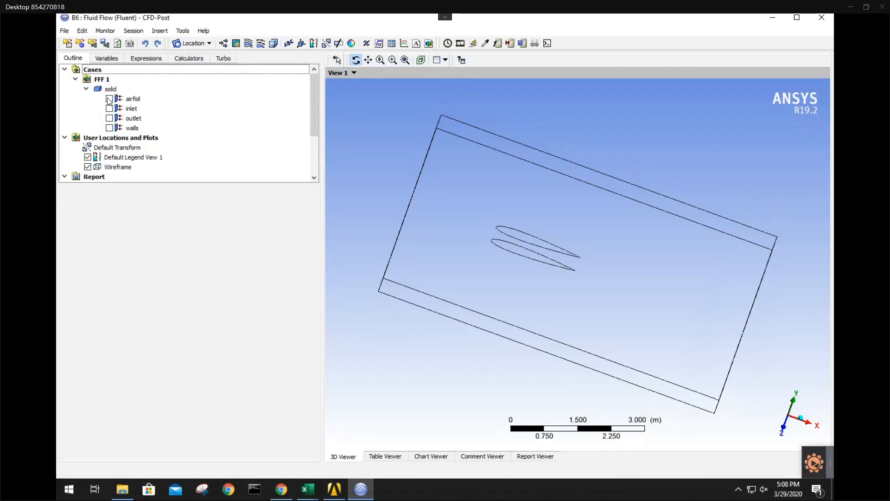
drag(436, 235, 510, 242)
Turn off face rendering for the walls boundary, apply it, and hide the walls
right_click(133, 129)
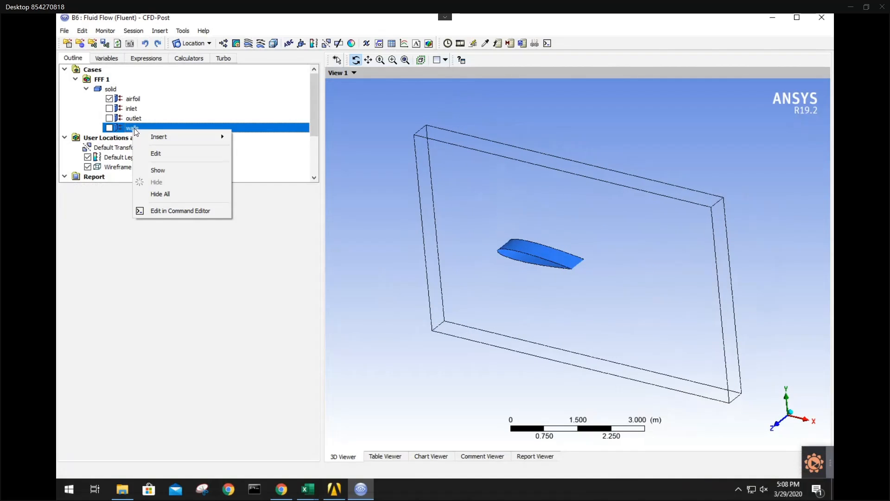
click(158, 153)
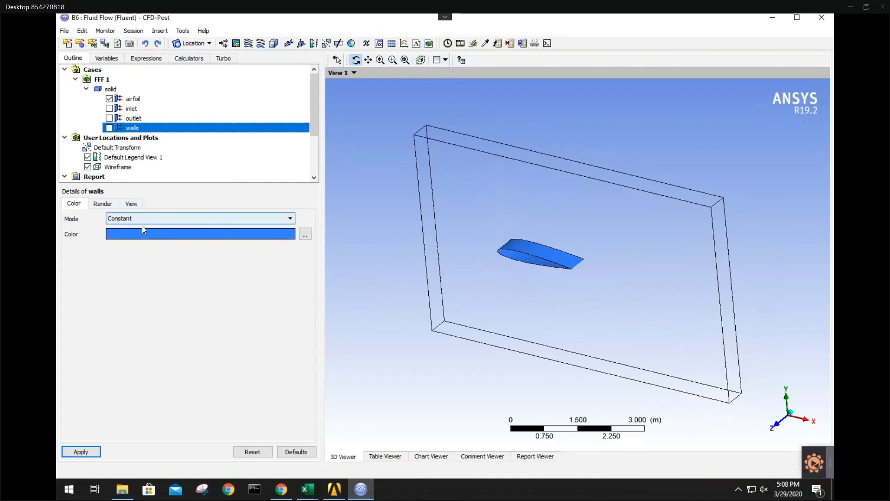
click(103, 205)
click(133, 204)
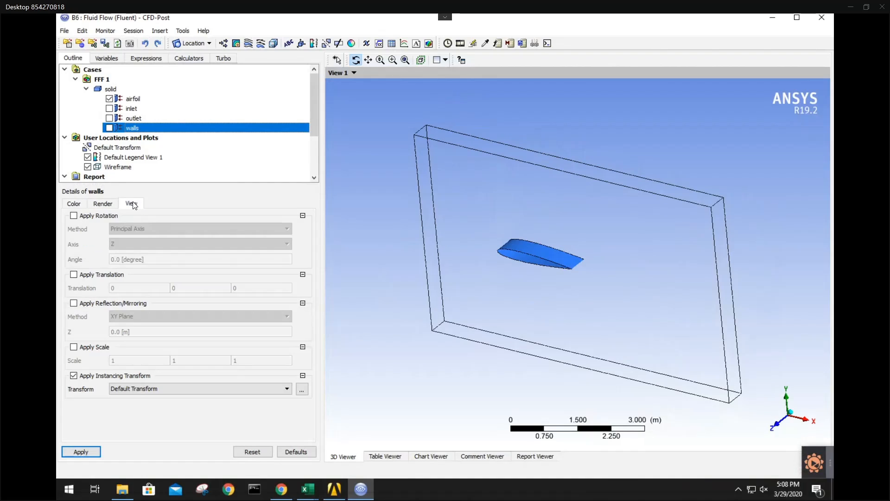
click(120, 376)
click(120, 376)
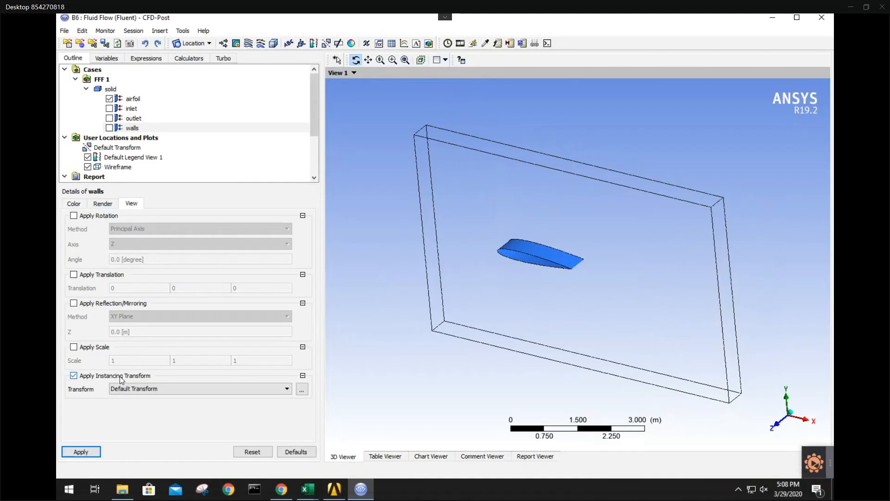
click(109, 207)
click(103, 216)
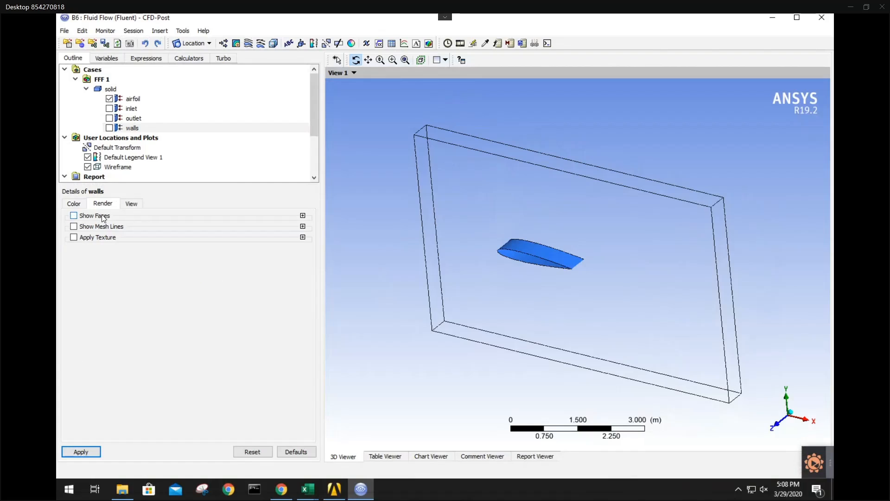
click(101, 216)
click(100, 216)
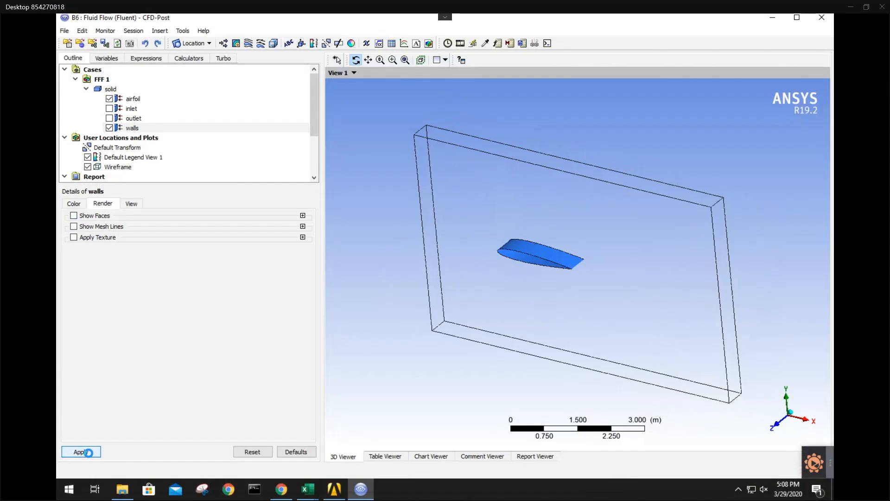
click(88, 452)
click(110, 133)
click(111, 130)
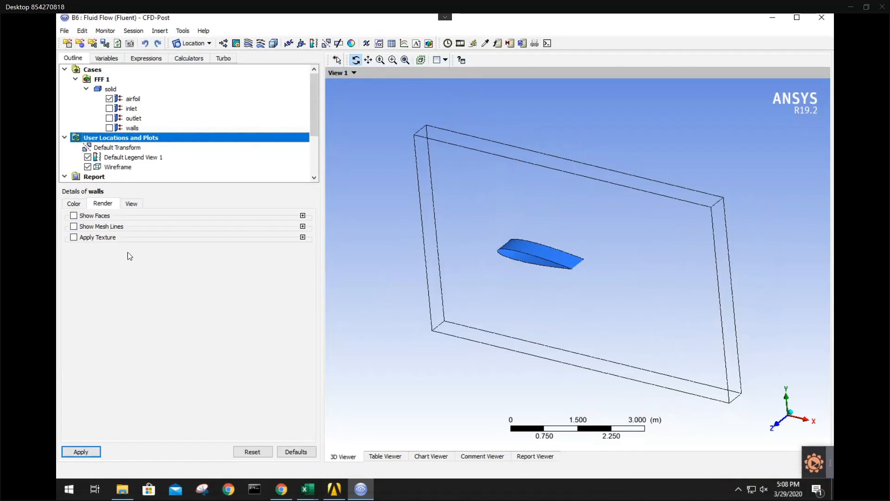
Open the inlet boundary's details and hide the domain wireframe
drag(507, 261, 491, 280)
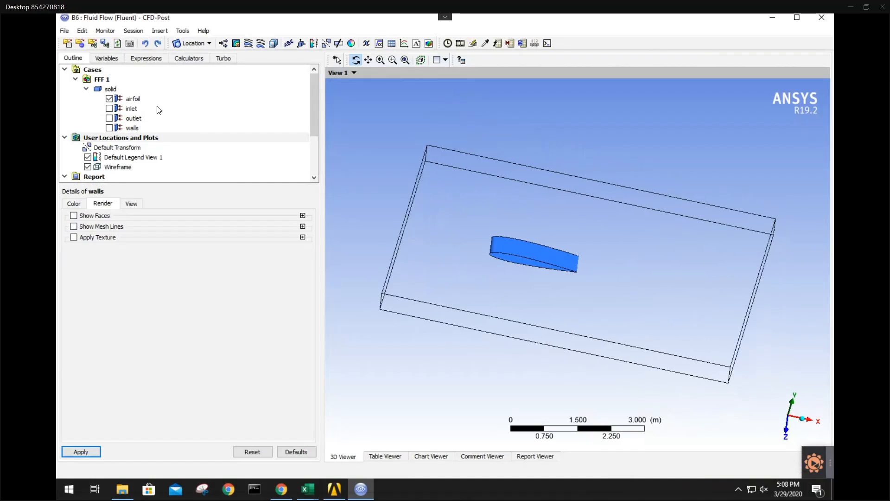
right_click(127, 107)
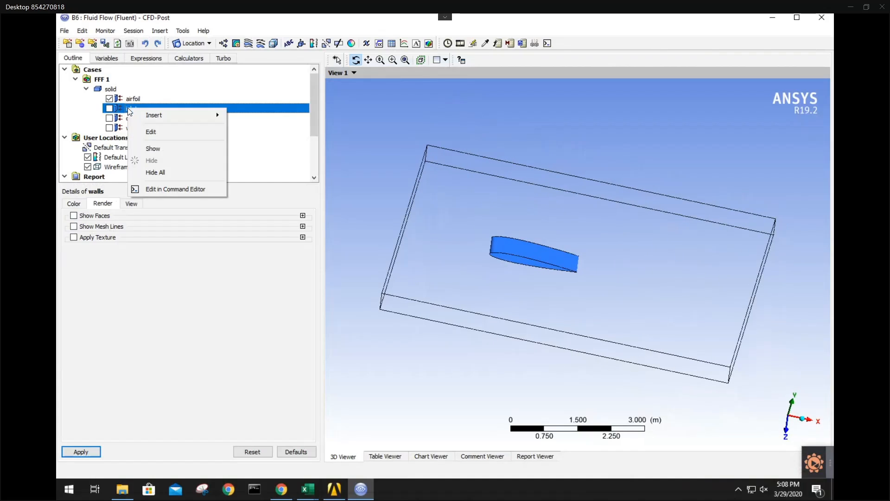
click(151, 132)
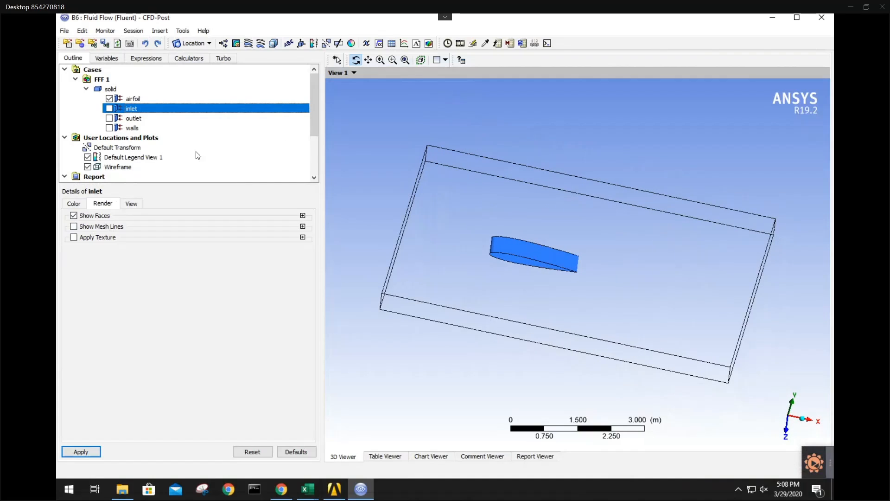
click(87, 167)
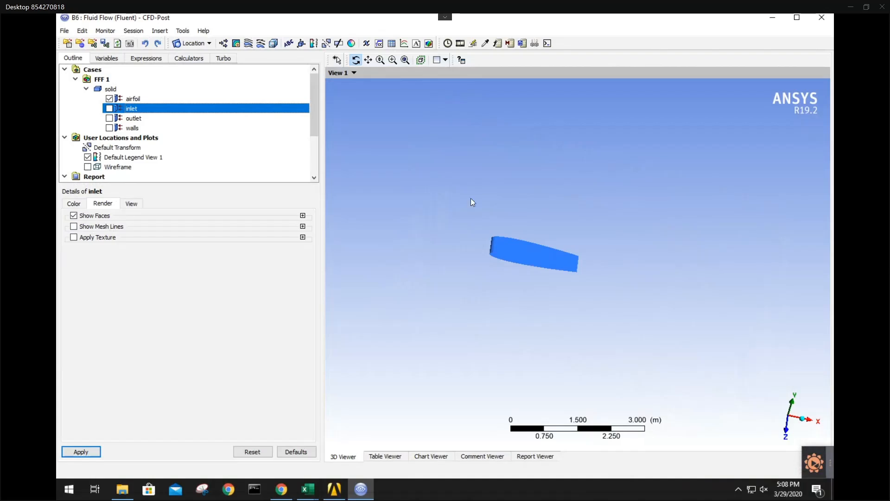
drag(470, 199, 535, 197)
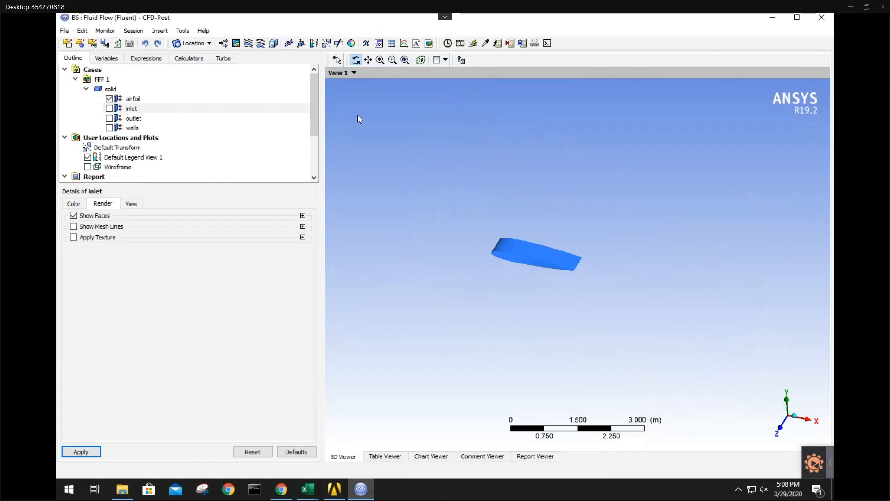
Insert a new plane named Plane 1 and define it with the YZ Plane method
click(156, 30)
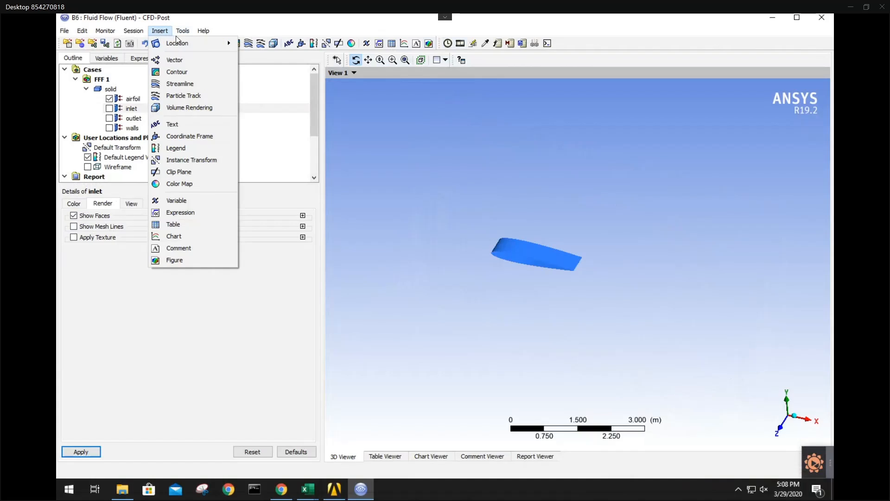
mouse_move(165, 43)
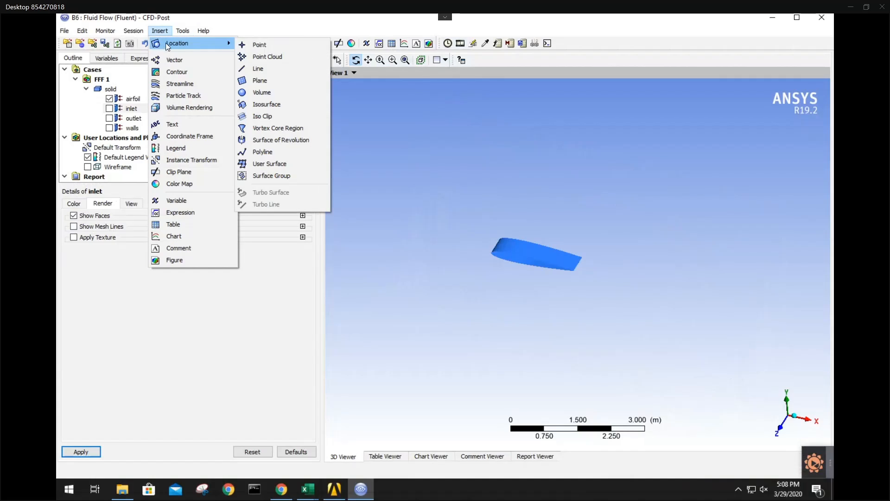
click(291, 81)
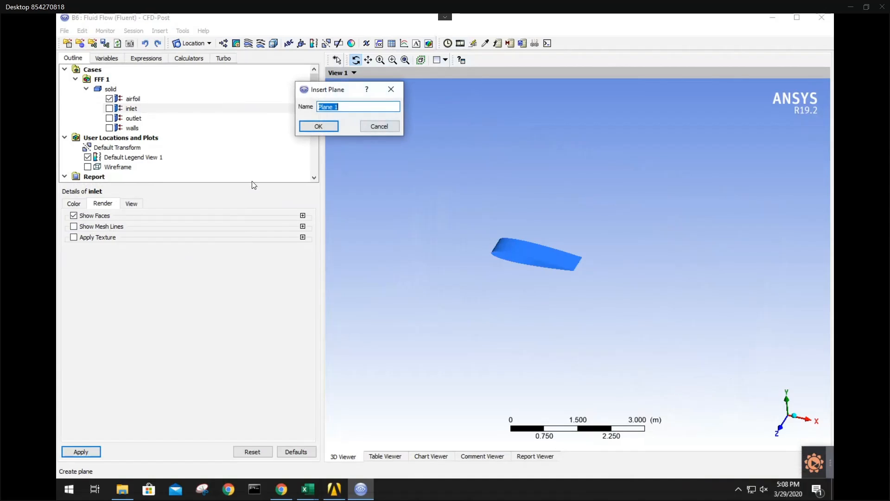
click(318, 126)
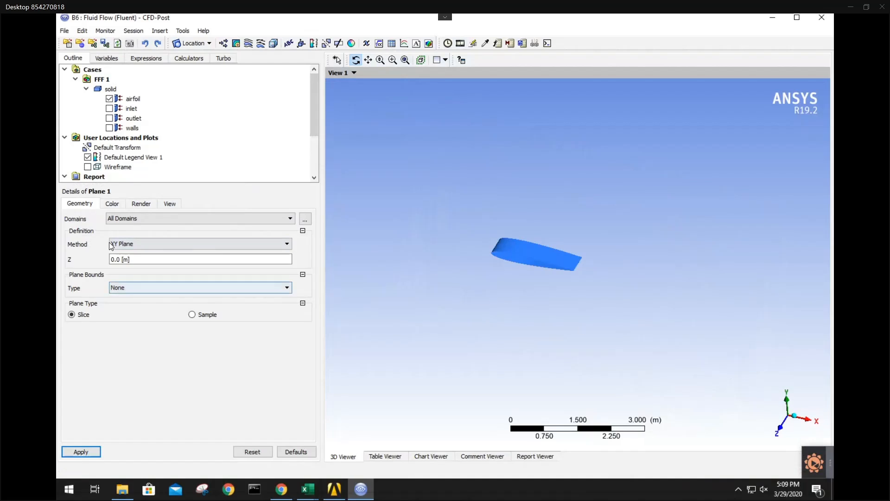
click(125, 246)
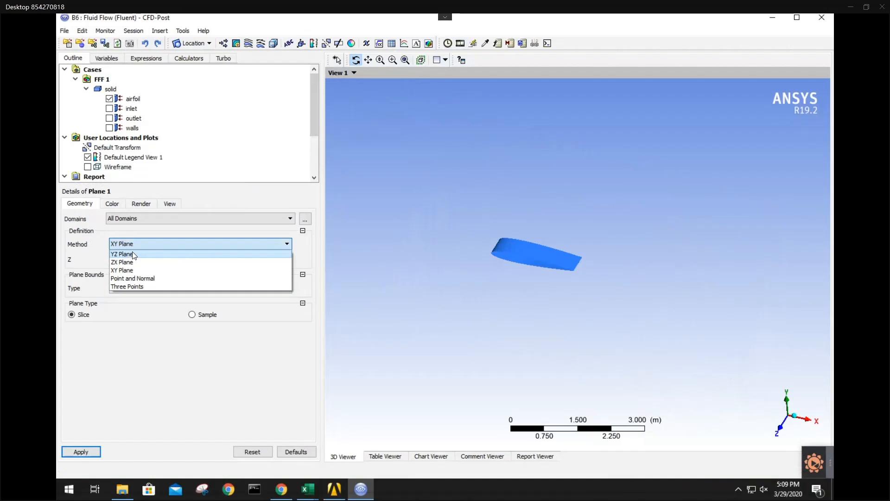
click(133, 255)
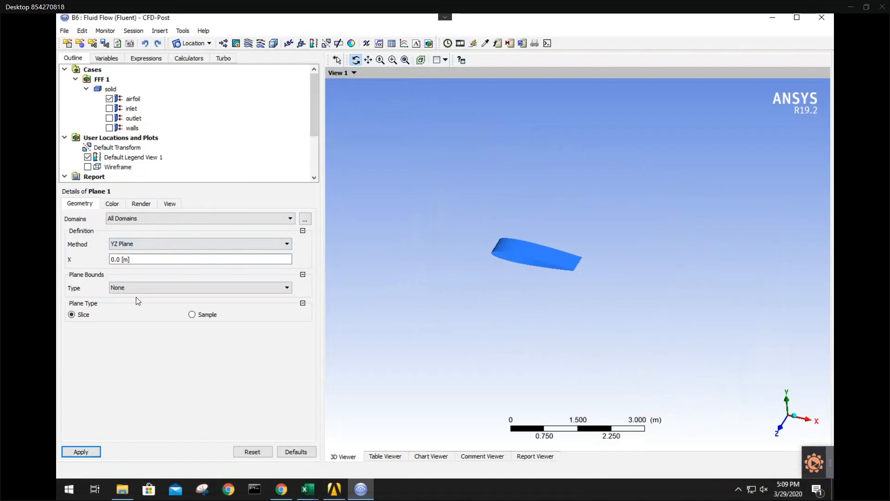
Position Plane 1 at X = -1 m and make it a Sample plane with rectangular bounds
click(152, 291)
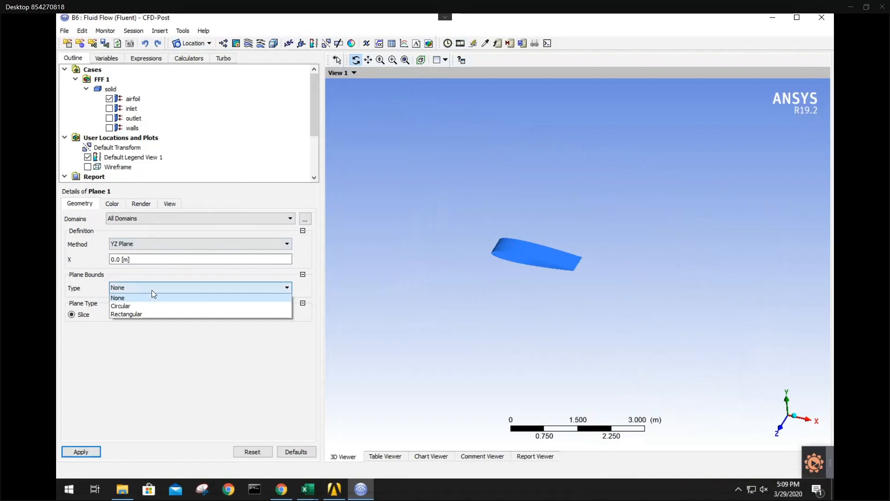
click(152, 291)
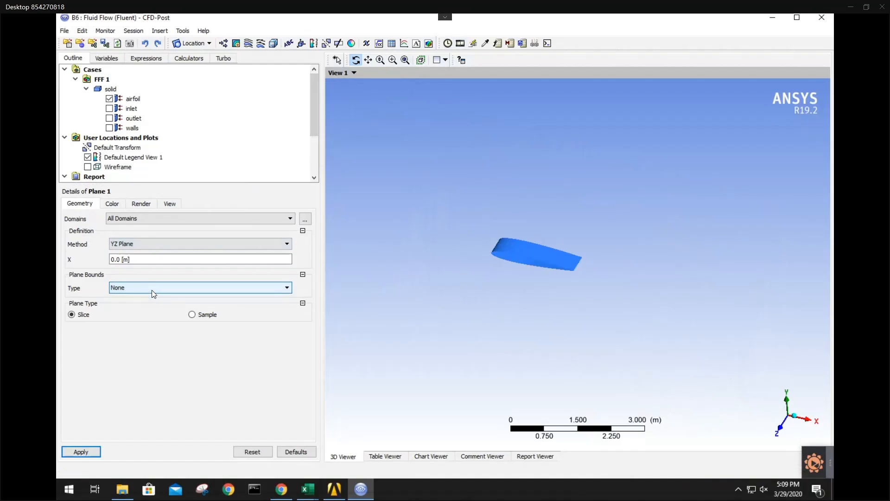
click(143, 246)
click(144, 245)
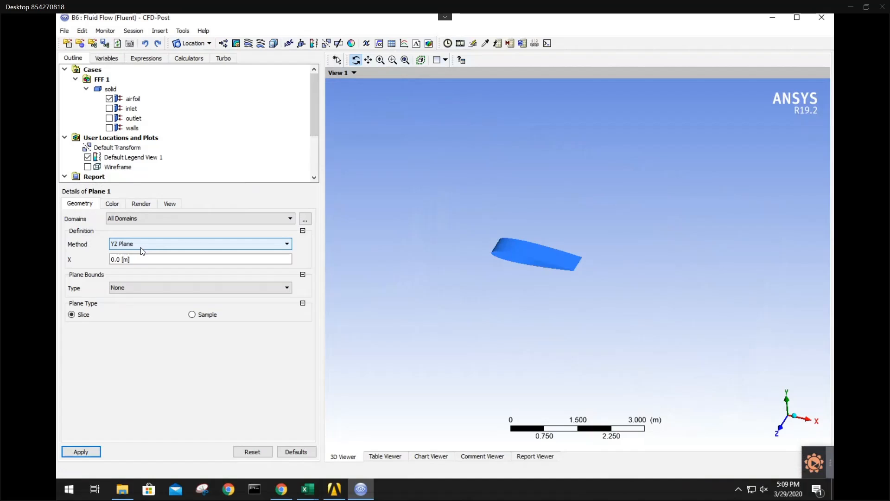
click(138, 260)
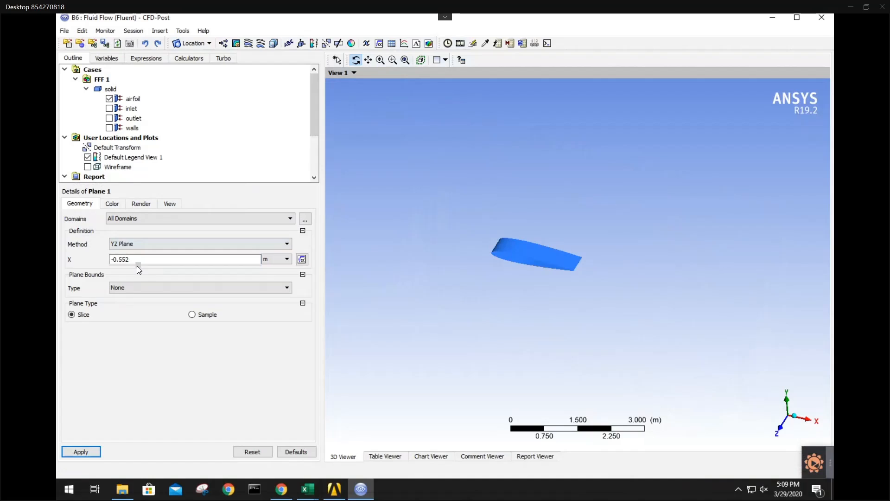
click(199, 314)
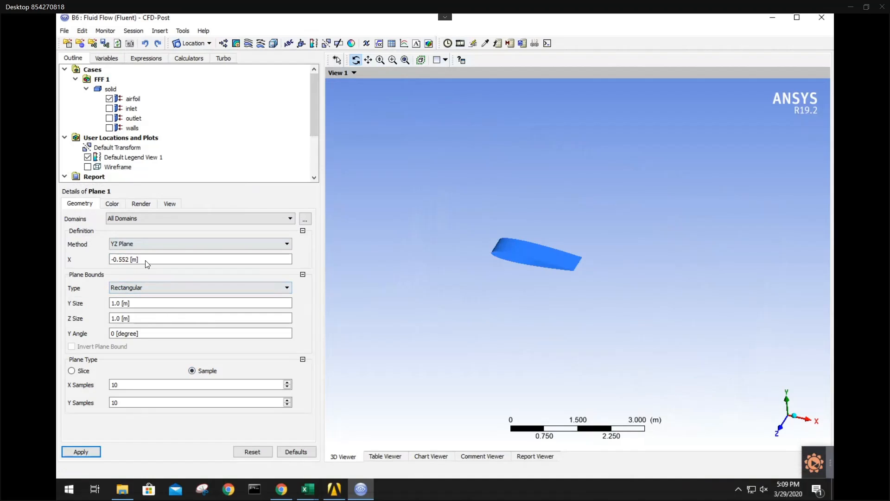
click(169, 259)
drag(136, 265, 130, 269)
Set the rectangular bounds of Plane 1 to 0.25 m in both Y size and Z size
click(137, 304)
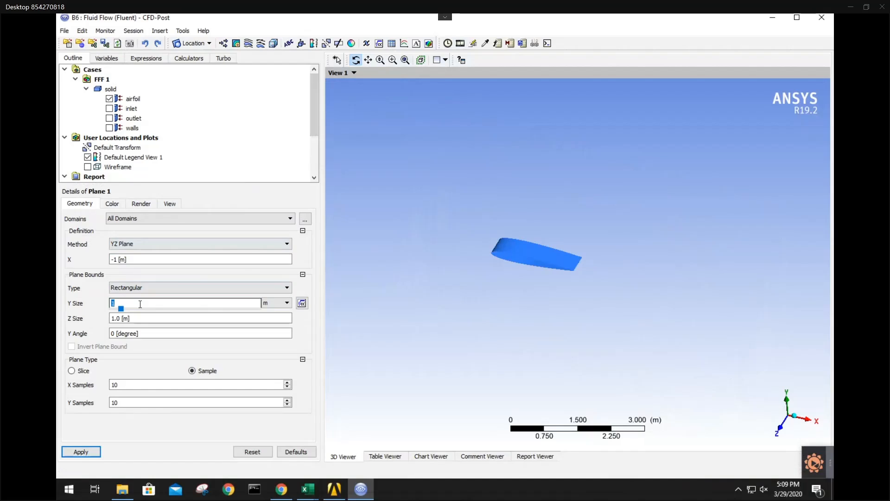
text(.25)
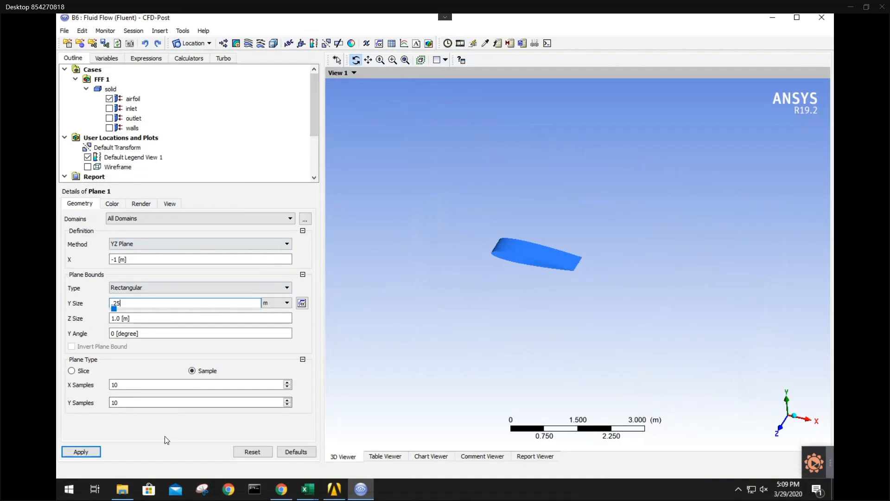
key(Return)
click(158, 289)
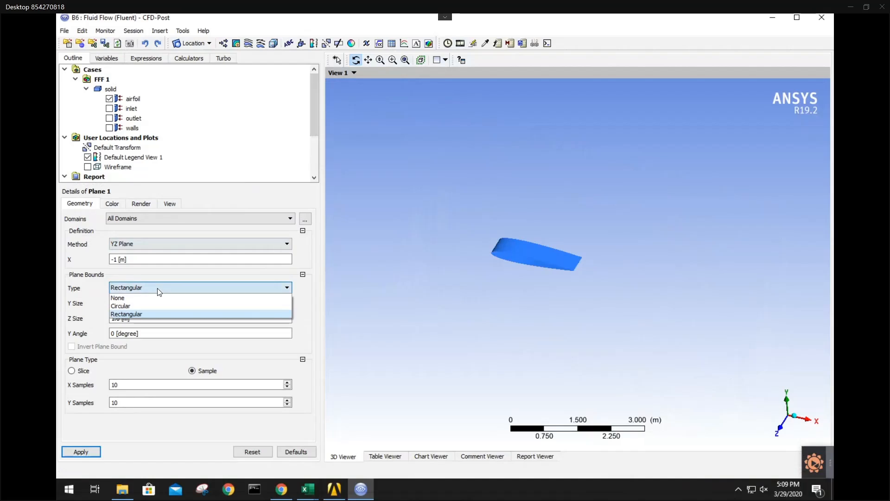
click(149, 314)
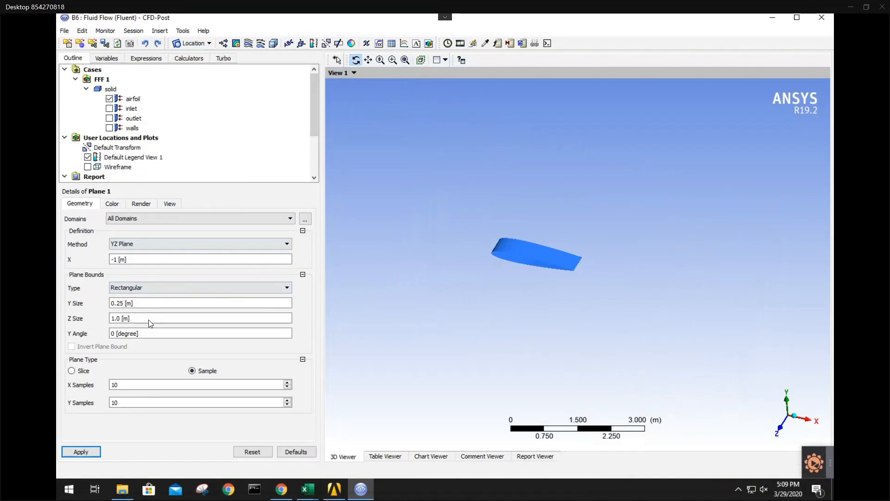
click(149, 320)
text(.25)
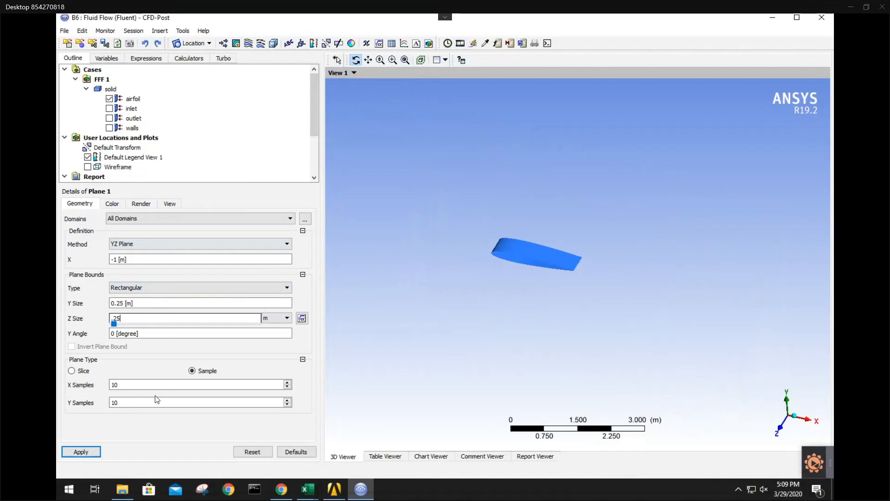
Keep the plane type as Sample, set both X and Y samples to 100, and apply the plane
click(92, 374)
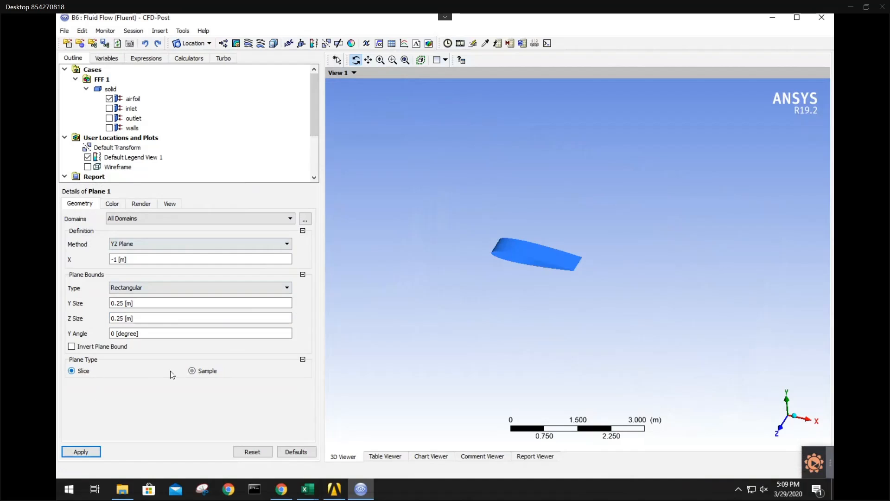
click(192, 371)
click(167, 386)
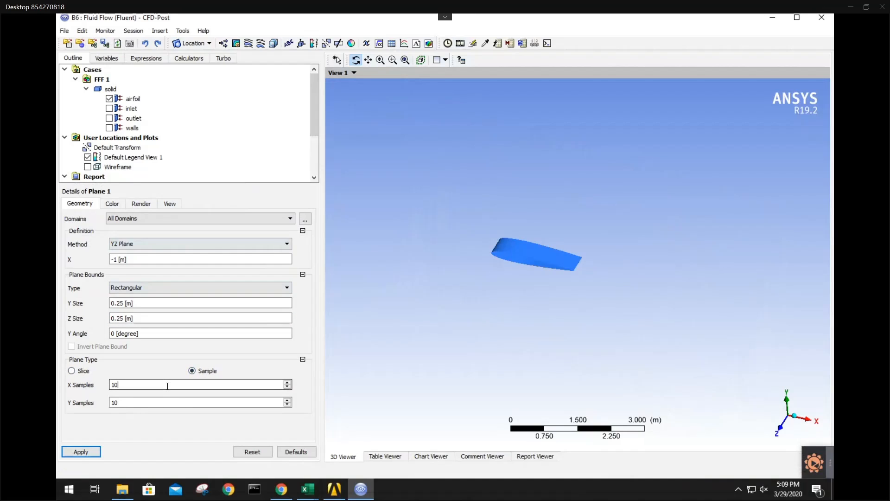
click(141, 403)
text(0)
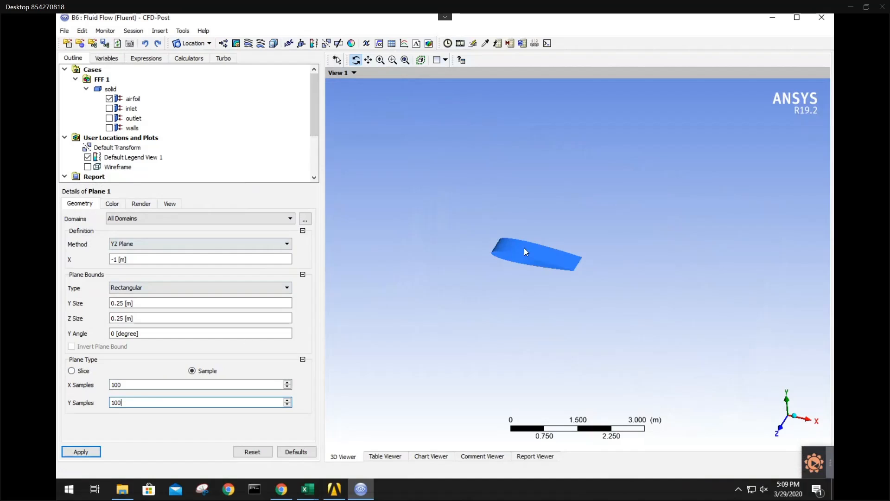
click(81, 452)
Enlarge Plane 1 to a Y size and Z size of 0.5 m each and apply it
scroll(111, 158, down, 1)
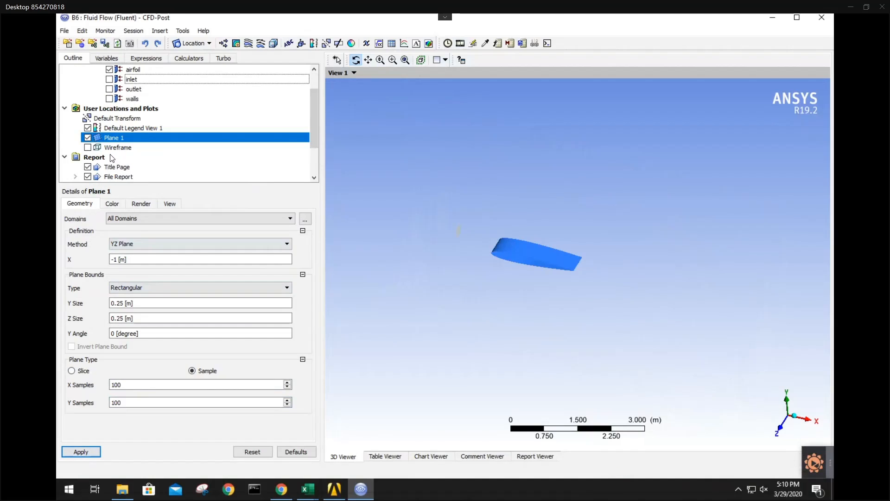
scroll(458, 242, down, 1)
scroll(442, 239, up, 6)
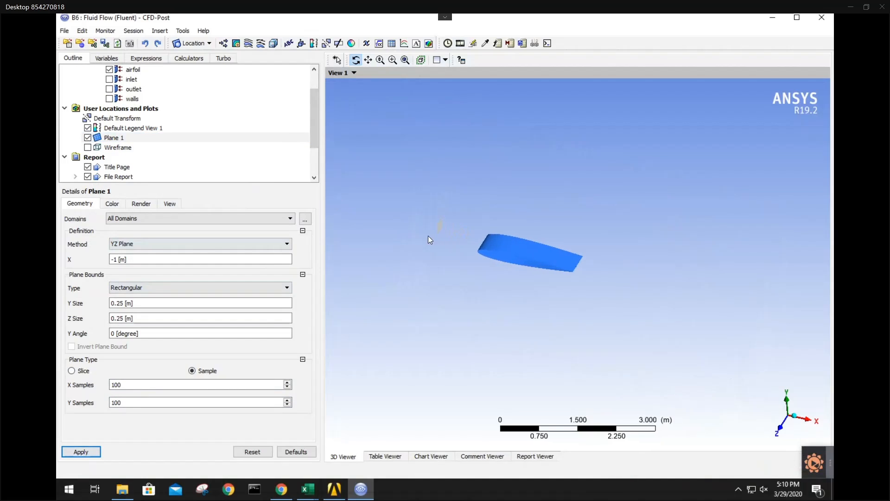
mouse_move(403, 243)
middle_down()
mouse_move(389, 233)
mouse_move(397, 236)
middle_up()
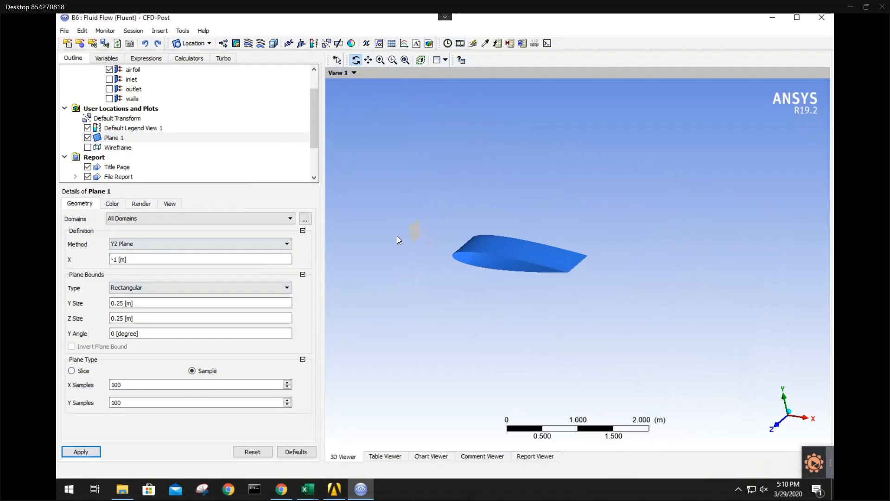
click(116, 138)
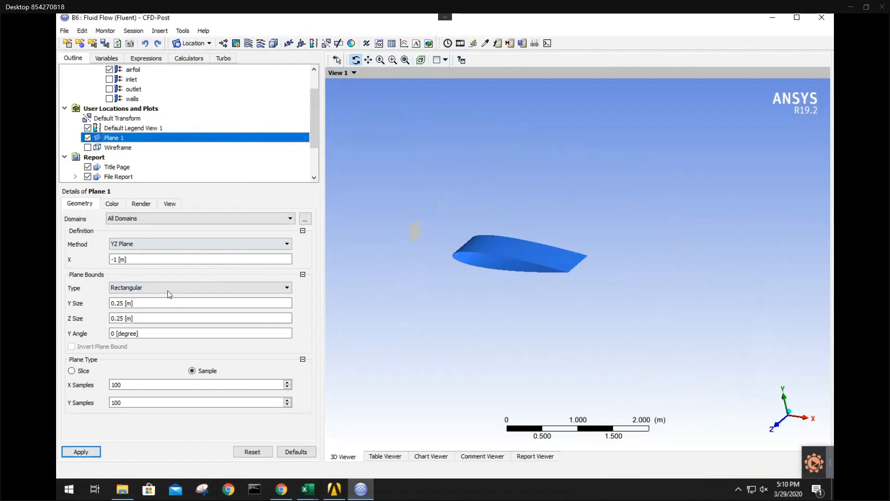
click(123, 304)
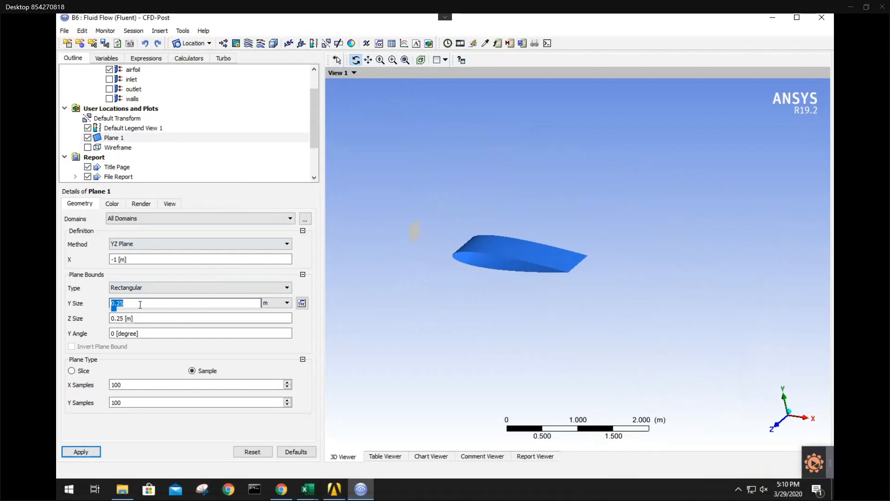
text(.5)
click(146, 318)
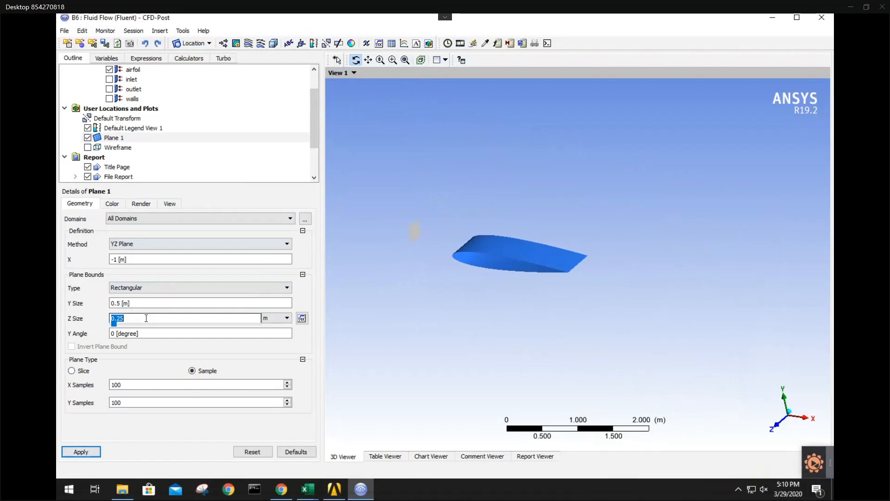
text(.5)
click(85, 452)
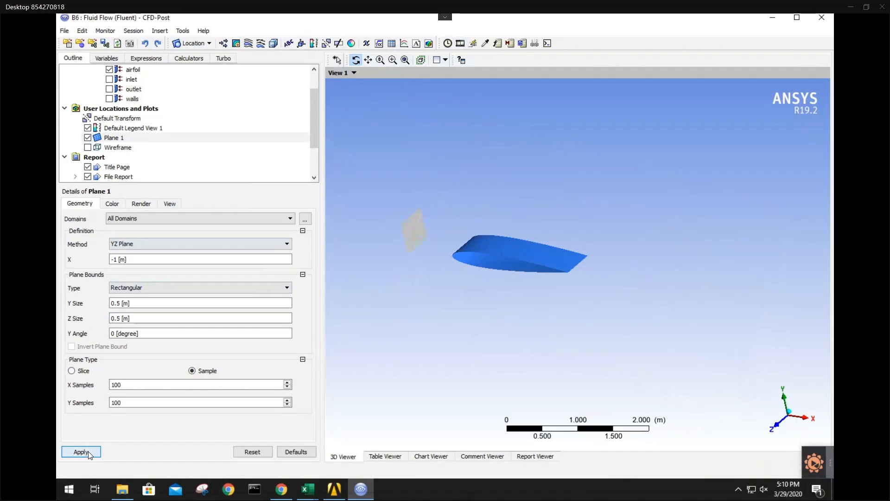
Try Z sizes of 0 m and 1 m for Plane 1, applying each
click(144, 302)
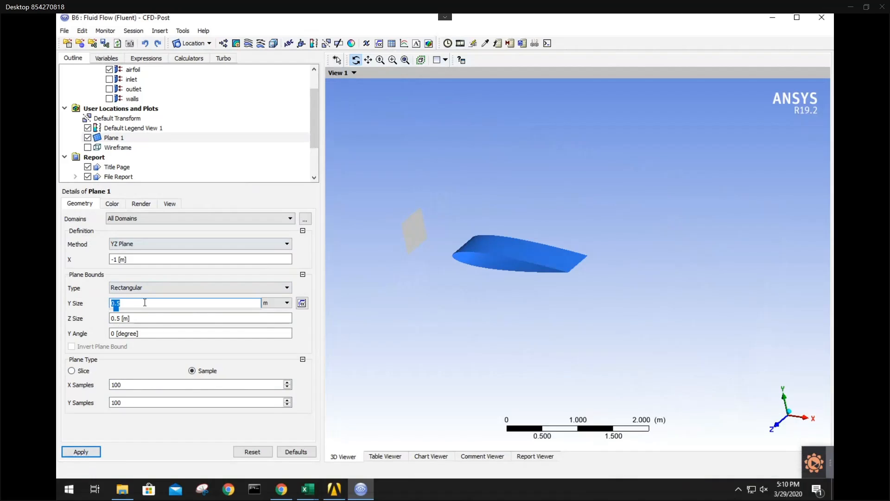
drag(462, 202, 430, 220)
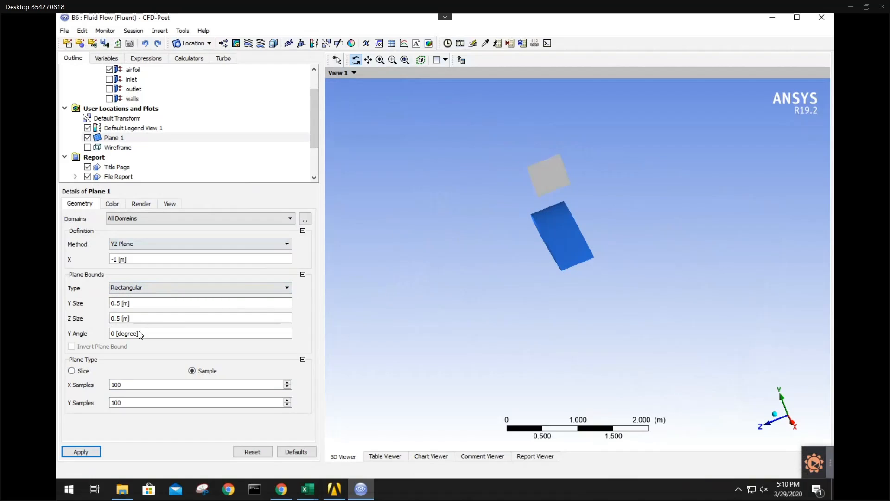
click(158, 319)
text(0)
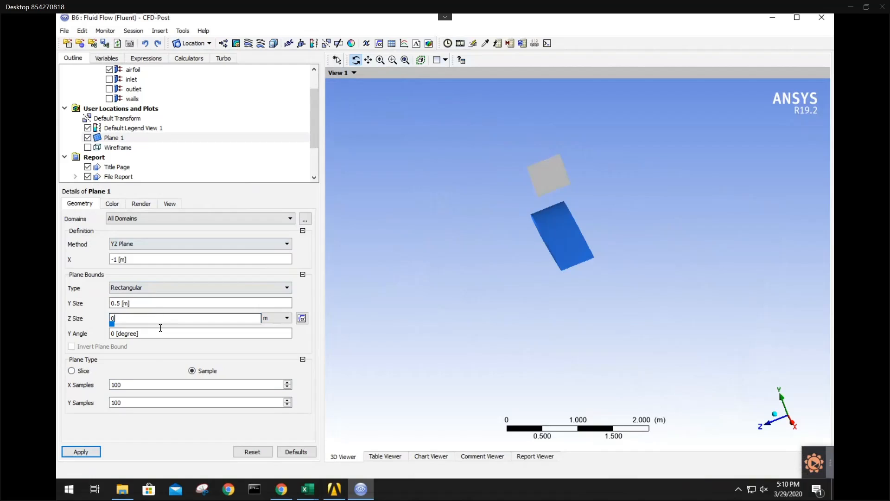
click(78, 449)
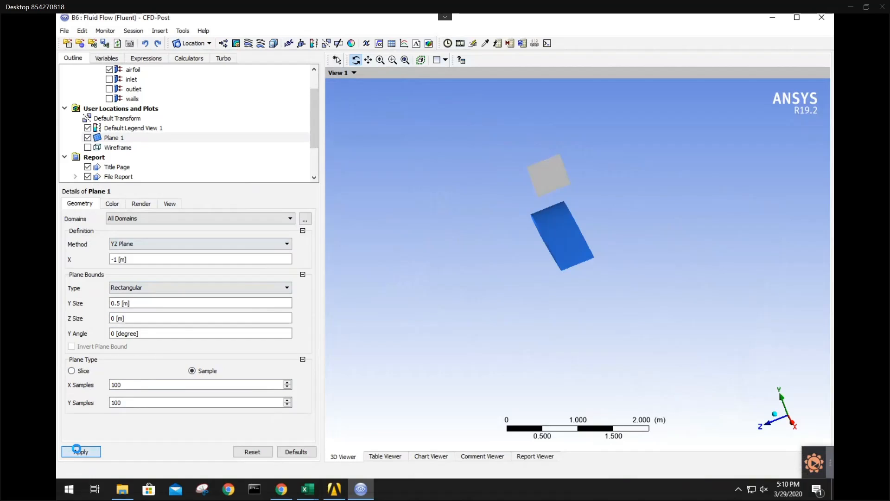
click(136, 320)
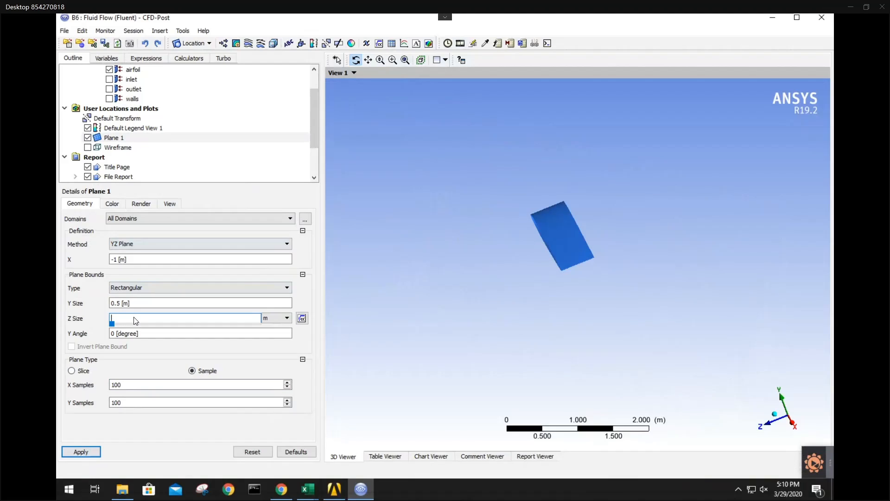
text(1)
click(81, 451)
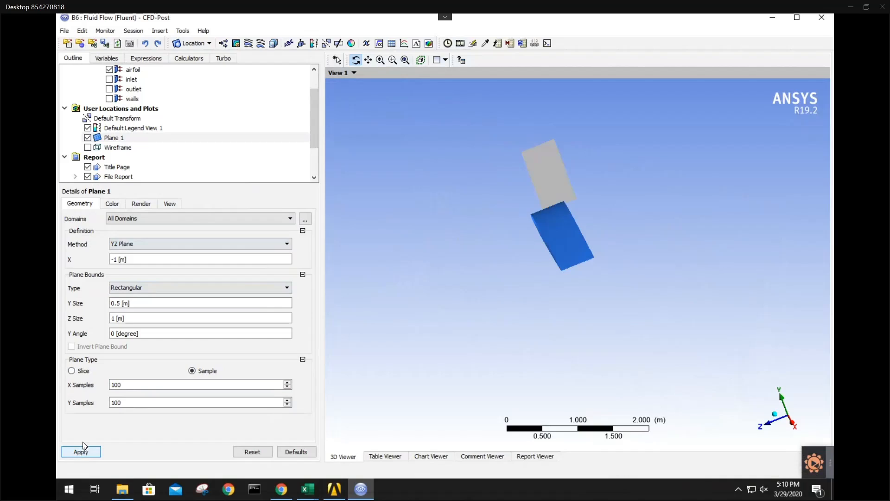
Return the Z size of Plane 1 to 0.5 m and apply it
click(127, 319)
text(0.5)
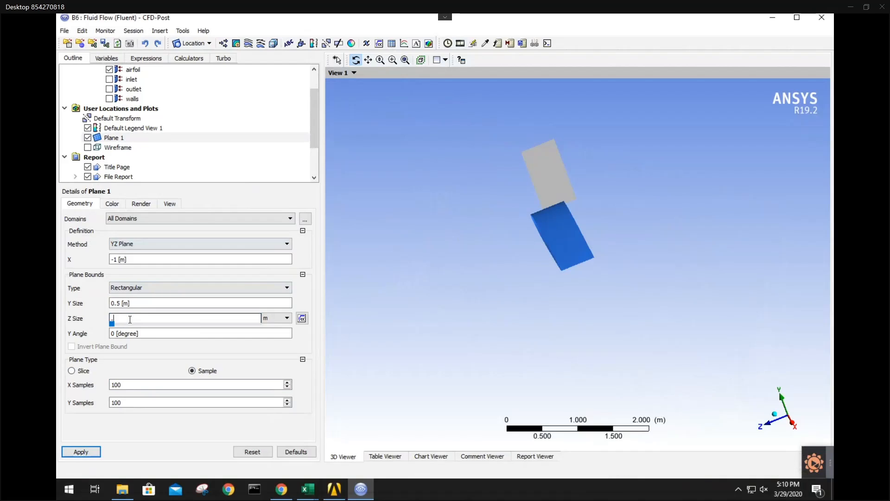
click(91, 451)
Try limiting Plane 1 to the solid domain, and restore its domain selection to All Domains
drag(481, 262, 530, 235)
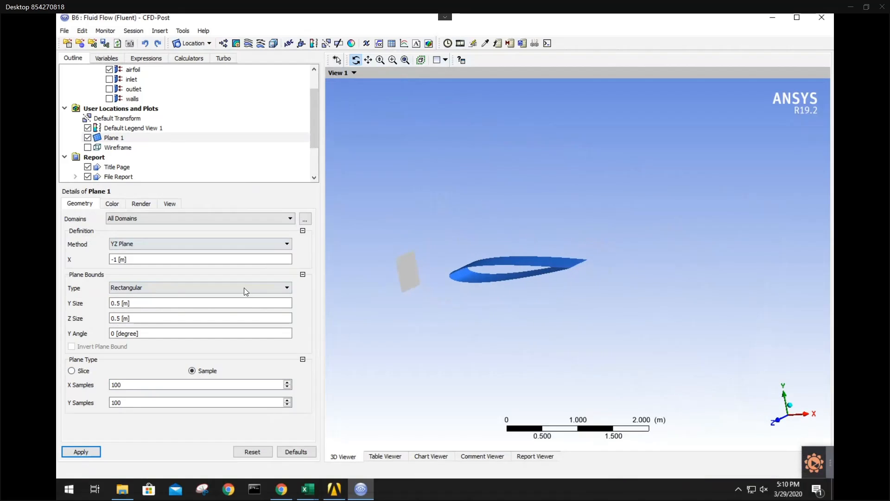
click(155, 219)
click(144, 228)
drag(421, 315, 363, 323)
click(182, 220)
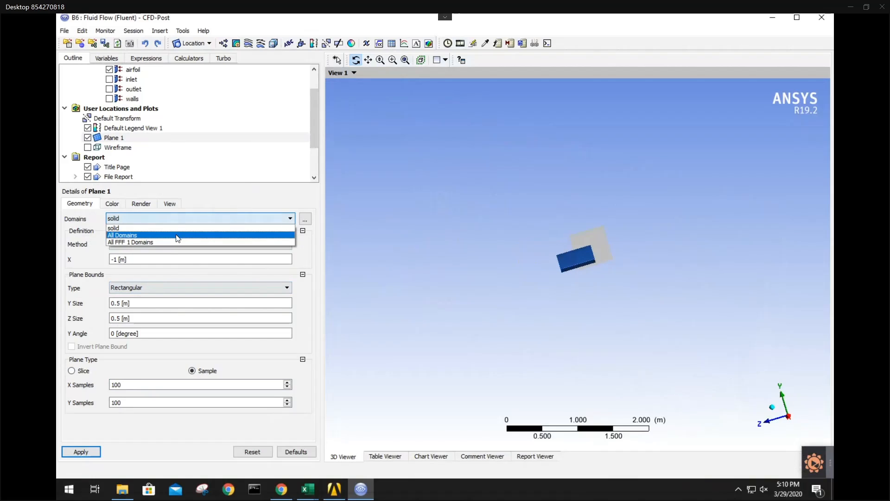
click(139, 238)
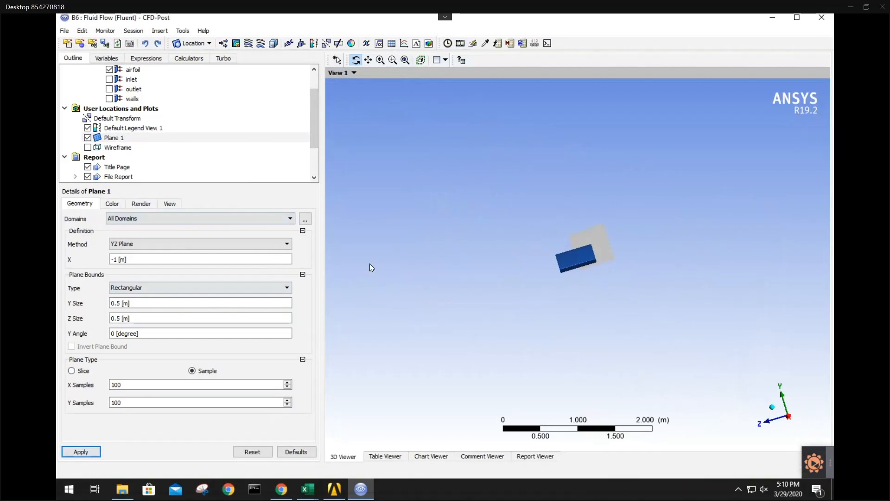
drag(465, 273, 514, 279)
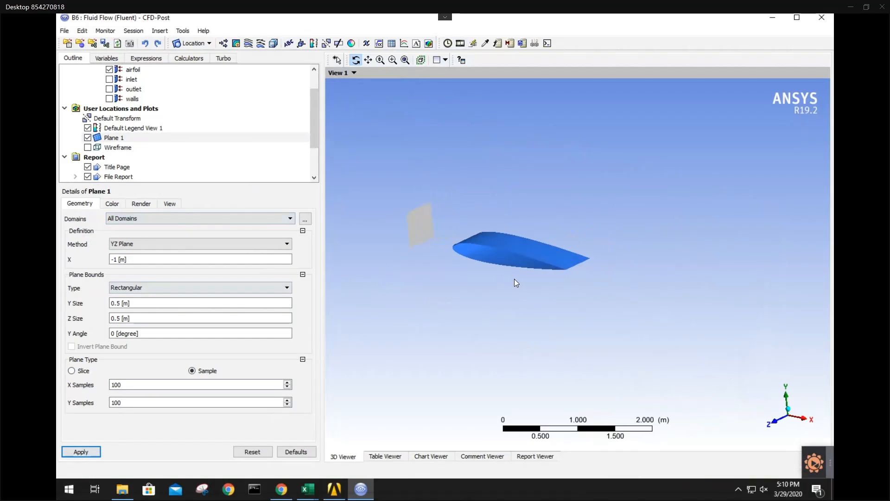
Insert a new streamline plot, keeping the suggested name Streamline 1
click(127, 138)
scroll(135, 115, down, 1)
click(159, 30)
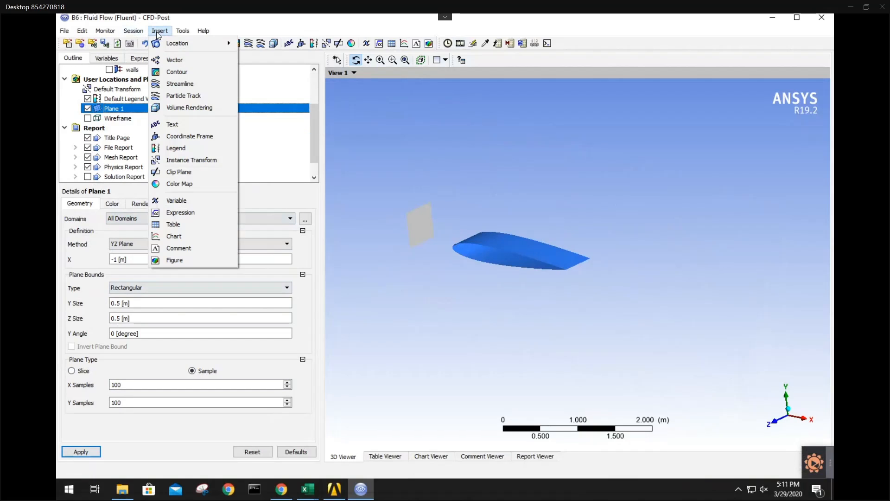
click(188, 83)
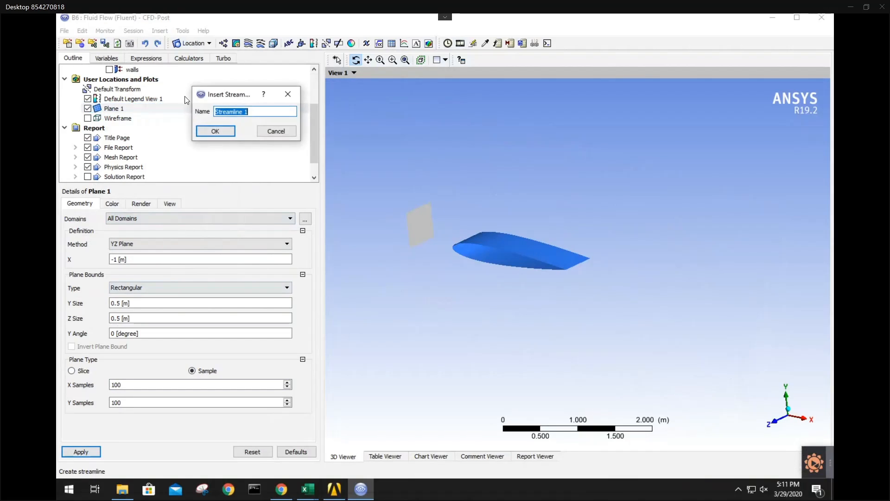
click(218, 131)
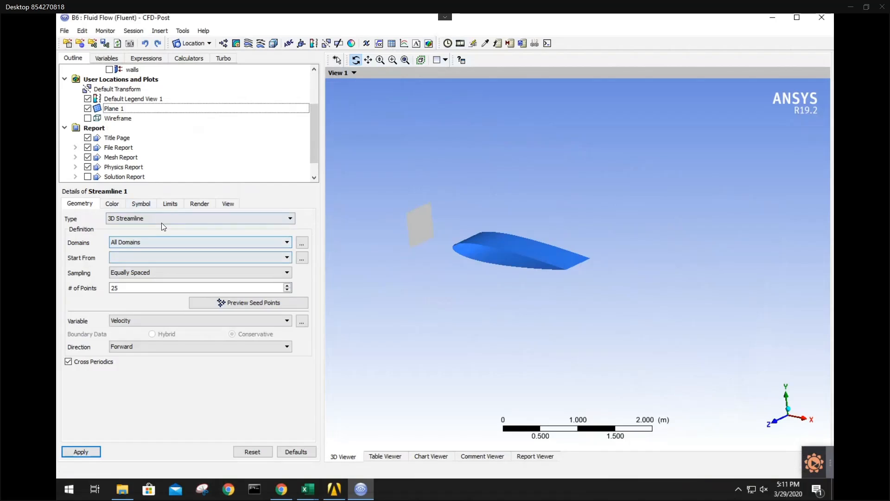
Start the 3D streamlines from Plane 1 with 100 equally spaced points and apply the plot
click(147, 257)
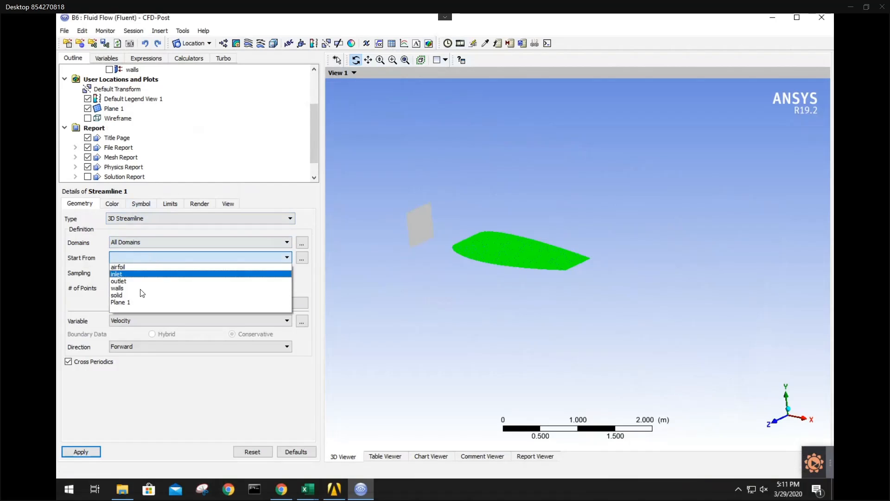
click(153, 302)
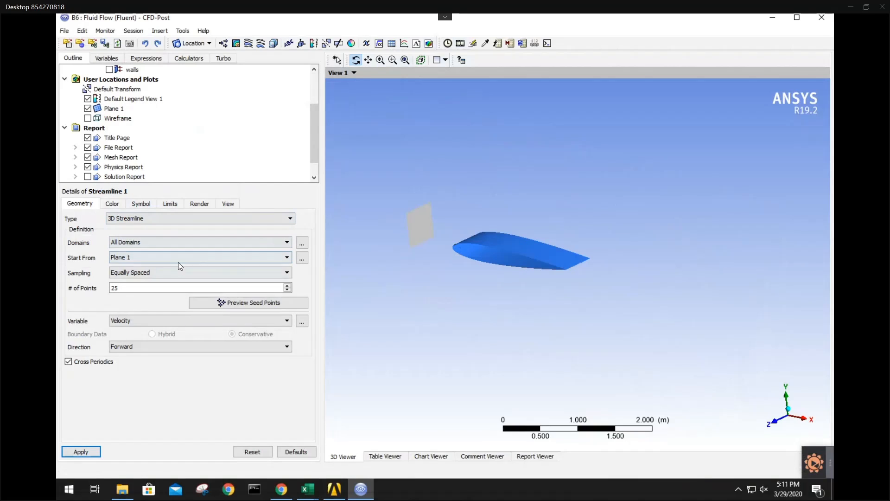
click(141, 287)
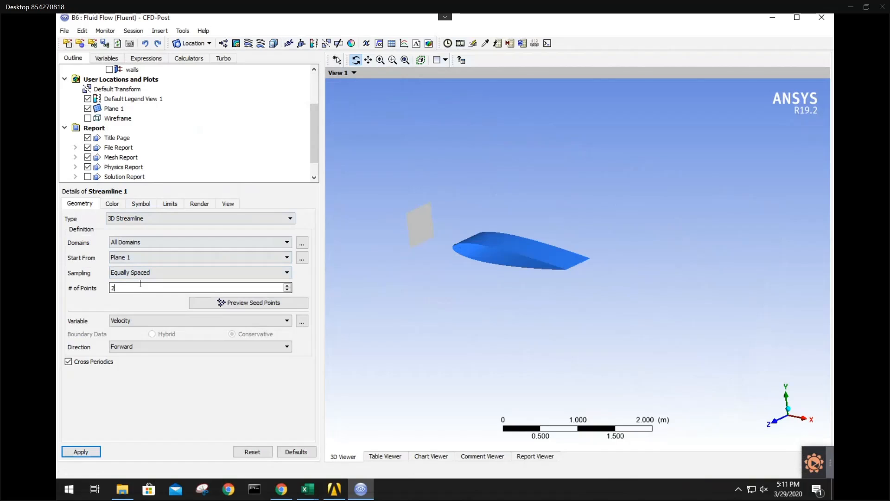
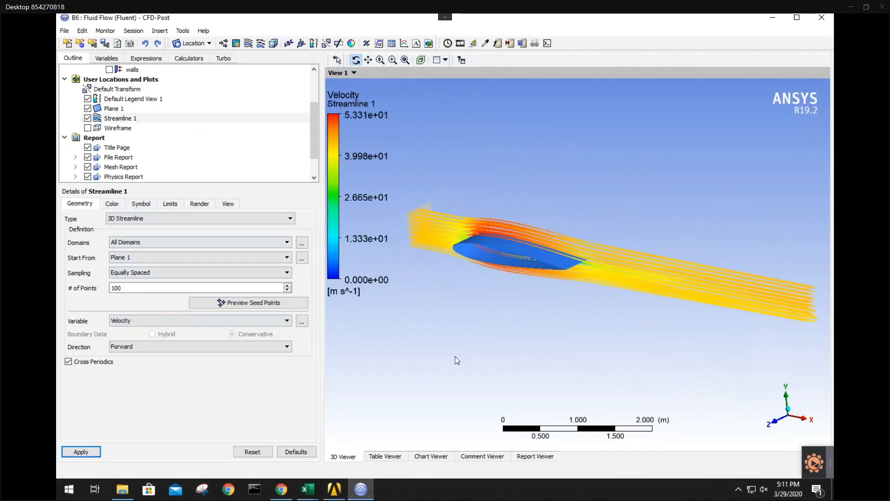
drag(455, 356, 532, 351)
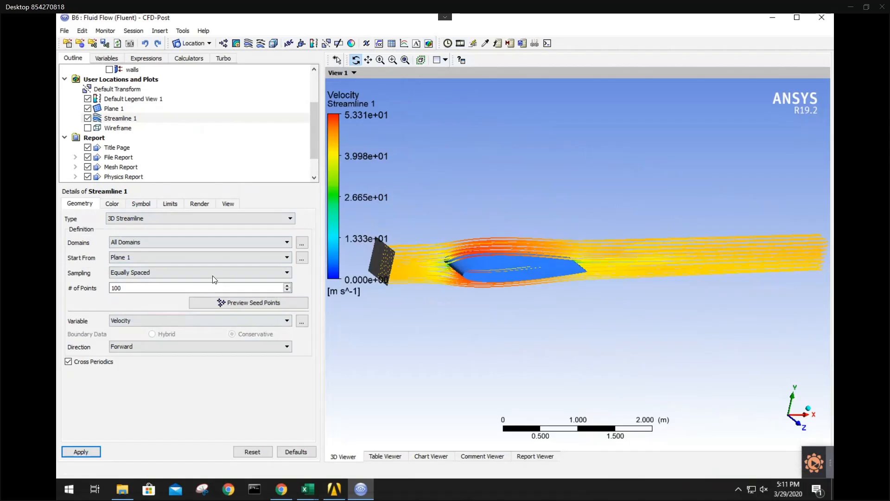
Examine the streamlines around the airfoil and review the geometry, color, symbol, limits and render settings of Streamline 1
click(169, 204)
click(151, 206)
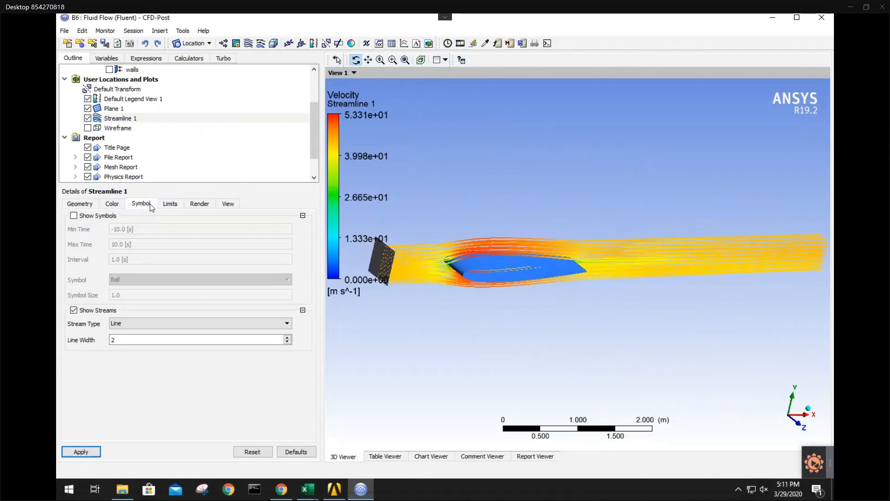
click(108, 204)
click(80, 204)
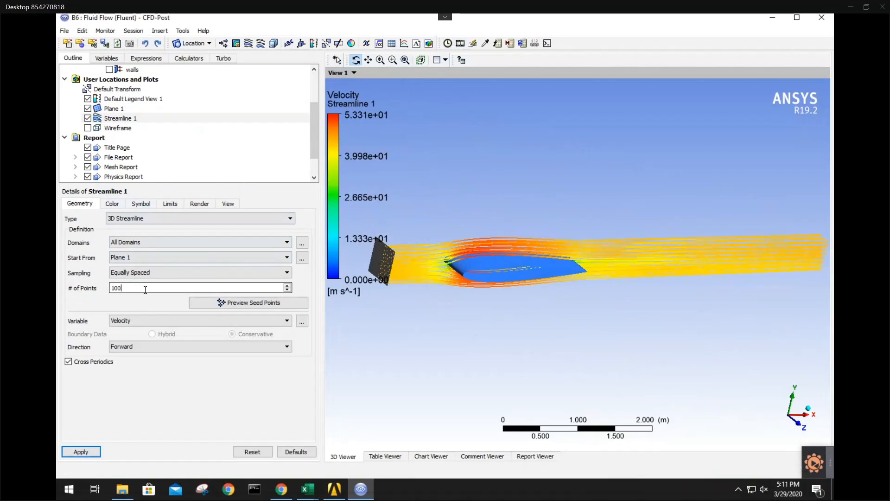
drag(404, 268, 499, 310)
scroll(506, 324, up, 5)
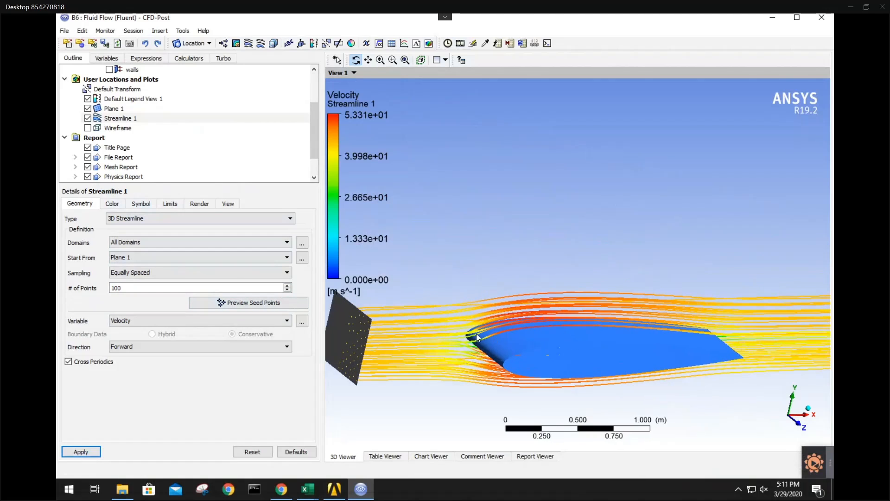
click(135, 219)
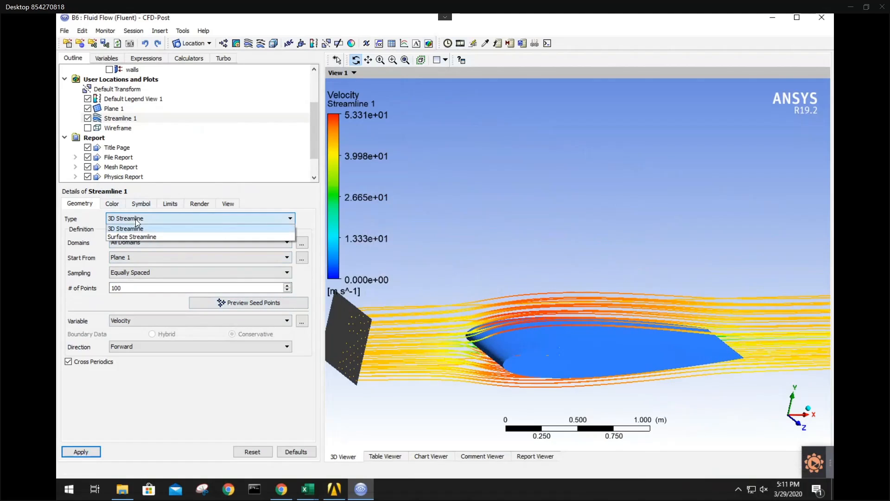
click(135, 219)
click(135, 242)
click(135, 241)
click(134, 256)
click(134, 256)
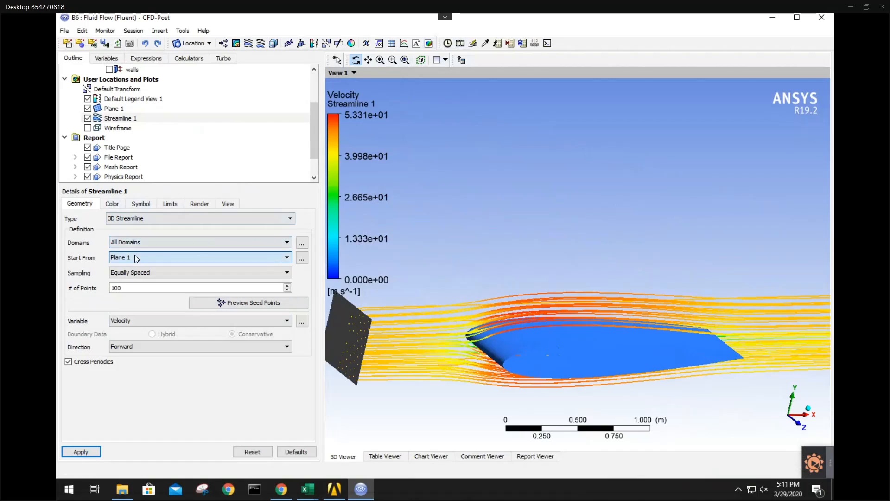
click(170, 204)
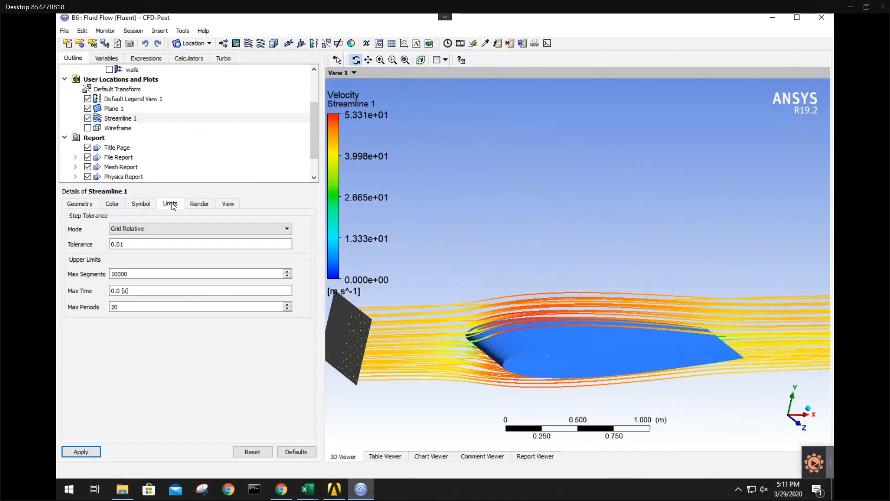
click(200, 203)
Try the Tube and Ribbon stream types for Streamline 1, applying each
click(135, 205)
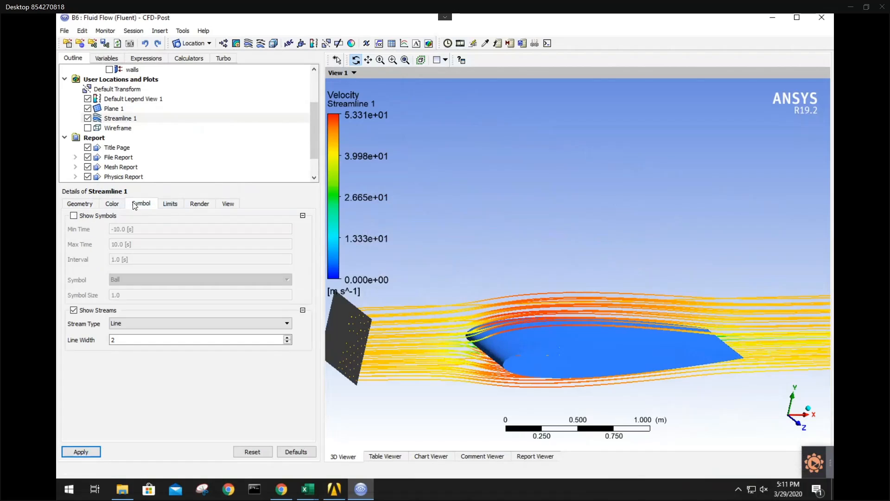
click(96, 216)
click(139, 241)
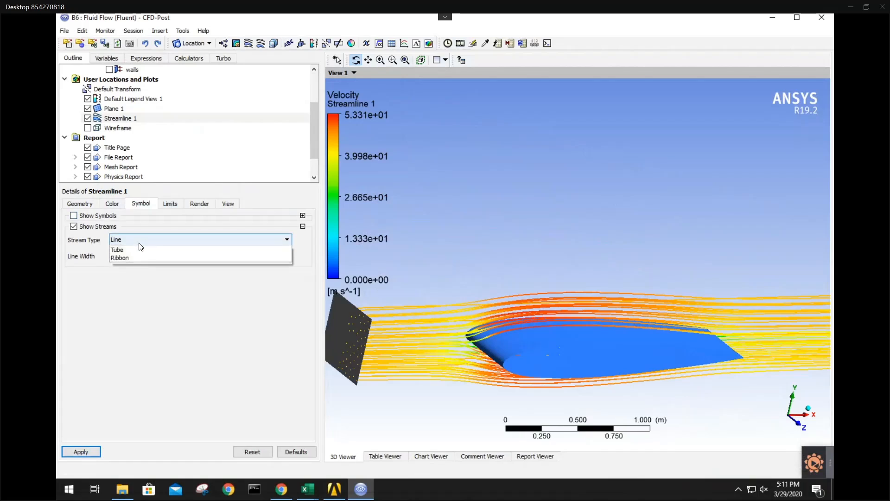
click(135, 250)
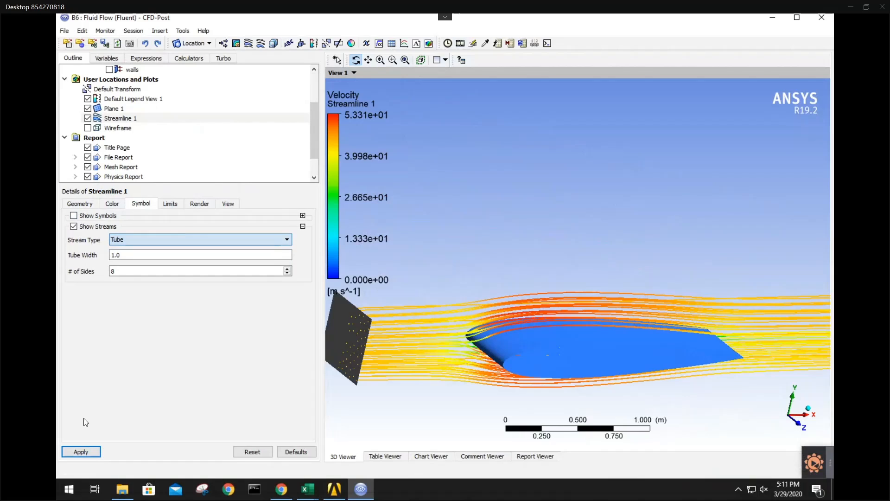
click(81, 450)
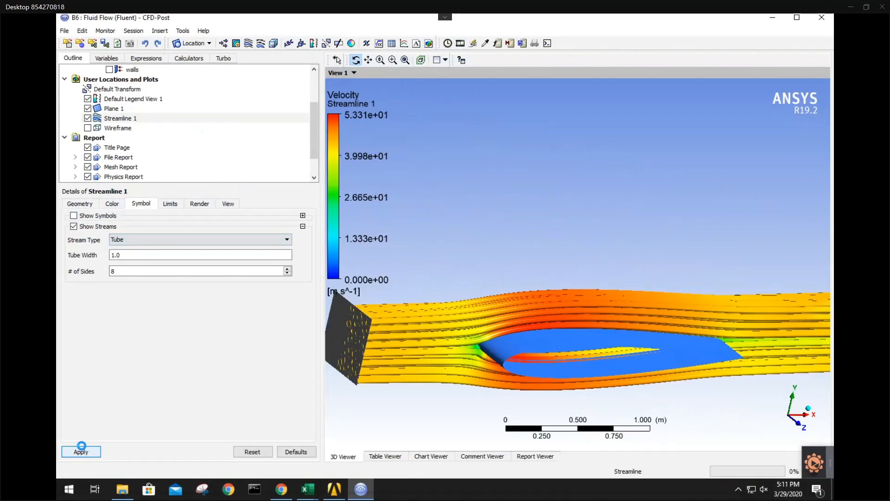
click(140, 239)
click(134, 265)
click(84, 452)
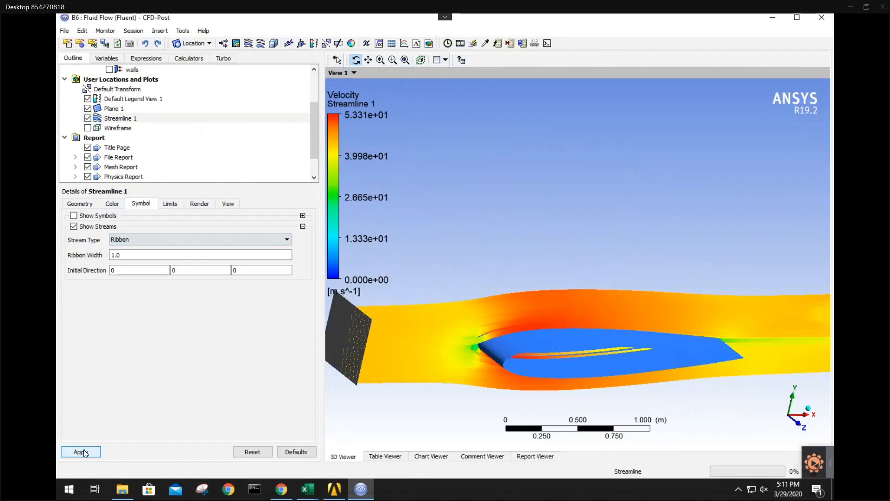
Return the stream type of Streamline 1 to Line, set the line width to 1, and apply it
click(127, 240)
click(128, 246)
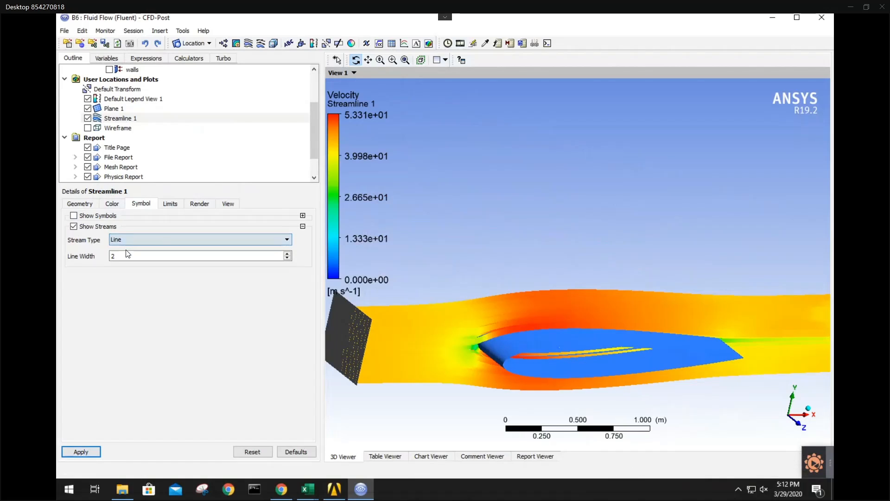
double_click(135, 257)
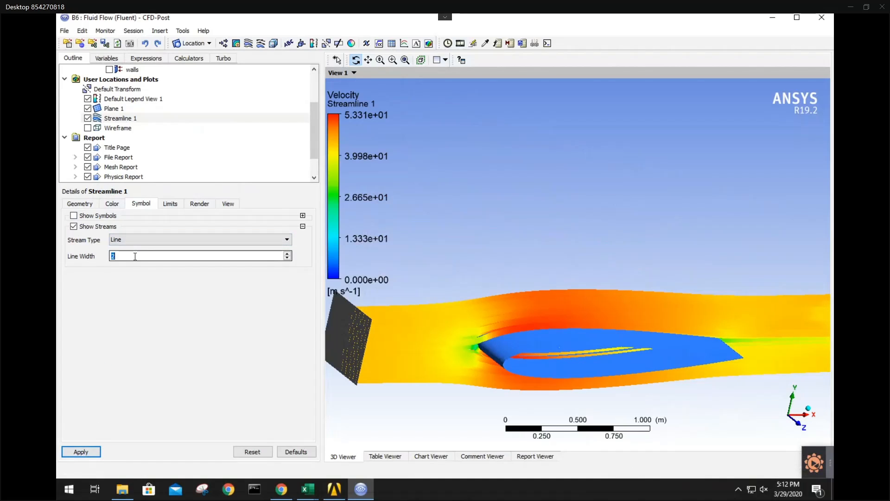
click(81, 451)
drag(438, 335, 388, 341)
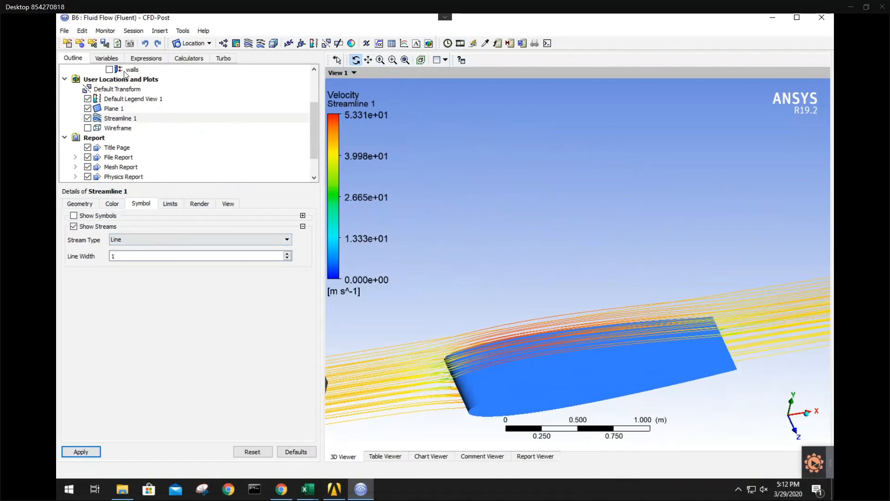
Insert a new vector plot, keeping the suggested name Vector 1
click(106, 31)
mouse_move(156, 33)
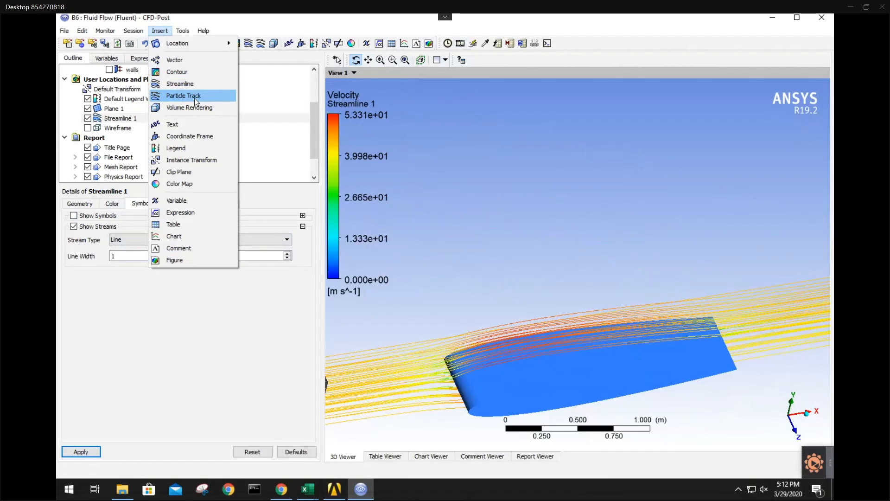
click(183, 60)
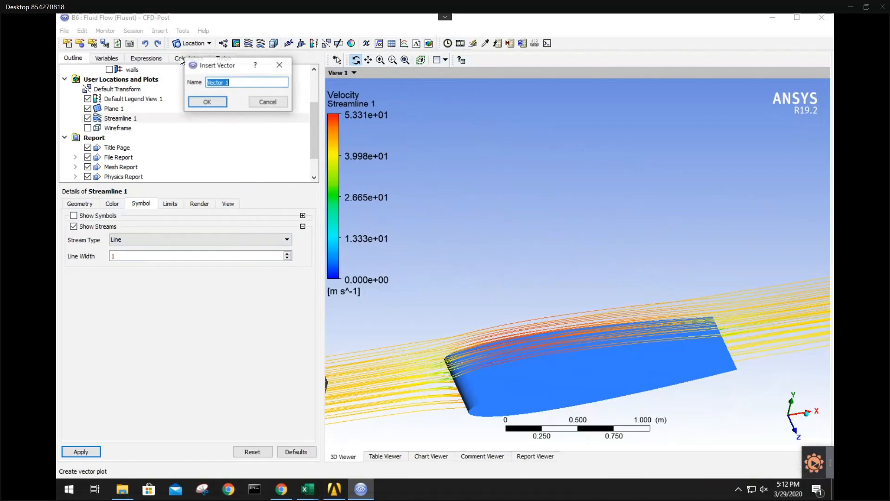
click(212, 101)
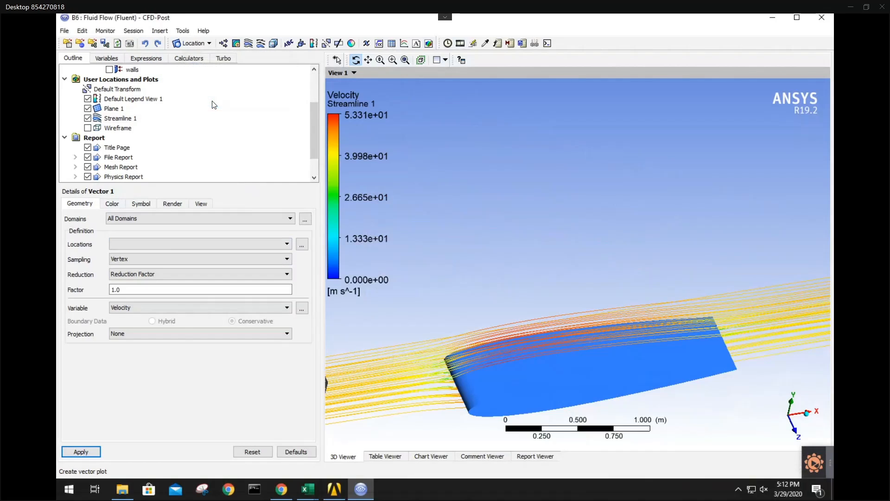
Locate the velocity vectors on Streamline 1, keep Vertex sampling, and apply the vector plot
click(159, 244)
click(146, 296)
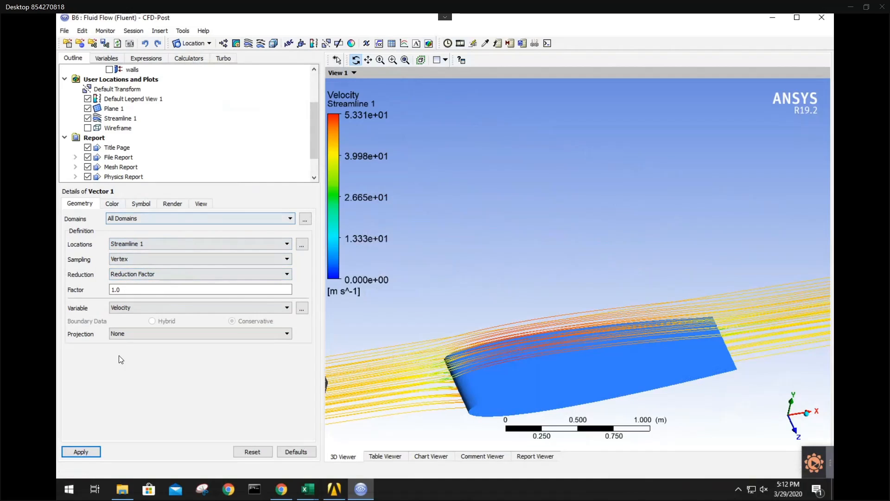
click(136, 257)
click(136, 270)
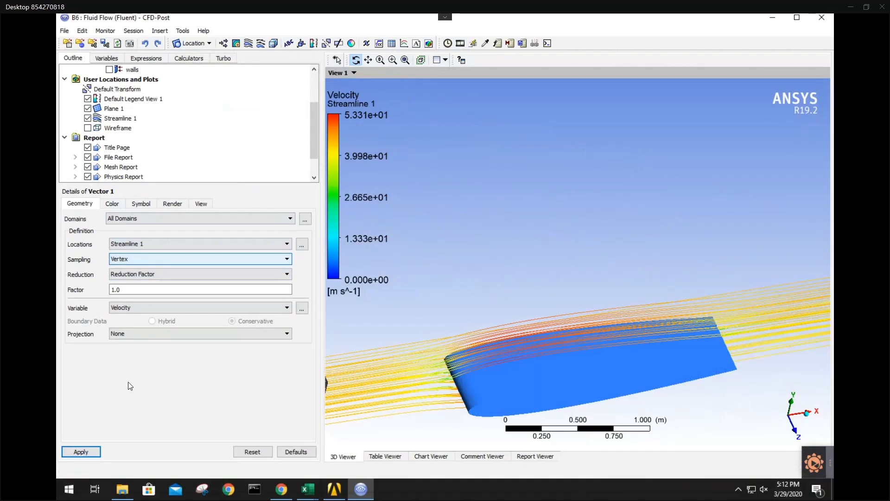
click(83, 452)
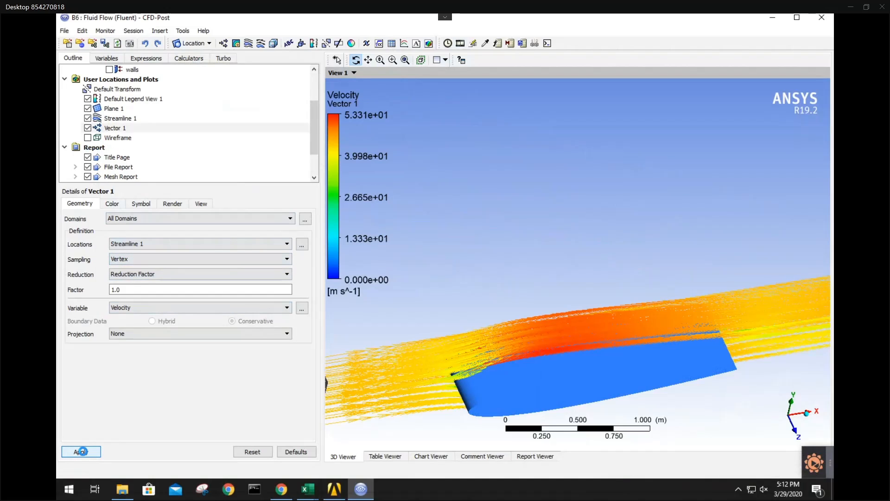
mouse_move(467, 379)
mouse_down()
mouse_move(460, 362)
mouse_move(440, 359)
mouse_move(503, 265)
mouse_move(493, 266)
mouse_up()
scroll(477, 282, up, 3)
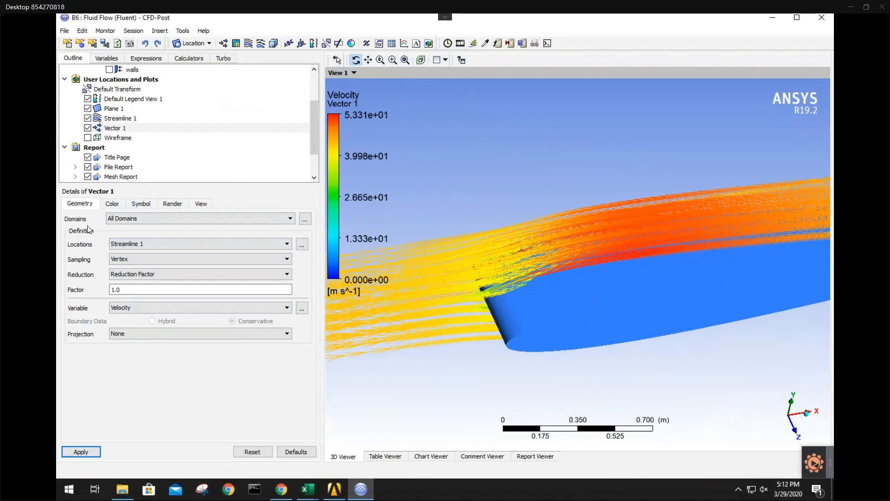
Set the symbol size of Vector 1 to 0.35 and apply the change
click(163, 205)
click(141, 205)
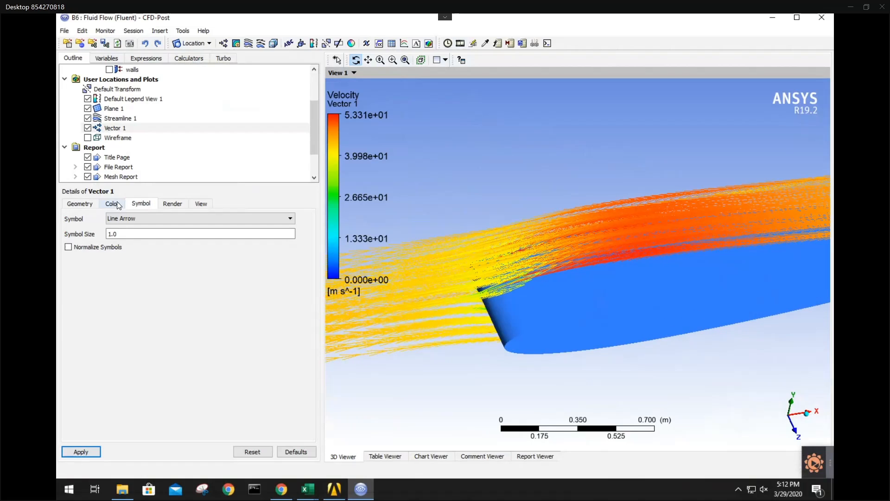
double_click(124, 234)
text(0.9)
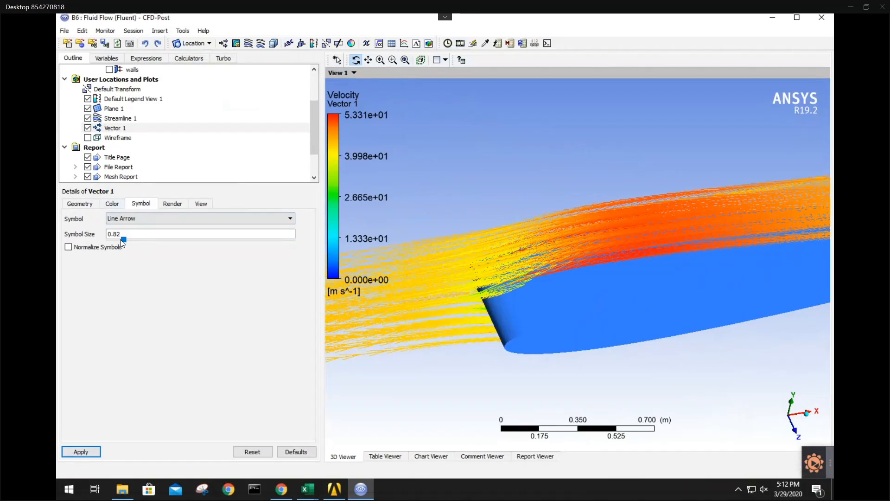
click(81, 451)
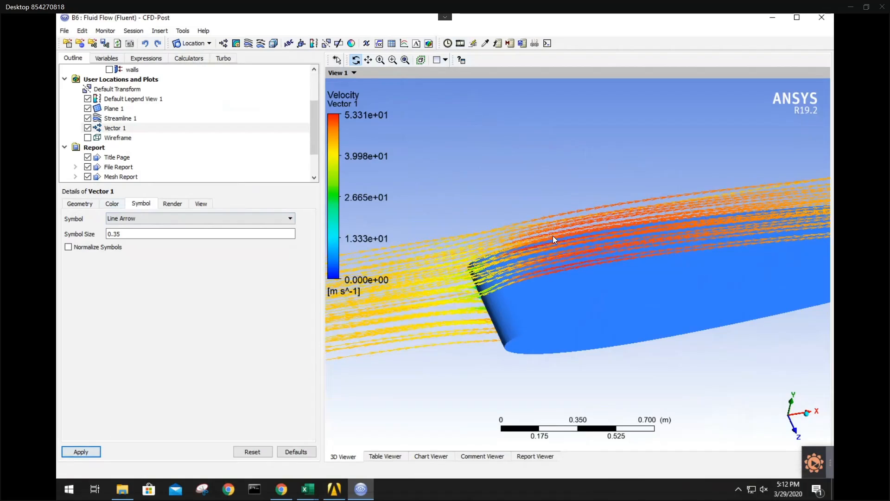
Change the symbol of Vector 1 to Arrowhead3D, apply it, and inspect the arrows around the airfoil
drag(614, 290, 601, 324)
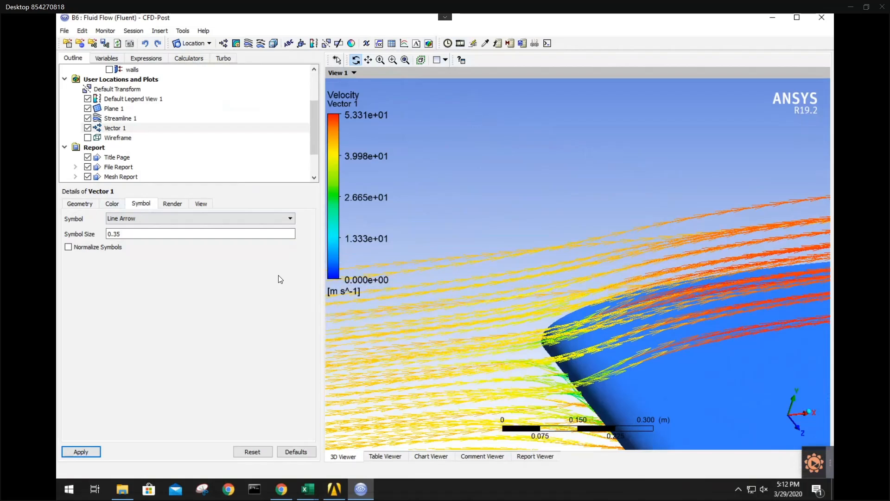
click(180, 219)
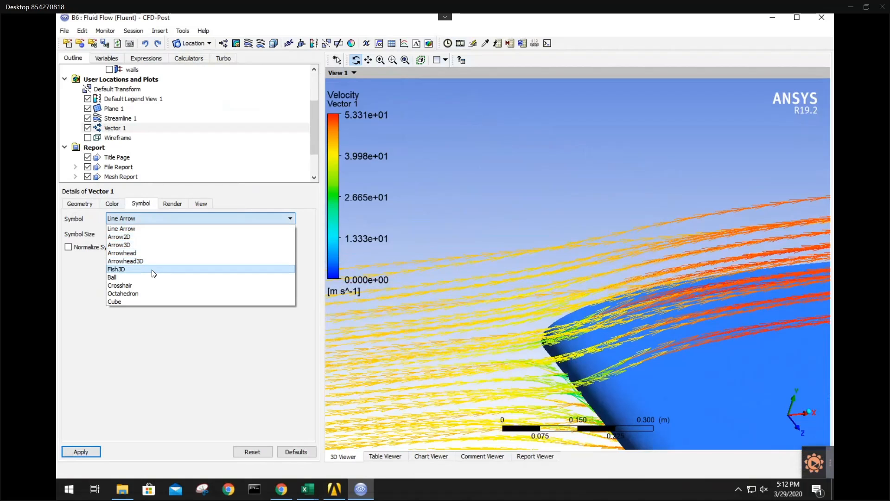
click(155, 261)
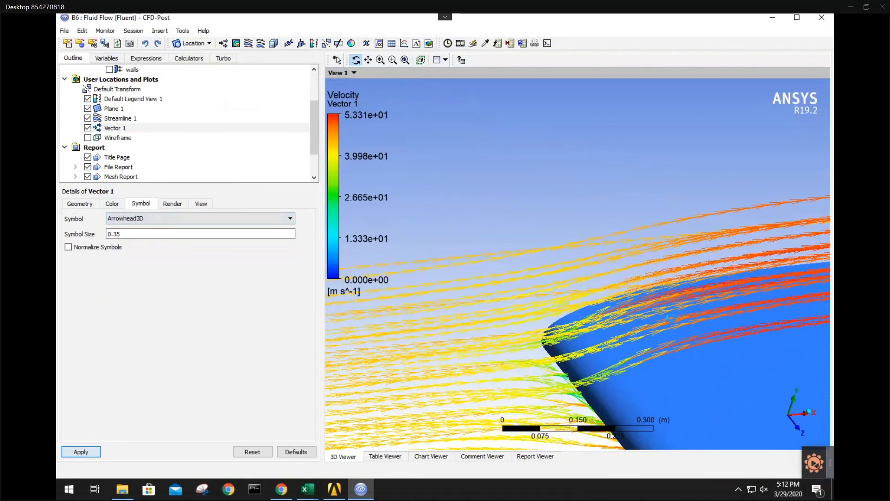
drag(672, 316, 597, 269)
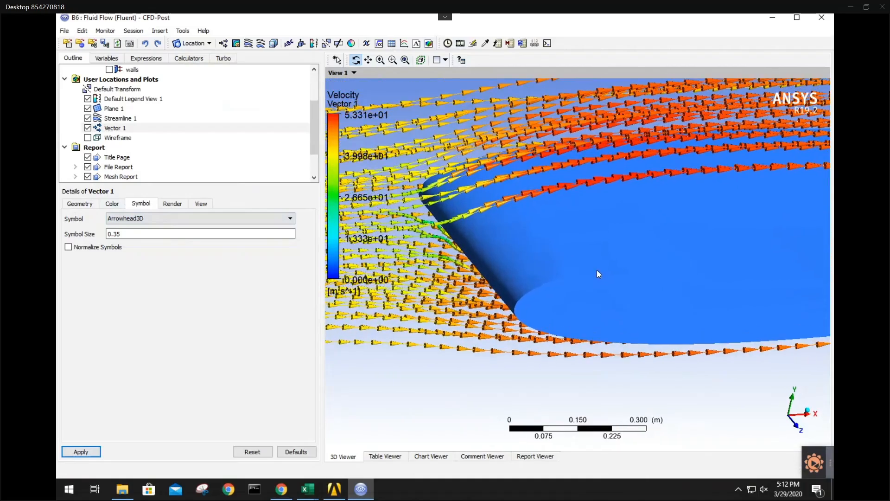
scroll(595, 278, down, 8)
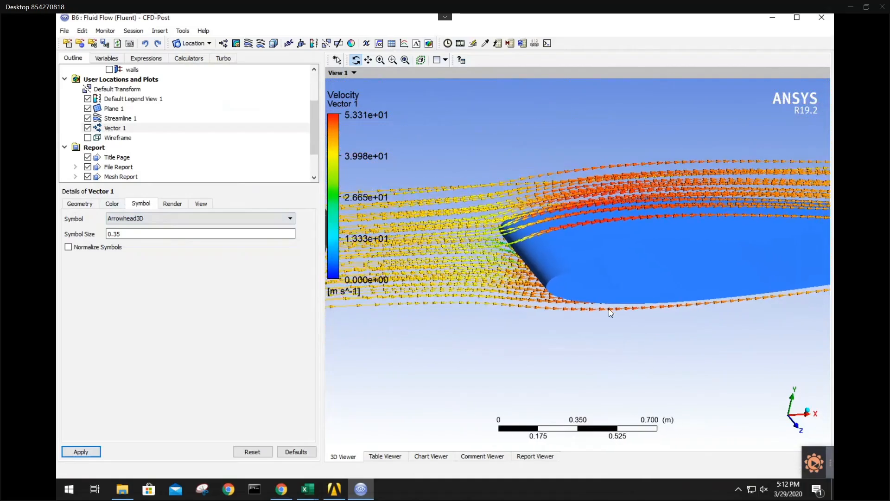
scroll(608, 309, down, 4)
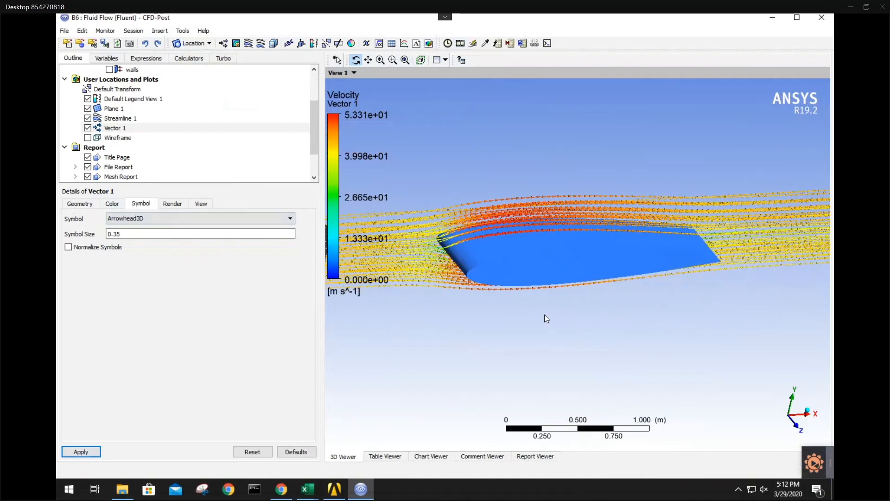
drag(544, 314, 389, 222)
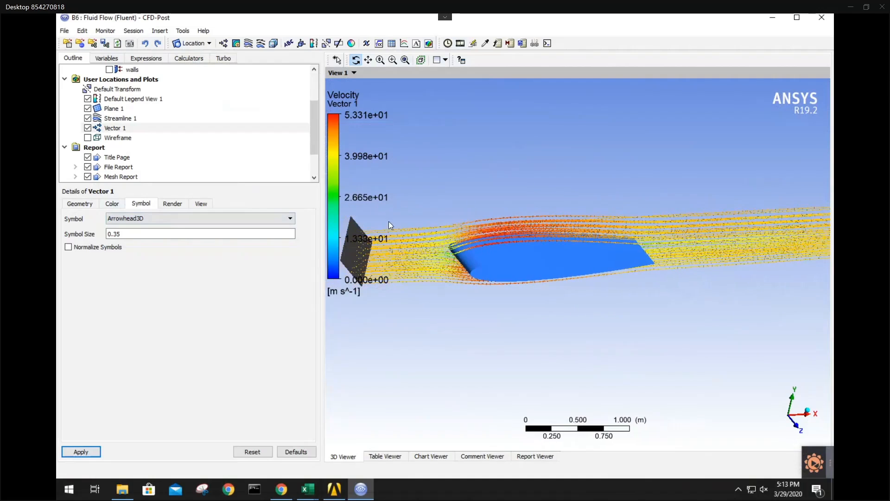
Hide Plane 1 to look at the vectors without it, and show the plane again
click(88, 109)
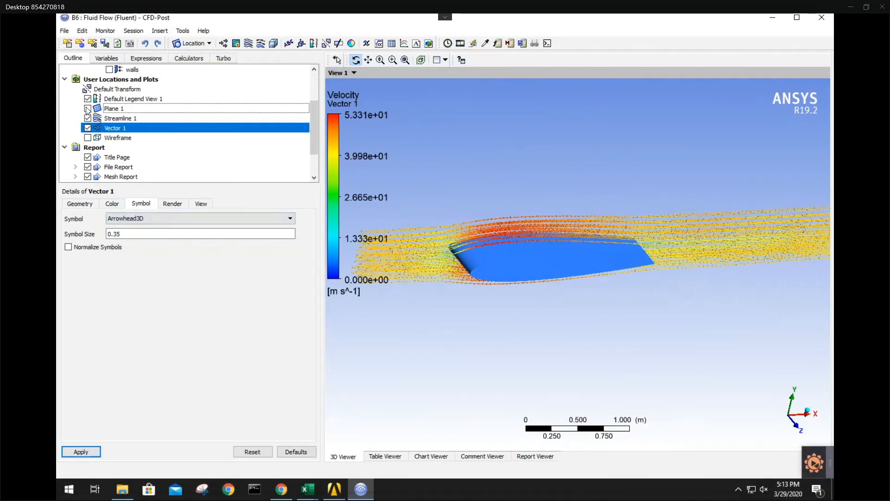
drag(508, 247, 589, 294)
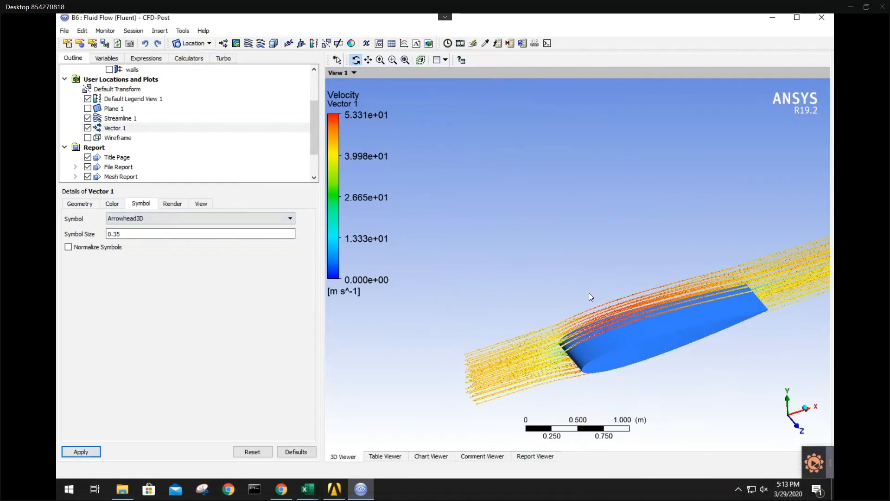
click(88, 109)
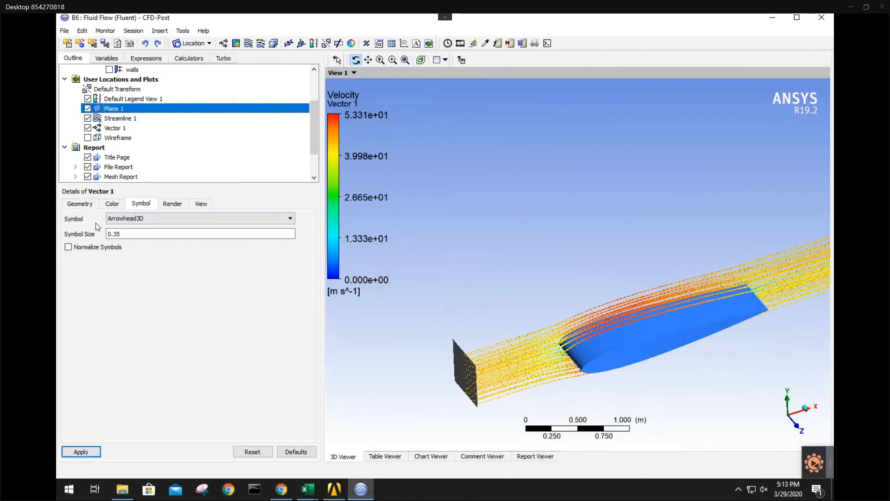
Edit Plane 1 to give it a Y size of 1 m, and apply the change
click(87, 204)
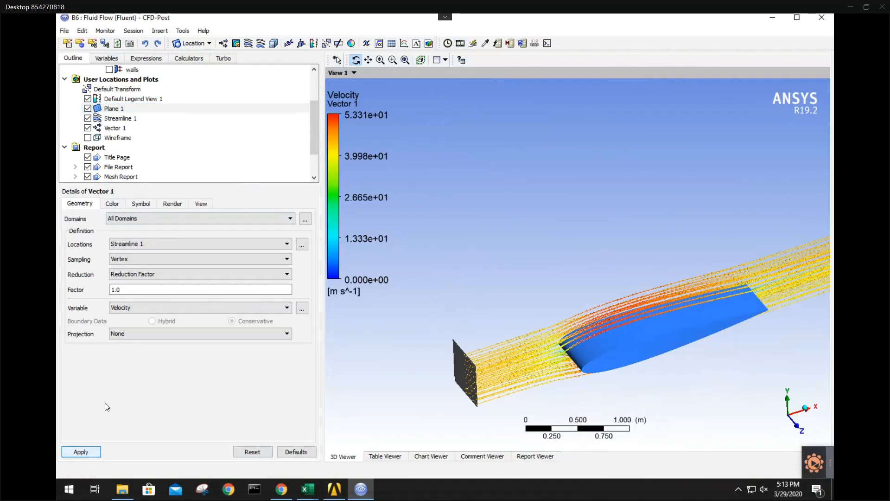
scroll(116, 160, up, 2)
scroll(116, 160, down, 2)
right_click(113, 109)
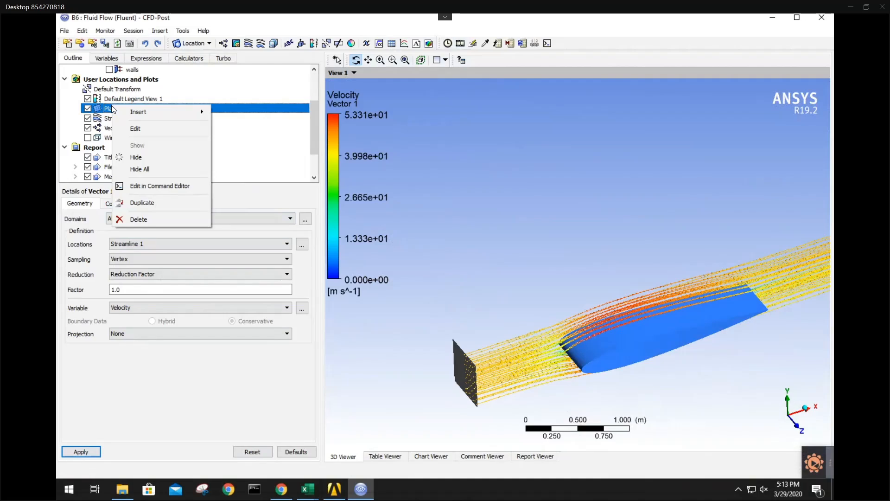
click(123, 128)
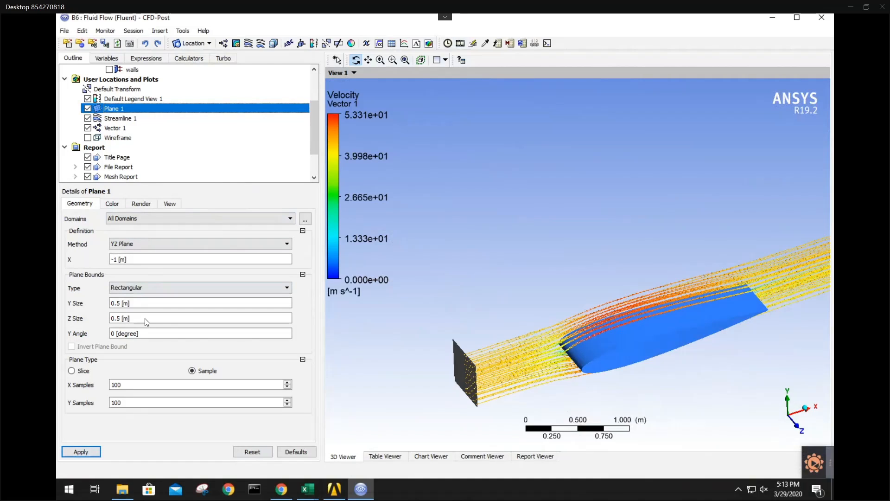
click(139, 304)
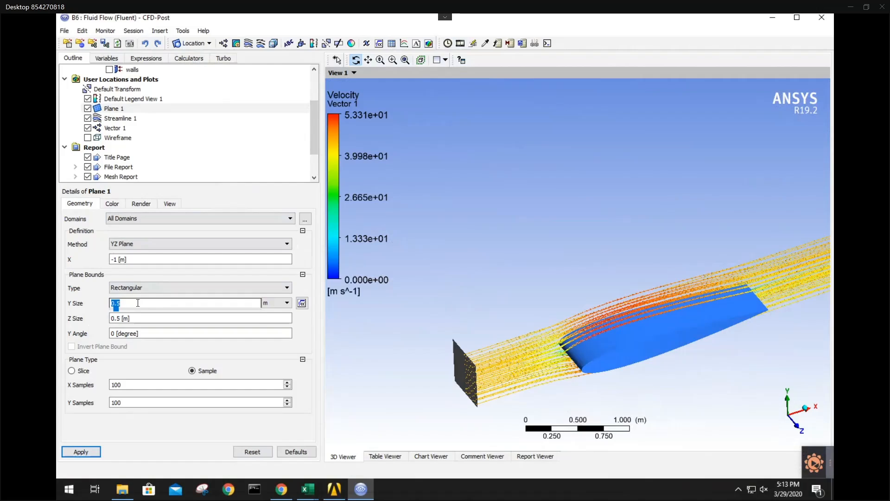
click(82, 452)
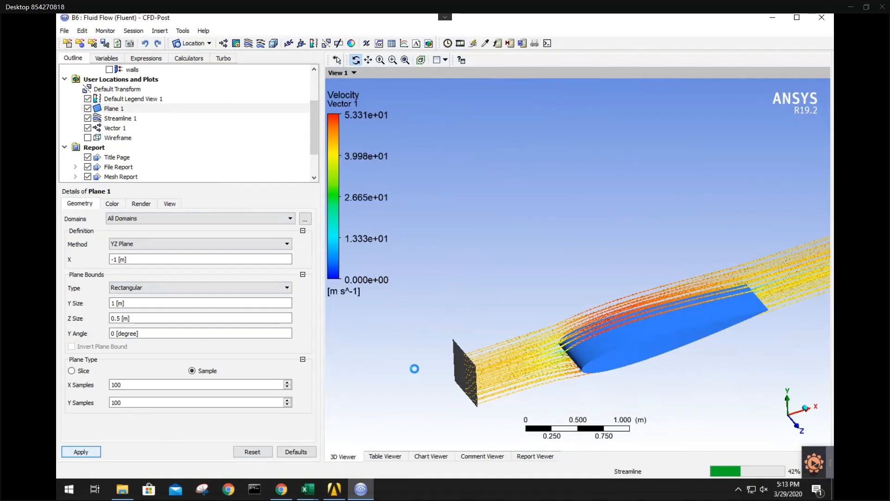
Inspect the updated streamlines near the leading edge and hide Plane 1
drag(419, 369, 449, 379)
drag(609, 291, 600, 326)
ctrl+middle_drag(599, 325, 651, 318)
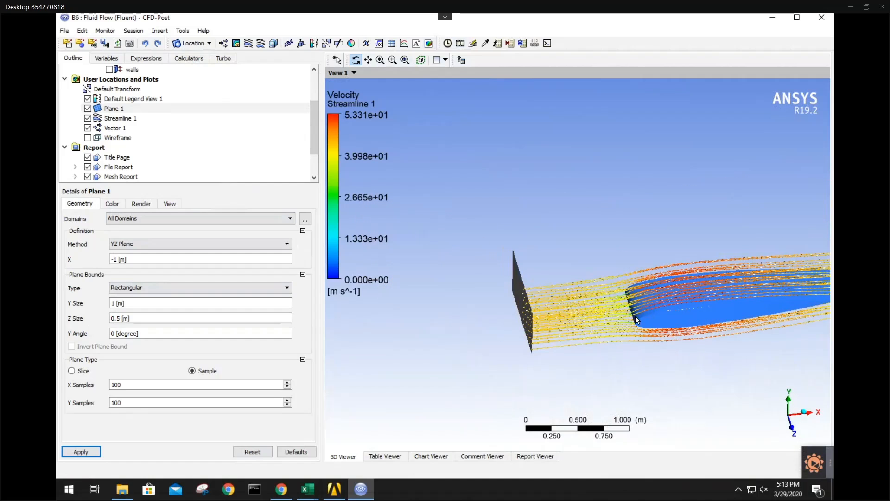
drag(636, 316, 669, 288)
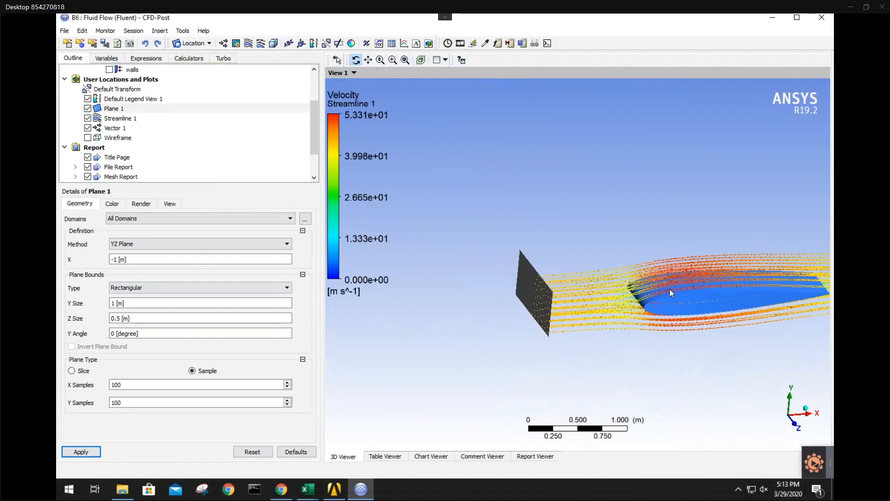
scroll(670, 289, up, 6)
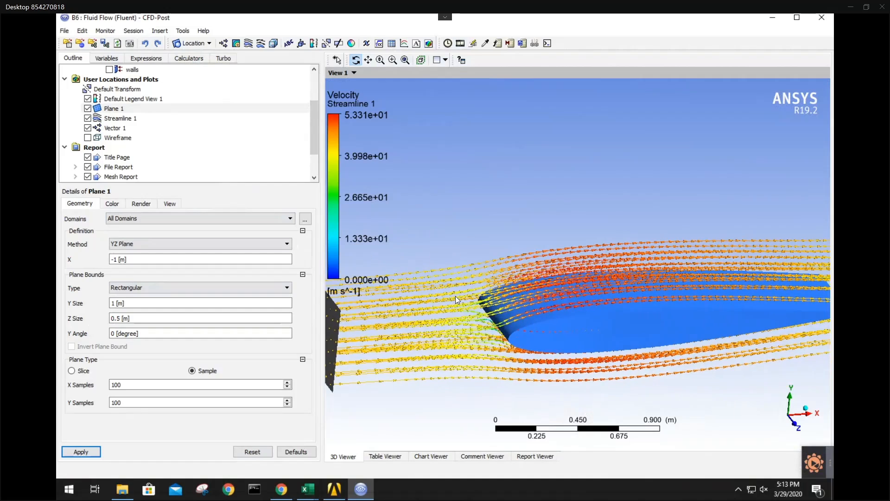
click(87, 109)
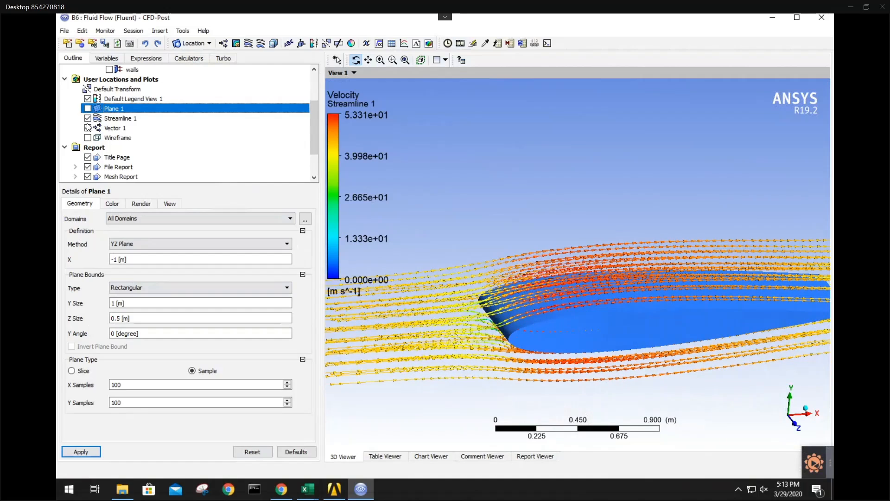
Review the geometry, color, symbol, limits, render and view settings of Streamline 1, and check which objects can be inserted
click(112, 120)
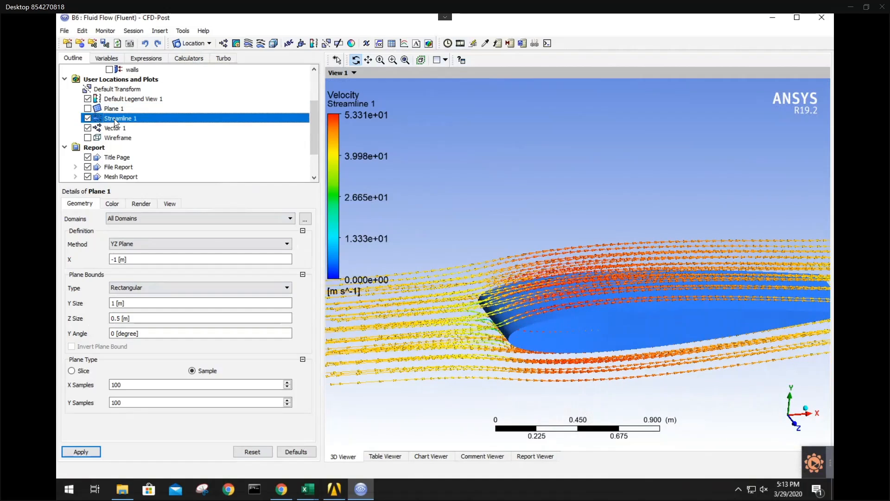
right_click(114, 118)
click(132, 144)
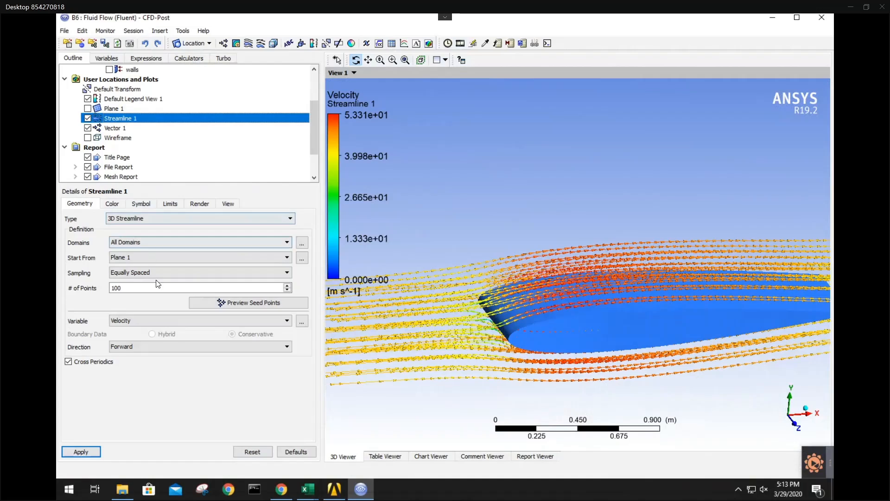
click(114, 205)
click(144, 204)
click(170, 204)
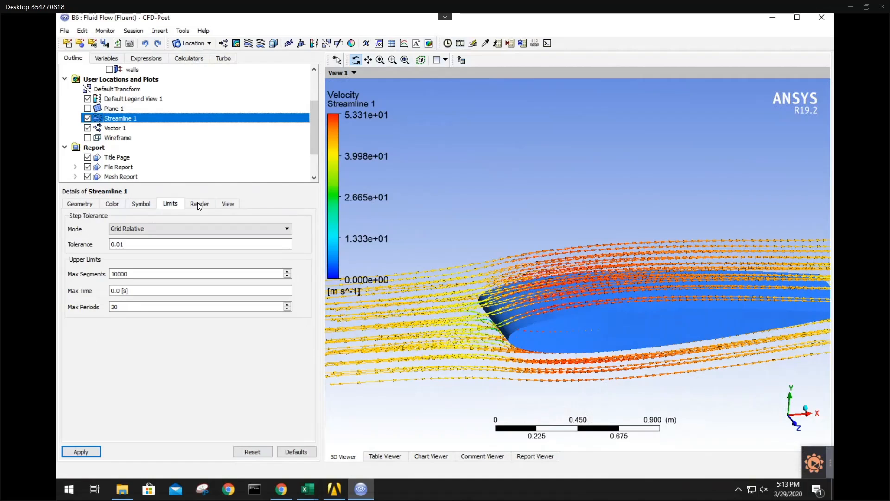
click(198, 204)
click(227, 204)
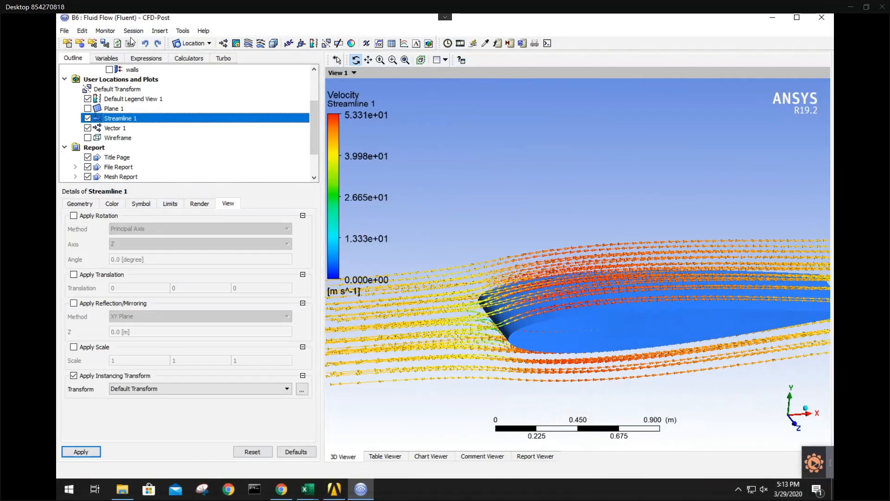
click(141, 204)
click(113, 204)
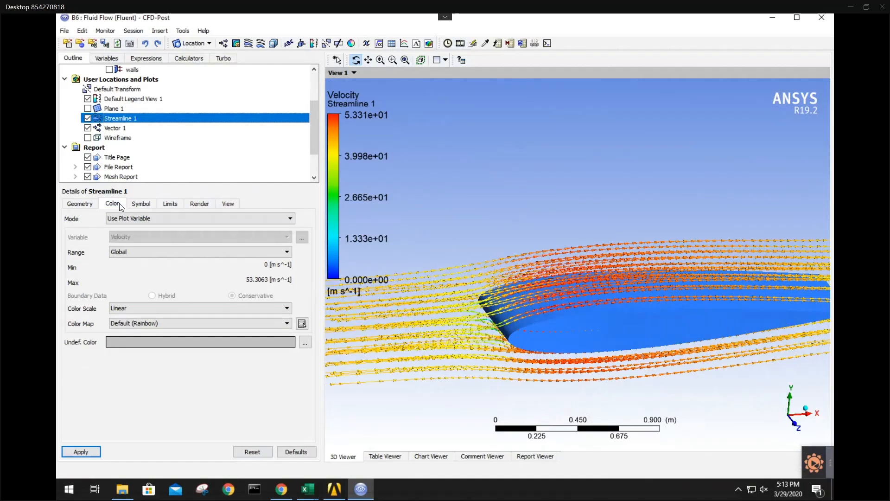
click(86, 204)
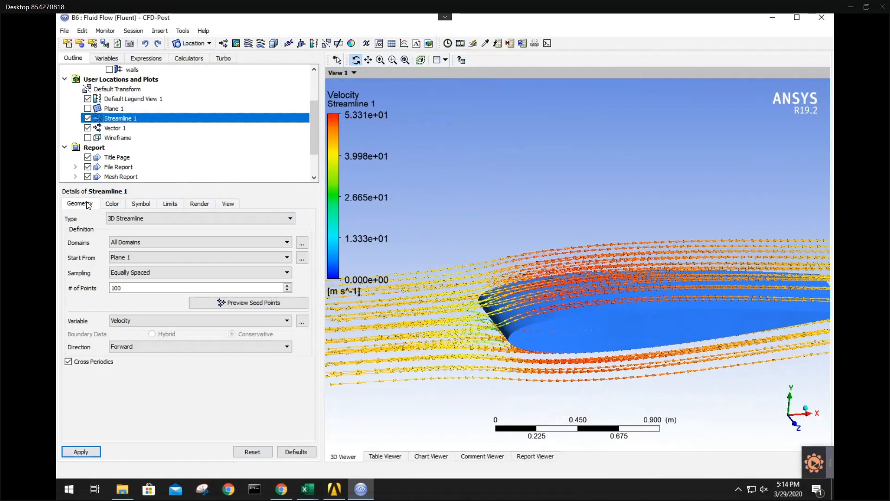
click(161, 31)
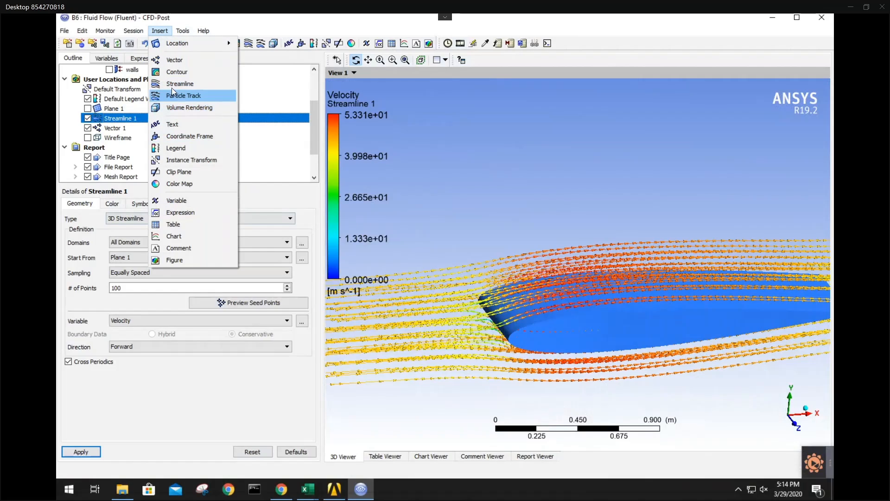
click(172, 397)
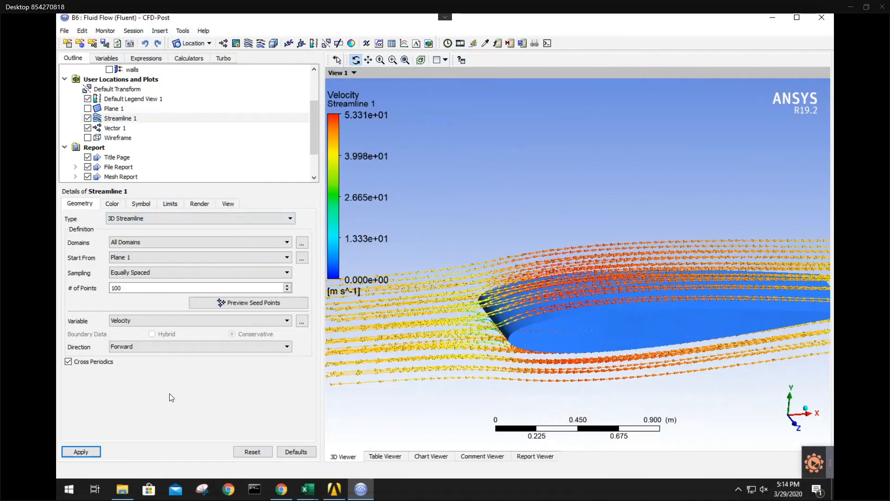
Review the geometry, color, symbol, render and view settings of Vector 1 without changing them
click(114, 129)
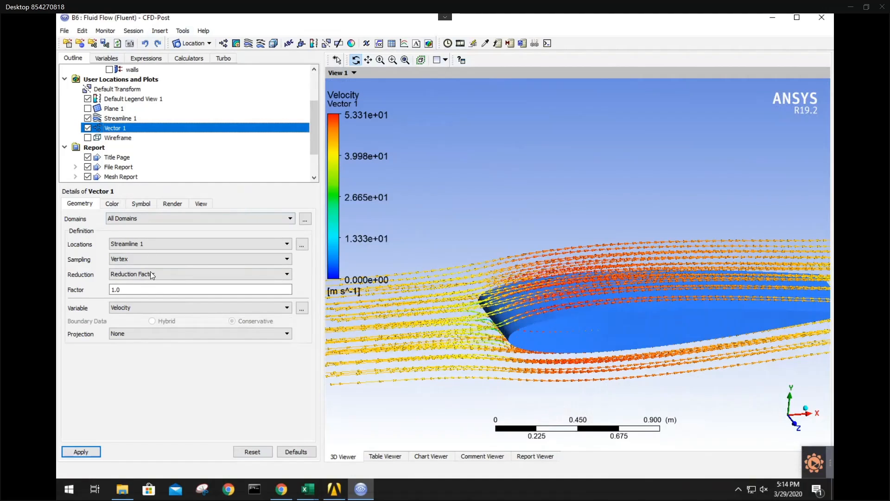
click(143, 334)
click(142, 332)
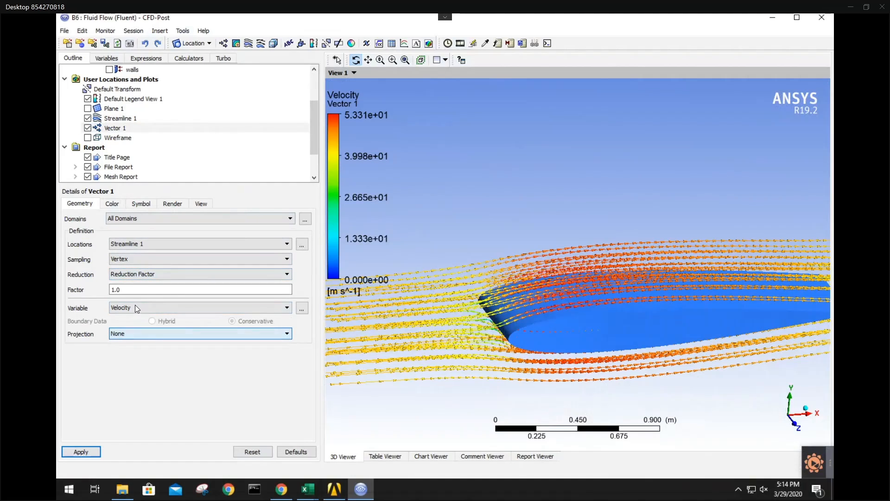
click(135, 306)
click(134, 306)
click(120, 219)
click(119, 223)
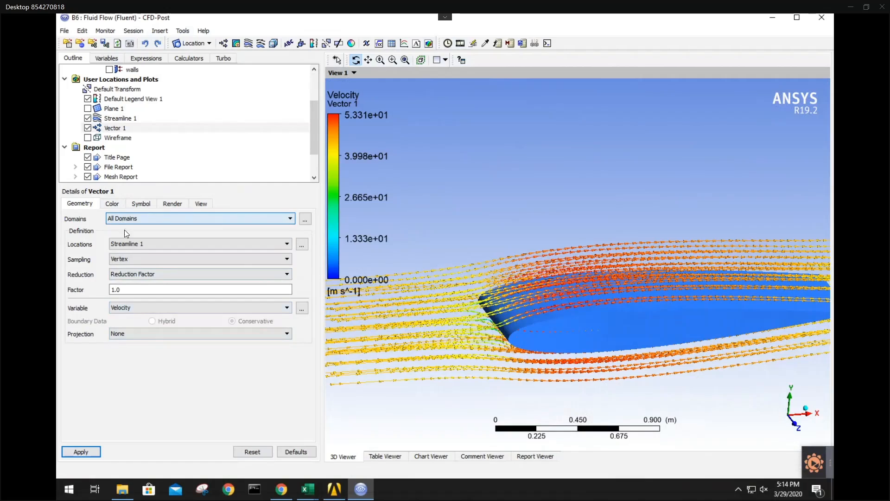
click(112, 205)
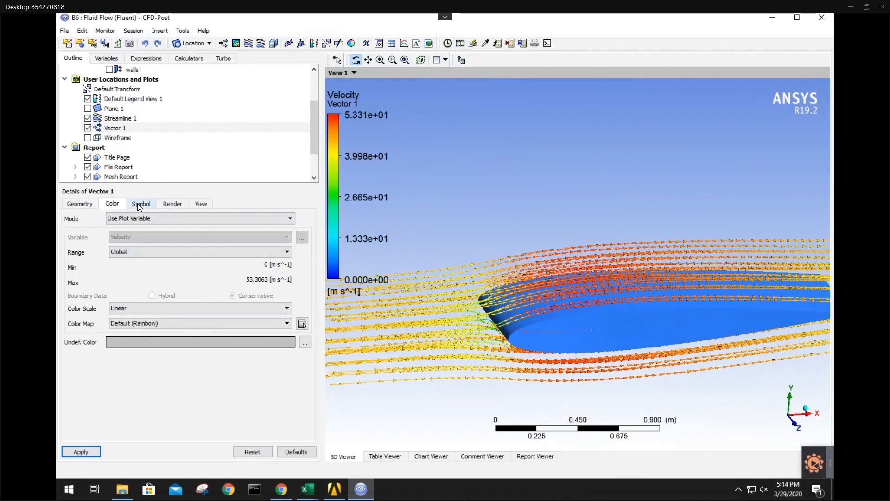
click(139, 204)
click(172, 206)
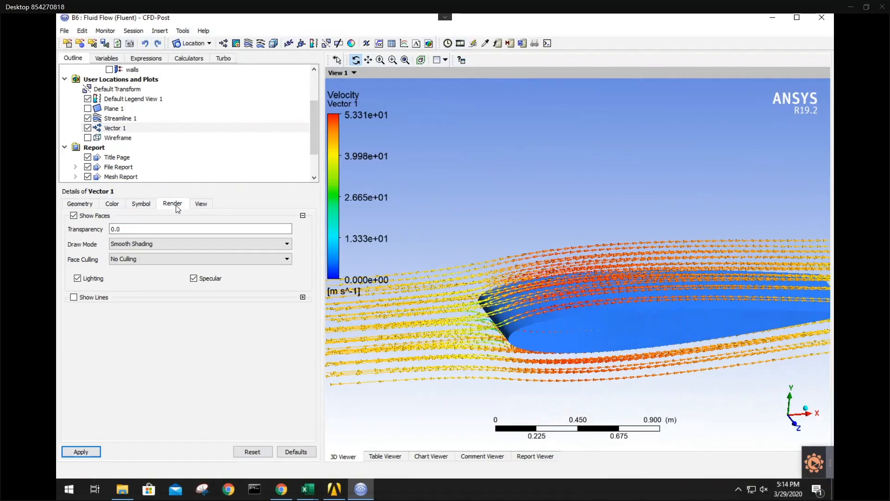
click(201, 207)
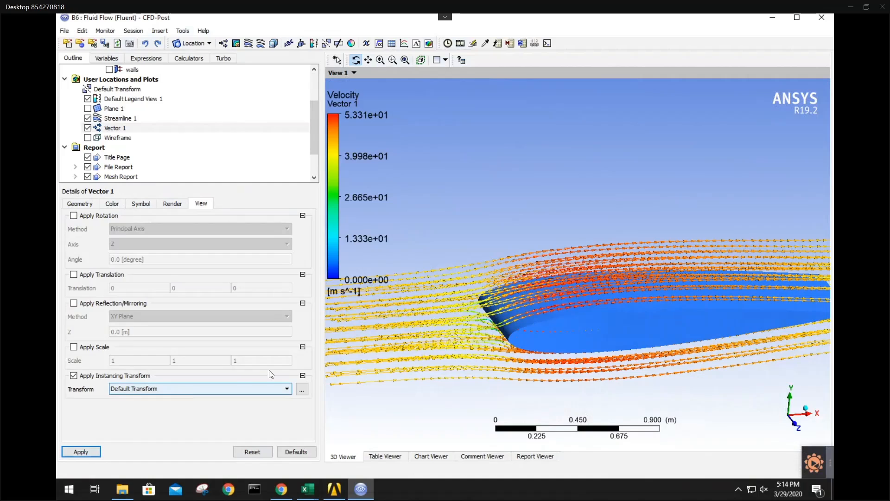
Switch to Chrome to look at NASA's NACA 0012 lift and drag plots, and return to CFD-Post to examine the flow around the airfoil
drag(548, 311, 493, 311)
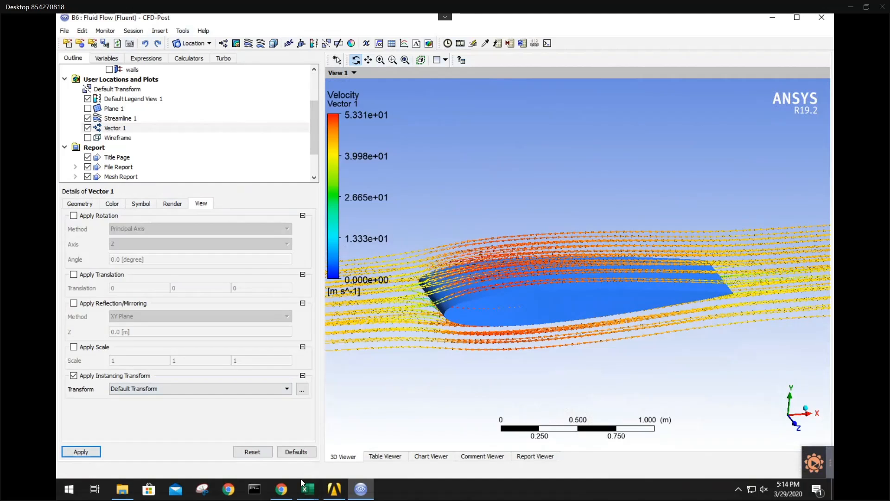
click(281, 489)
scroll(229, 285, up, 15)
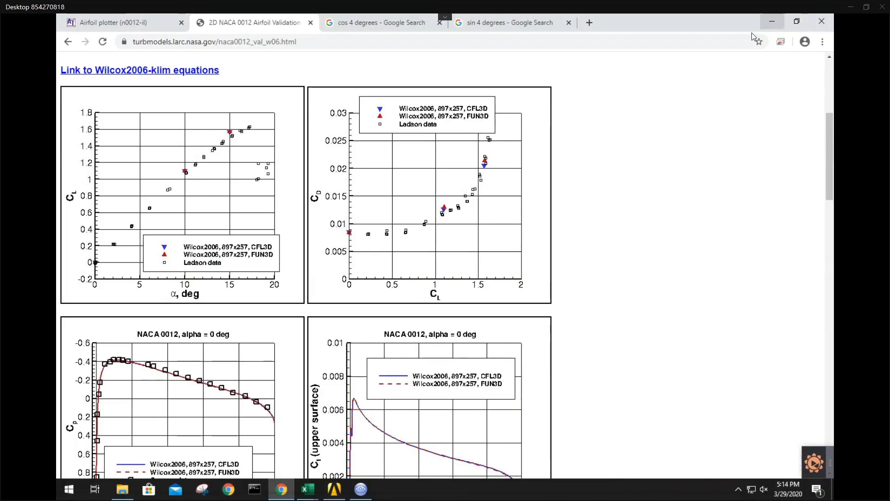
click(772, 21)
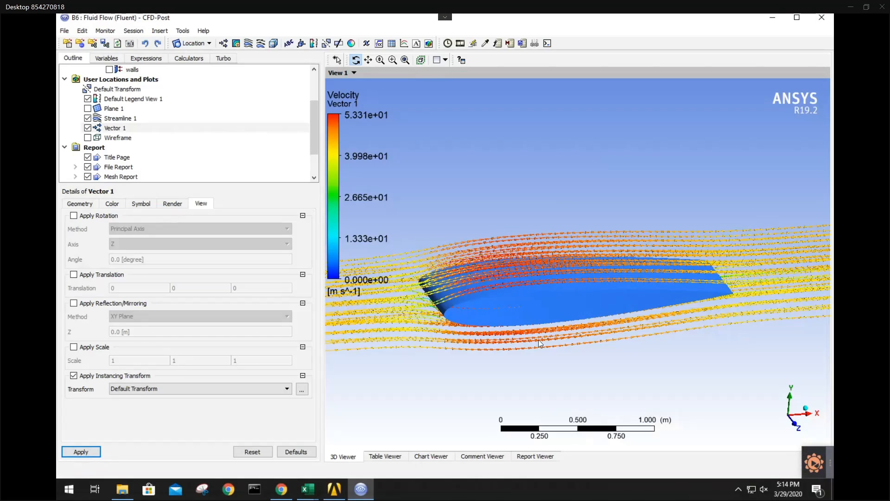
mouse_move(520, 332)
mouse_down()
mouse_move(507, 310)
mouse_move(510, 335)
mouse_up()
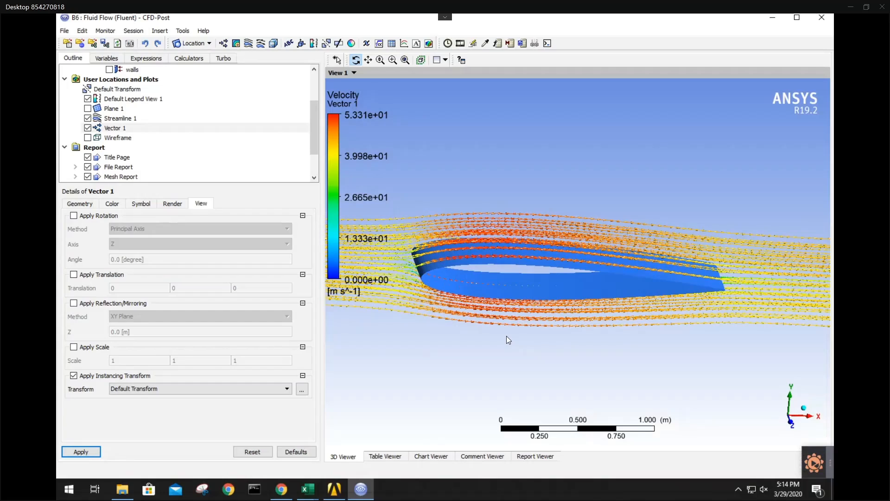